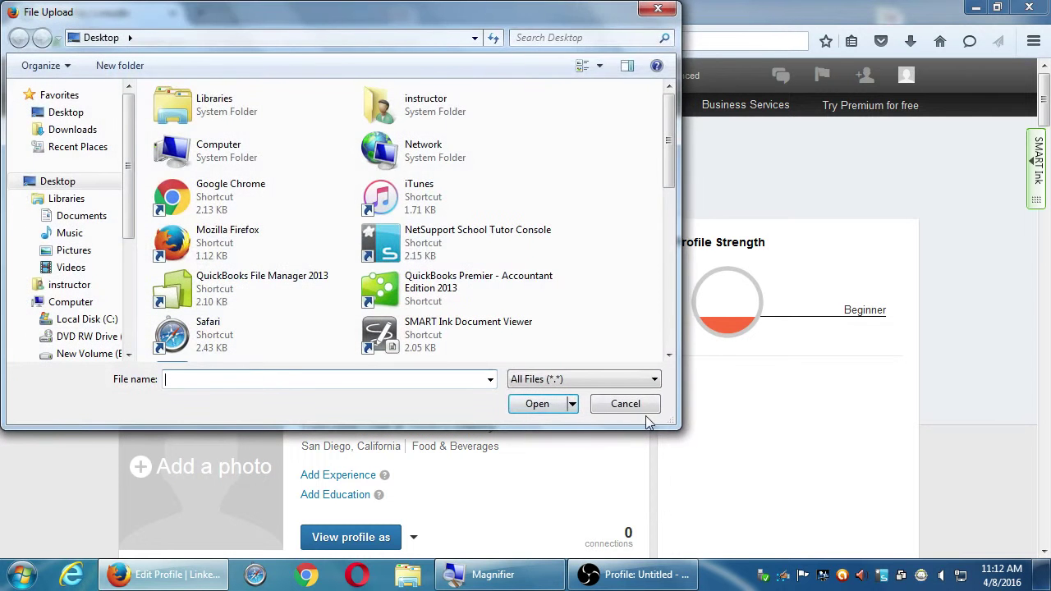
- Cancel the file upload without choosing a background photo for the profile
{"action": "left_click", "coordinate": [643, 409]}
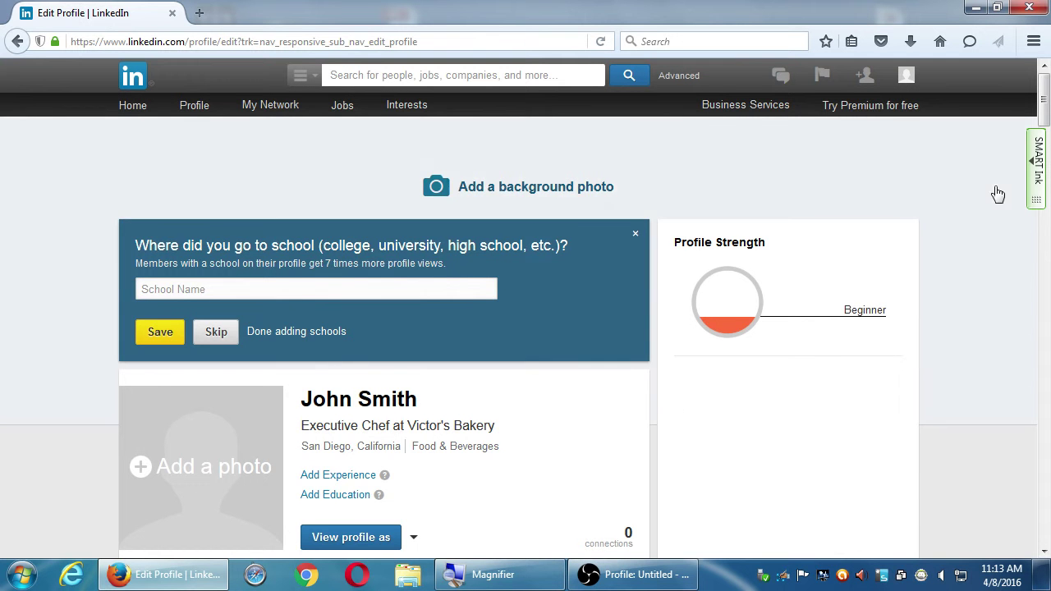
- Browse the Add a section cards, then bring up the Interests menu with Companies and Groups
{"action": "scroll", "coordinate": [922, 348], "scroll_direction": "down", "scroll_amount": 4}
{"action": "scroll", "coordinate": [862, 376], "scroll_direction": "down", "scroll_amount": 10}
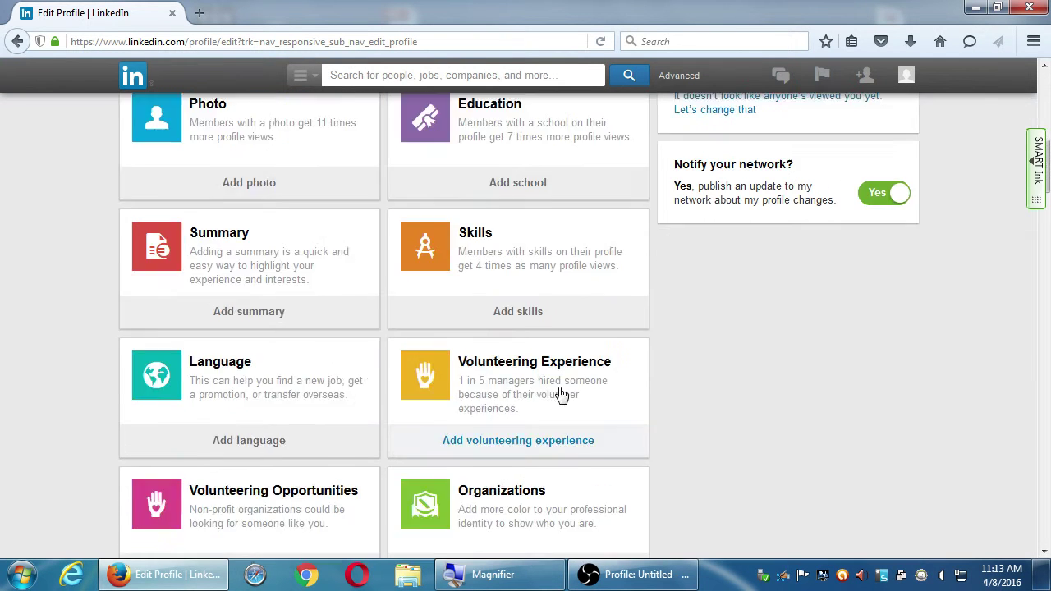
{"action": "scroll", "coordinate": [97, 283], "scroll_direction": "down", "scroll_amount": 2}
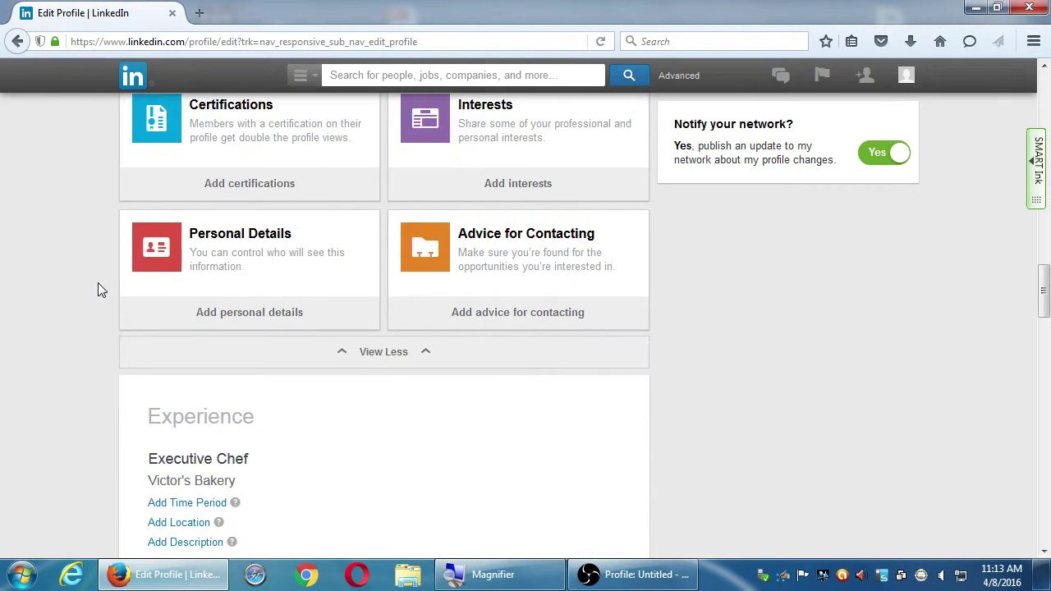
{"action": "scroll", "coordinate": [109, 281], "scroll_direction": "up", "scroll_amount": 1}
{"action": "scroll", "coordinate": [172, 264], "scroll_direction": "up", "scroll_amount": 15}
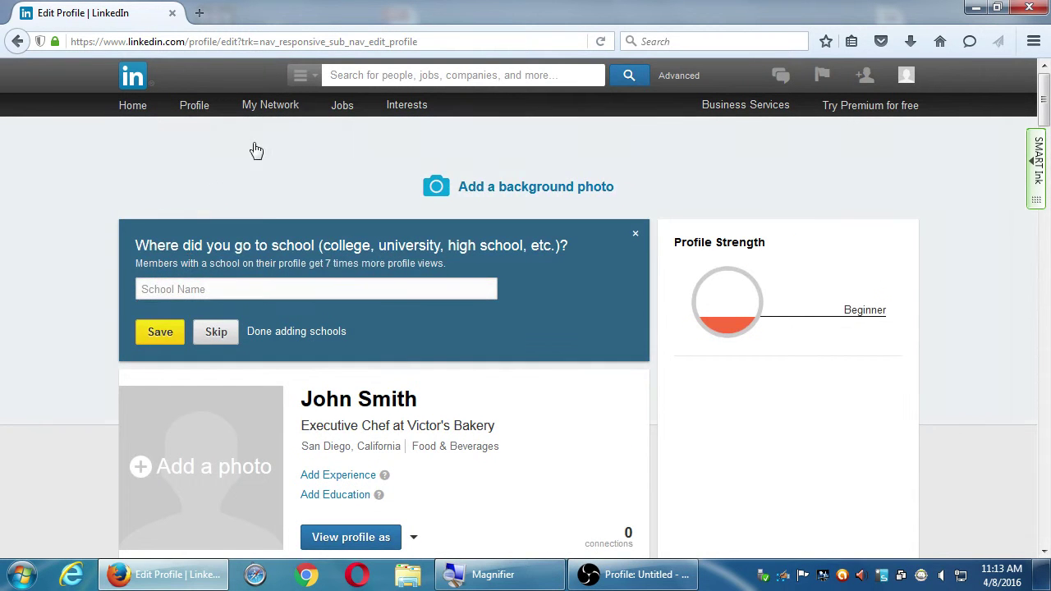
{"action": "mouse_move", "coordinate": [196, 119]}
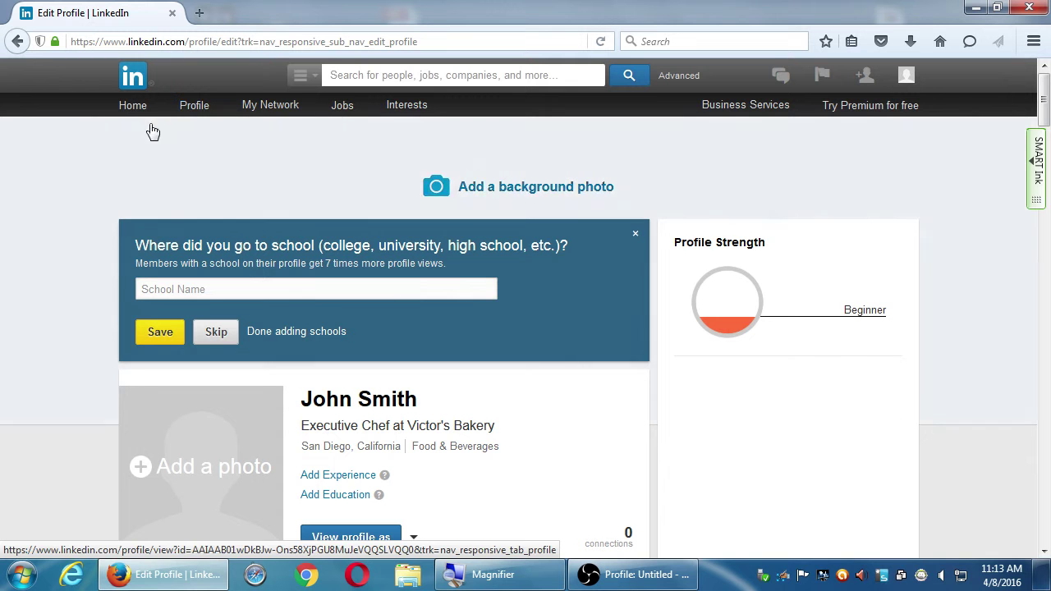
{"action": "mouse_move", "coordinate": [406, 100]}
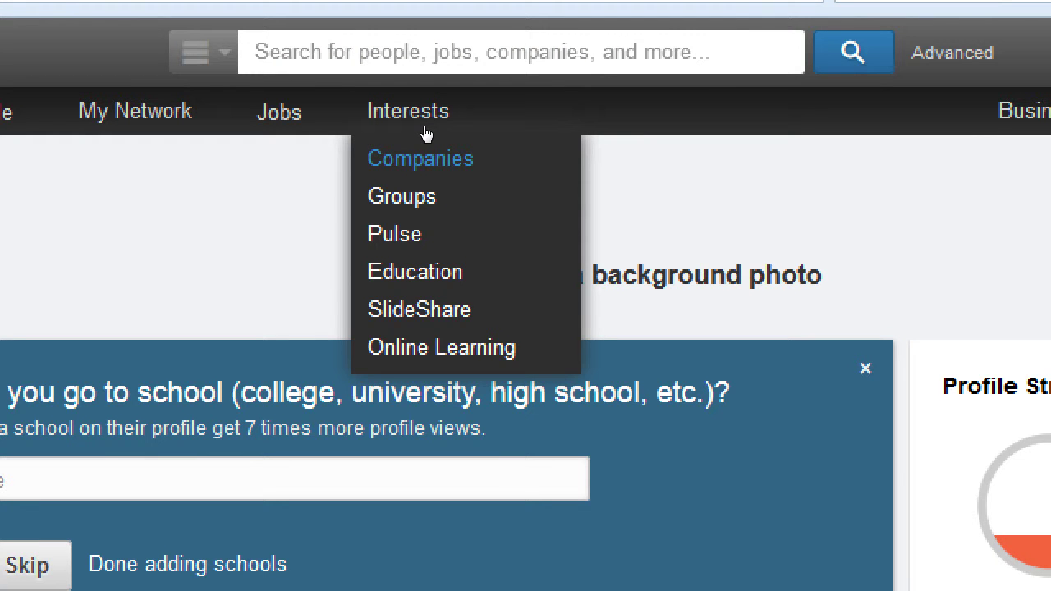
- Go to the Companies page from Interests, leaving the unsaved profile editor
{"action": "left_click", "coordinate": [417, 134]}
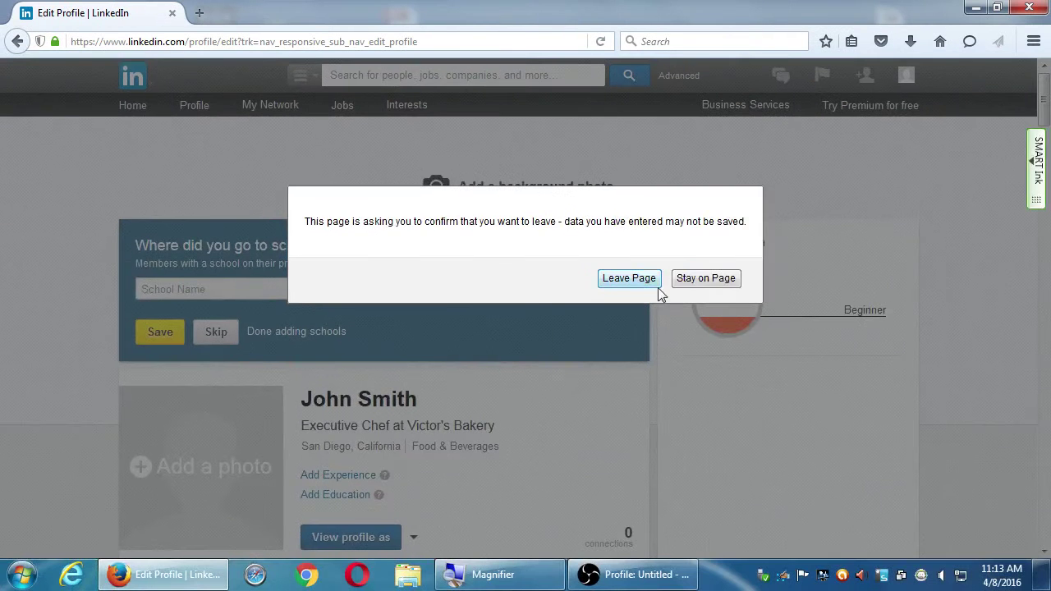
{"action": "left_click", "coordinate": [655, 284]}
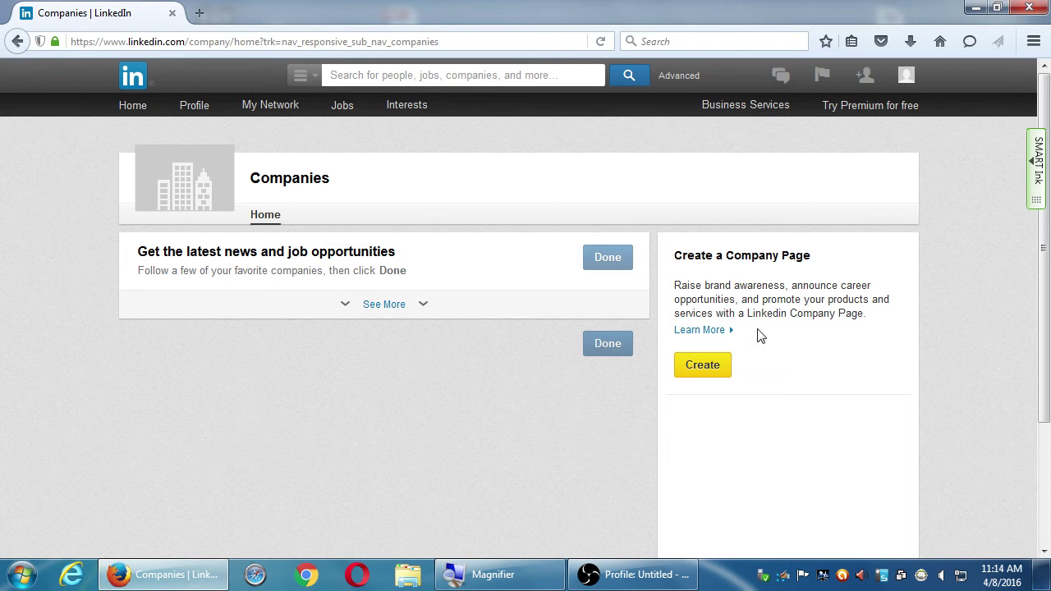
- Open the Company Pages FAQ article in a new tab, skim it, then return to Companies
{"action": "middle_click", "coordinate": [721, 342]}
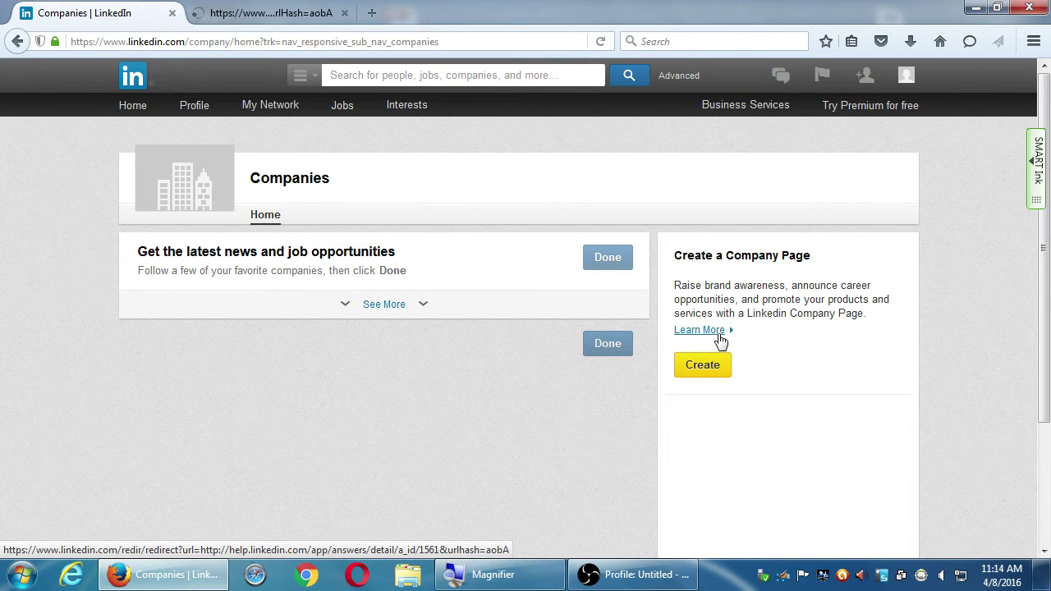
{"action": "left_click", "coordinate": [278, 11]}
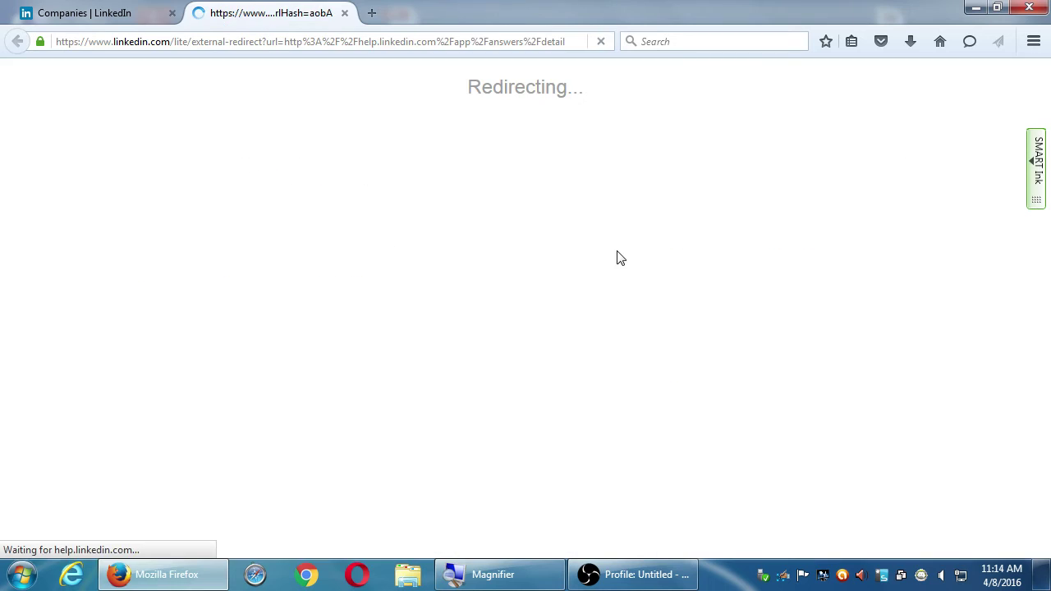
{"action": "scroll", "coordinate": [623, 323], "scroll_direction": "down", "scroll_amount": 1}
{"action": "scroll", "coordinate": [622, 323], "scroll_direction": "down", "scroll_amount": 15}
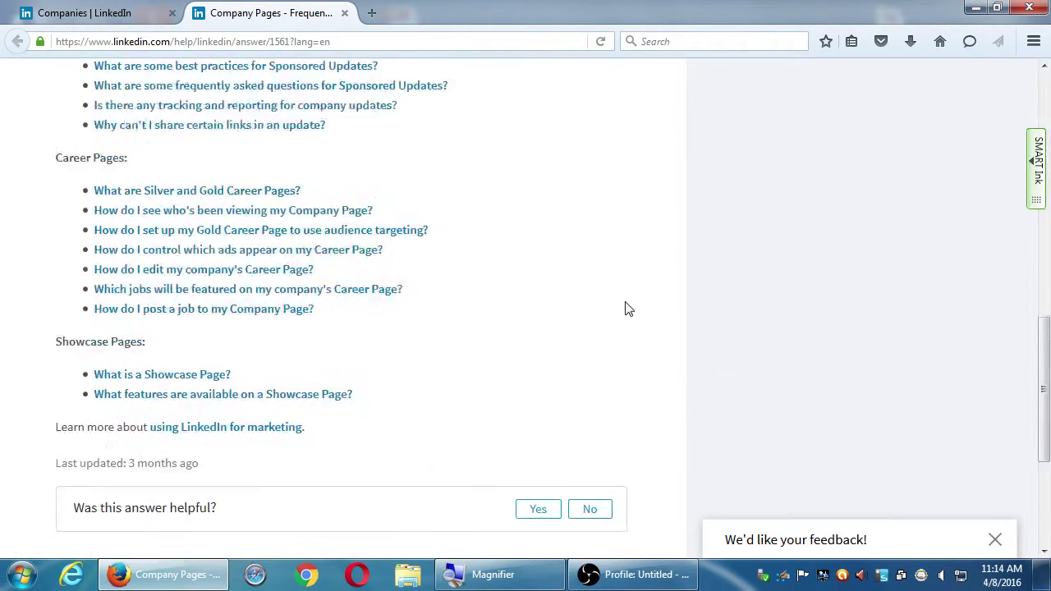
{"action": "scroll", "coordinate": [622, 298], "scroll_direction": "up", "scroll_amount": 15}
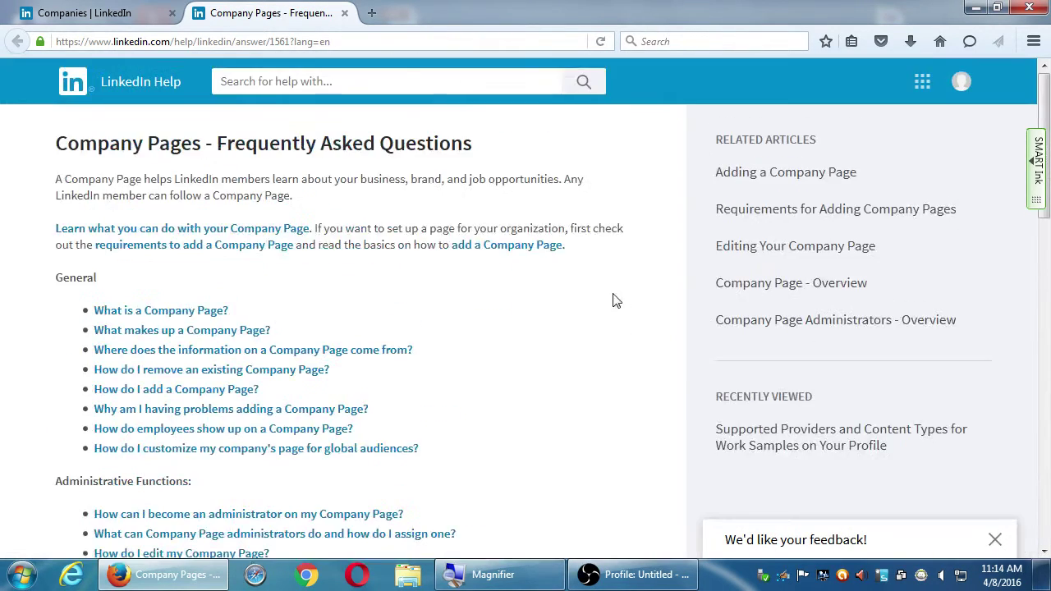
{"action": "left_click", "coordinate": [82, 10]}
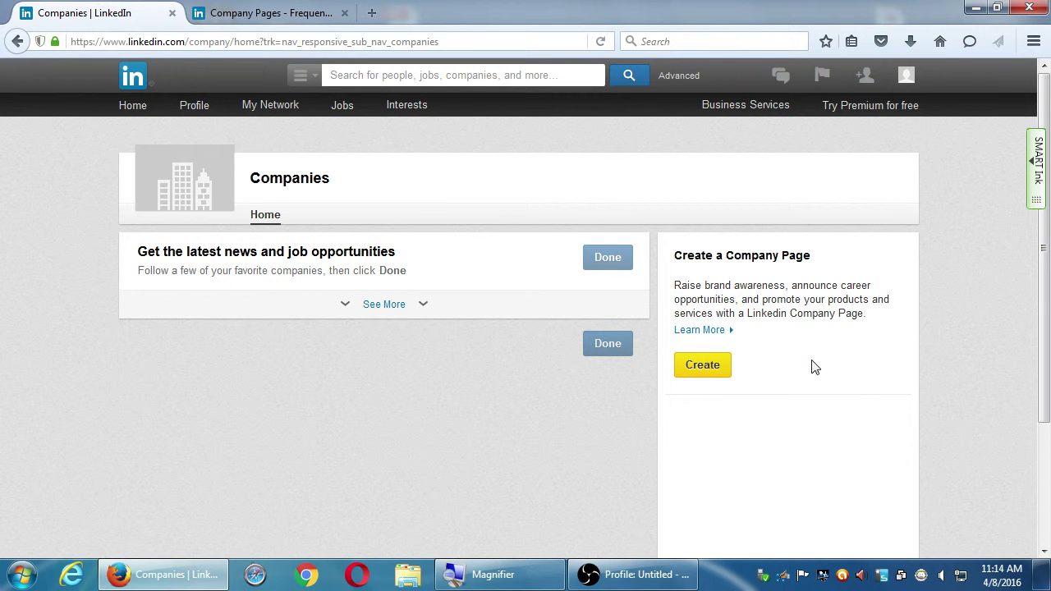
- Start creating a company page and enter Victor's Bakery as the company name
{"action": "left_click", "coordinate": [711, 369]}
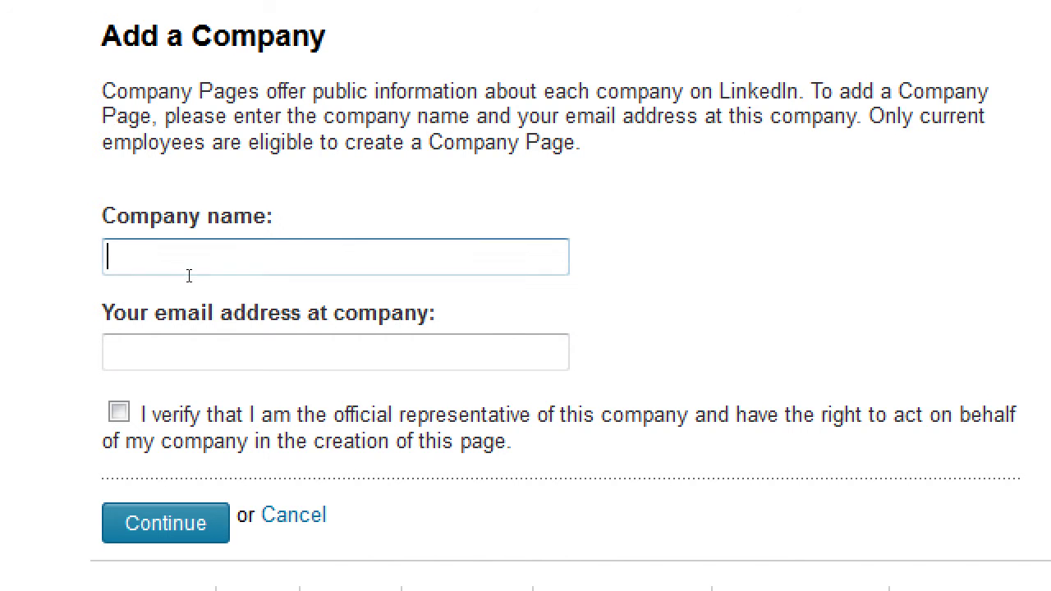
{"action": "left_click", "coordinate": [166, 266]}
{"action": "type", "text": "Co"}
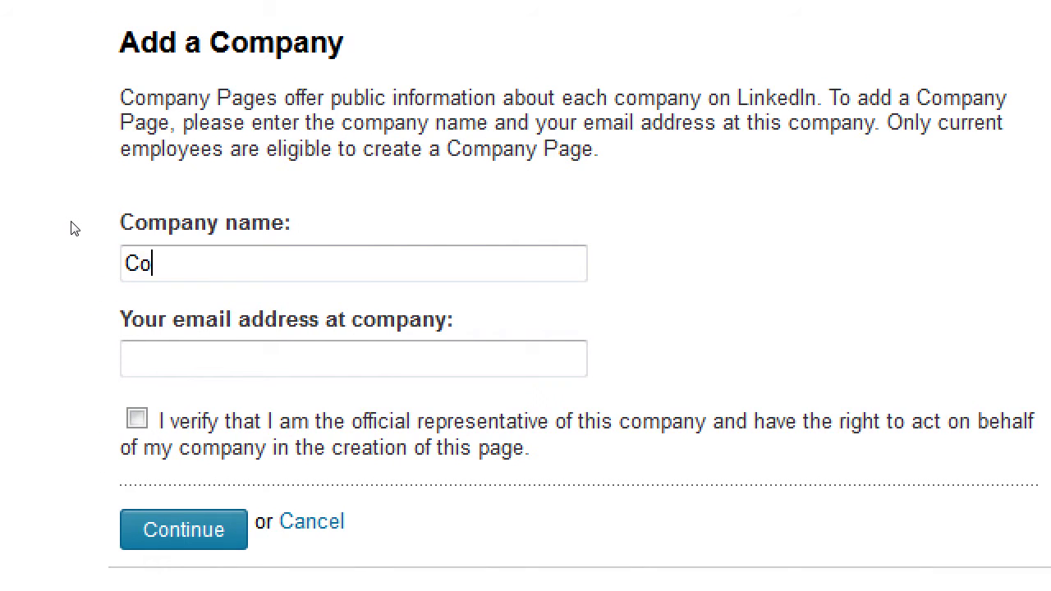
{"action": "type", "text": "ca Cola"}
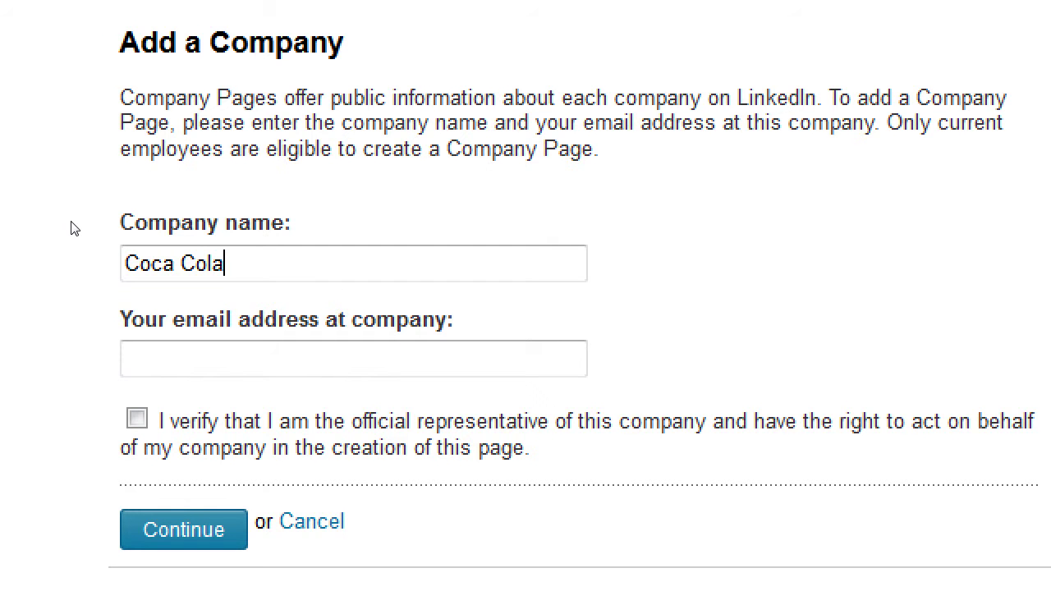
{"action": "key", "text": "BackSpace"}
{"action": "key", "text": "BackSpace"}
{"action": "key", "text": "BackSpace"}
{"action": "key", "text": "BackSpace"}
{"action": "key", "text": "BackSpace"}
{"action": "key", "text": "BackSpace"}
{"action": "key", "text": "BackSpace"}
{"action": "key", "text": "BackSpace"}
{"action": "key", "text": "BackSpace"}
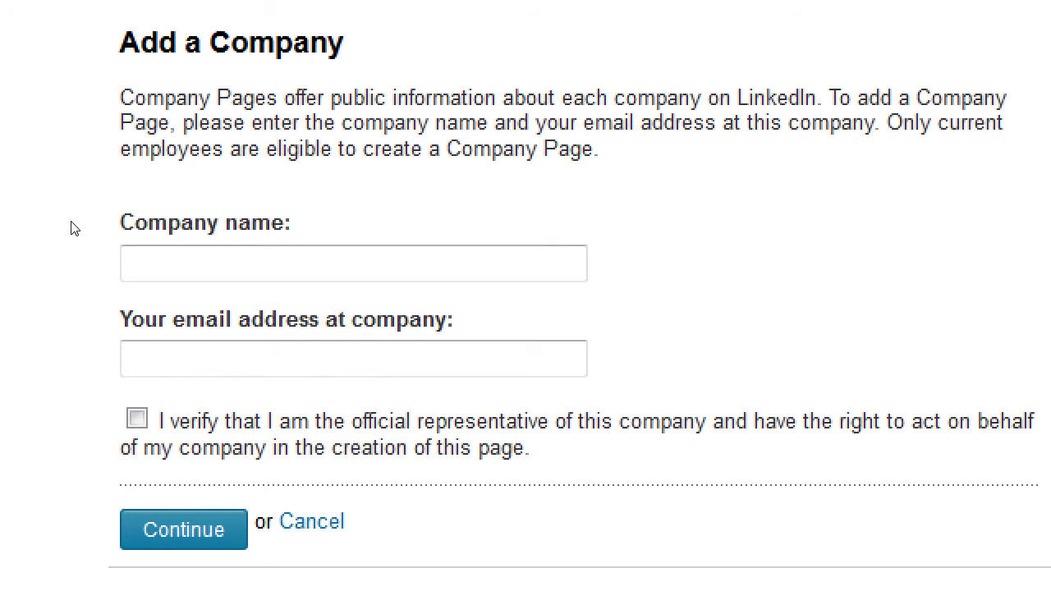
{"action": "type", "text": "Victor's Bakery"}
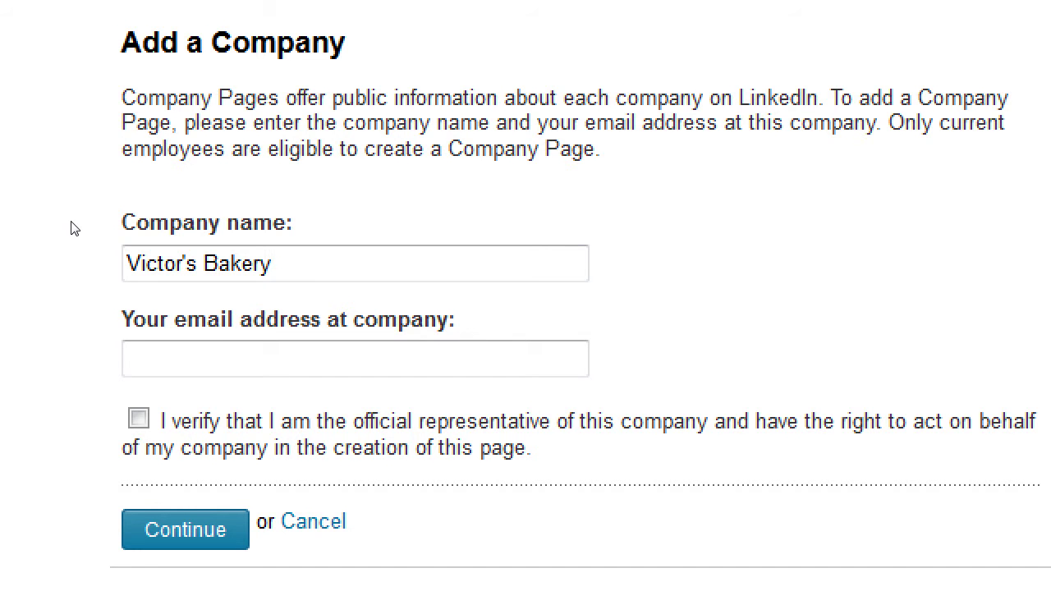
- Enter a Gmail address for the bakery in the company e-mail field, correcting its typos
{"action": "left_click", "coordinate": [214, 342]}
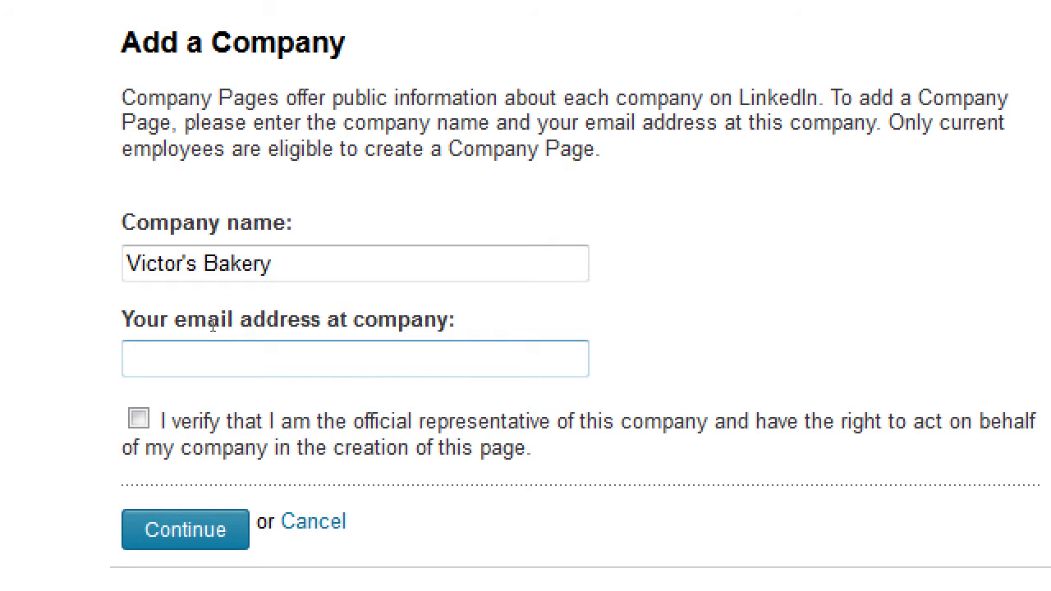
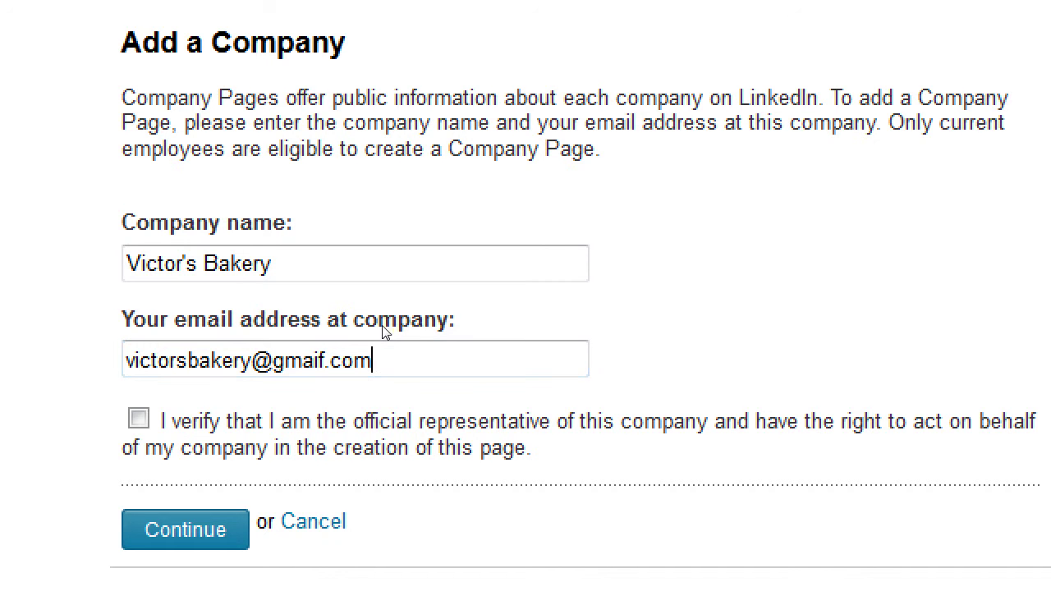
{"action": "key", "text": "Left"}
{"action": "key", "text": "Left"}
{"action": "key", "text": "Left"}
{"action": "key", "text": "Left"}
- Replace it with a support address at the bakery's own .com domain
{"action": "key", "text": "End"}
{"action": "key", "text": "shift+Home"}
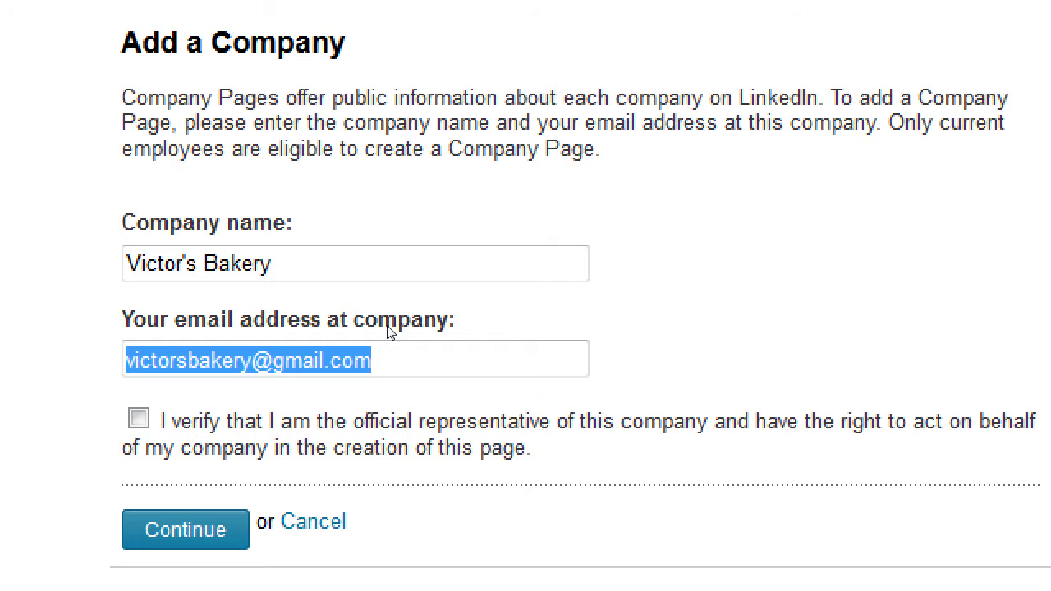
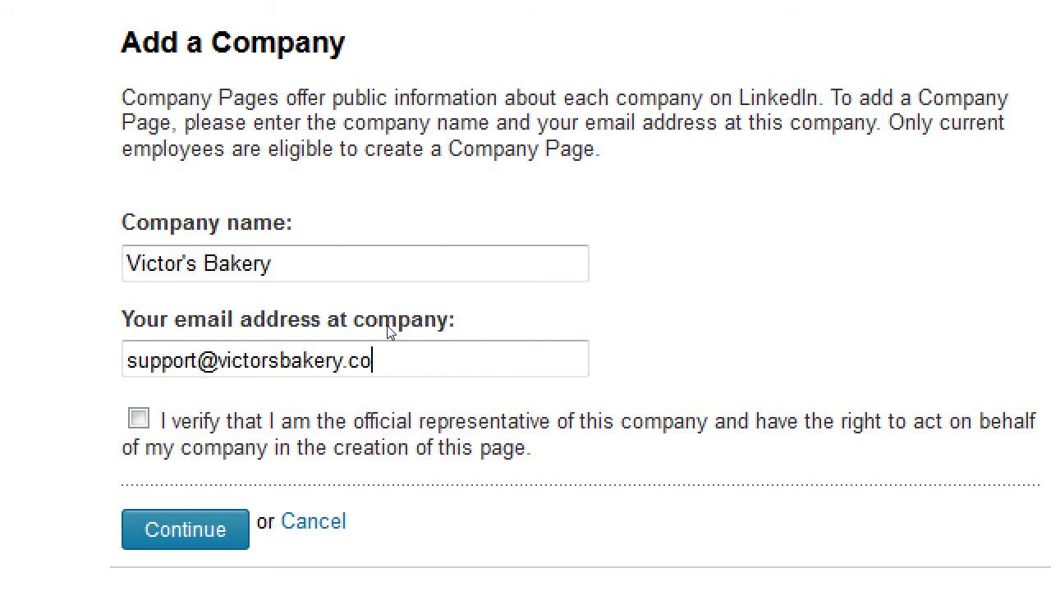
{"action": "key", "text": "ctrl+shift+Left"}
{"action": "key", "text": "ctrl+shift+Left"}
{"action": "key", "text": "ctrl+shift+Left"}
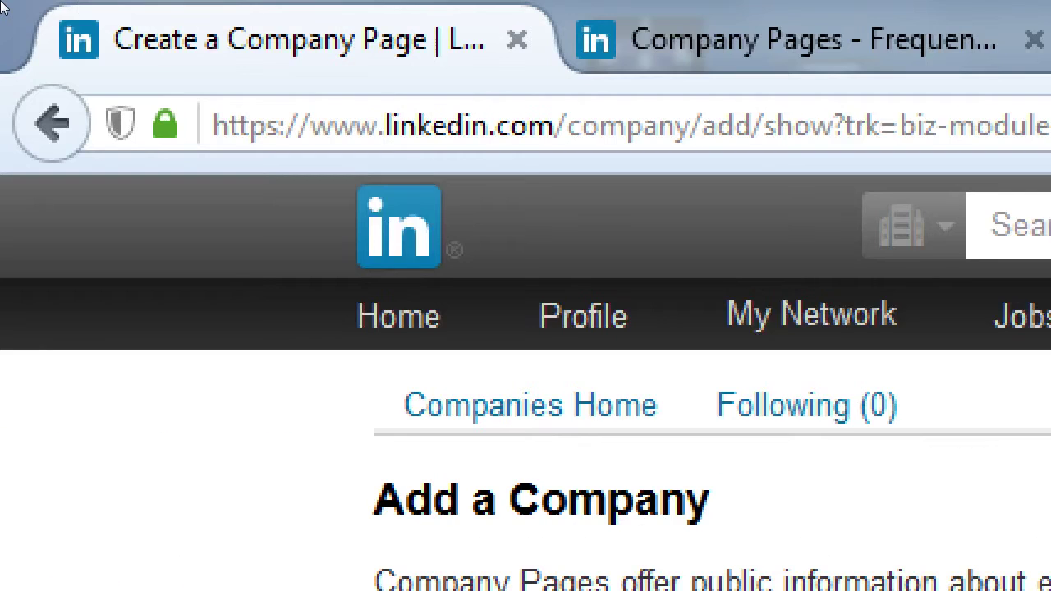
- Open a new tab with godaddy.com, bluehost.com and hostmonster.com typed in the address bar
{"action": "key", "text": "ctrl+t"}
{"action": "type", "text": "godaddy"}
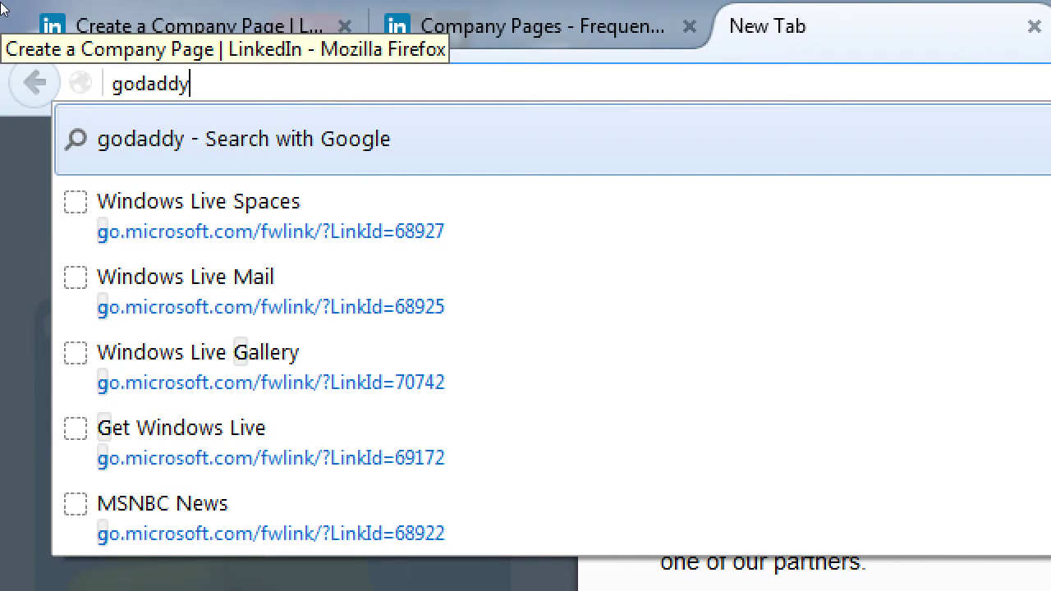
{"action": "type", "text": ".com           bluehost.com           hostmonster.com"}
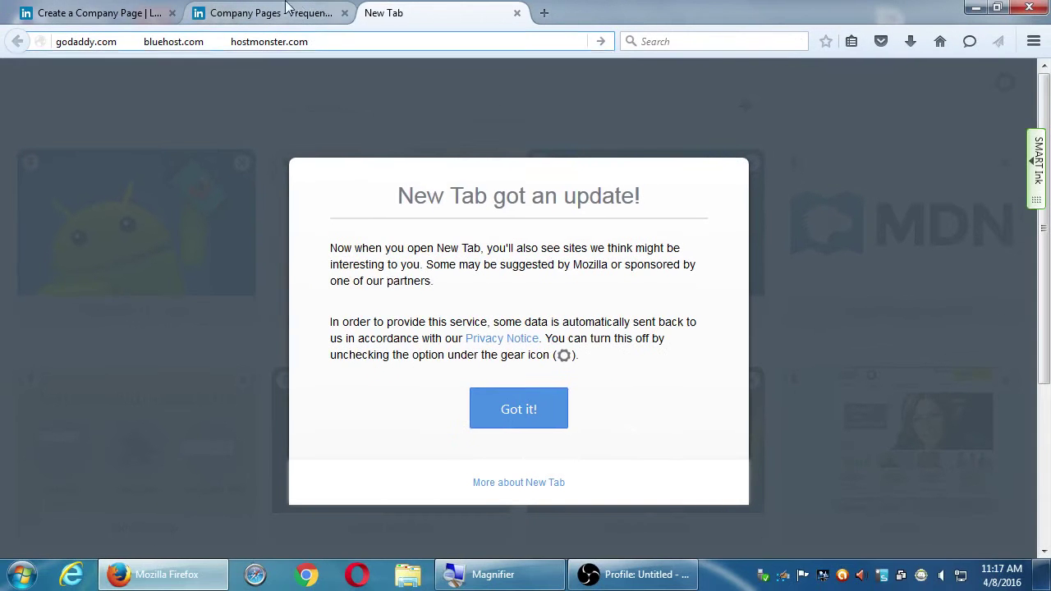
- Tick the official-representative verification and submit the Add a Company form
{"action": "left_click", "coordinate": [578, 28]}
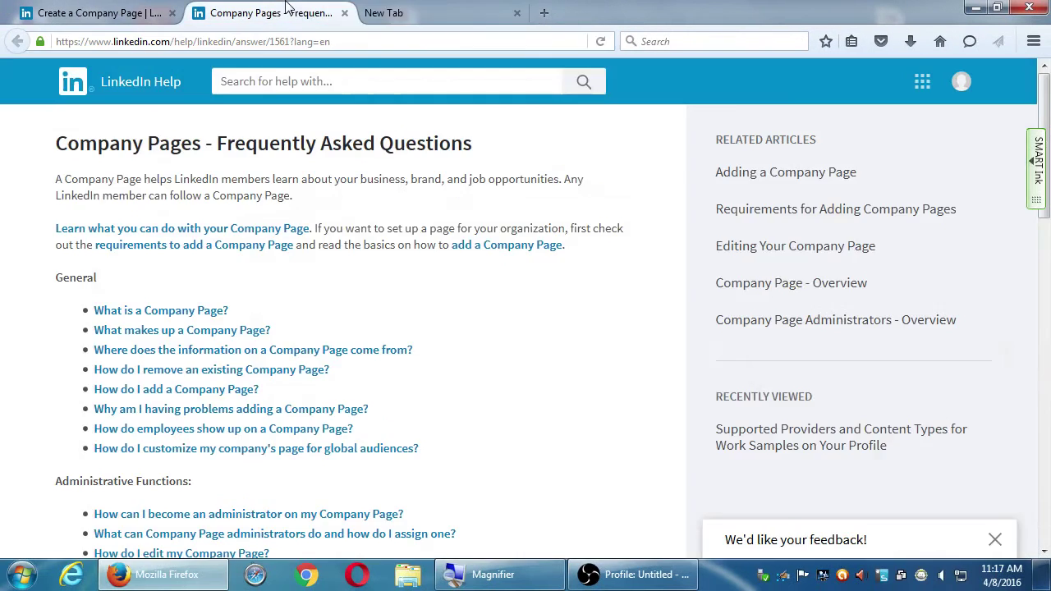
{"action": "left_click", "coordinate": [154, 21]}
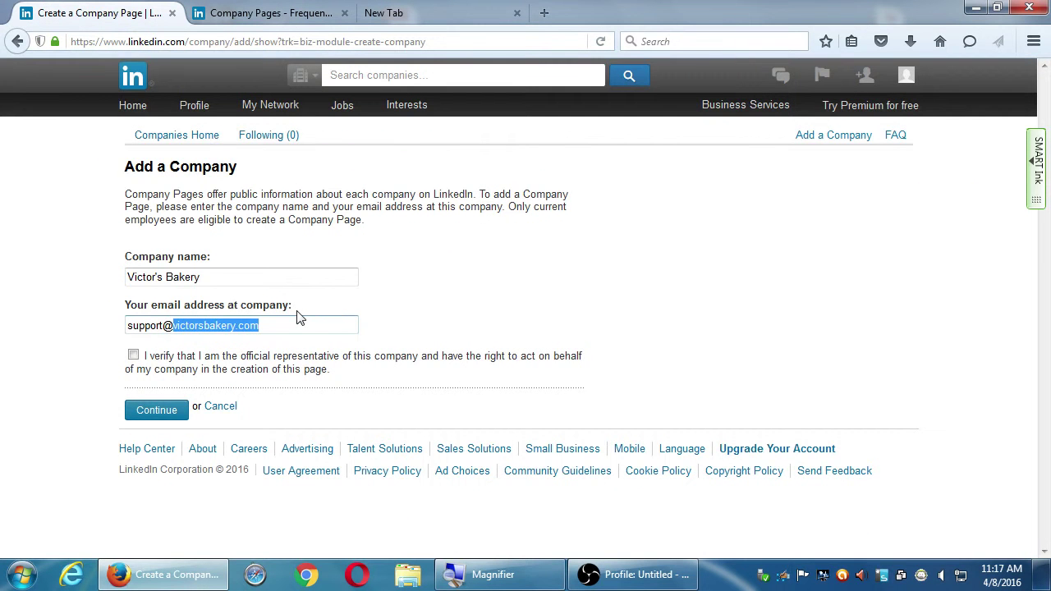
{"action": "type", "text": "victorsba"}
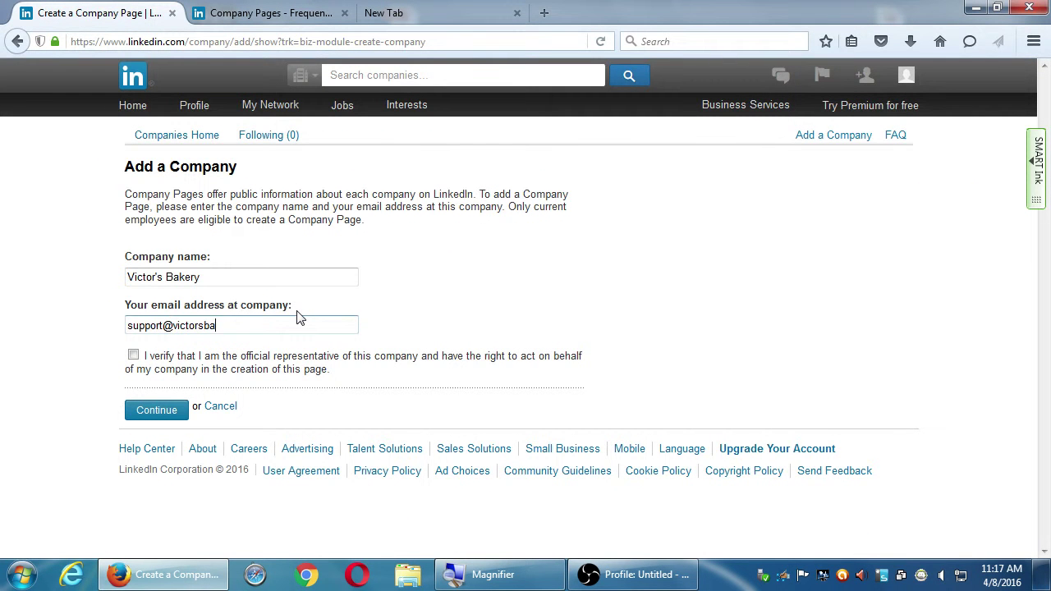
{"action": "key", "text": "ctrl+z"}
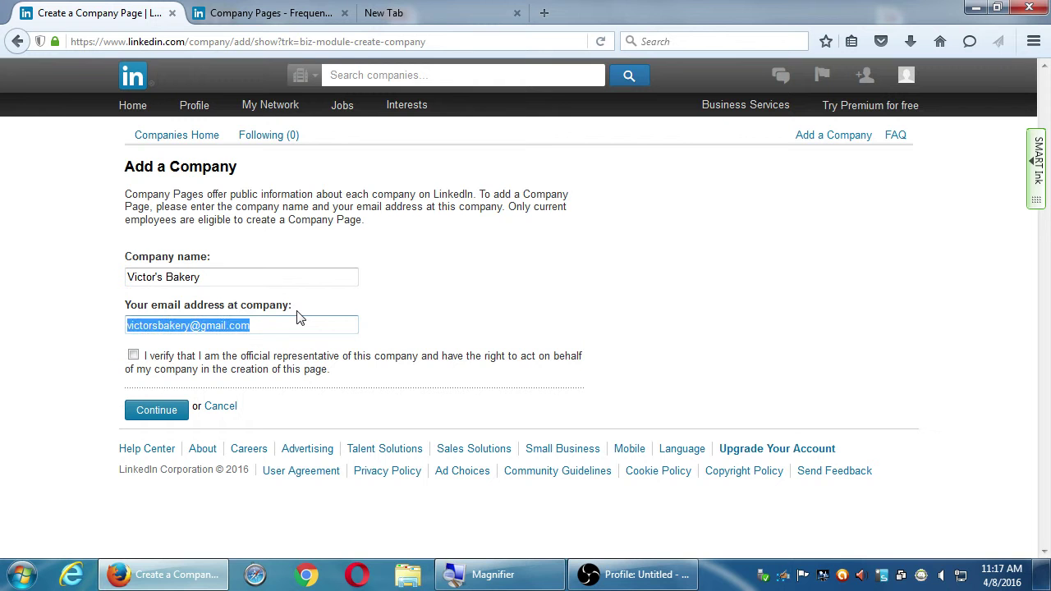
{"action": "left_click", "coordinate": [301, 319]}
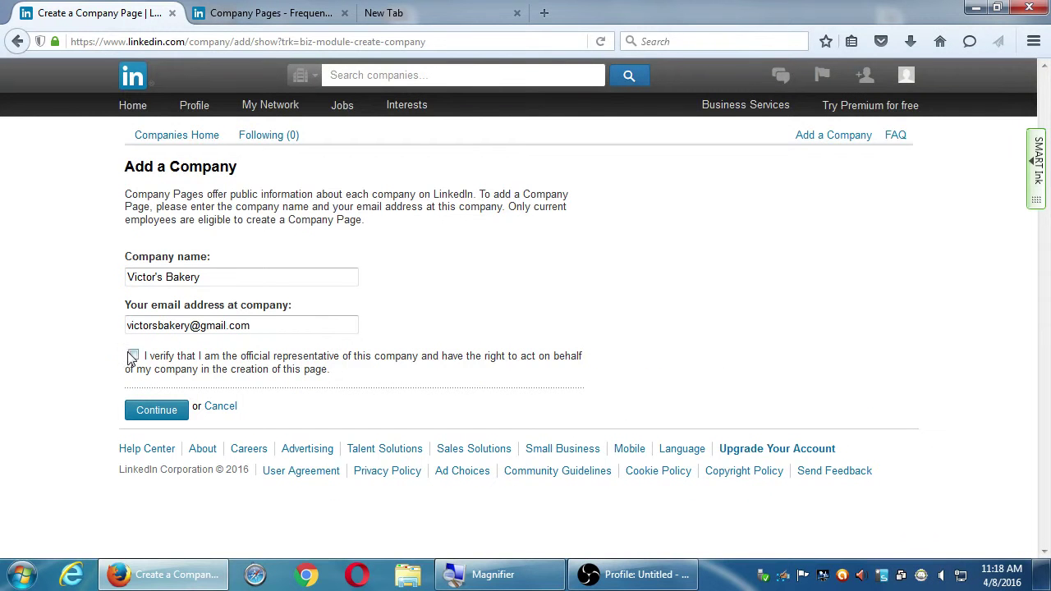
{"action": "left_click", "coordinate": [133, 355]}
{"action": "left_click", "coordinate": [157, 411]}
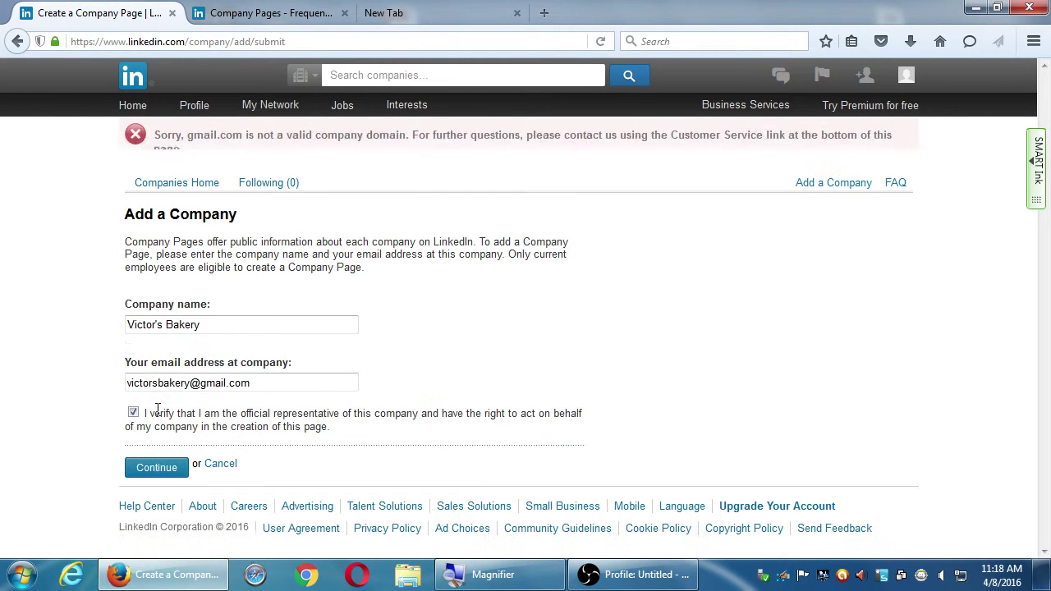
- Resubmit with yahoo and then myyahooty e-mail domains until the cannot-be-created error appears
{"action": "left_click_drag", "start_coordinate": [220, 136], "coordinate": [339, 138]}
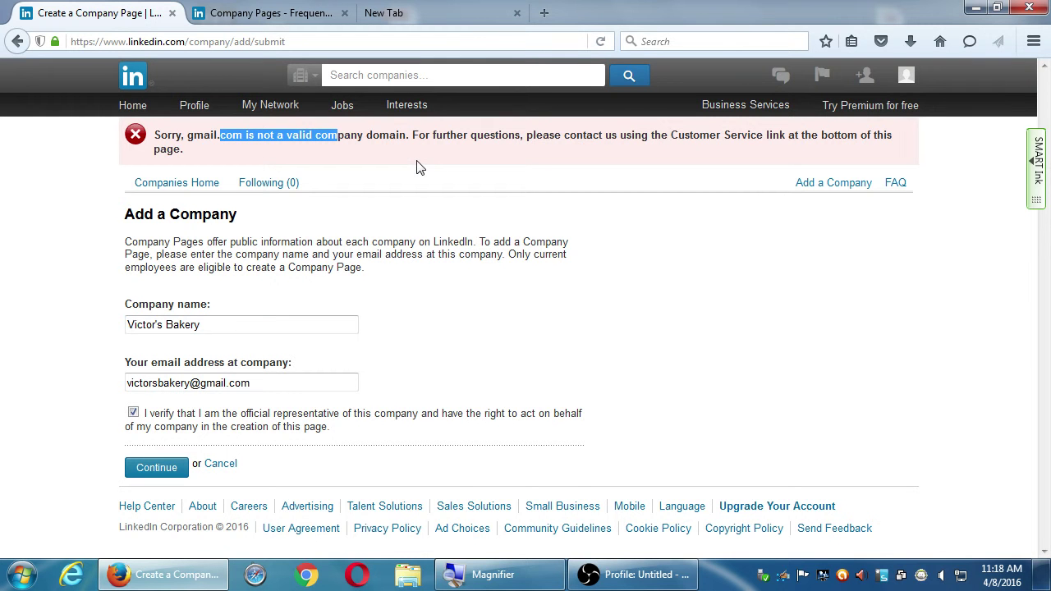
{"action": "double_click", "coordinate": [211, 383]}
{"action": "type", "text": "yahoo"}
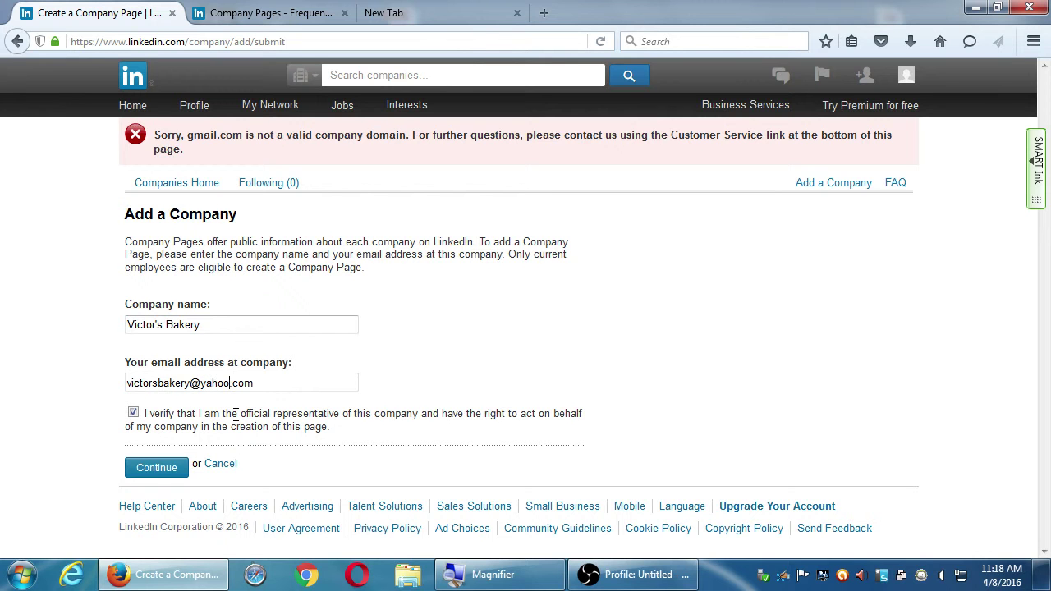
{"action": "left_click", "coordinate": [156, 471]}
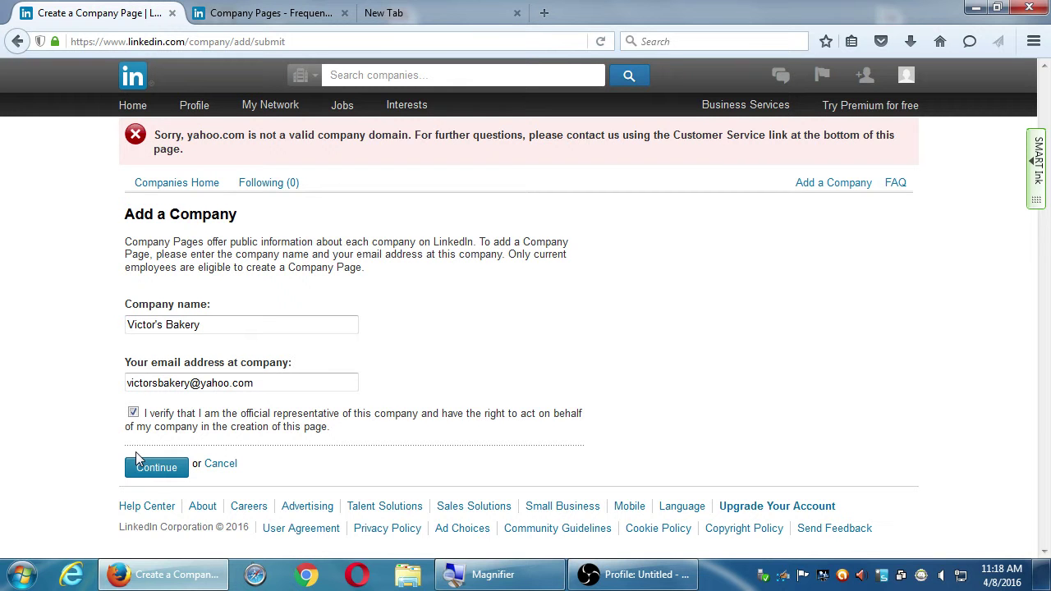
{"action": "left_click", "coordinate": [136, 454]}
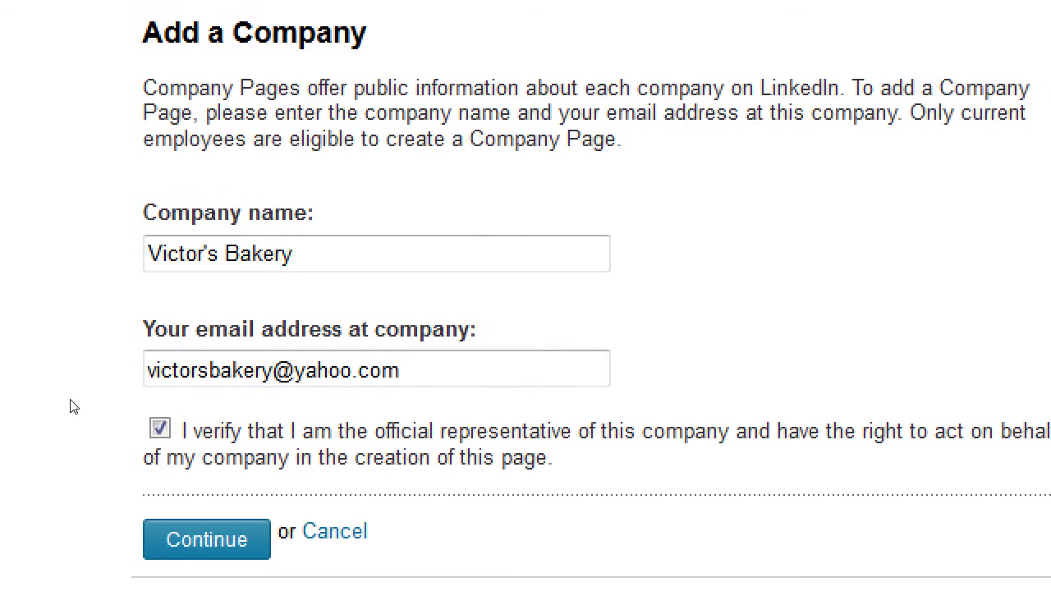
{"action": "type", "text": "my"}
{"action": "key", "text": "Right"}
{"action": "key", "text": "Right"}
{"action": "key", "text": "Right"}
{"action": "key", "text": "Right"}
{"action": "key", "text": "Right"}
{"action": "type", "text": "ty"}
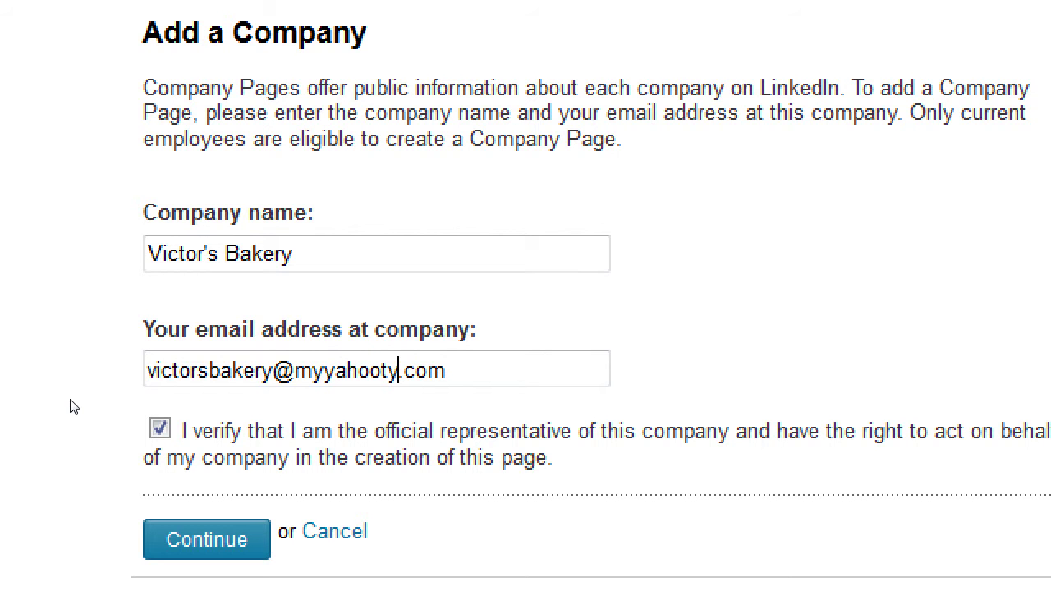
{"action": "key", "text": "Return"}
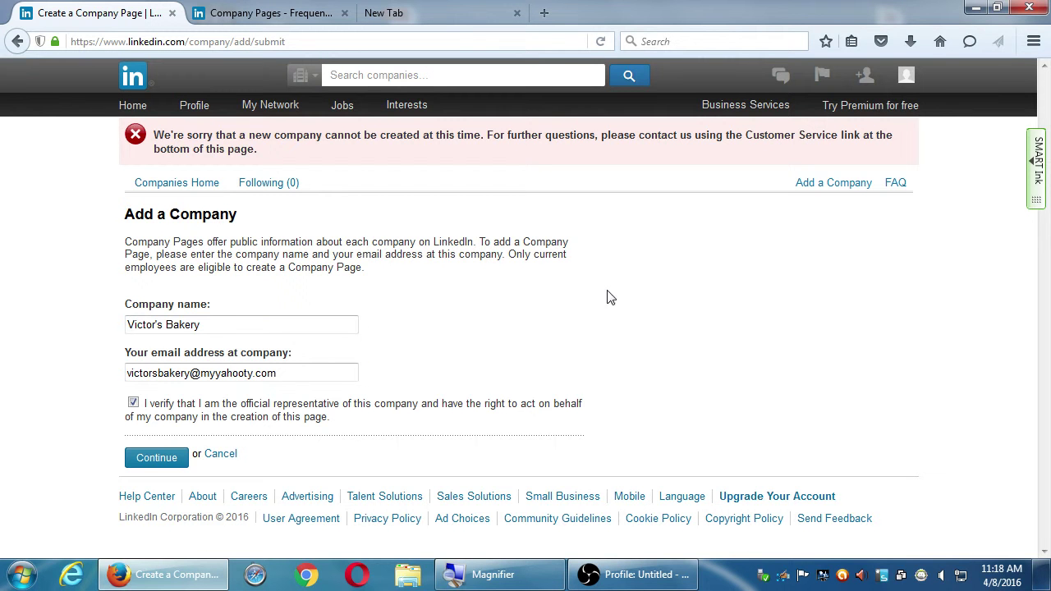
{"action": "left_click_drag", "start_coordinate": [345, 374], "coordinate": [31, 373]}
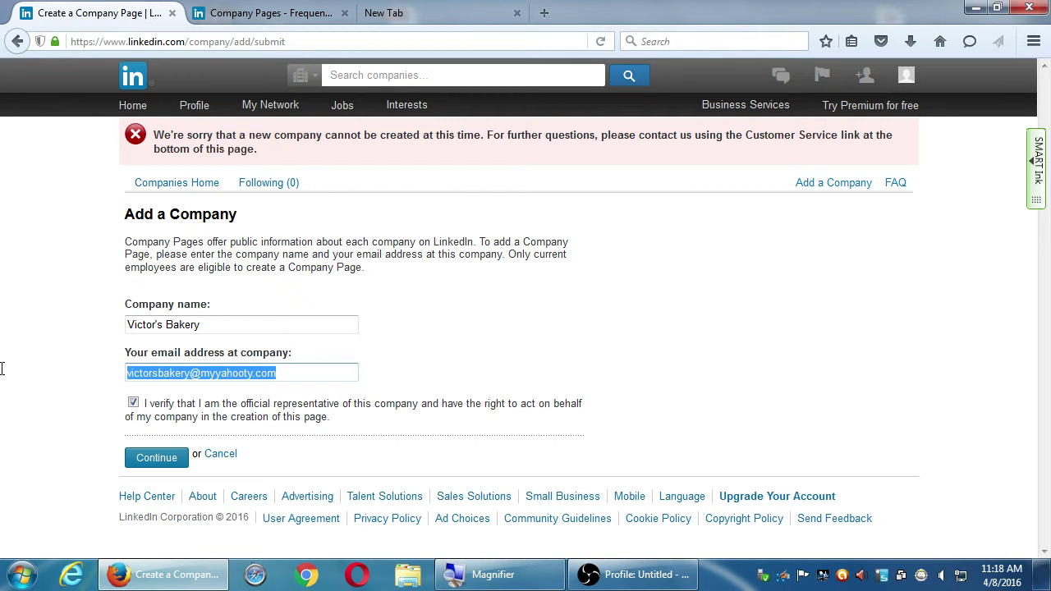
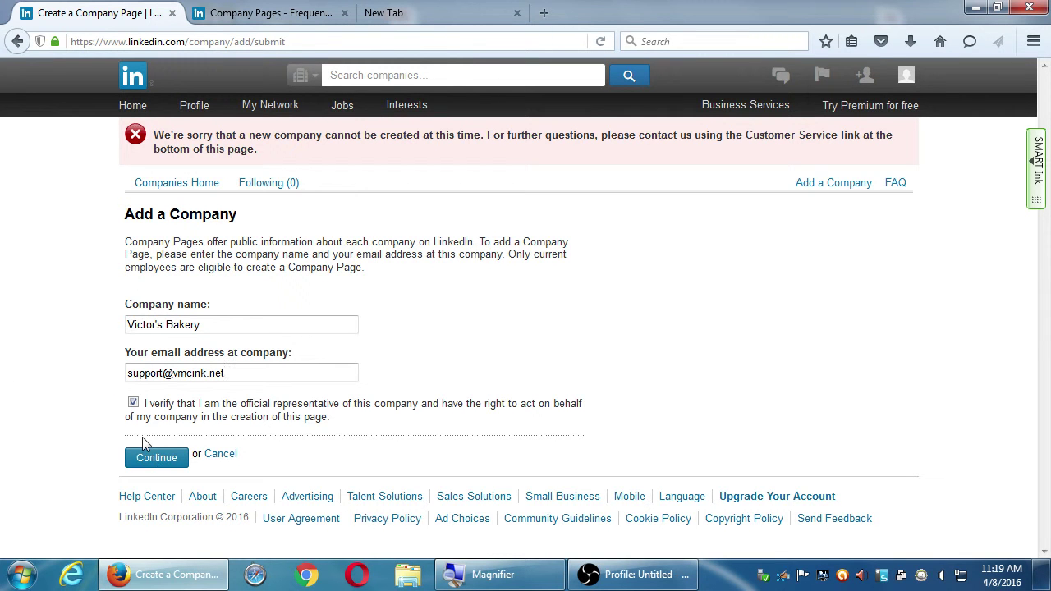
{"action": "left_click", "coordinate": [148, 456]}
- Launch Google Chrome and load linkedin.com in it
{"action": "mouse_move", "coordinate": [401, 102]}
{"action": "left_click", "coordinate": [303, 583]}
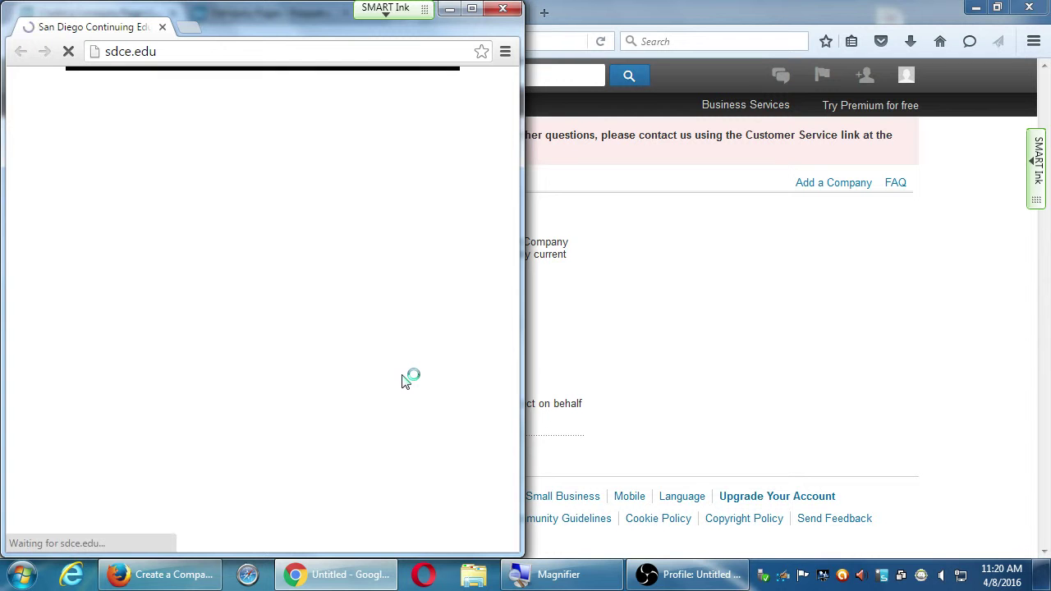
{"action": "key", "text": "ctrl+l"}
{"action": "type", "text": "linkedin.com"}
{"action": "key", "text": "Return"}
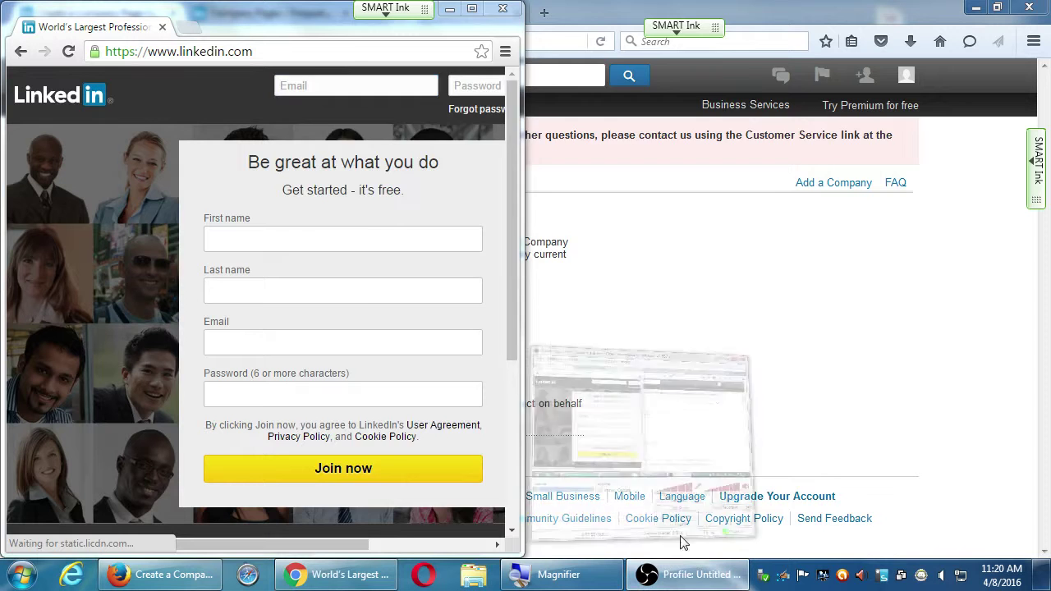
{"action": "left_click", "coordinate": [690, 574]}
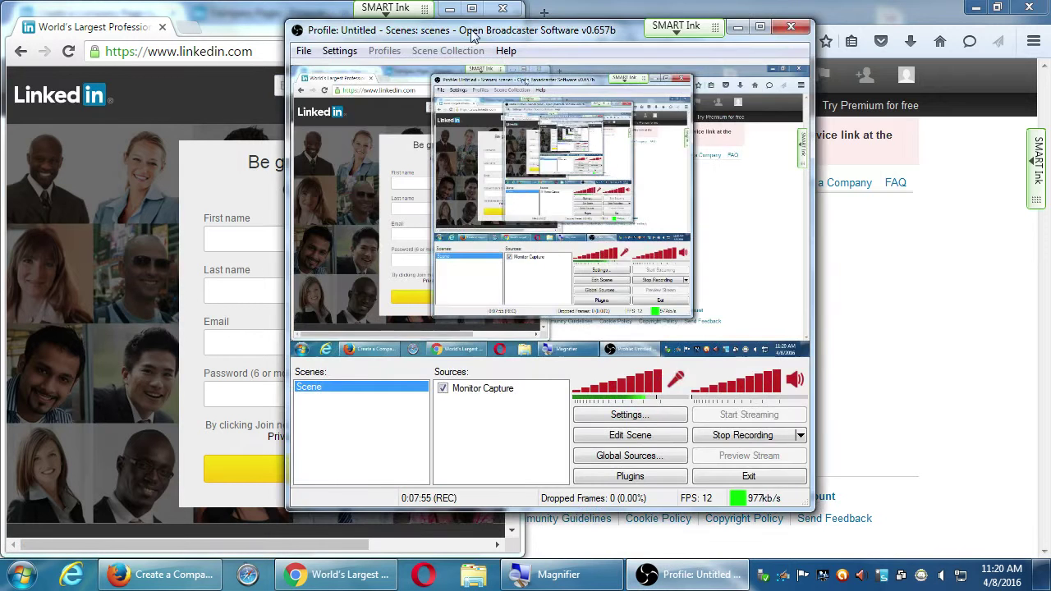
{"action": "left_click_drag", "start_coordinate": [476, 32], "coordinate": [782, 46]}
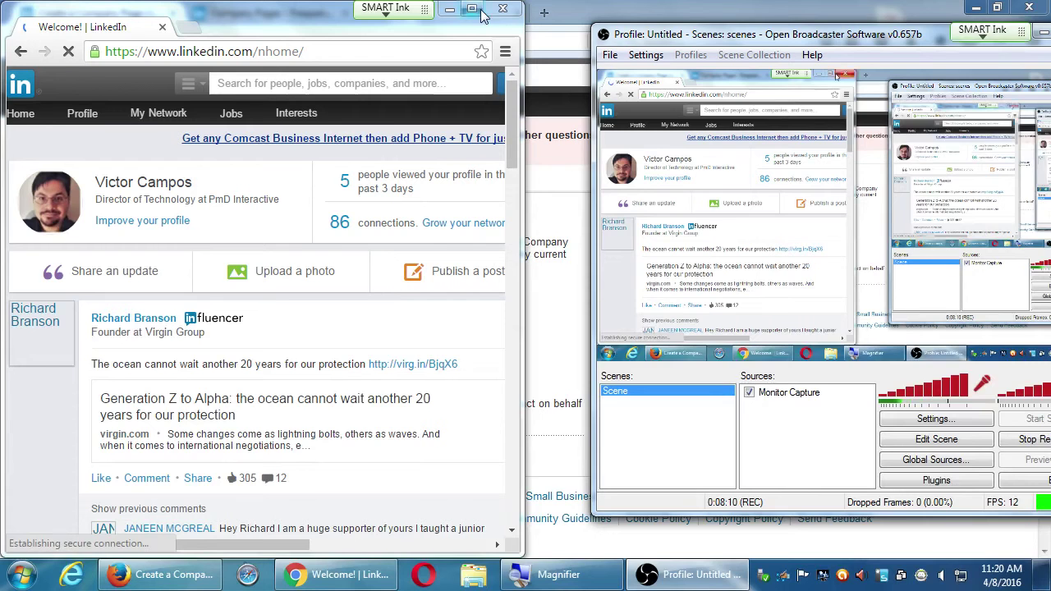
- Maximize Chrome, open LinkedIn's Companies page via Interests, and dismiss the save-password prompt
{"action": "left_click", "coordinate": [470, 11]}
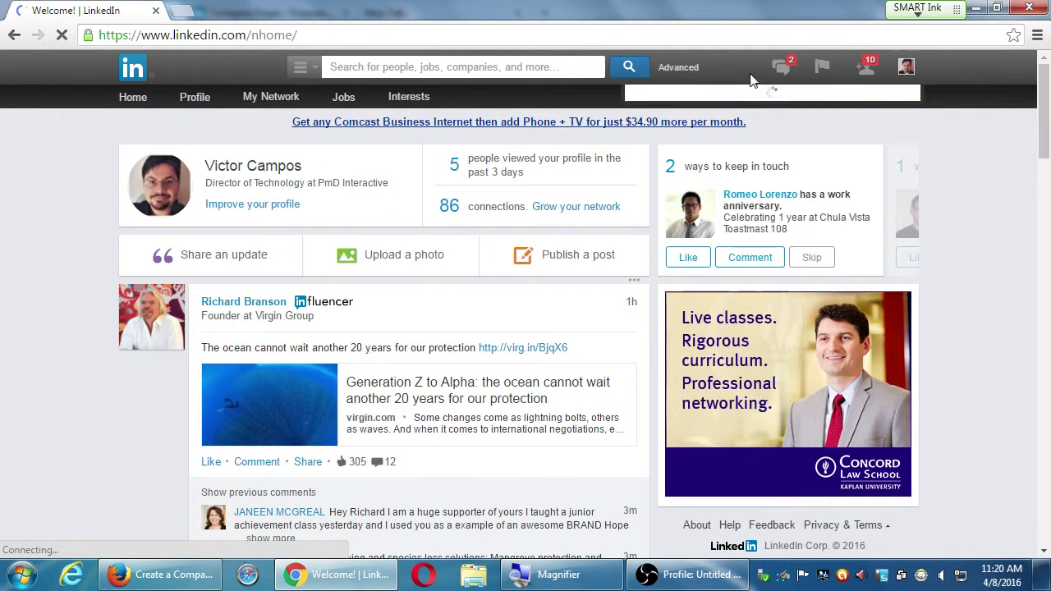
{"action": "mouse_move", "coordinate": [409, 97]}
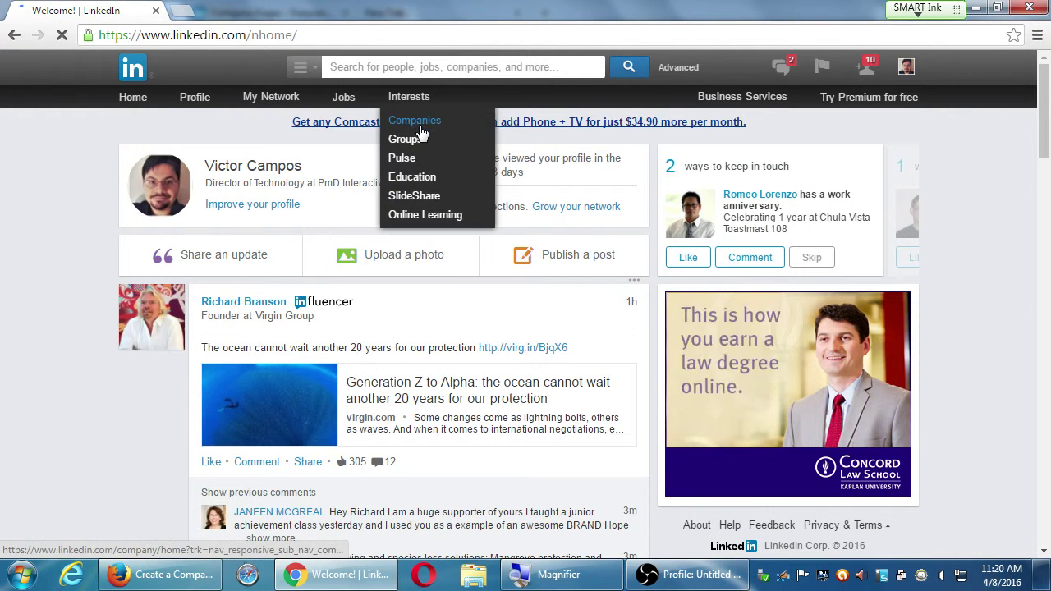
{"action": "left_click", "coordinate": [419, 123]}
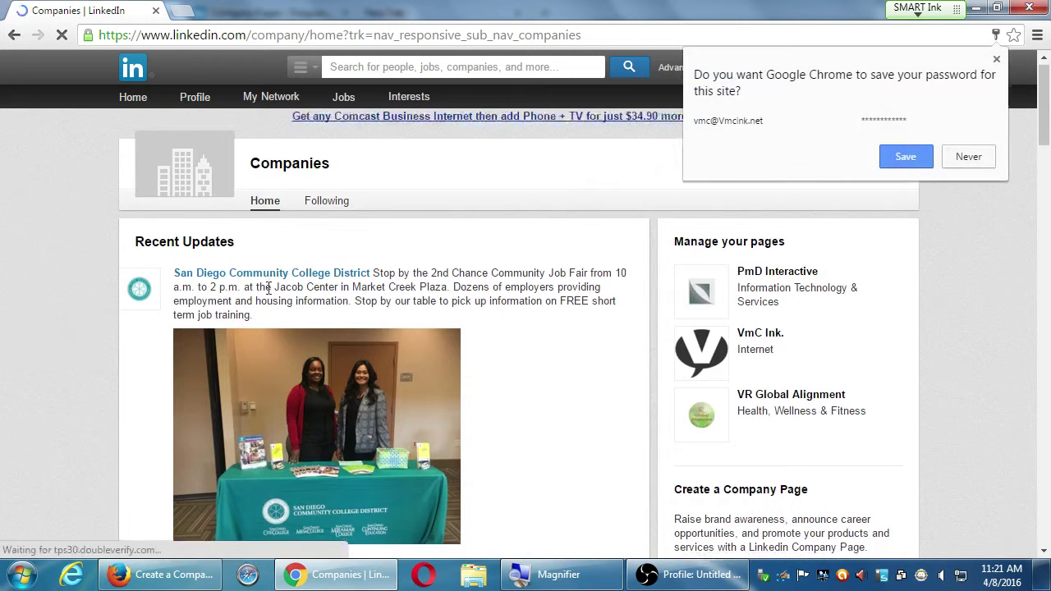
{"action": "scroll", "coordinate": [270, 296], "scroll_direction": "down", "scroll_amount": 2}
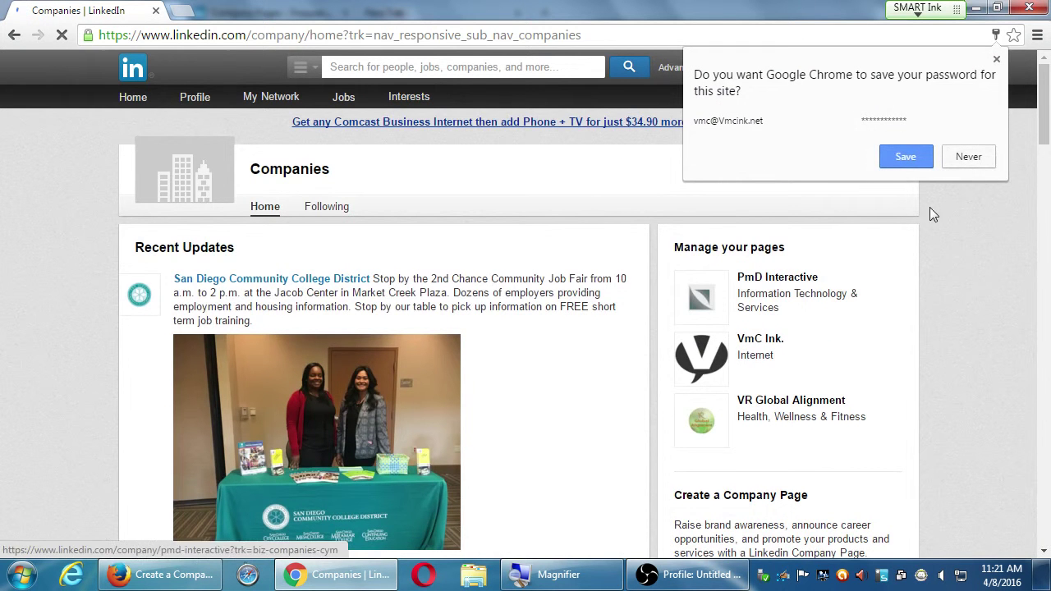
{"action": "left_click", "coordinate": [996, 59]}
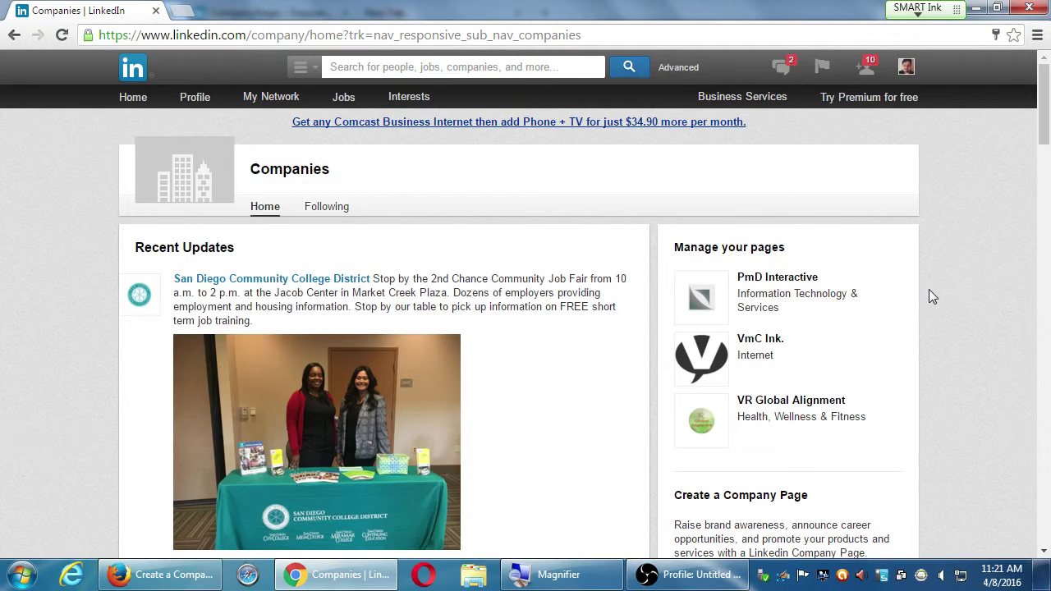
- Open the VmC Ink. page, browse its Admin Center and recent updates, and expand the Edit dropdown
{"action": "left_click", "coordinate": [702, 355]}
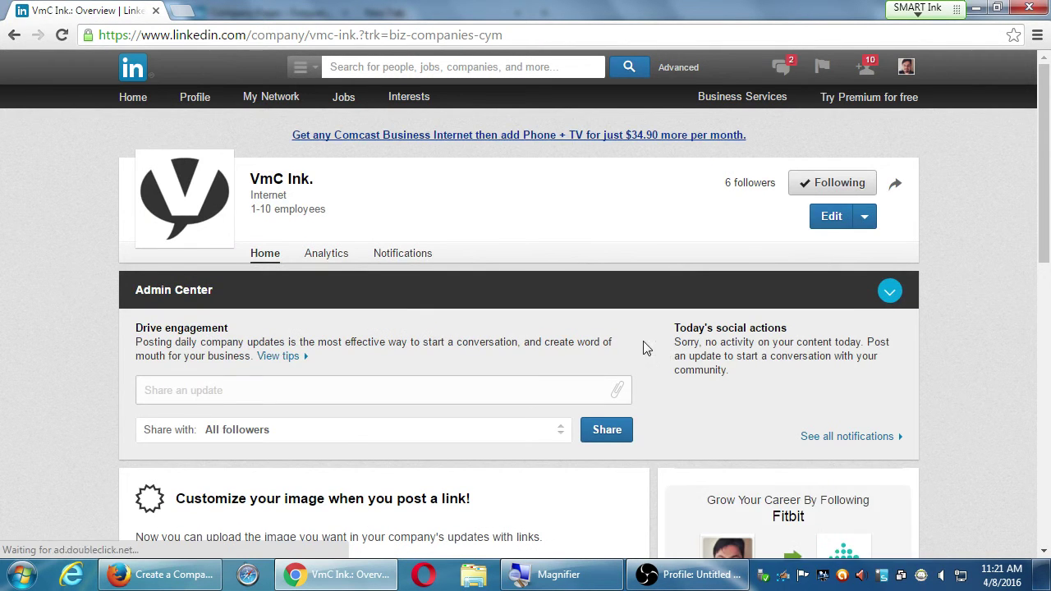
{"action": "scroll", "coordinate": [657, 353], "scroll_direction": "down", "scroll_amount": 3}
{"action": "scroll", "coordinate": [697, 382], "scroll_direction": "down", "scroll_amount": 4}
{"action": "scroll", "coordinate": [689, 382], "scroll_direction": "down", "scroll_amount": 1}
{"action": "scroll", "coordinate": [690, 383], "scroll_direction": "up", "scroll_amount": 8}
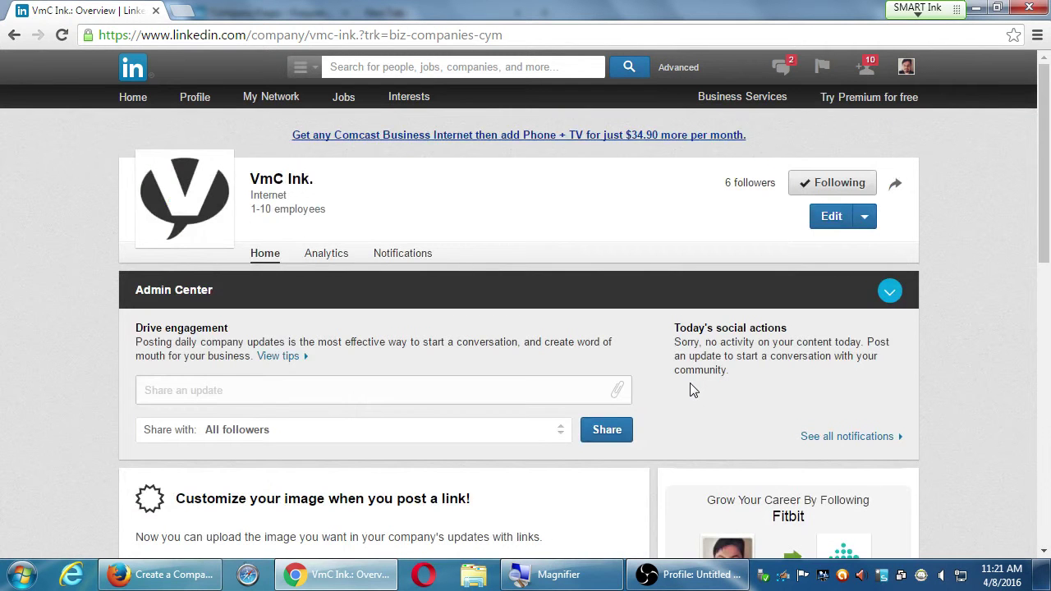
{"action": "scroll", "coordinate": [690, 389], "scroll_direction": "down", "scroll_amount": 1}
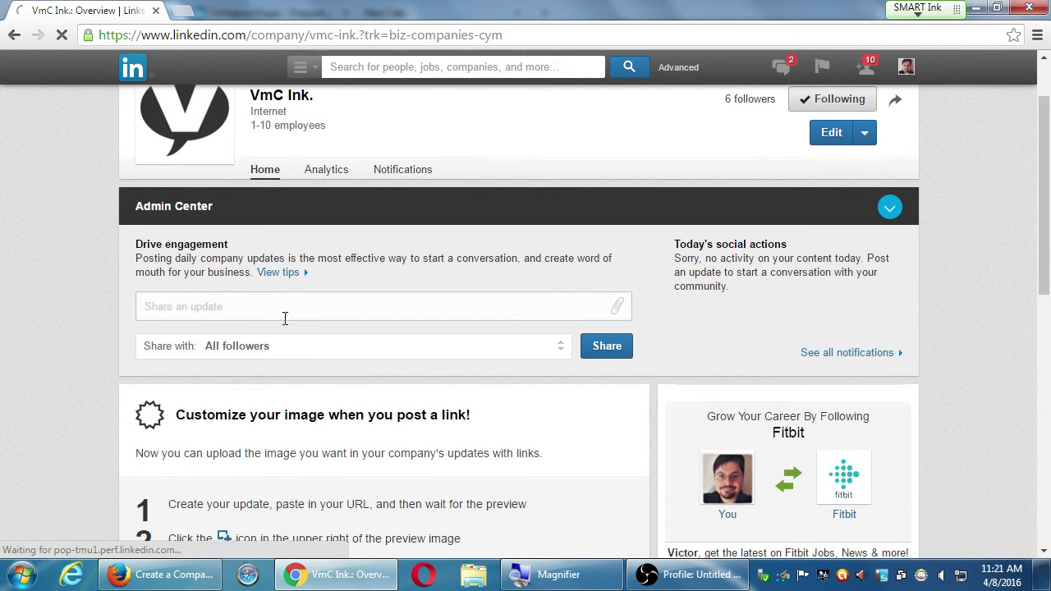
{"action": "scroll", "coordinate": [262, 316], "scroll_direction": "down", "scroll_amount": 1}
{"action": "scroll", "coordinate": [263, 316], "scroll_direction": "up", "scroll_amount": 1}
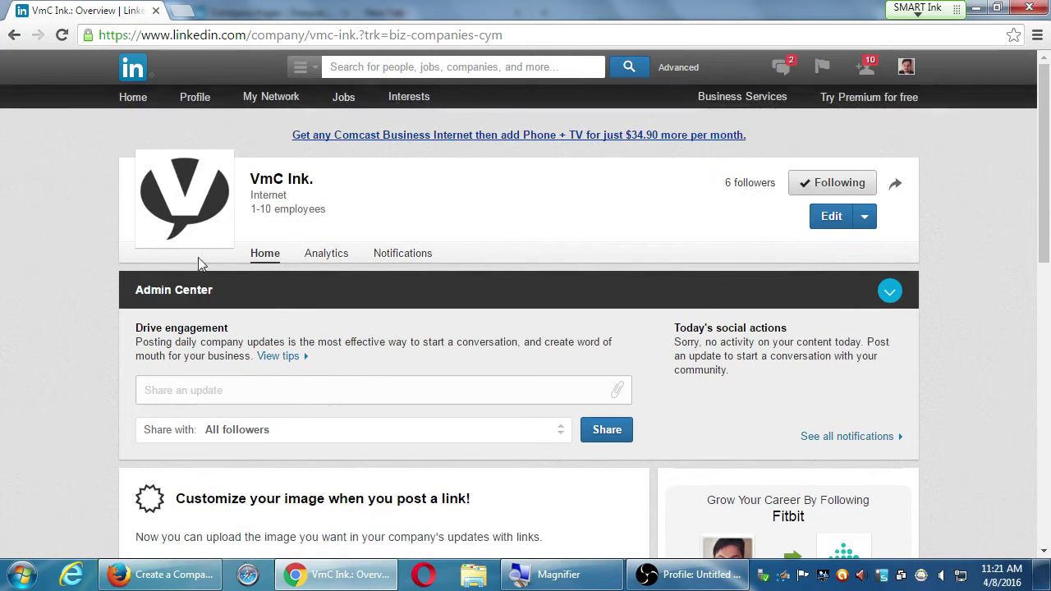
{"action": "scroll", "coordinate": [279, 398], "scroll_direction": "down", "scroll_amount": 7}
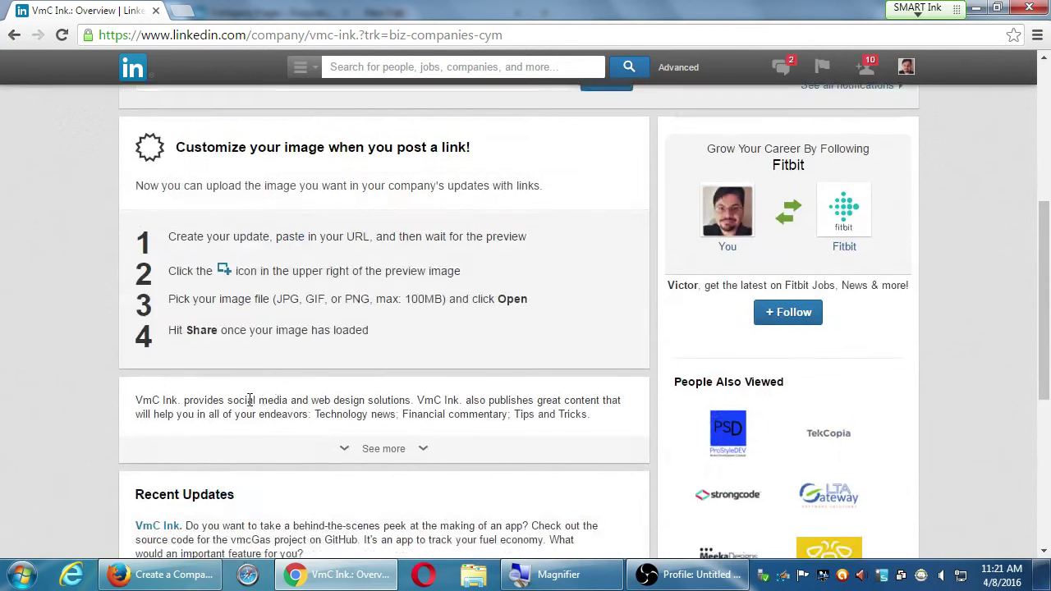
{"action": "scroll", "coordinate": [369, 351], "scroll_direction": "down", "scroll_amount": 2}
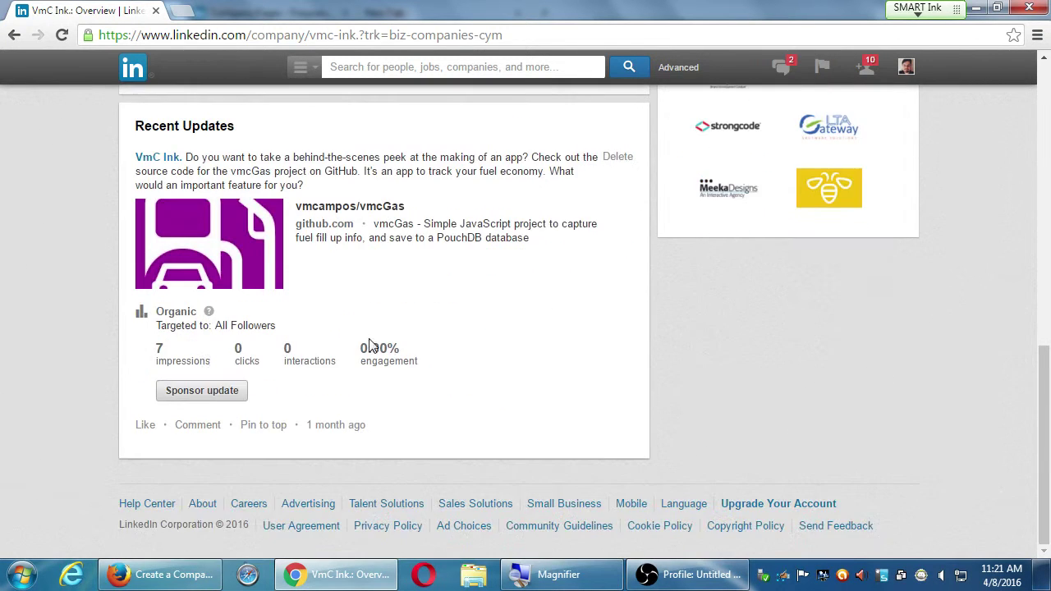
{"action": "scroll", "coordinate": [282, 371], "scroll_direction": "up", "scroll_amount": 10}
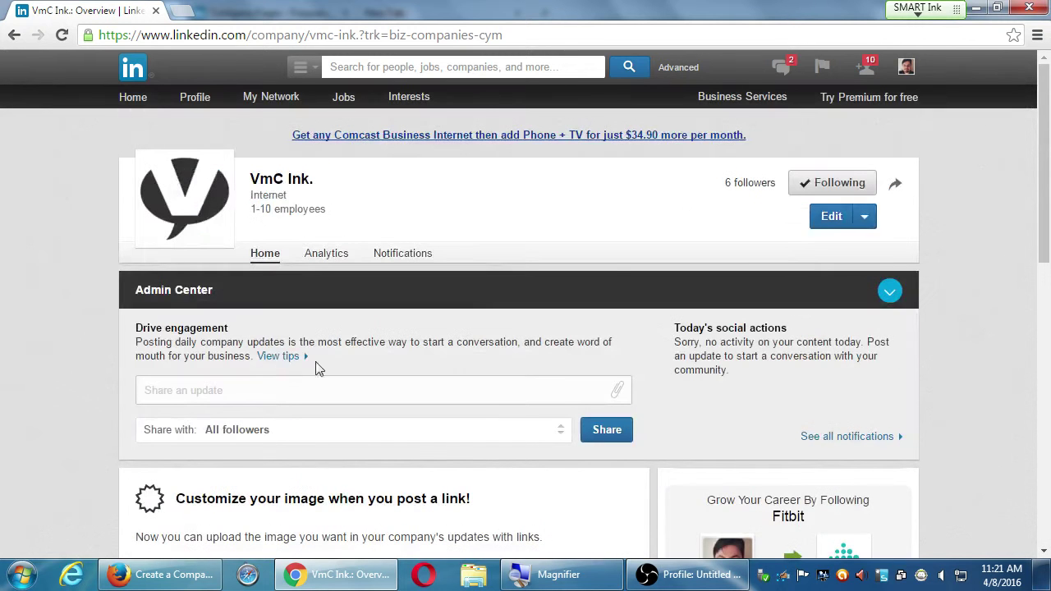
{"action": "left_click", "coordinate": [865, 215]}
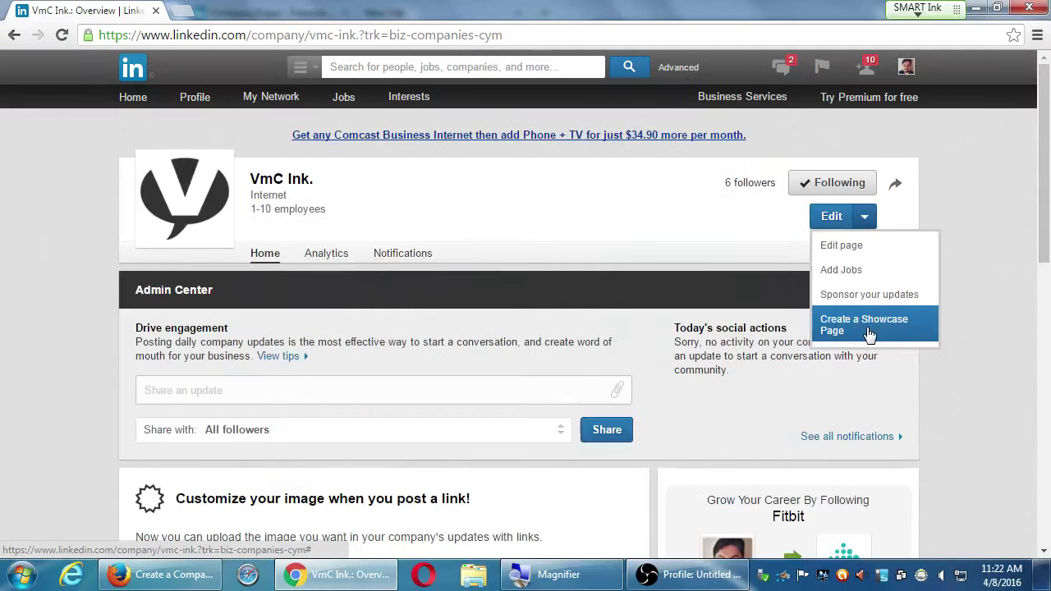
{"action": "left_click", "coordinate": [875, 402]}
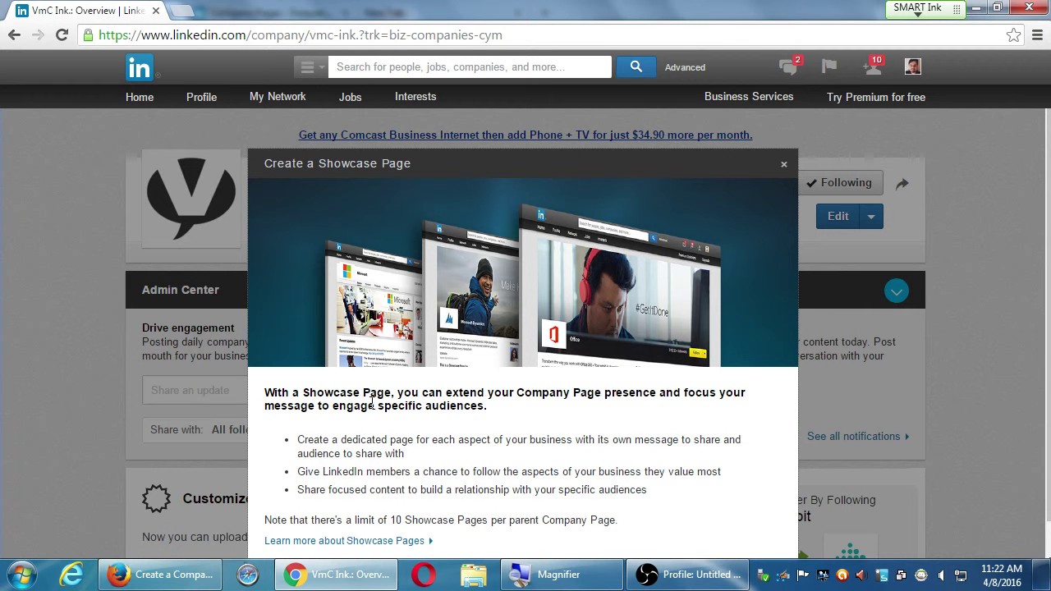
{"action": "scroll", "coordinate": [503, 398], "scroll_direction": "down", "scroll_amount": 1}
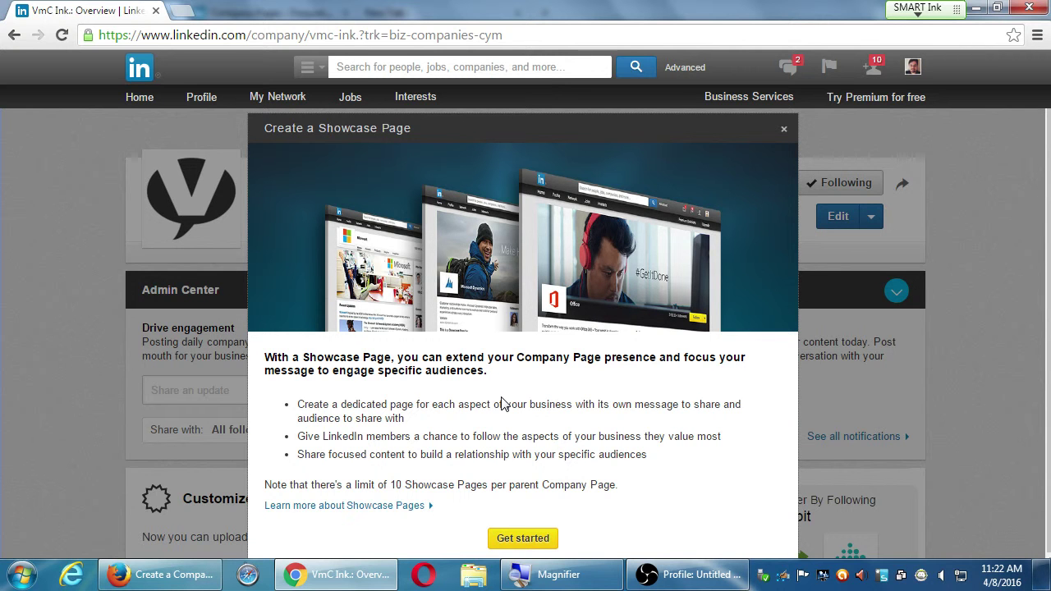
{"action": "left_click", "coordinate": [784, 133]}
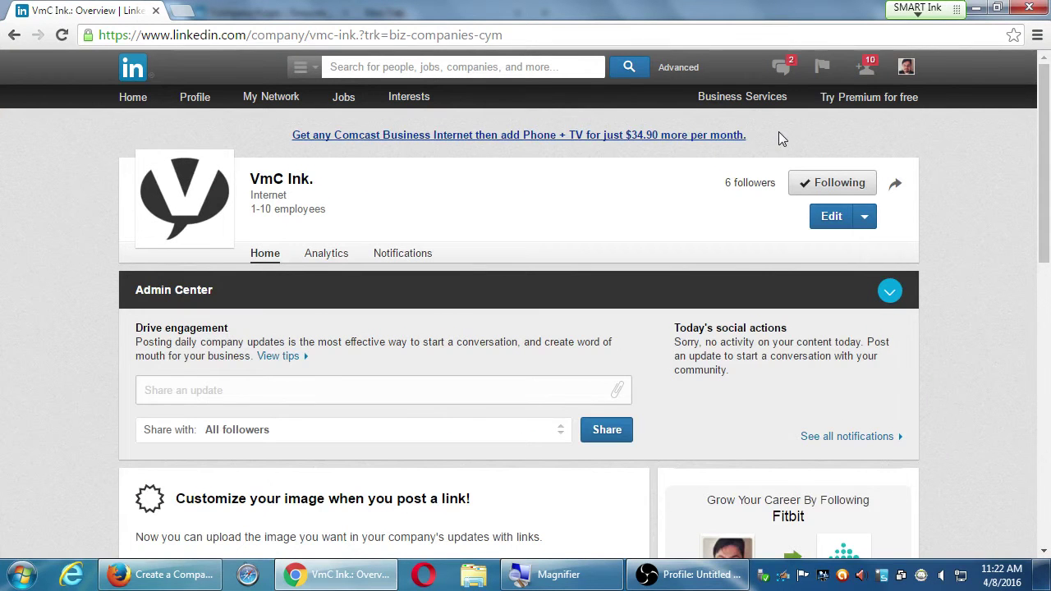
{"action": "left_click", "coordinate": [859, 219]}
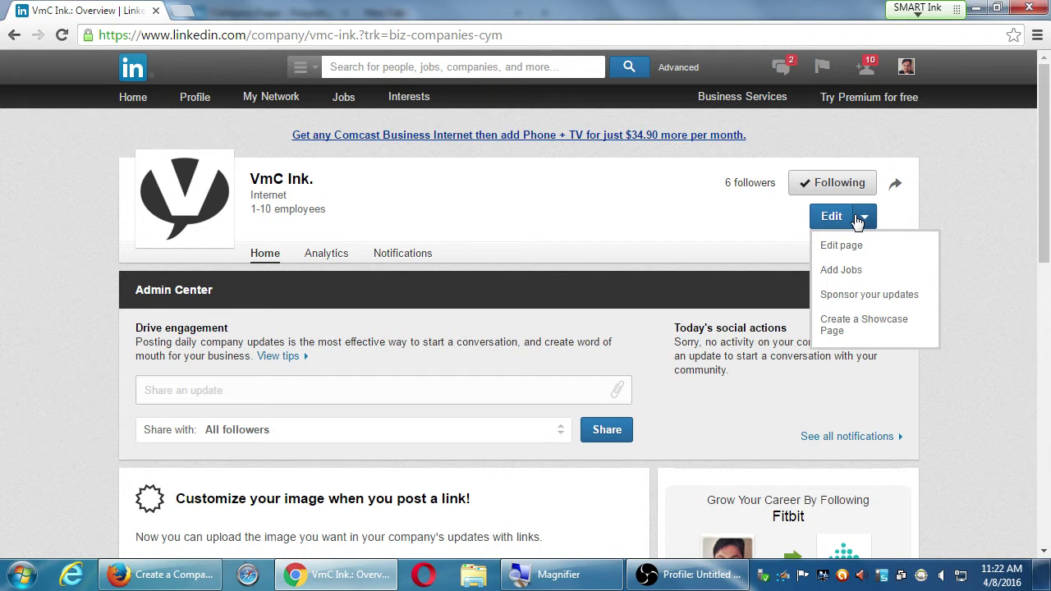
{"action": "left_click", "coordinate": [861, 219]}
{"action": "left_click", "coordinate": [865, 218]}
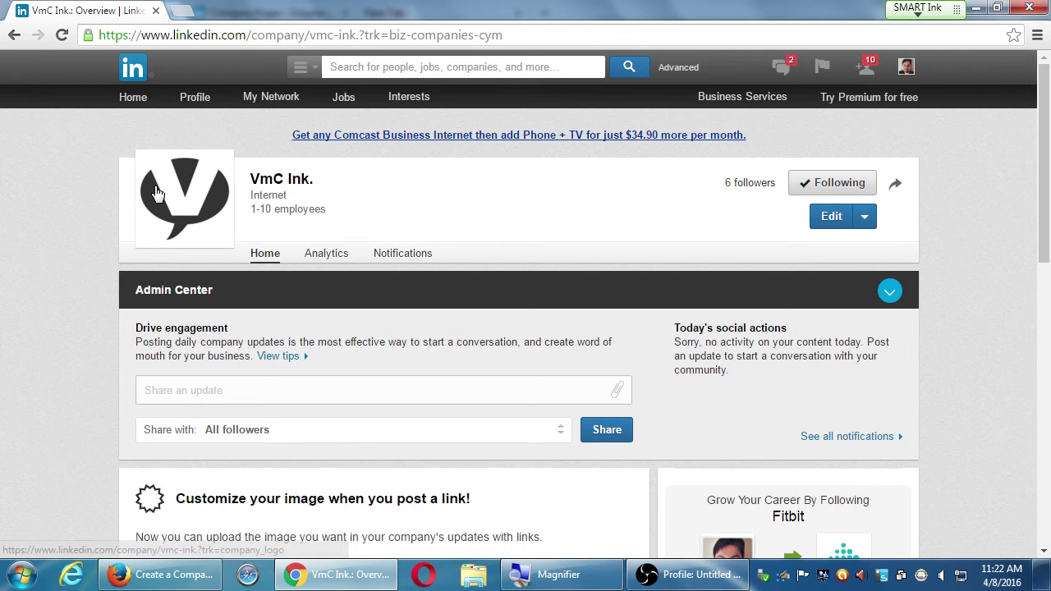
- Open VmC Ink. Analytics and review the Updates table and Reach/Engagement charts
{"action": "left_click", "coordinate": [324, 260]}
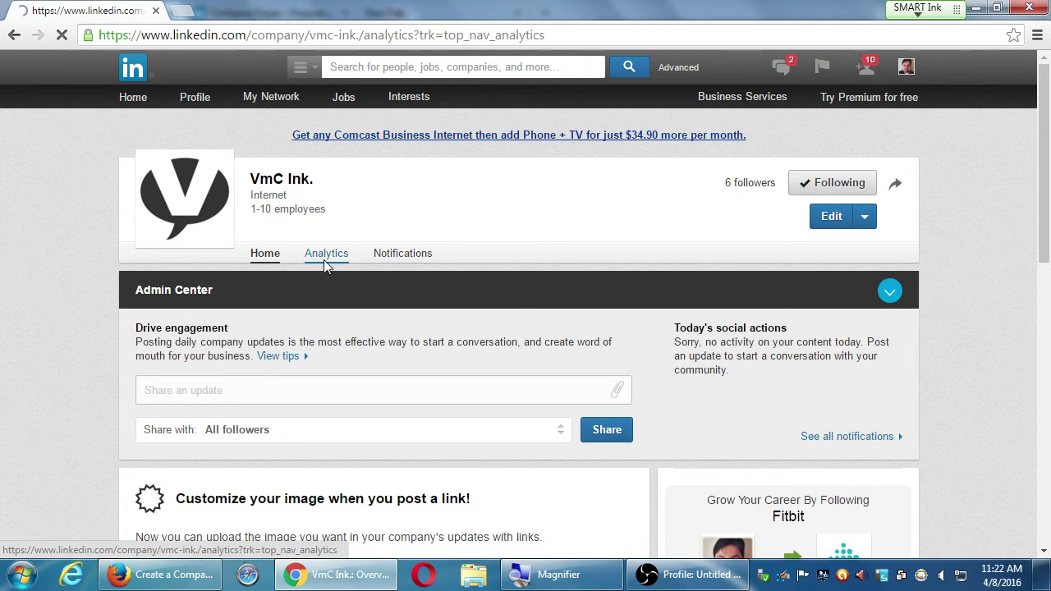
{"action": "scroll", "coordinate": [117, 368], "scroll_direction": "down", "scroll_amount": 6}
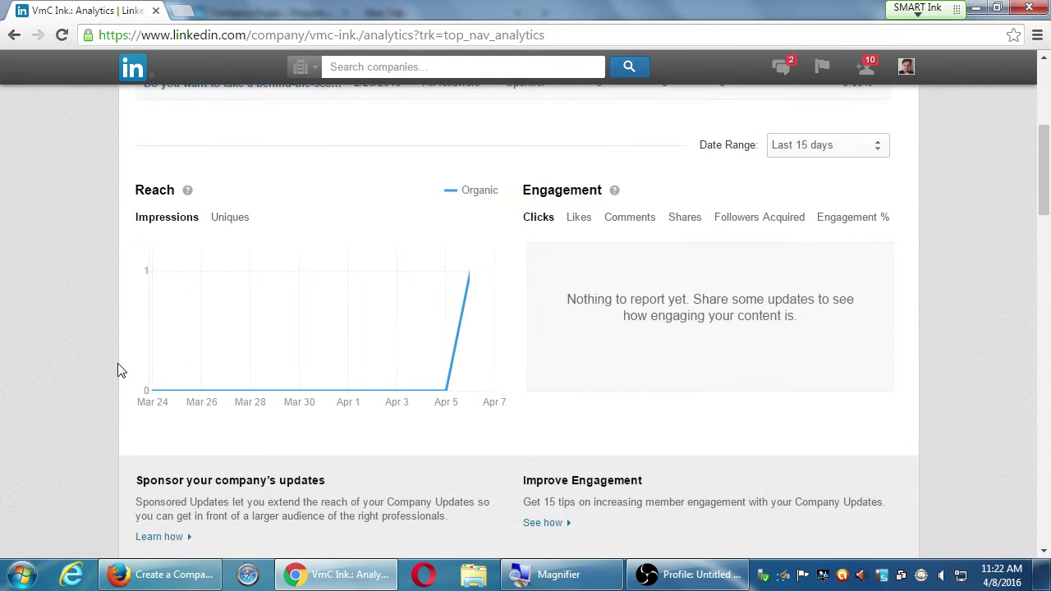
{"action": "scroll", "coordinate": [119, 369], "scroll_direction": "up", "scroll_amount": 1}
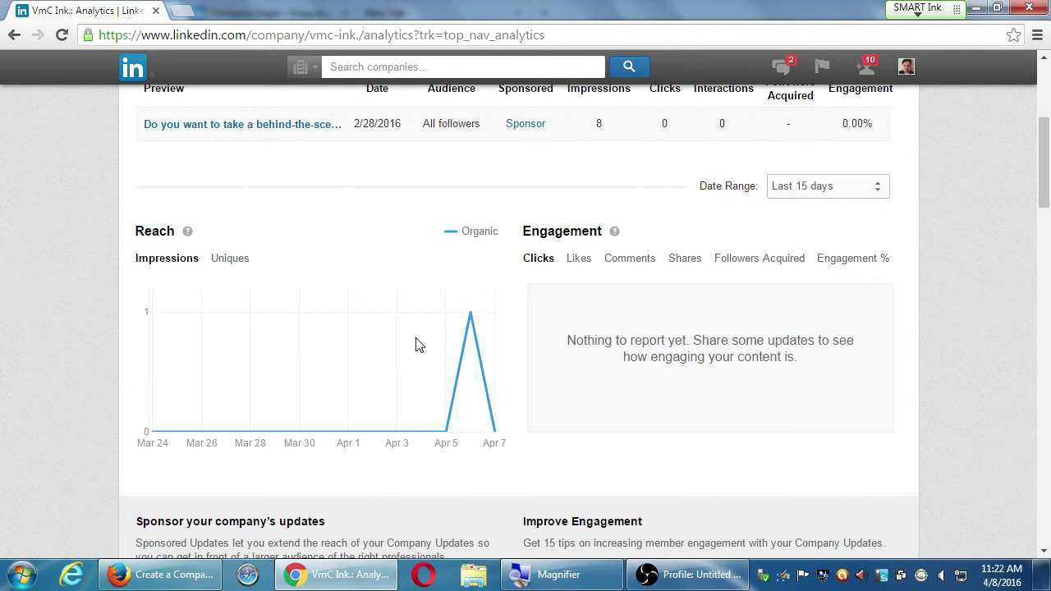
{"action": "mouse_move", "coordinate": [459, 393]}
{"action": "scroll", "coordinate": [458, 392], "scroll_direction": "up", "scroll_amount": 2}
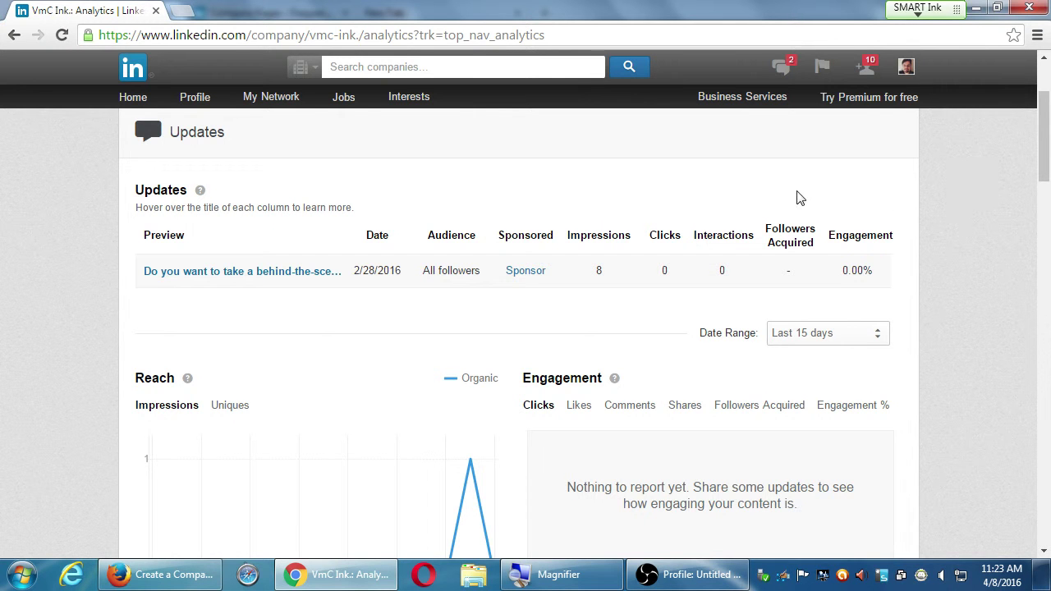
{"action": "scroll", "coordinate": [697, 276], "scroll_direction": "up", "scroll_amount": 2}
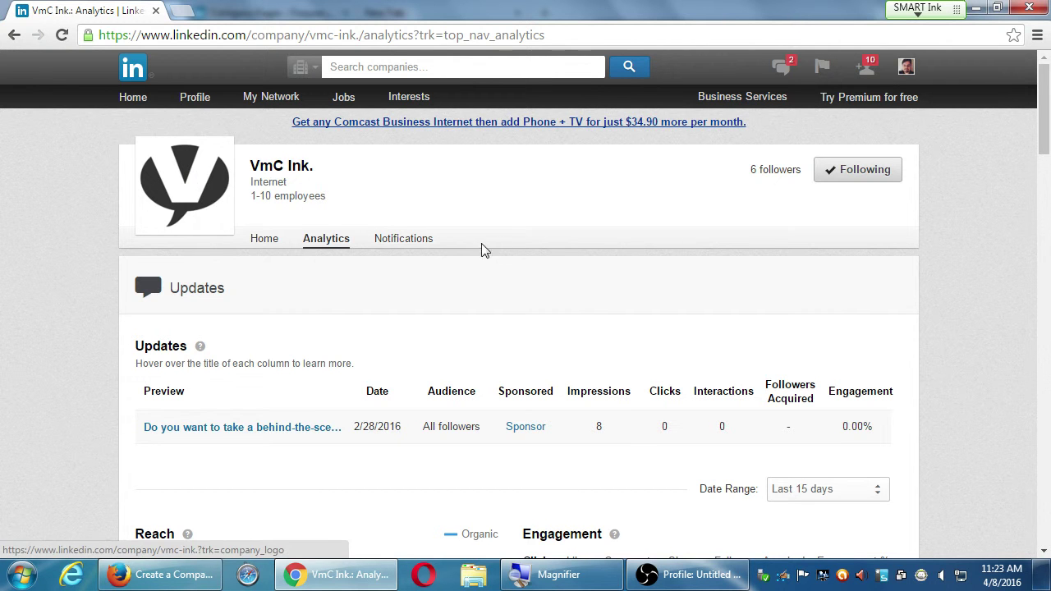
- Open VmC Ink. Notifications and review the likes, comments, shares and mentions cards
{"action": "left_click", "coordinate": [419, 245]}
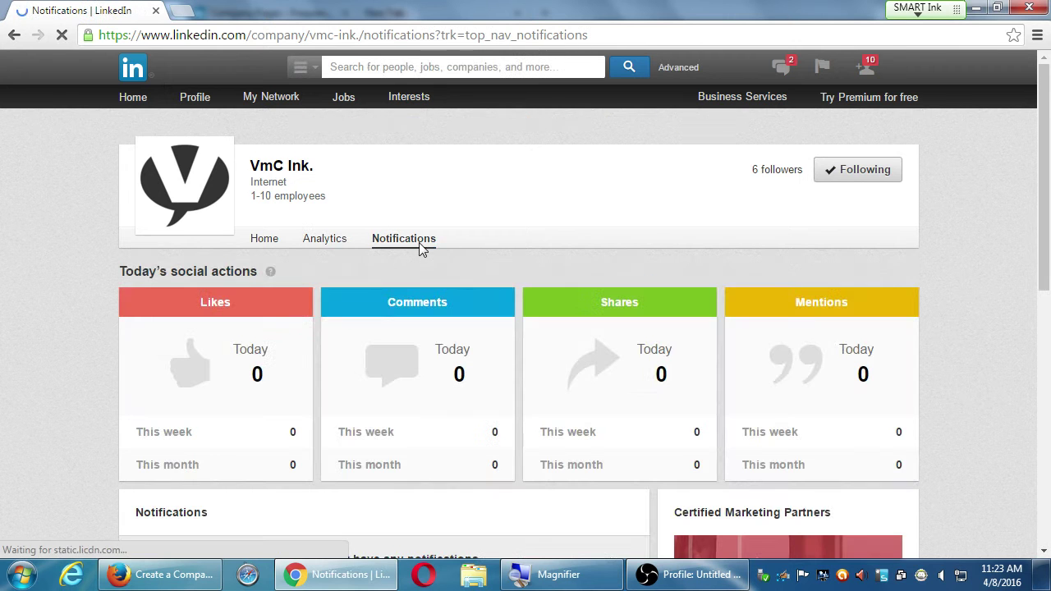
{"action": "scroll", "coordinate": [989, 247], "scroll_direction": "down", "scroll_amount": 3}
{"action": "scroll", "coordinate": [991, 244], "scroll_direction": "down", "scroll_amount": 2}
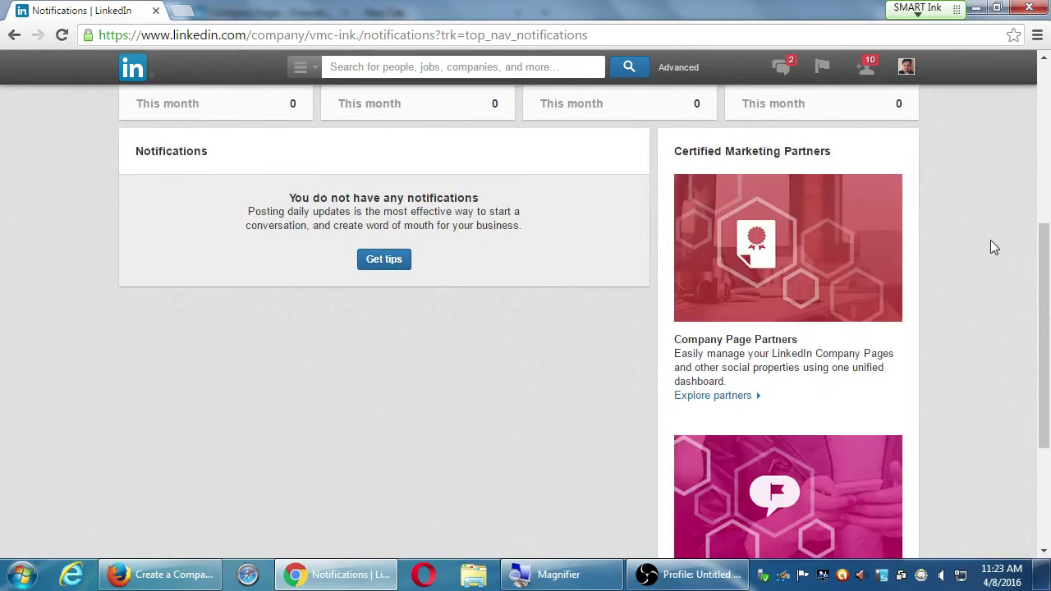
{"action": "scroll", "coordinate": [788, 286], "scroll_direction": "up", "scroll_amount": 4}
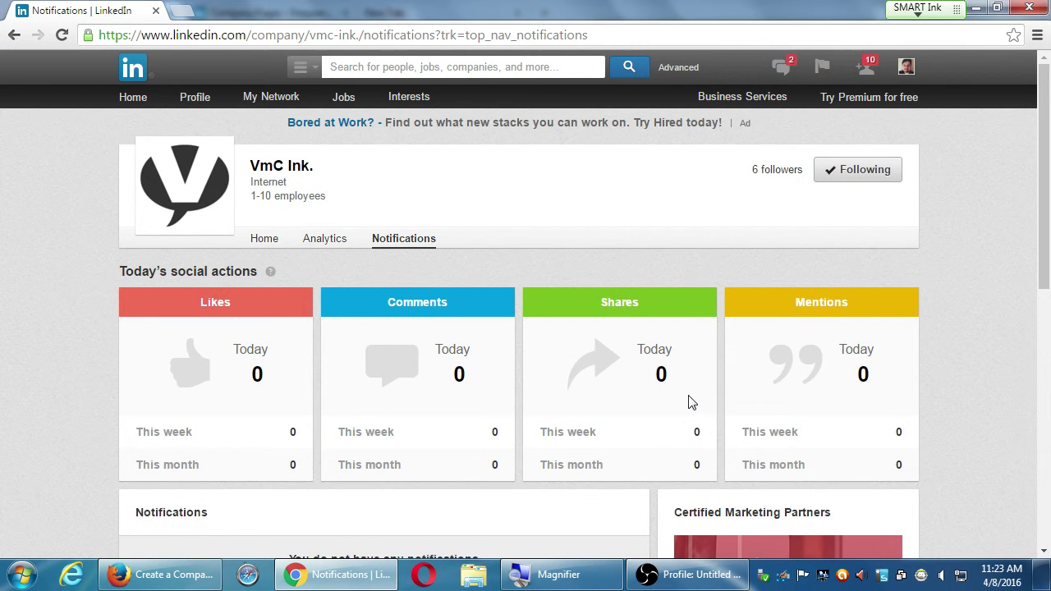
{"action": "scroll", "coordinate": [711, 409], "scroll_direction": "down", "scroll_amount": 2}
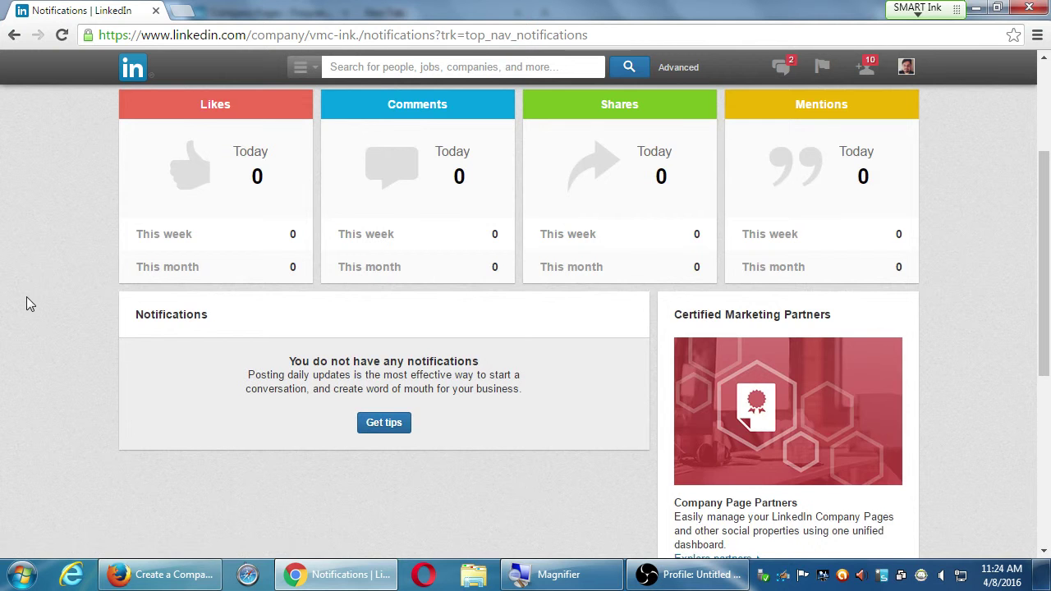
{"action": "scroll", "coordinate": [41, 310], "scroll_direction": "up", "scroll_amount": 3}
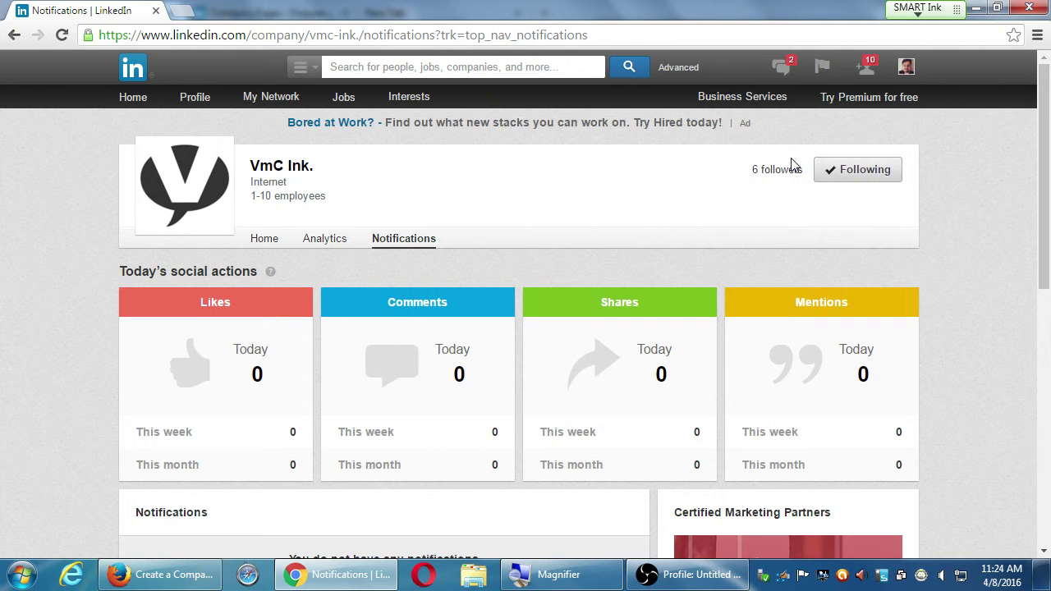
- Go to Interests > Companies and browse the Recent Updates feed, briefly highlighting job-fair post text
{"action": "mouse_move", "coordinate": [410, 96]}
{"action": "left_click", "coordinate": [416, 120]}
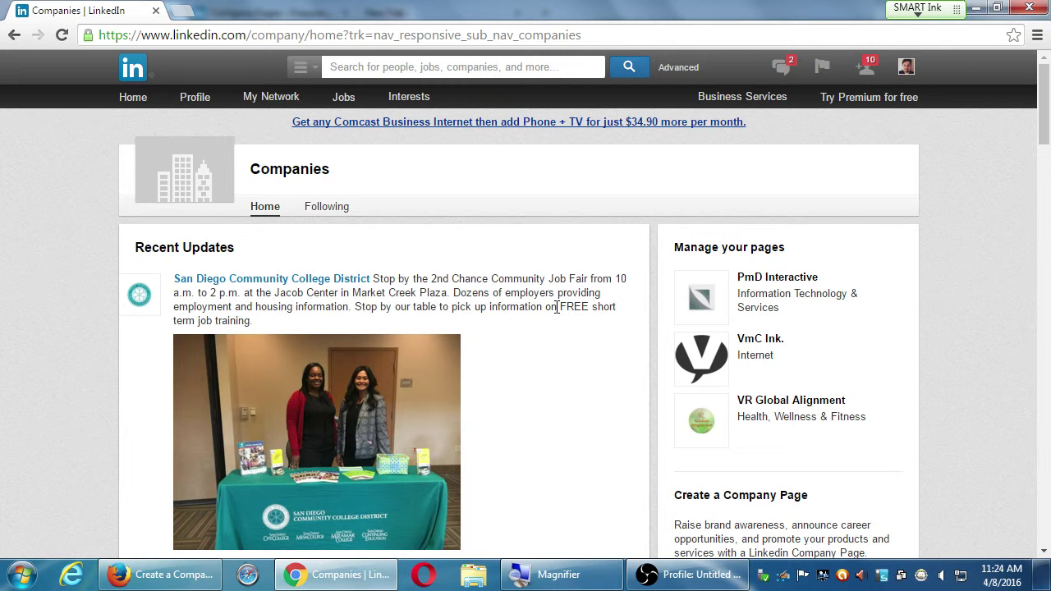
{"action": "left_click_drag", "start_coordinate": [510, 293], "coordinate": [590, 305]}
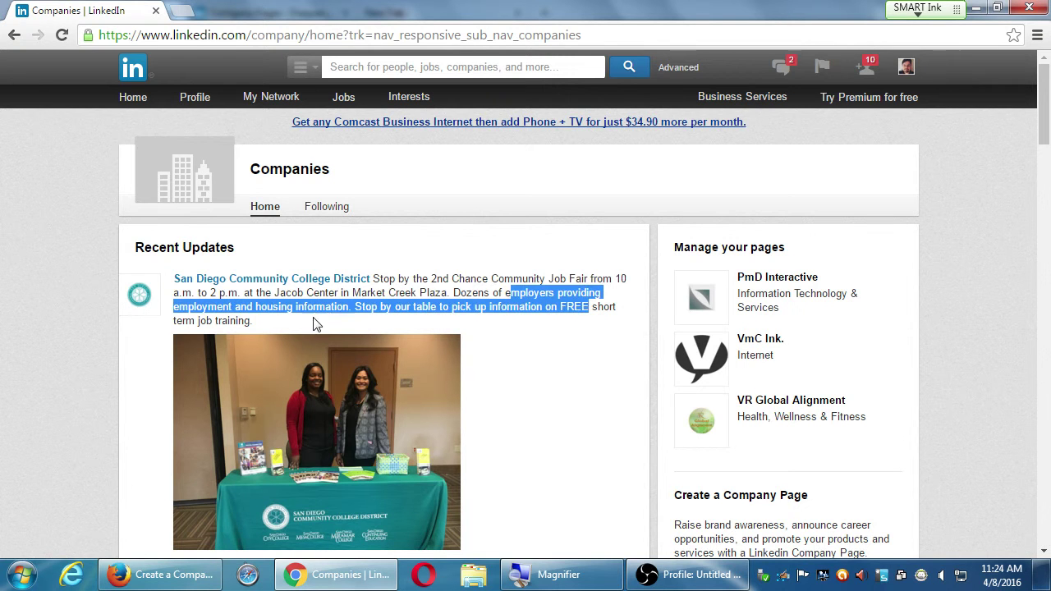
{"action": "left_click", "coordinate": [534, 320]}
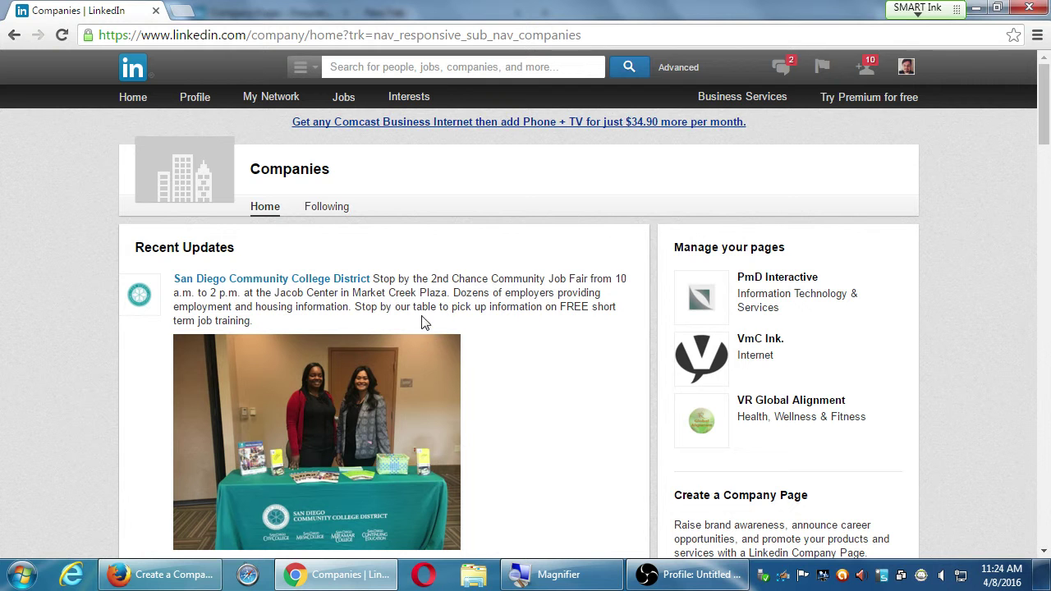
{"action": "scroll", "coordinate": [504, 366], "scroll_direction": "down", "scroll_amount": 1}
{"action": "scroll", "coordinate": [504, 366], "scroll_direction": "down", "scroll_amount": 2}
{"action": "scroll", "coordinate": [505, 366], "scroll_direction": "down", "scroll_amount": 1}
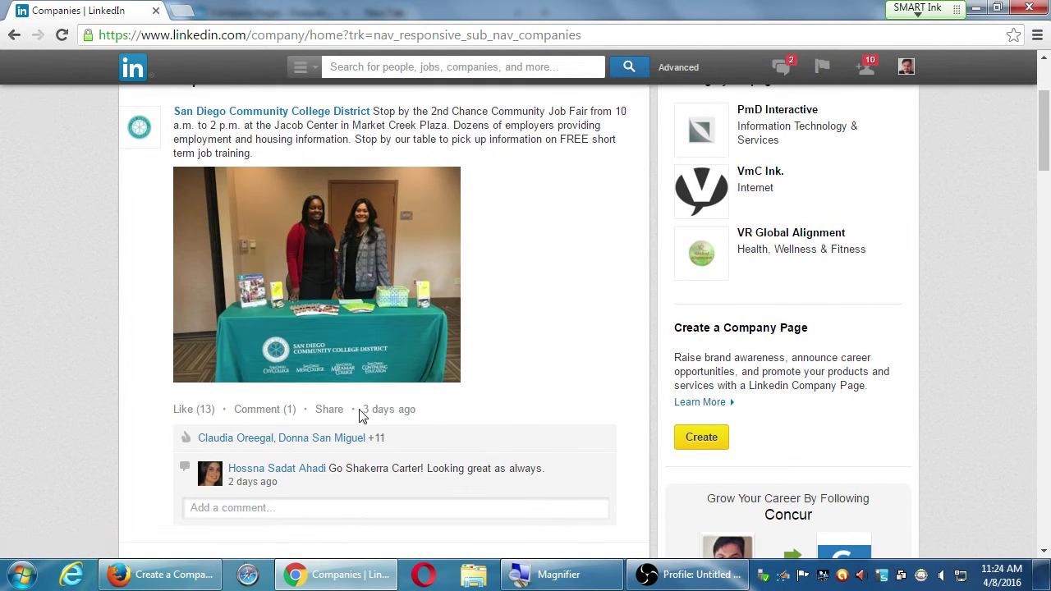
{"action": "left_click_drag", "start_coordinate": [388, 410], "coordinate": [501, 390]}
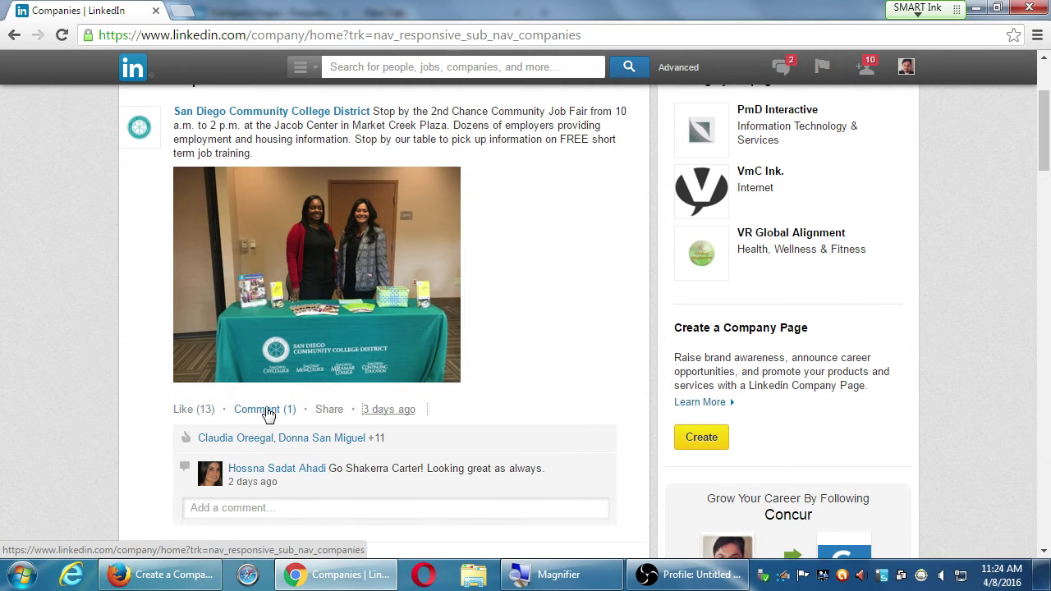
{"action": "scroll", "coordinate": [530, 378], "scroll_direction": "up", "scroll_amount": 1}
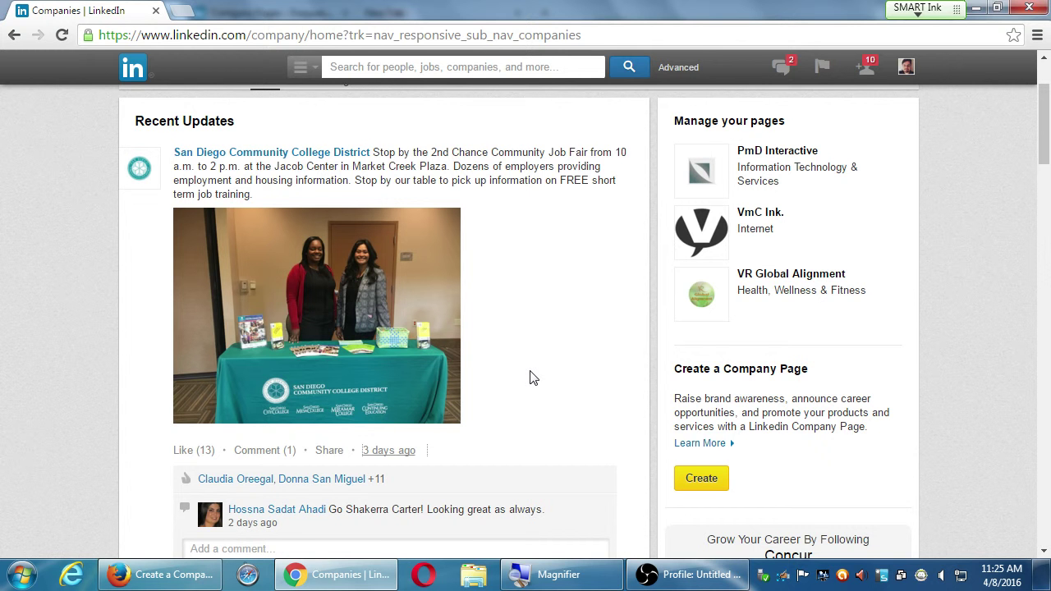
{"action": "scroll", "coordinate": [568, 375], "scroll_direction": "down", "scroll_amount": 8}
{"action": "scroll", "coordinate": [505, 307], "scroll_direction": "up", "scroll_amount": 3}
{"action": "scroll", "coordinate": [505, 308], "scroll_direction": "up", "scroll_amount": 1}
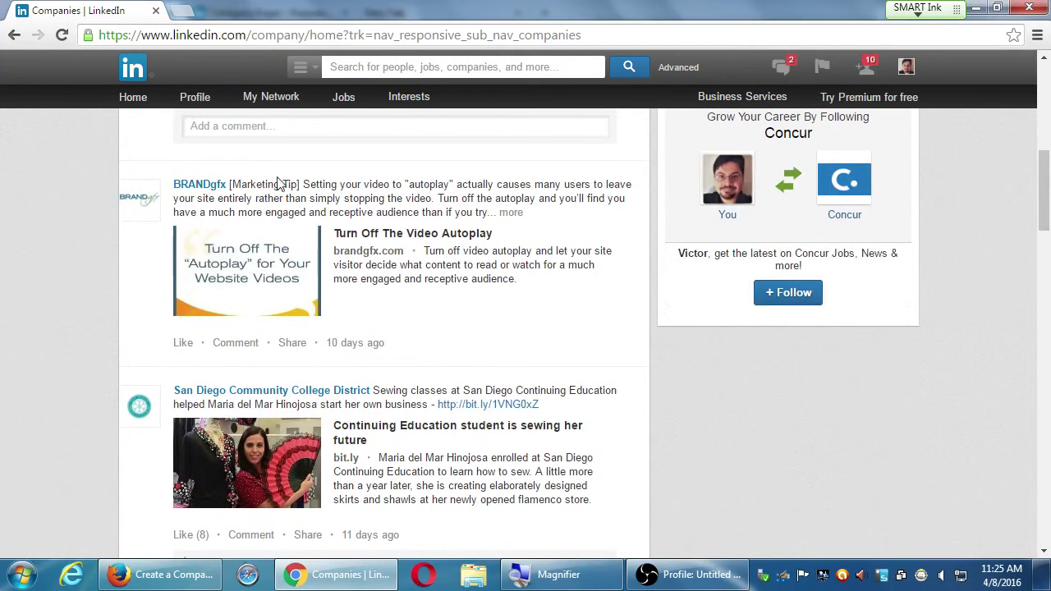
{"action": "left_click_drag", "start_coordinate": [239, 184], "coordinate": [303, 184]}
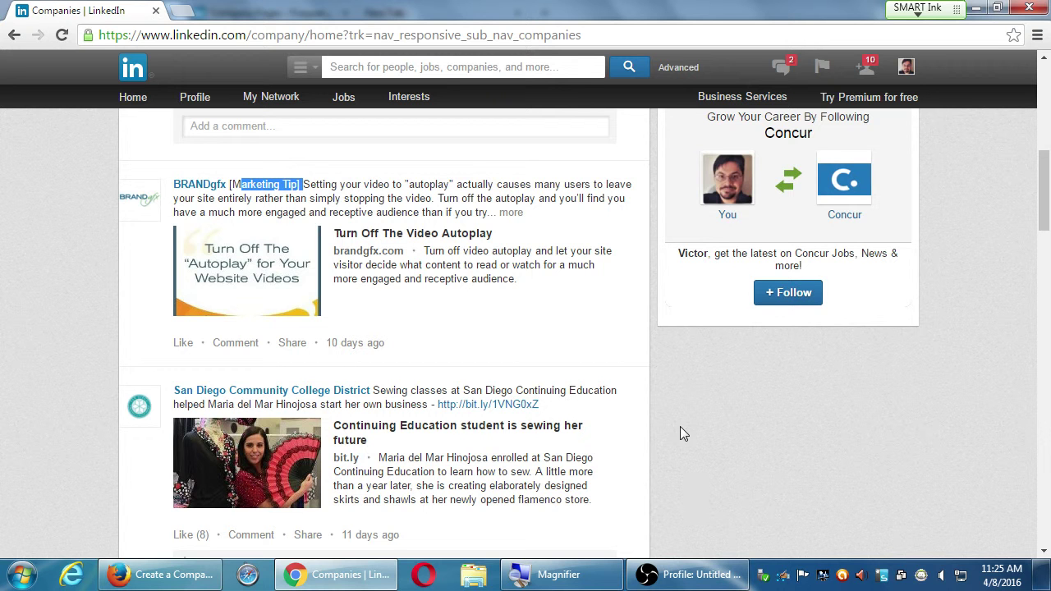
{"action": "left_click", "coordinate": [729, 436]}
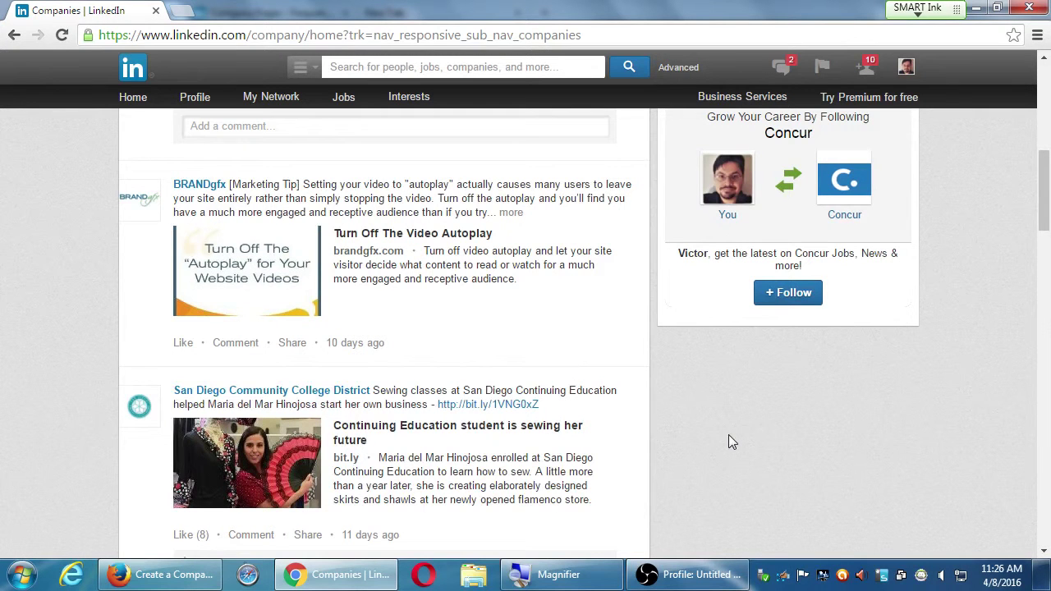
{"action": "scroll", "coordinate": [891, 415], "scroll_direction": "down", "scroll_amount": 10}
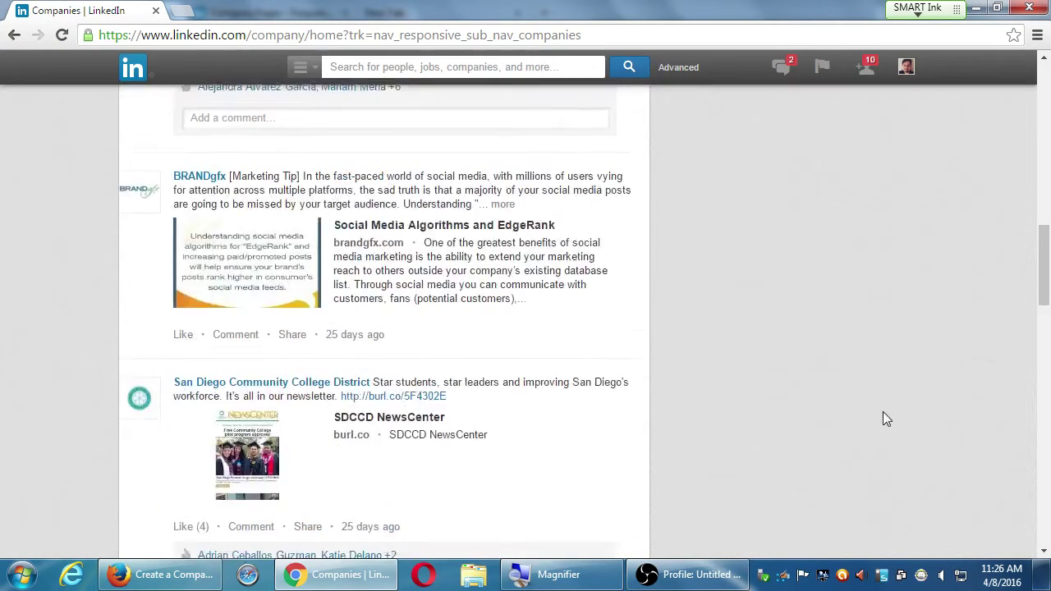
{"action": "scroll", "coordinate": [894, 407], "scroll_direction": "down", "scroll_amount": 4}
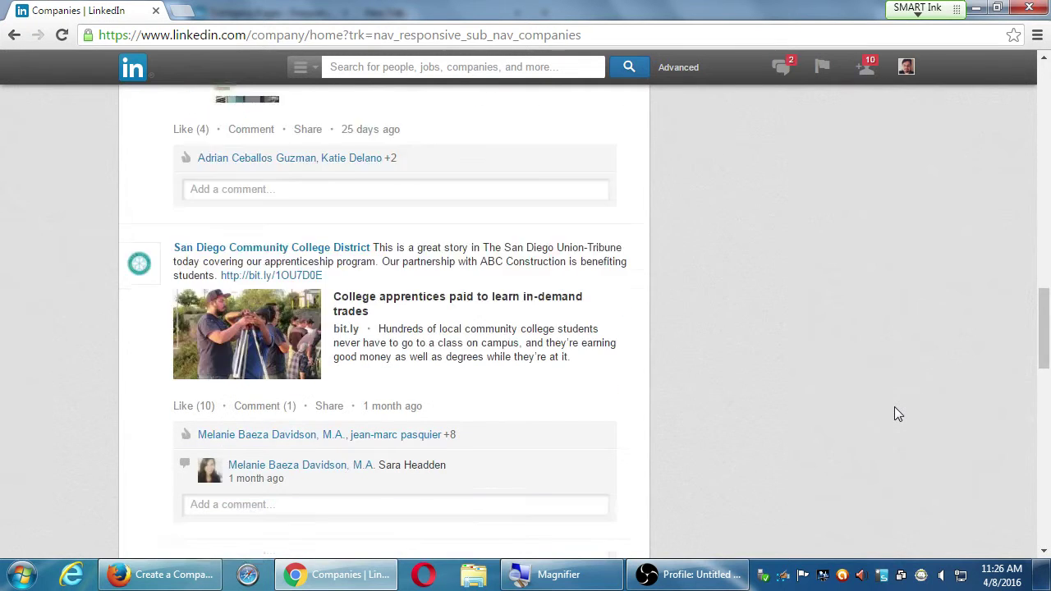
{"action": "scroll", "coordinate": [895, 406], "scroll_direction": "up", "scroll_amount": 6}
{"action": "scroll", "coordinate": [898, 409], "scroll_direction": "up", "scroll_amount": 5}
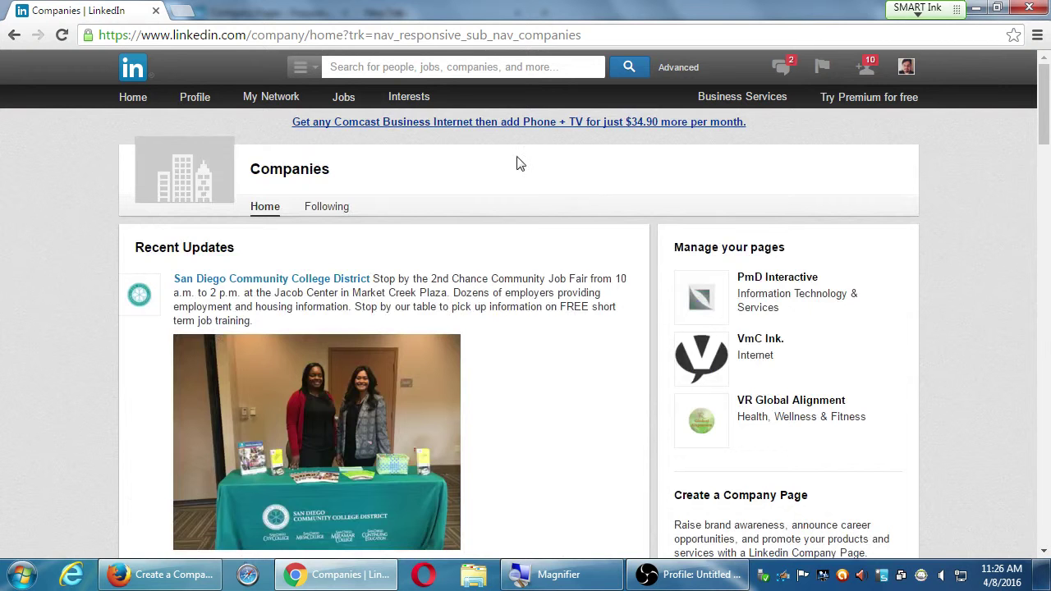
- Reload Companies, open the VmC Ink. page and bring up its edit form
{"action": "mouse_move", "coordinate": [406, 98]}
{"action": "left_click", "coordinate": [400, 122]}
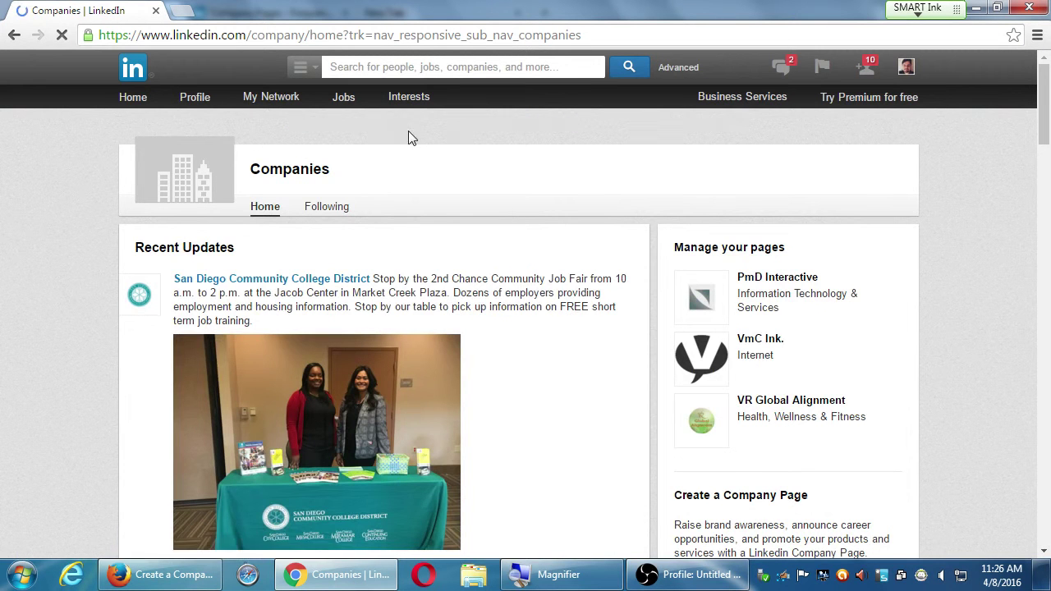
{"action": "left_click", "coordinate": [767, 342]}
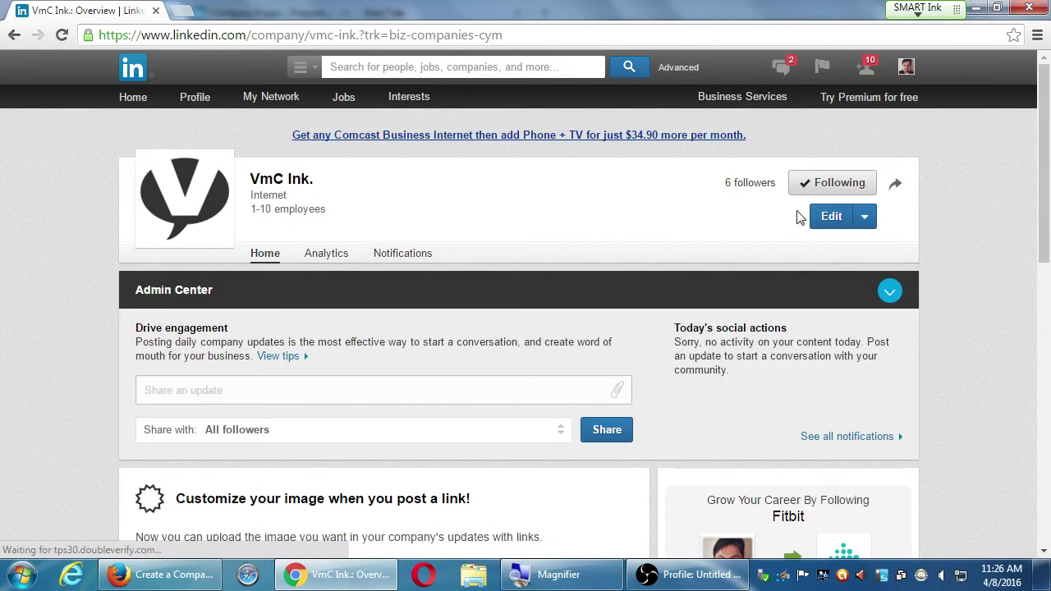
{"action": "left_click", "coordinate": [828, 220]}
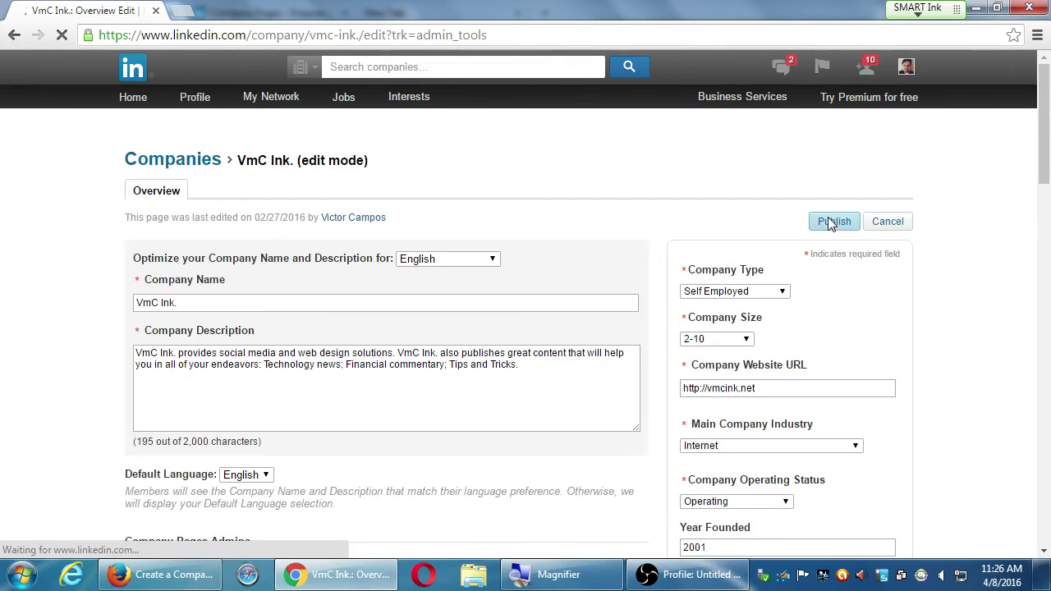
- Scroll through the VmC Ink. edit form, then return to Firefox's Add a Company page
{"action": "scroll", "coordinate": [664, 347], "scroll_direction": "down", "scroll_amount": 1}
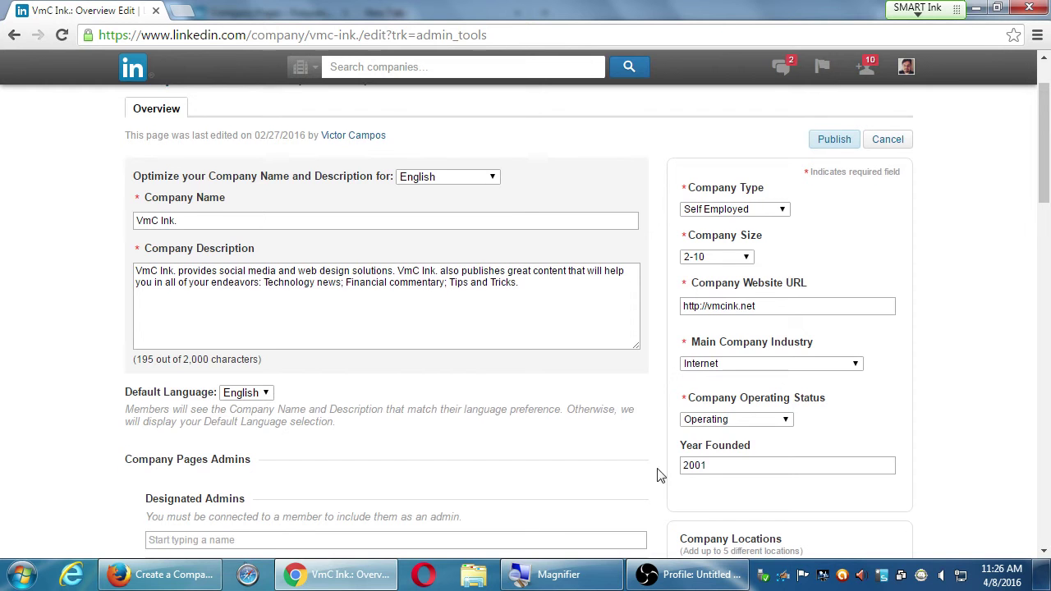
{"action": "scroll", "coordinate": [586, 450], "scroll_direction": "down", "scroll_amount": 3}
{"action": "scroll", "coordinate": [645, 448], "scroll_direction": "down", "scroll_amount": 4}
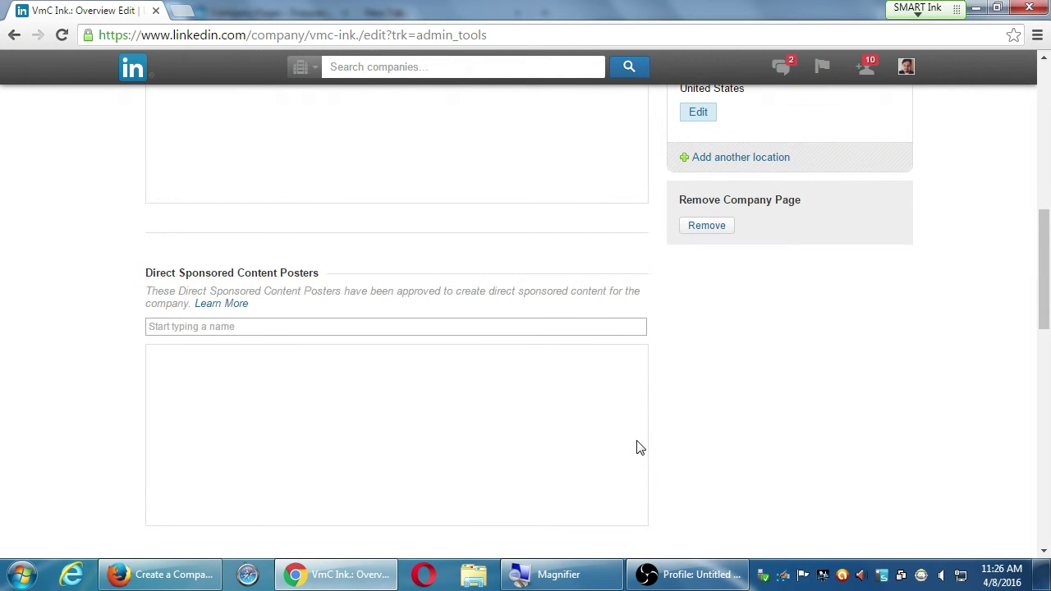
{"action": "scroll", "coordinate": [641, 448], "scroll_direction": "down", "scroll_amount": 10}
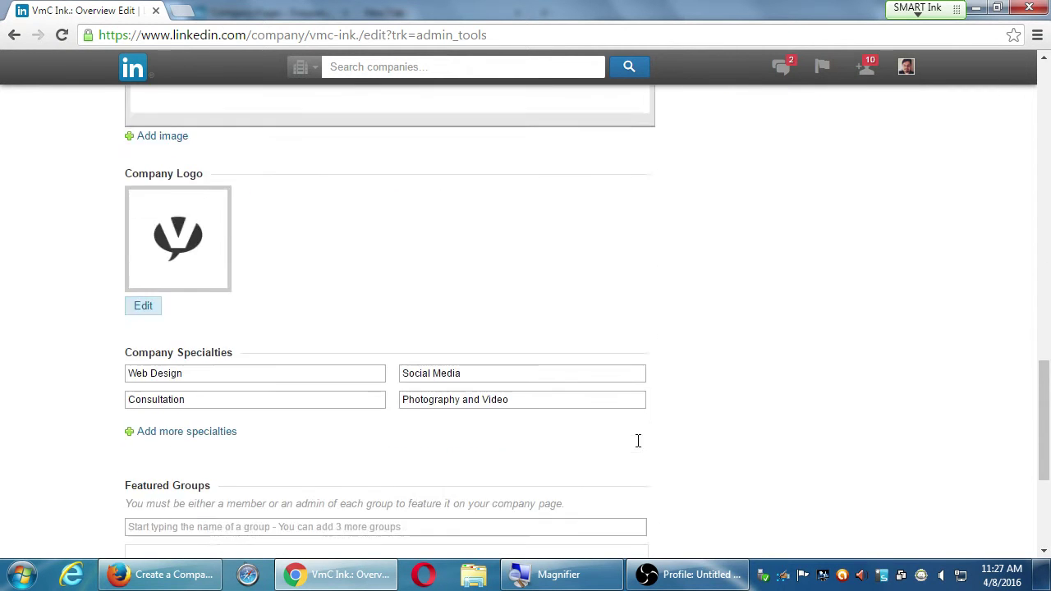
{"action": "scroll", "coordinate": [640, 447], "scroll_direction": "down", "scroll_amount": 2}
{"action": "scroll", "coordinate": [641, 448], "scroll_direction": "up", "scroll_amount": 20}
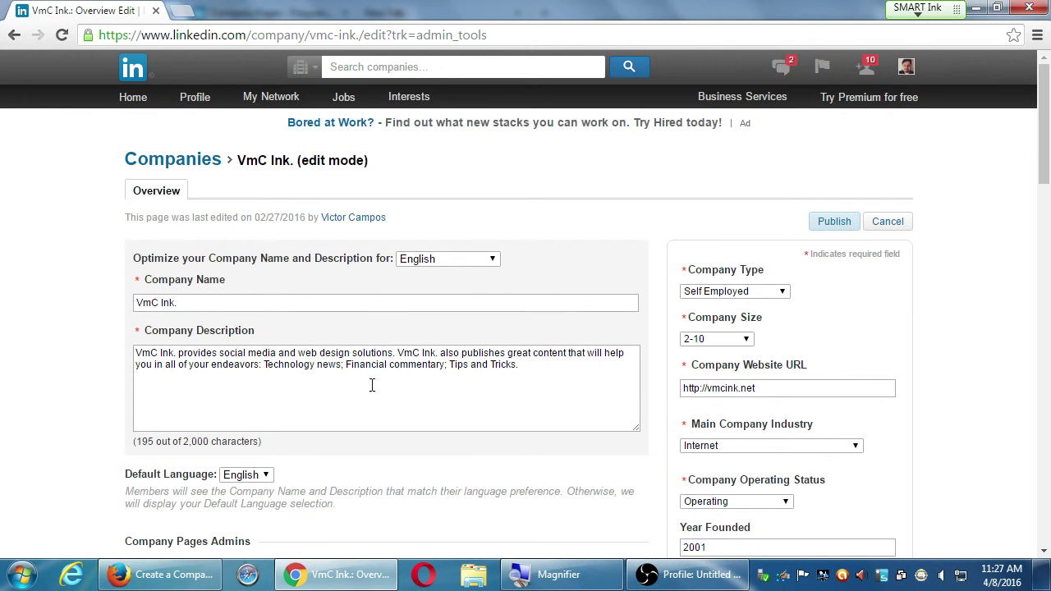
{"action": "scroll", "coordinate": [747, 317], "scroll_direction": "down", "scroll_amount": 2}
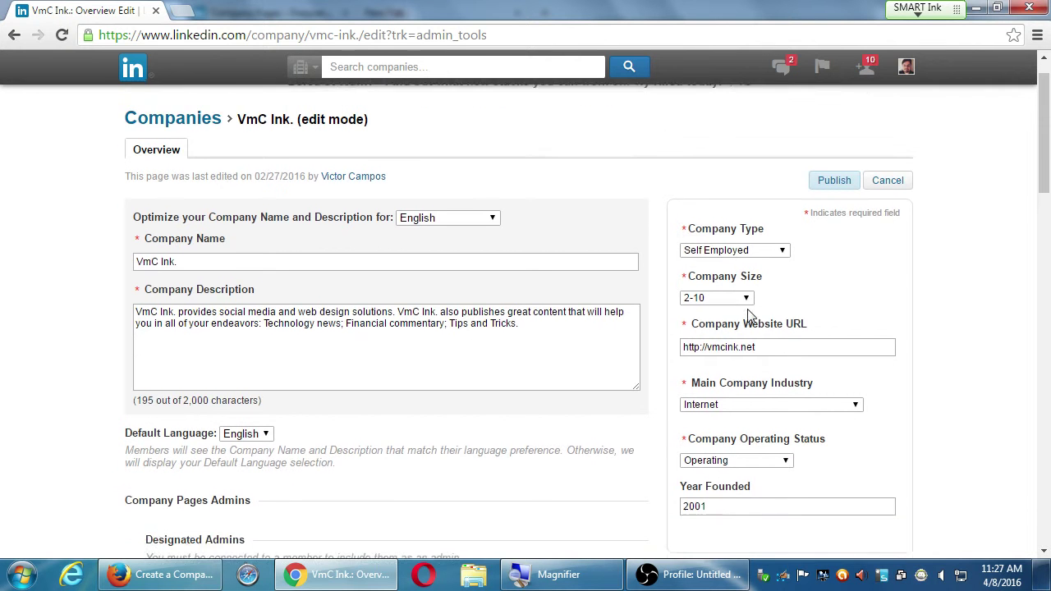
{"action": "scroll", "coordinate": [664, 413], "scroll_direction": "down", "scroll_amount": 2}
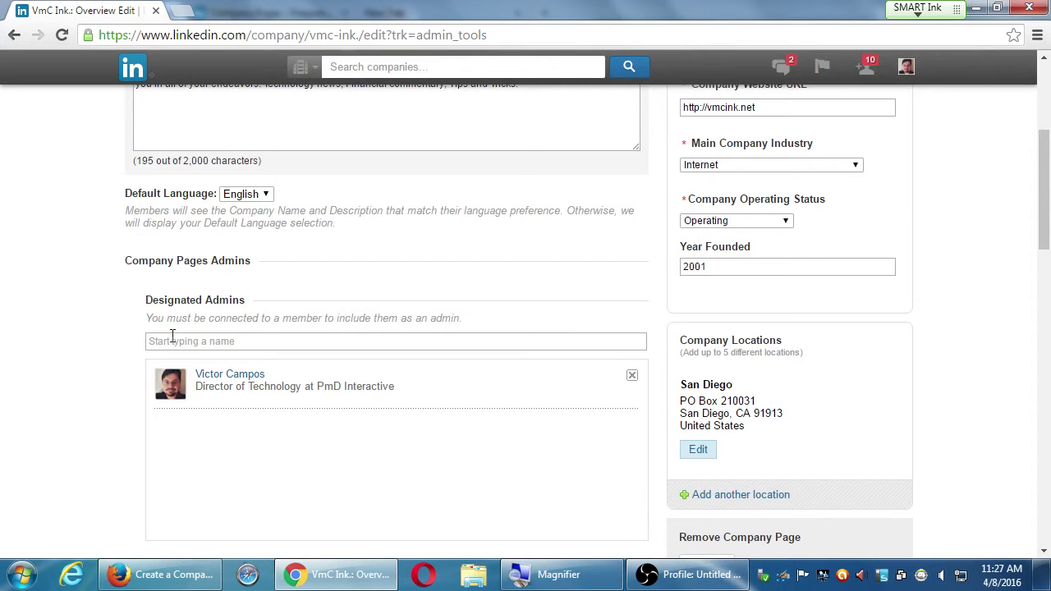
{"action": "scroll", "coordinate": [208, 356], "scroll_direction": "down", "scroll_amount": 1}
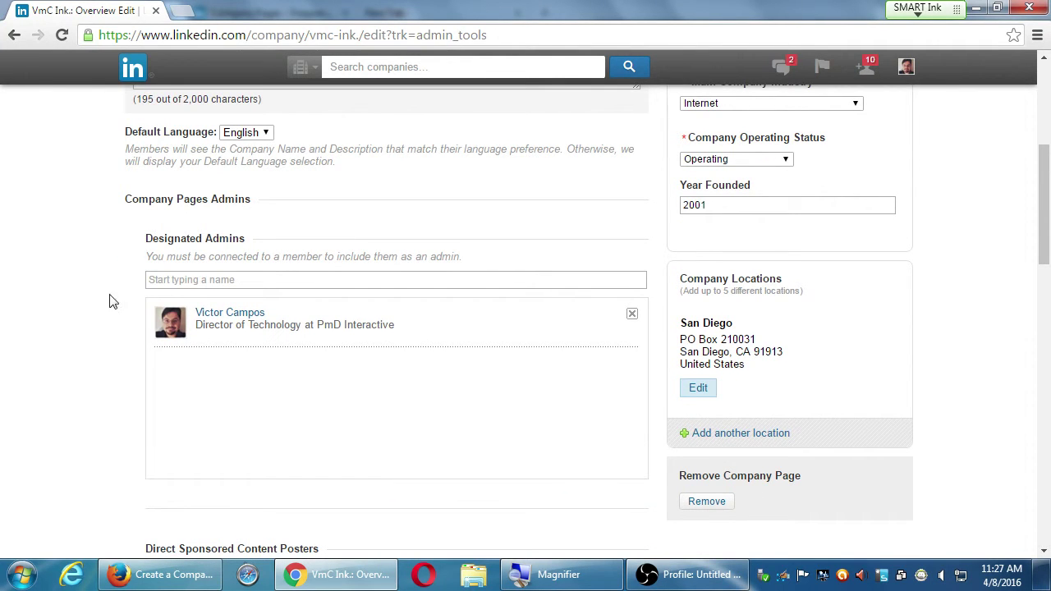
{"action": "scroll", "coordinate": [108, 305], "scroll_direction": "down", "scroll_amount": 1}
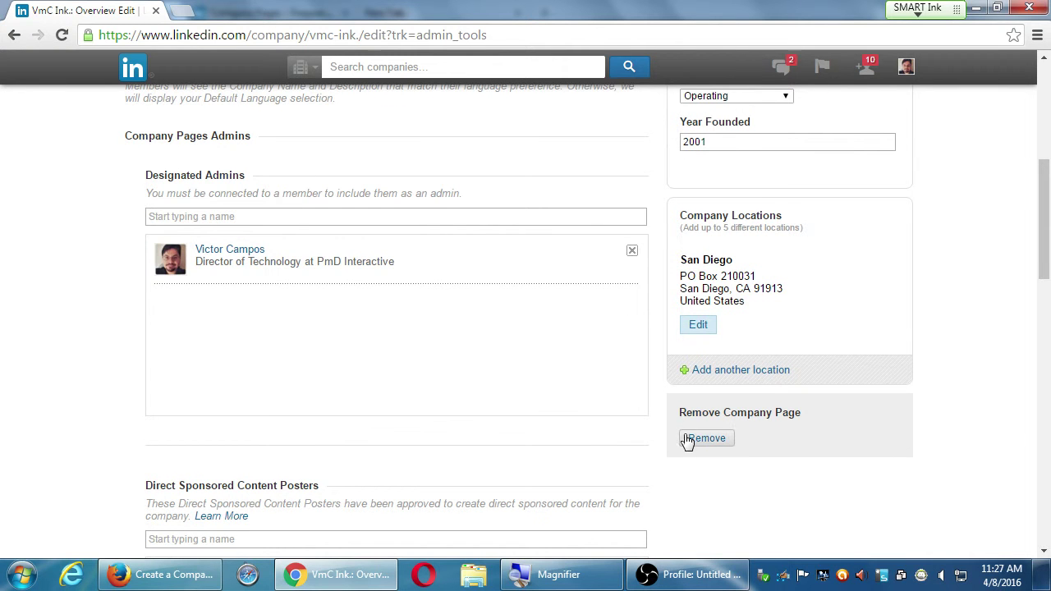
{"action": "scroll", "coordinate": [713, 449], "scroll_direction": "down", "scroll_amount": 3}
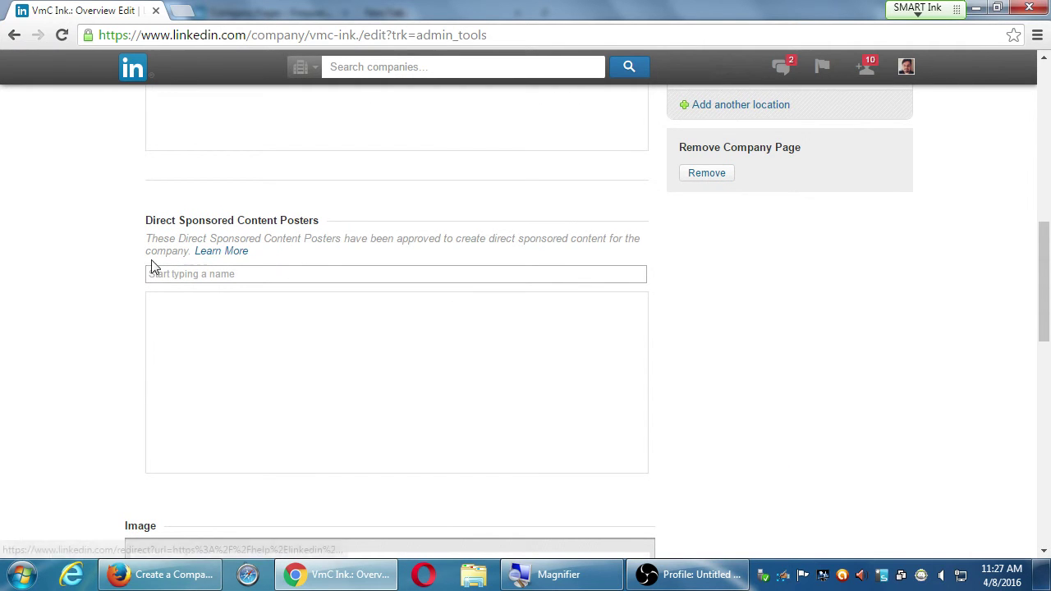
{"action": "scroll", "coordinate": [66, 278], "scroll_direction": "down", "scroll_amount": 5}
{"action": "scroll", "coordinate": [364, 274], "scroll_direction": "down", "scroll_amount": 3}
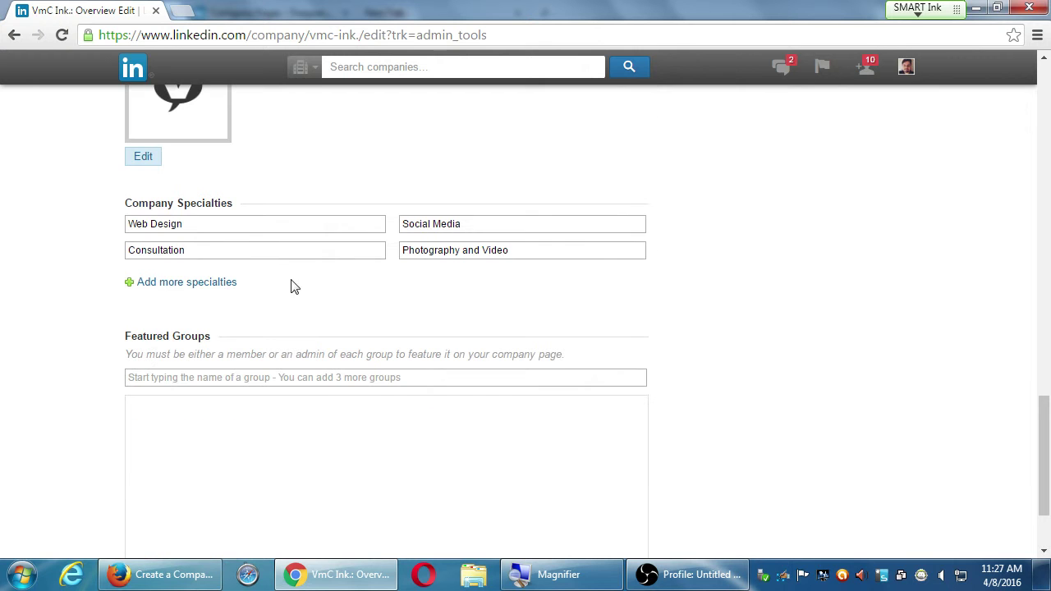
{"action": "scroll", "coordinate": [188, 315], "scroll_direction": "down", "scroll_amount": 2}
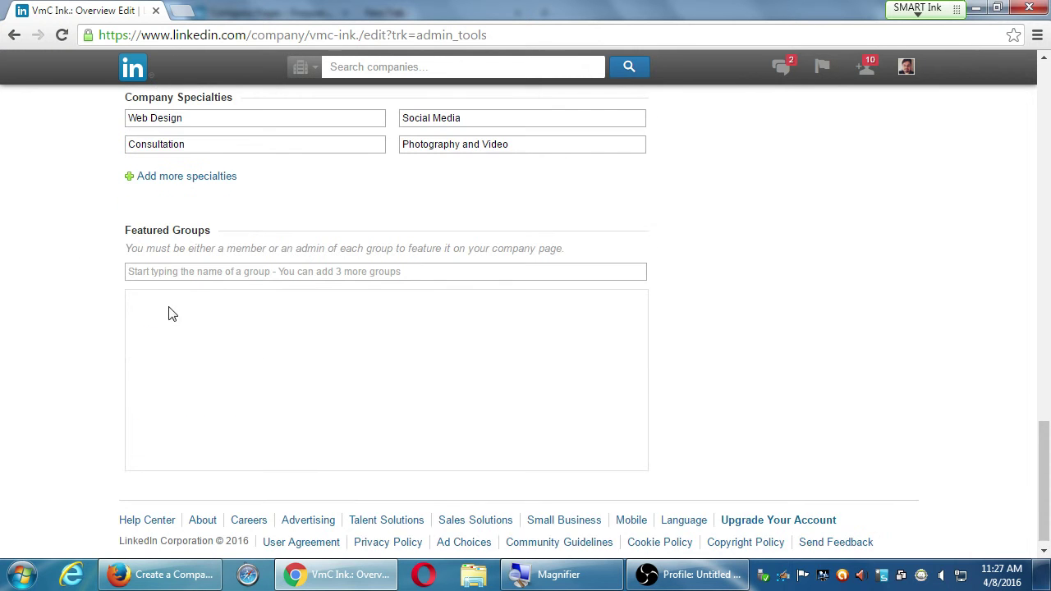
{"action": "left_click_drag", "start_coordinate": [156, 219], "coordinate": [648, 223]}
{"action": "left_click", "coordinate": [748, 329]}
{"action": "scroll", "coordinate": [739, 344], "scroll_direction": "up", "scroll_amount": 15}
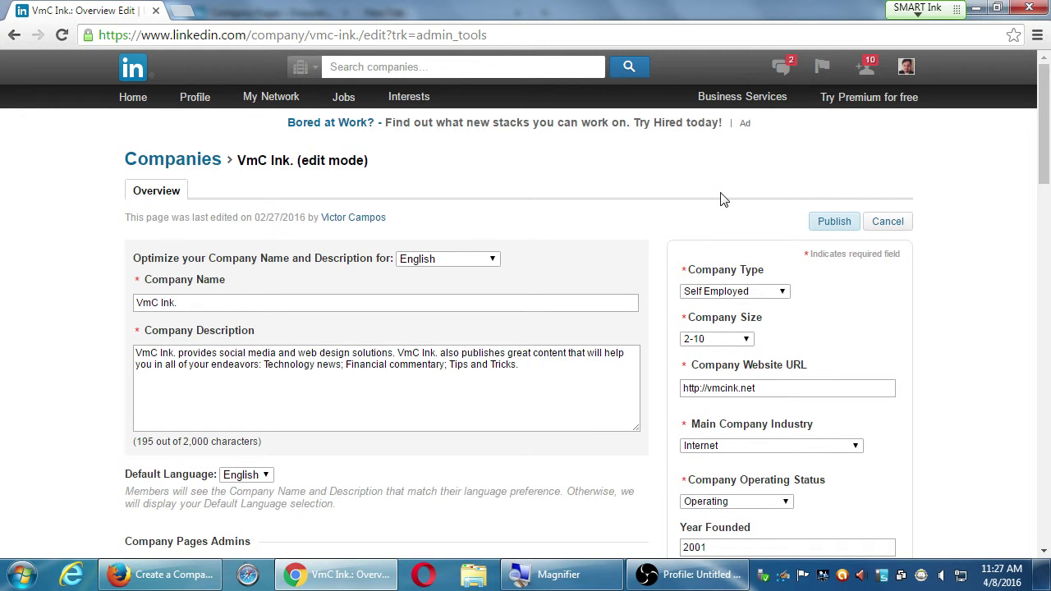
{"action": "left_click", "coordinate": [169, 585]}
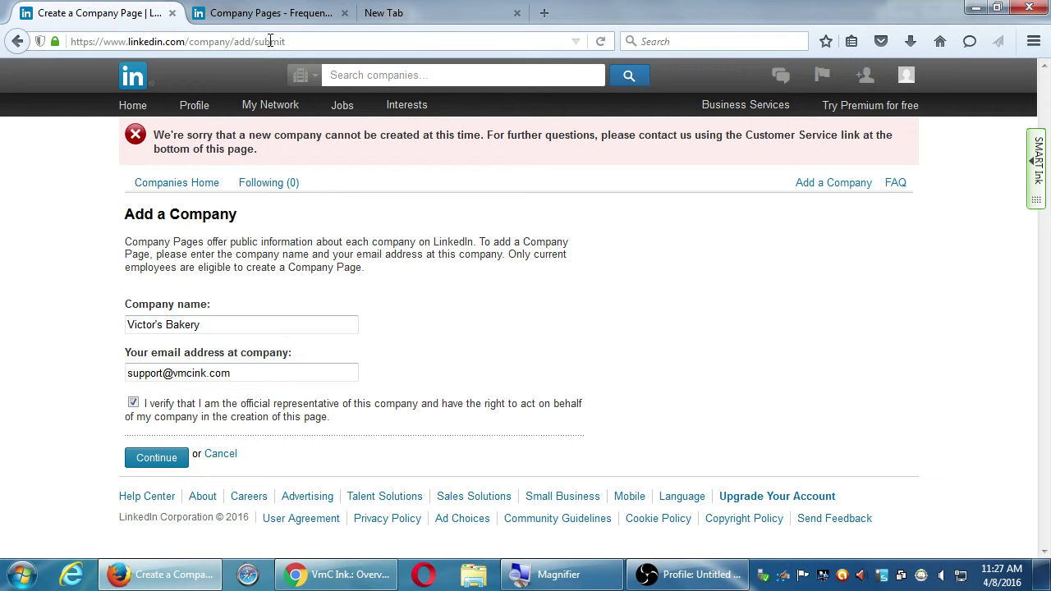
- Leave the VmC Ink. edit form for the Companies home page, then go to Firefox's LinkedIn home feed
{"action": "left_click", "coordinate": [337, 574]}
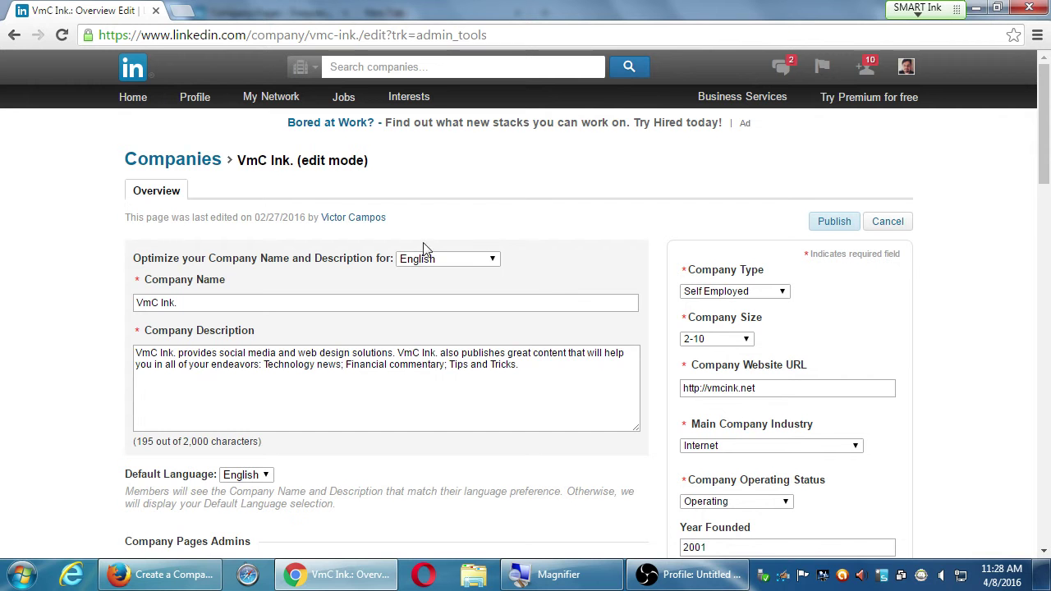
{"action": "left_click", "coordinate": [203, 167]}
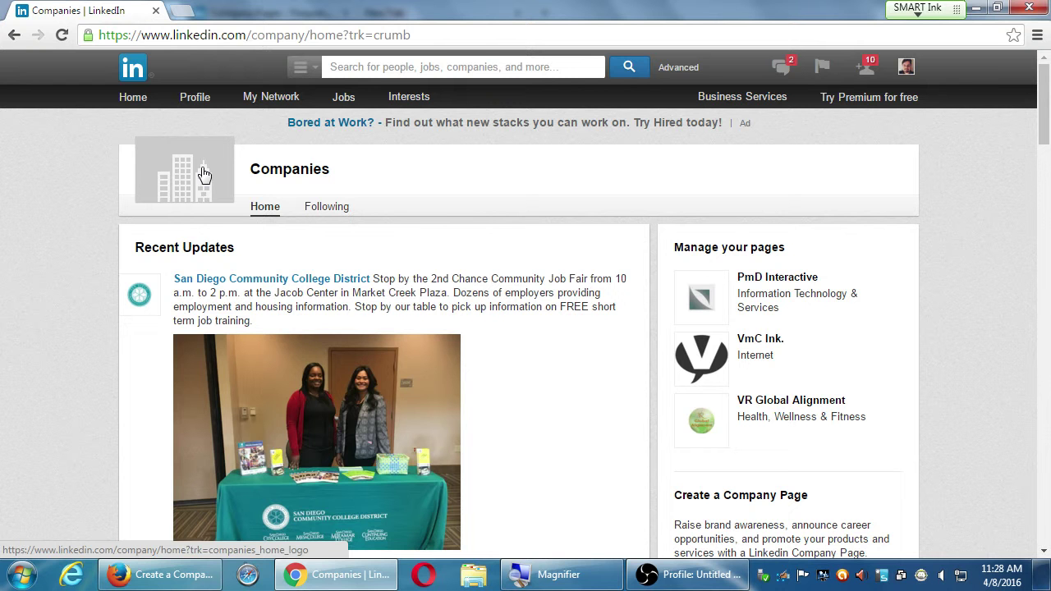
{"action": "left_click", "coordinate": [204, 174]}
{"action": "key", "text": "alt+Tab"}
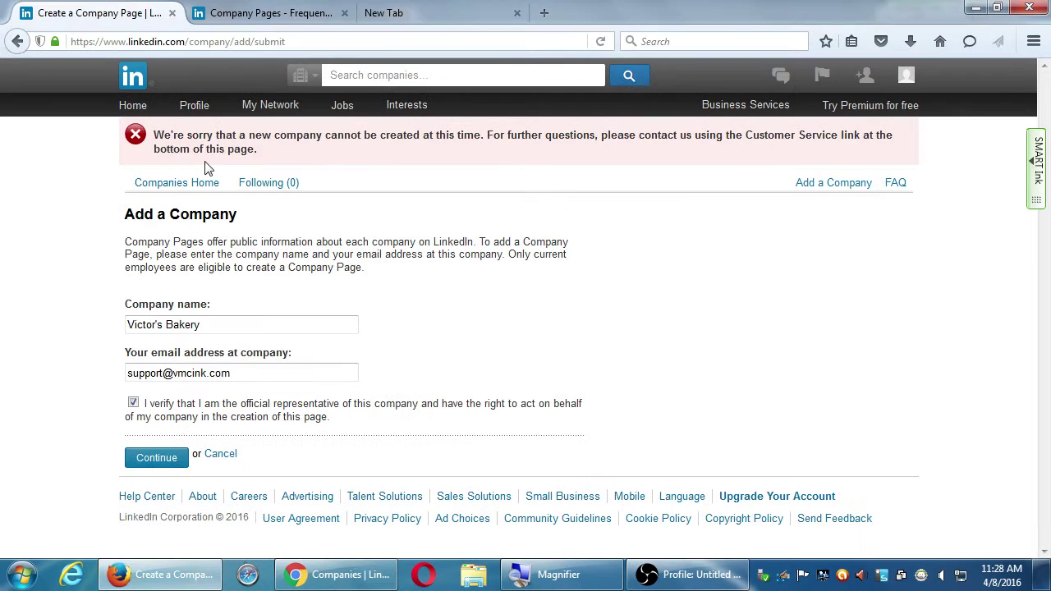
{"action": "left_click", "coordinate": [132, 108]}
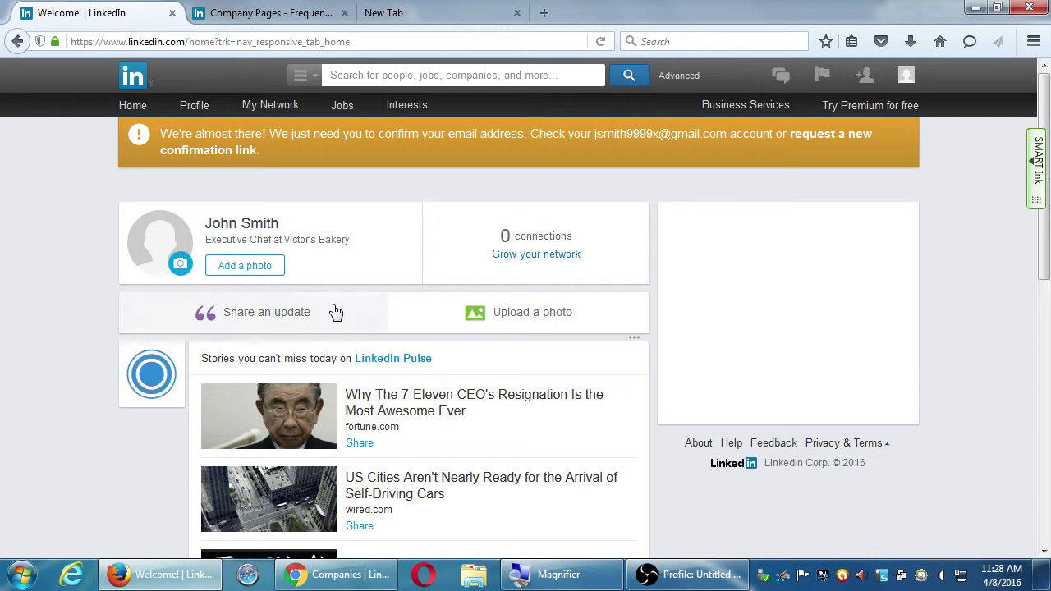
- Open Edit Profile, look over its photo-upload panel, then head back to the Home feed
{"action": "left_click", "coordinate": [191, 127]}
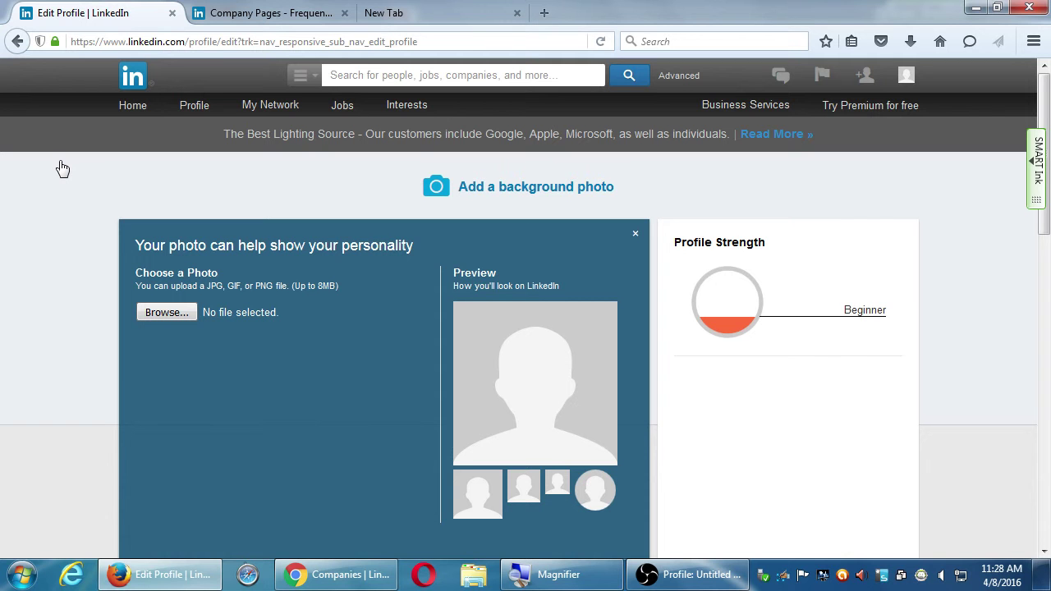
{"action": "scroll", "coordinate": [37, 227], "scroll_direction": "down", "scroll_amount": 3}
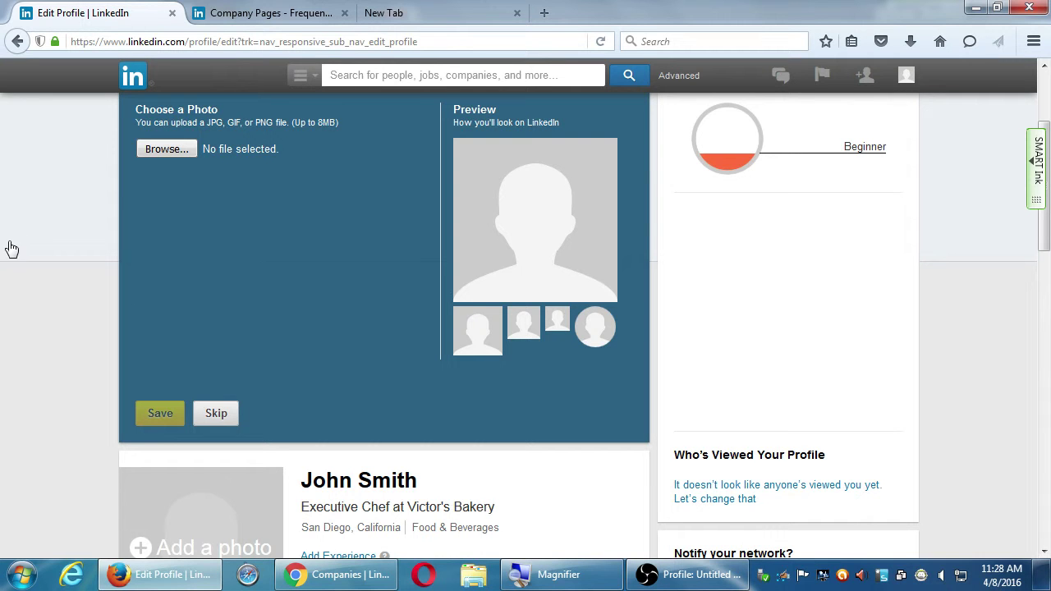
{"action": "scroll", "coordinate": [45, 360], "scroll_direction": "down", "scroll_amount": 8}
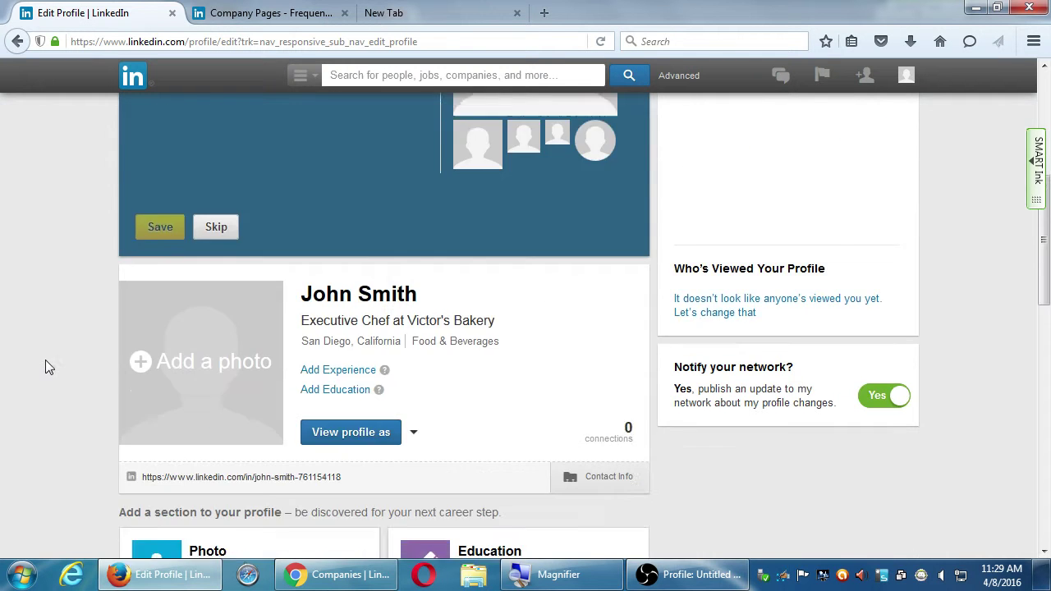
{"action": "scroll", "coordinate": [47, 357], "scroll_direction": "up", "scroll_amount": 10}
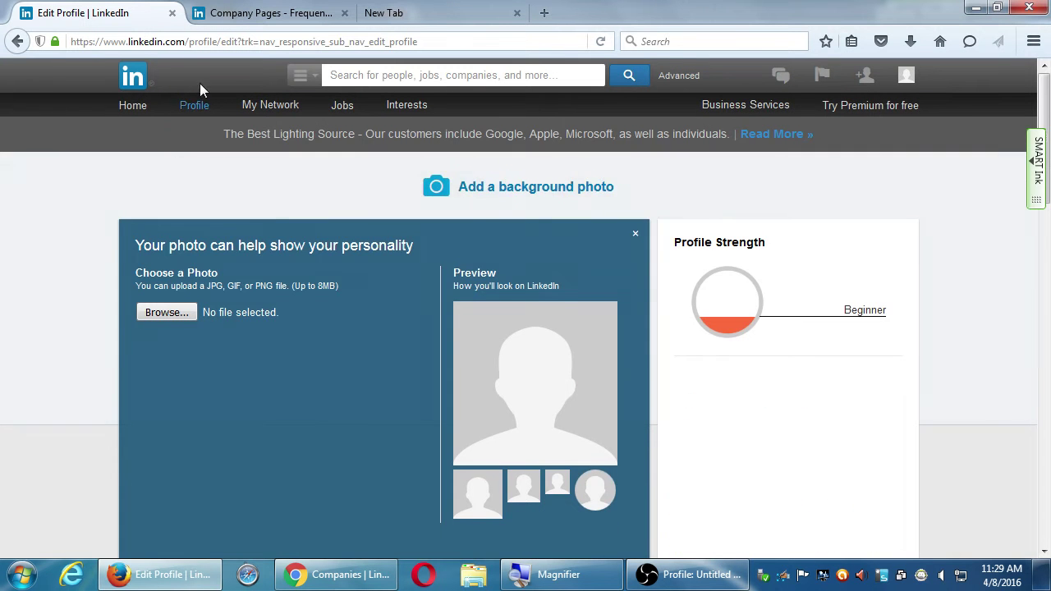
{"action": "left_click", "coordinate": [188, 567]}
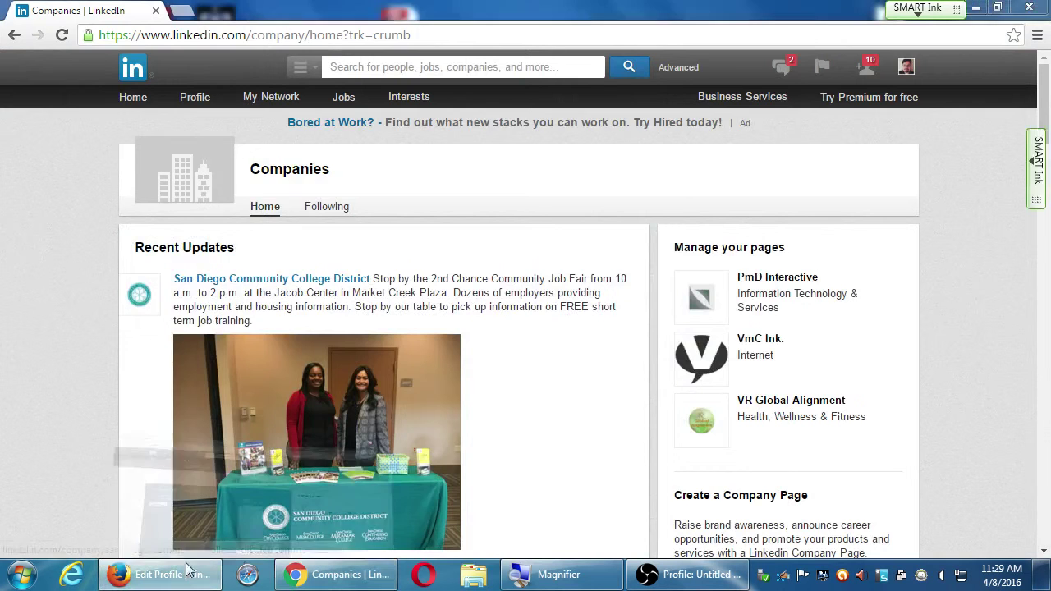
{"action": "left_click", "coordinate": [164, 574]}
{"action": "left_click", "coordinate": [131, 112]}
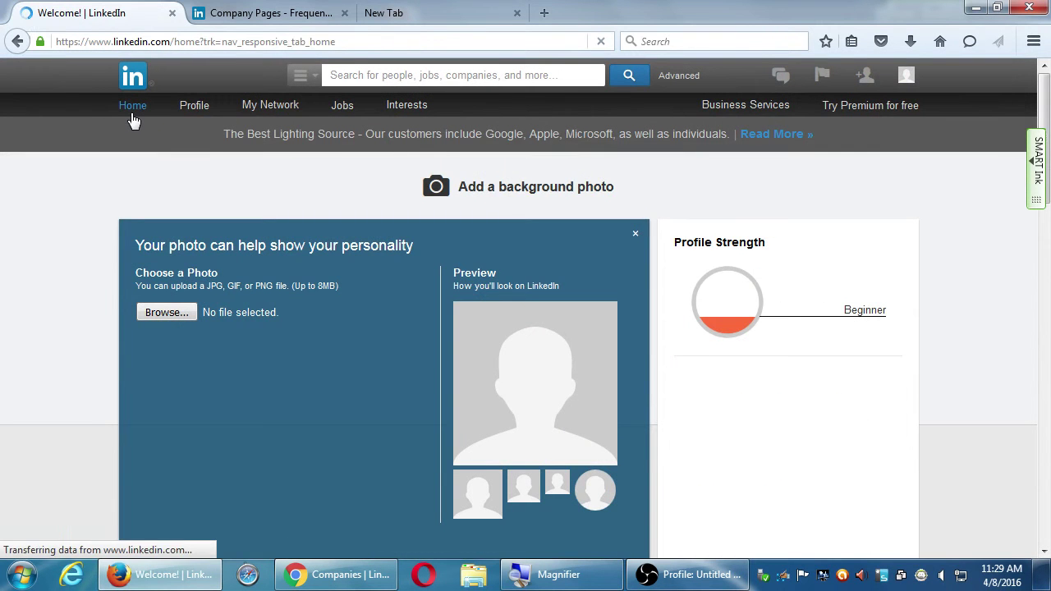
- Scroll down through the home feed's Pulse stories and back up to the top
{"action": "scroll", "coordinate": [91, 398], "scroll_direction": "down", "scroll_amount": 3}
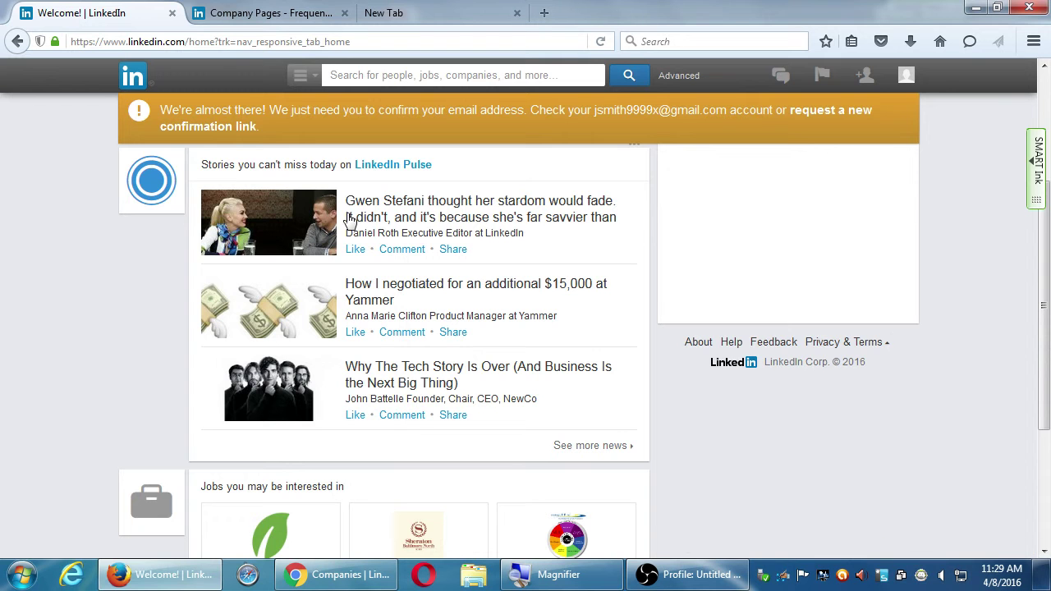
{"action": "scroll", "coordinate": [701, 440], "scroll_direction": "up", "scroll_amount": 4}
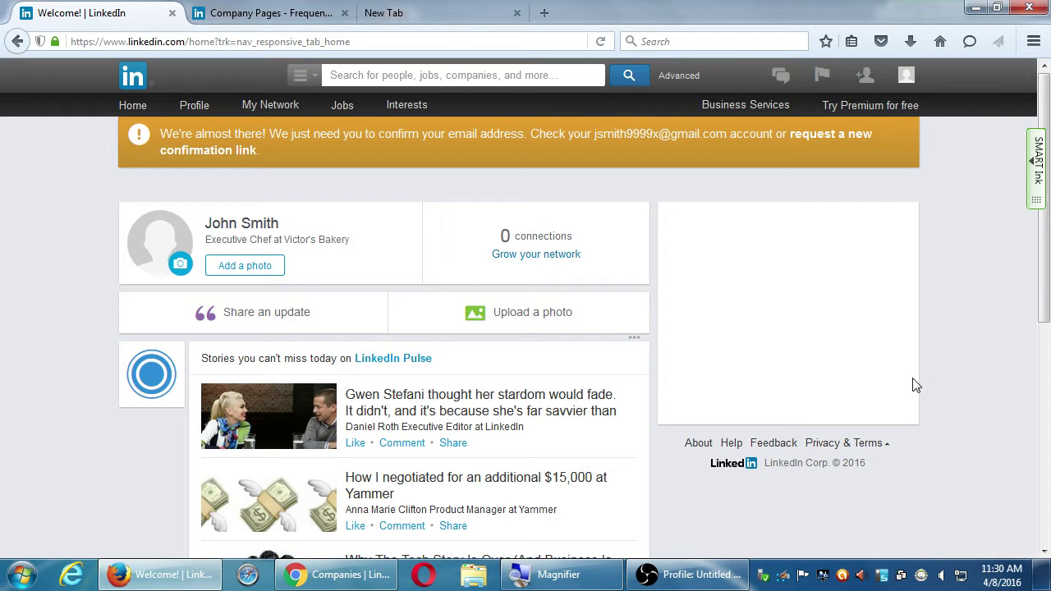
{"action": "left_click", "coordinate": [337, 574]}
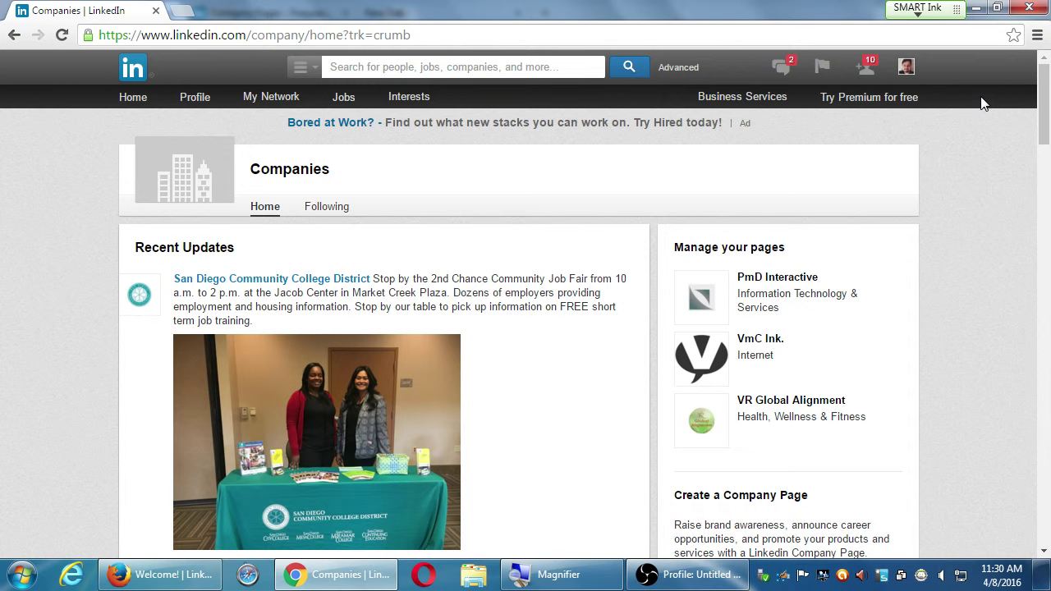
{"action": "left_click", "coordinate": [977, 9]}
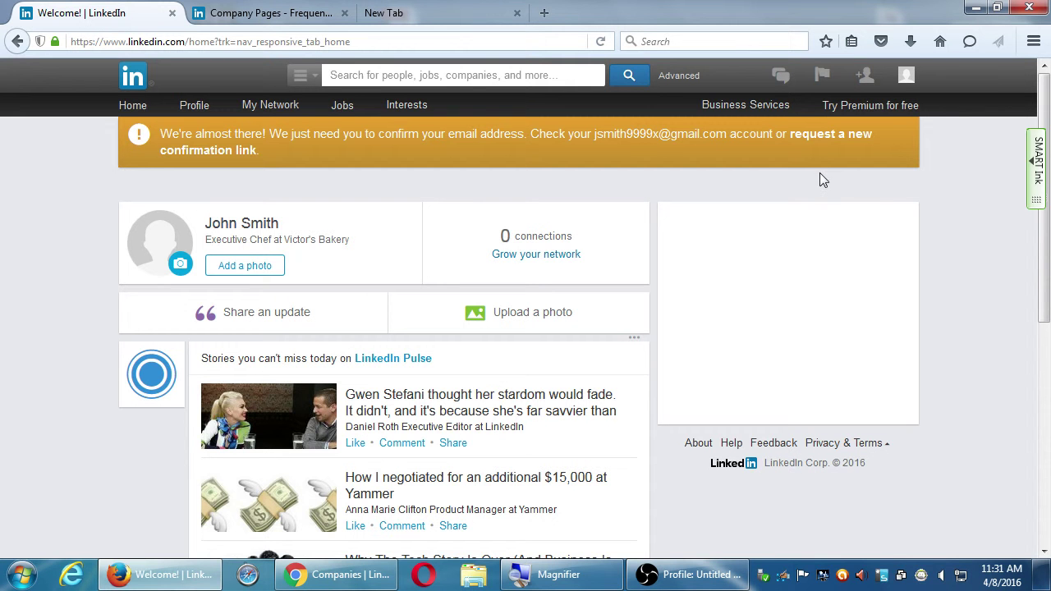
- Reload the home feed and expand the empty 'Share an update' post box
{"action": "mouse_move", "coordinate": [634, 338]}
{"action": "left_click", "coordinate": [133, 107]}
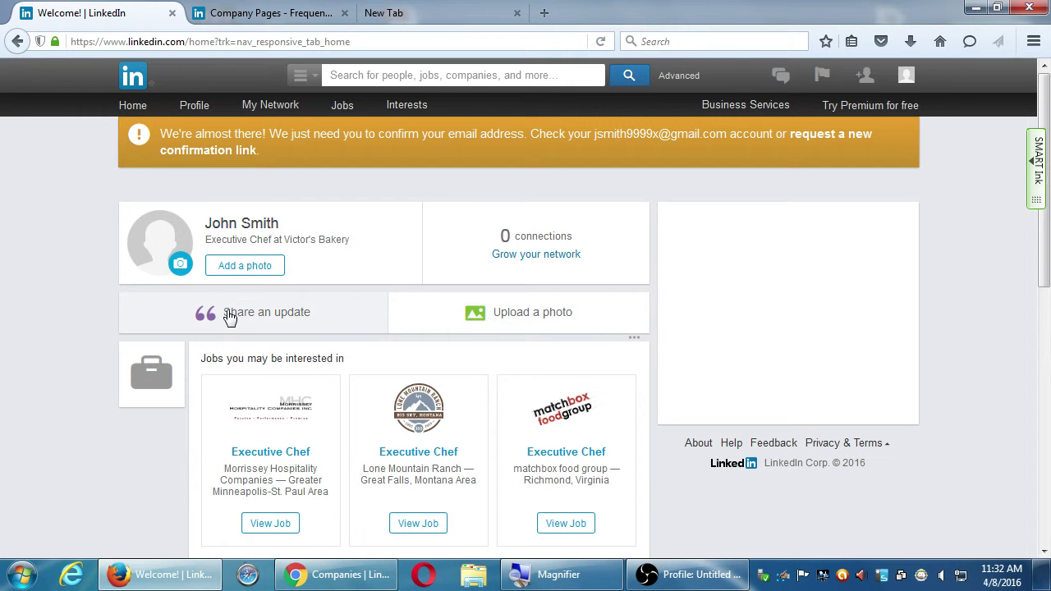
{"action": "left_click", "coordinate": [230, 316]}
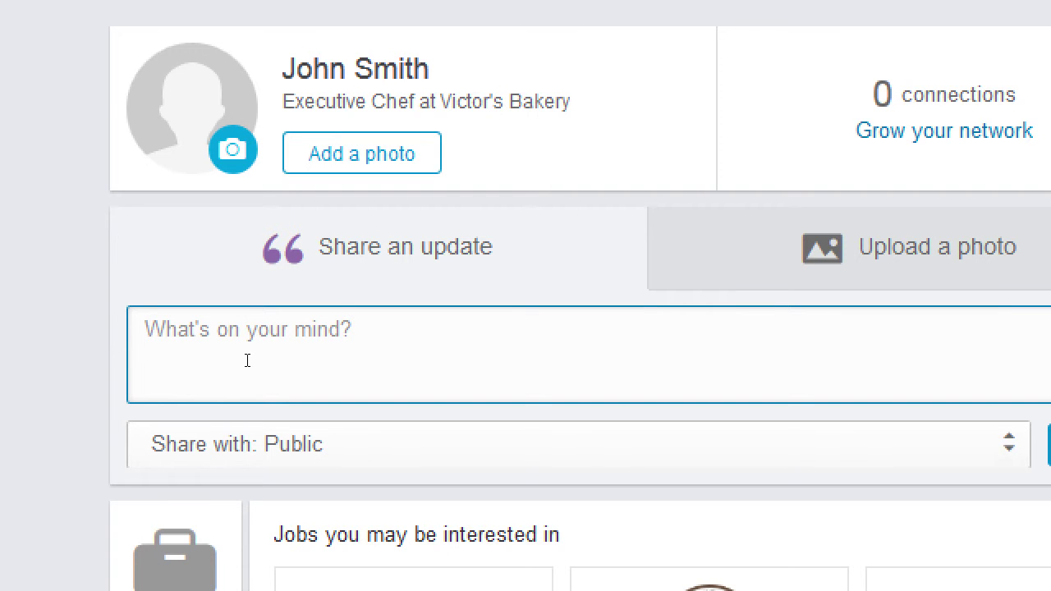
- Type 'Just listed: 5 bedroom La Jolla property: 250,000 OBO', correcting the typos along the way
{"action": "type", "text": "Just liste"}
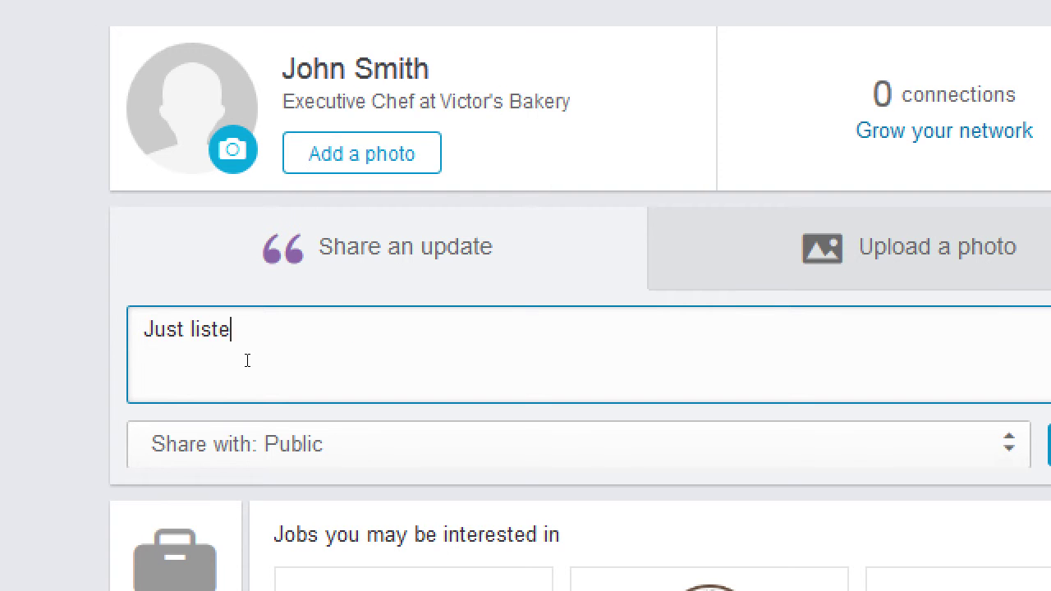
{"action": "type", "text": "d: 5 ber"}
{"action": "key", "text": "BackSpace"}
{"action": "key", "text": "BackSpace"}
{"action": "type", "text": "dr"}
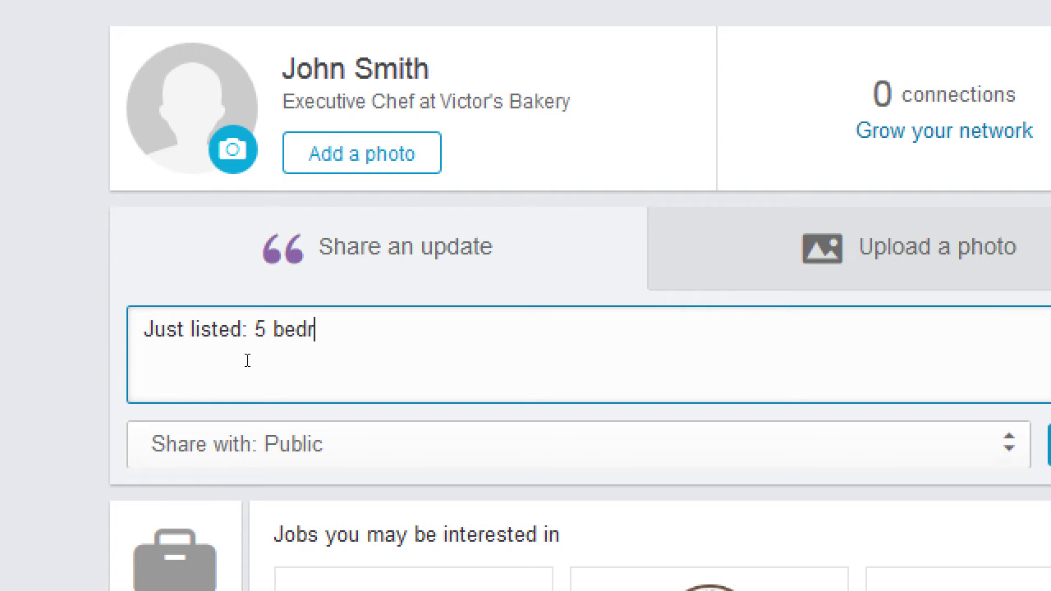
{"action": "type", "text": "oom La Jo"}
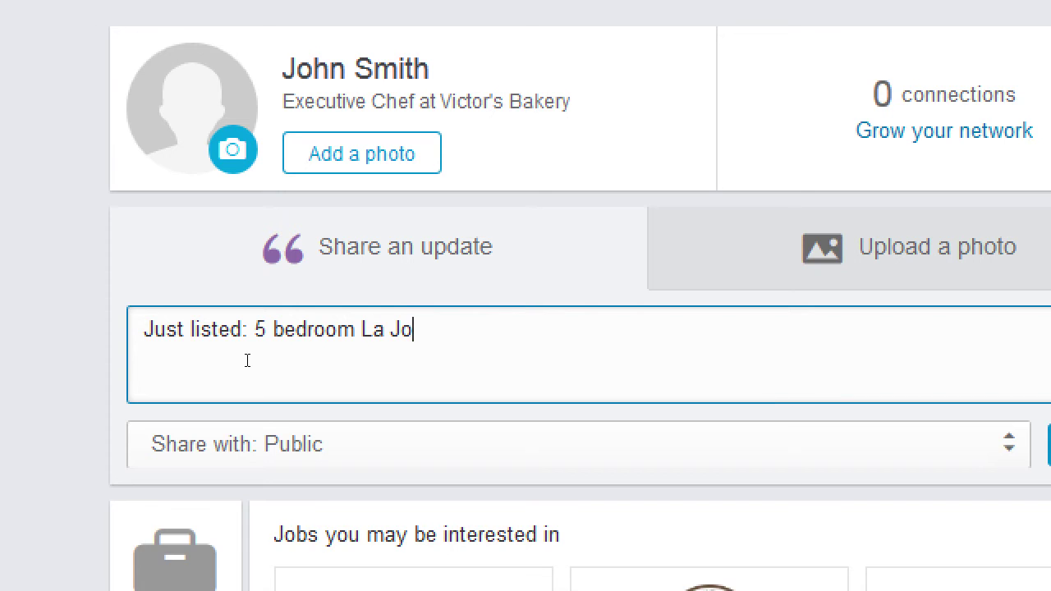
{"action": "type", "text": "lla property: L"}
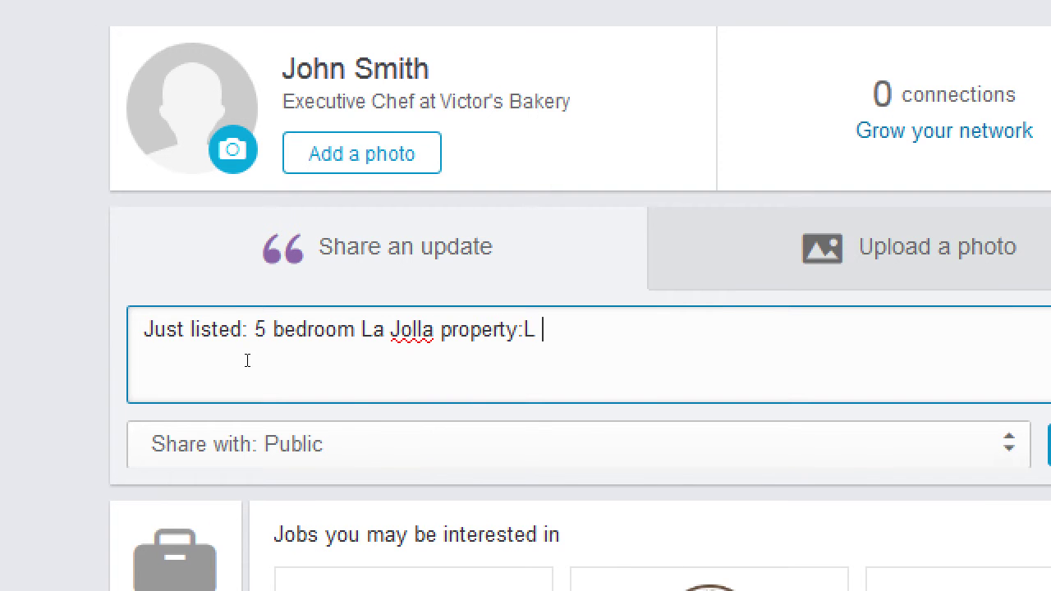
{"action": "key", "text": "BackSpace"}
{"action": "type", "text": "250,000 OBO"}
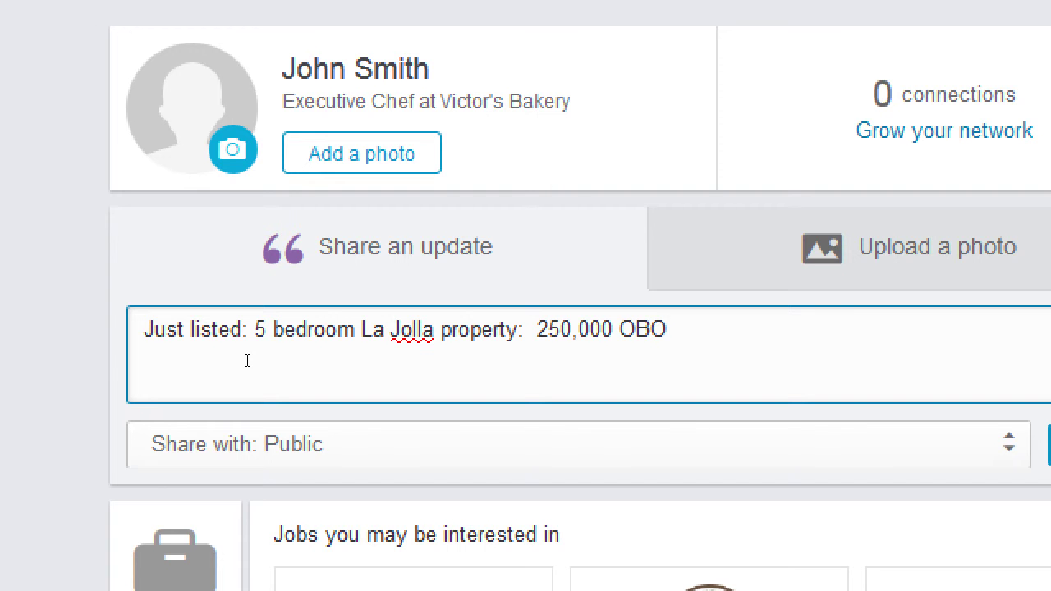
- Rework the commas and digits in the price to read 2,50,000
{"action": "key", "text": "Left"}
{"action": "key", "text": "Left"}
{"action": "key", "text": "Left"}
{"action": "key", "text": "Left"}
{"action": "key", "text": "Left"}
{"action": "key", "text": "Left"}
{"action": "key", "text": "Left"}
{"action": "key", "text": "Right"}
{"action": "key", "text": "Right"}
{"action": "key", "text": "Right"}
{"action": "key", "text": "Right"}
{"action": "key", "text": "Right"}
{"action": "type", "text": ",0"}
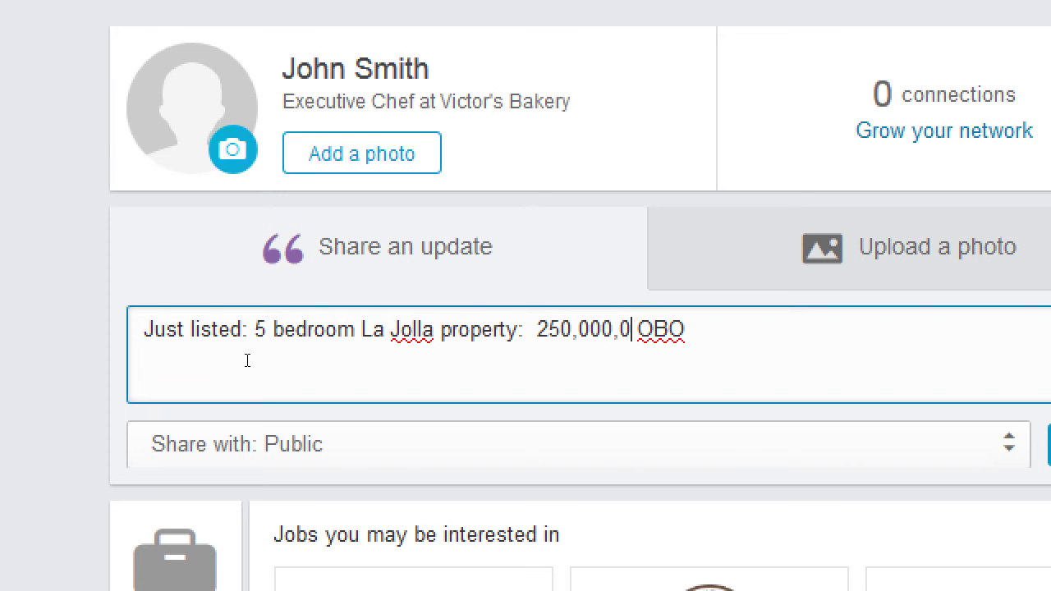
{"action": "key", "text": "BackSpace"}
{"action": "key", "text": "BackSpace"}
{"action": "key", "text": "Left"}
{"action": "key", "text": "Left"}
{"action": "key", "text": "Left"}
{"action": "key", "text": "Left"}
{"action": "key", "text": "Left"}
{"action": "key", "text": "Left"}
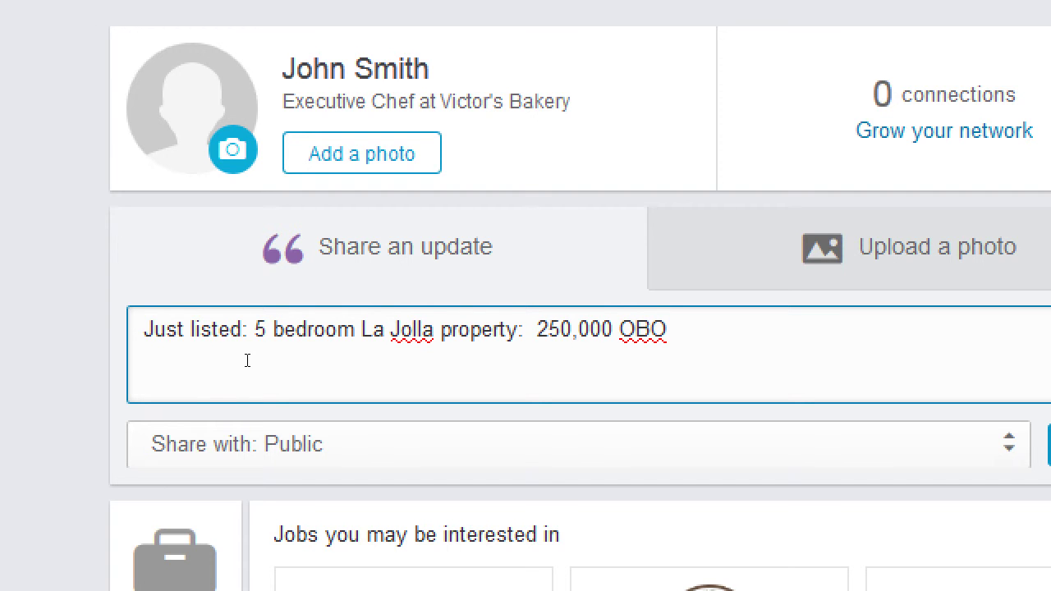
{"action": "type", "text": ","}
{"action": "key", "text": "Right"}
{"action": "key", "text": "Right"}
{"action": "key", "text": "Right"}
{"action": "key", "text": "Right"}
{"action": "key", "text": "Right"}
{"action": "key", "text": "Right"}
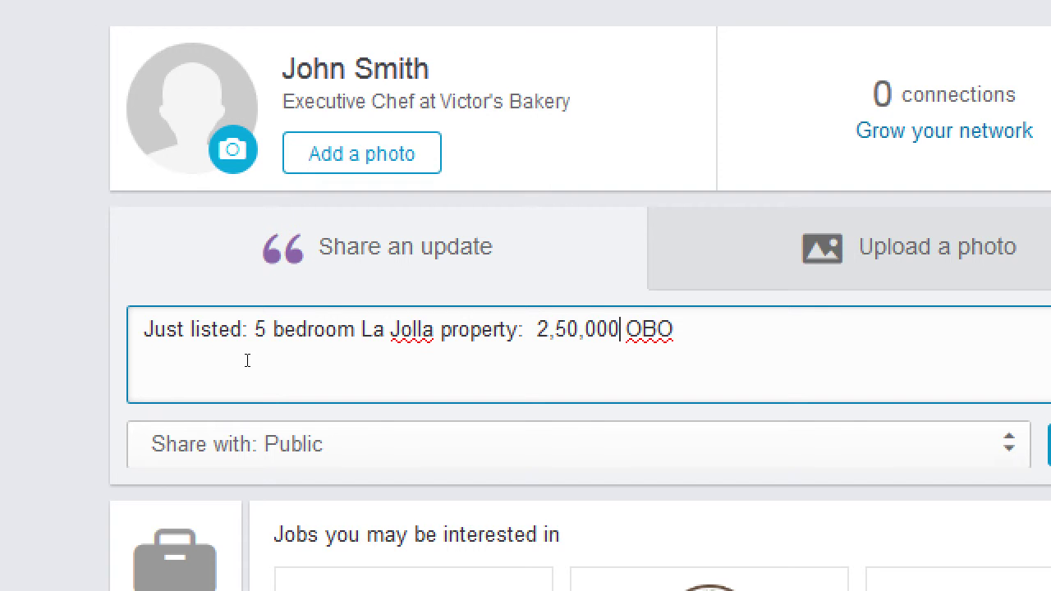
{"action": "type", "text": "0"}
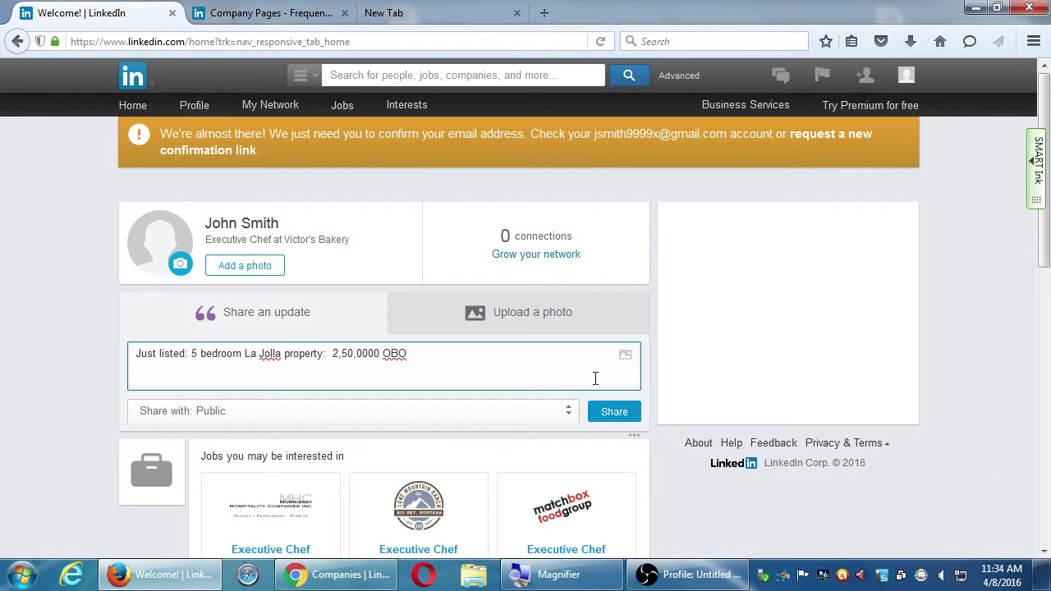
{"action": "scroll", "coordinate": [736, 442], "scroll_direction": "down", "scroll_amount": 4}
{"action": "scroll", "coordinate": [596, 460], "scroll_direction": "down", "scroll_amount": 3}
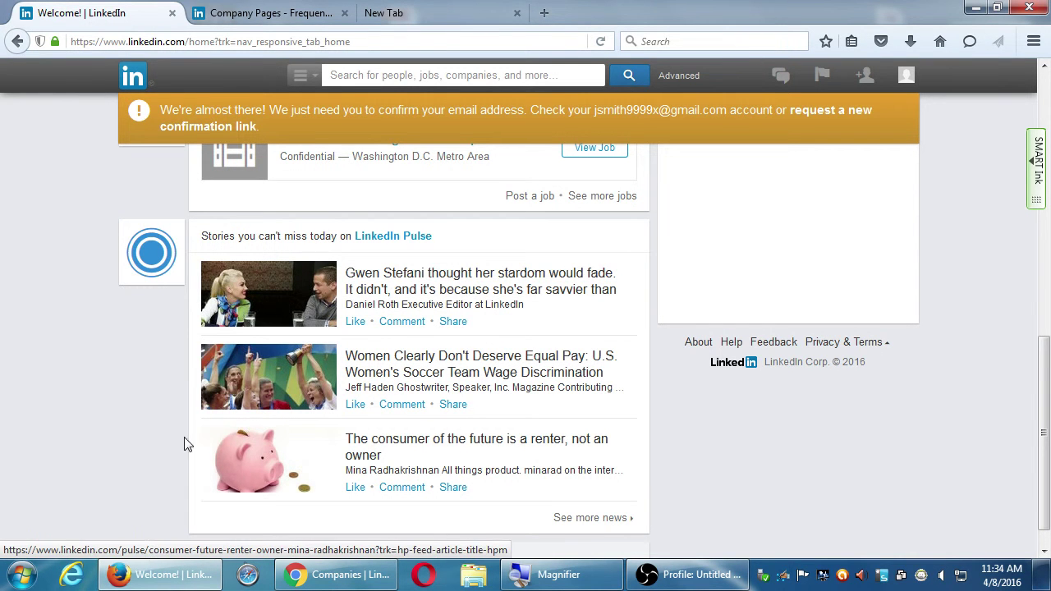
{"action": "scroll", "coordinate": [186, 450], "scroll_direction": "up", "scroll_amount": 3}
{"action": "scroll", "coordinate": [187, 452], "scroll_direction": "up", "scroll_amount": 4}
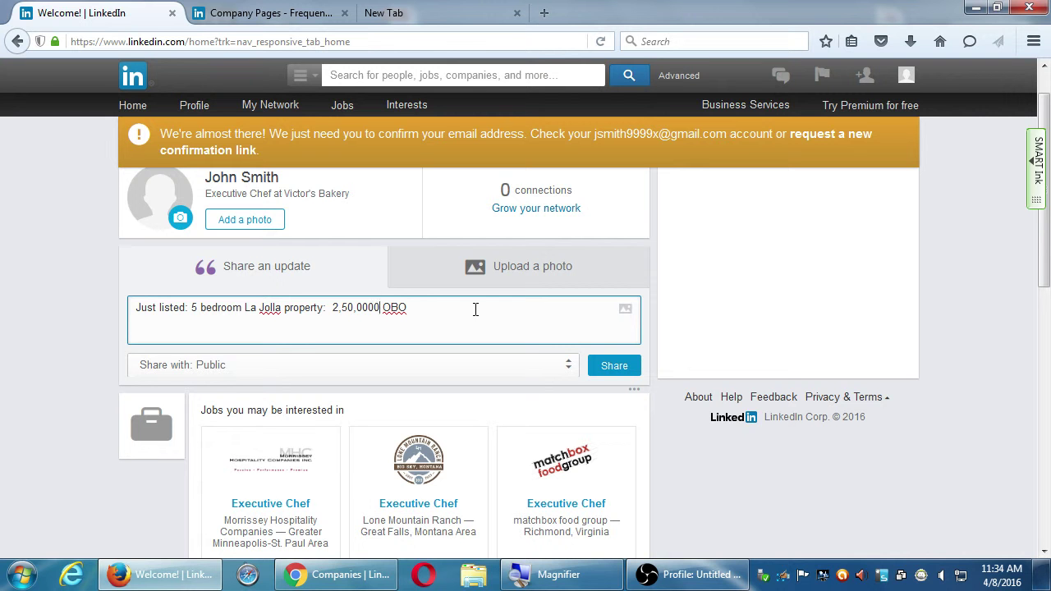
{"action": "scroll", "coordinate": [441, 315], "scroll_direction": "down", "scroll_amount": 4}
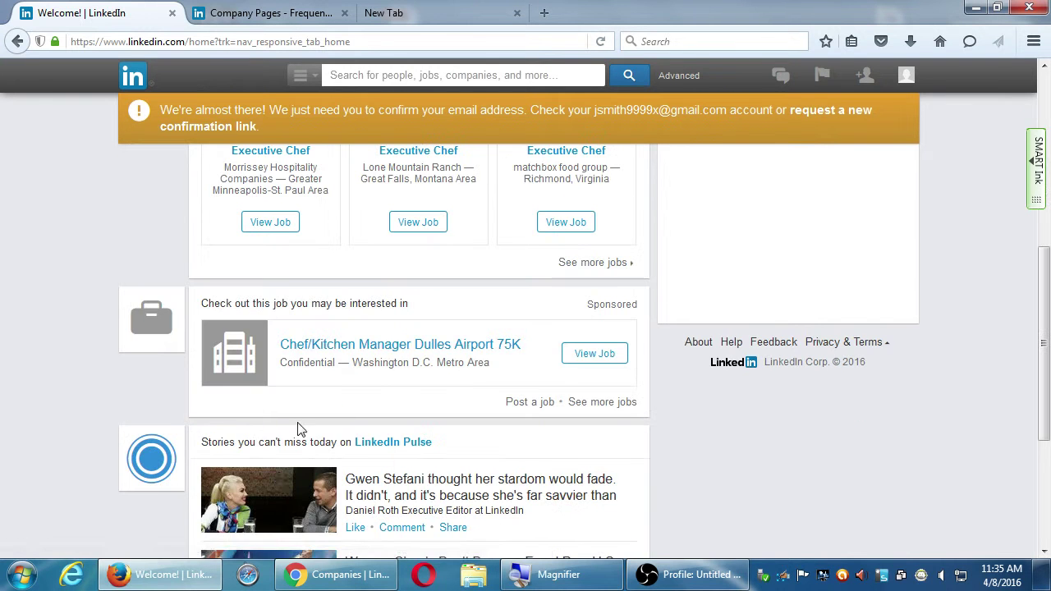
{"action": "scroll", "coordinate": [277, 480], "scroll_direction": "up", "scroll_amount": 4}
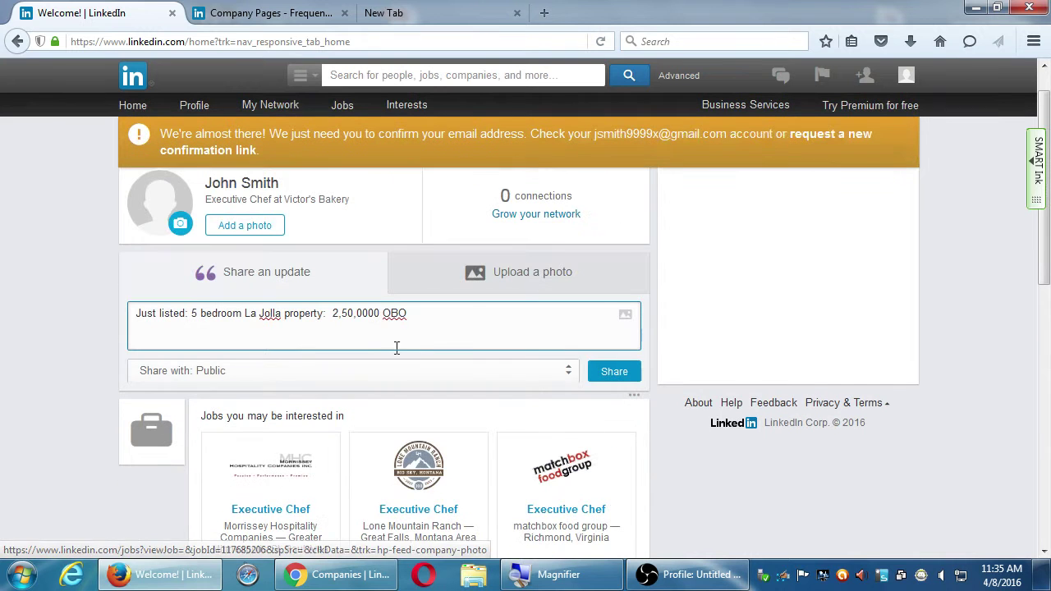
- Attach Tulips.jpg from Pictures > Sample Pictures to the update draft
{"action": "left_click", "coordinate": [625, 316]}
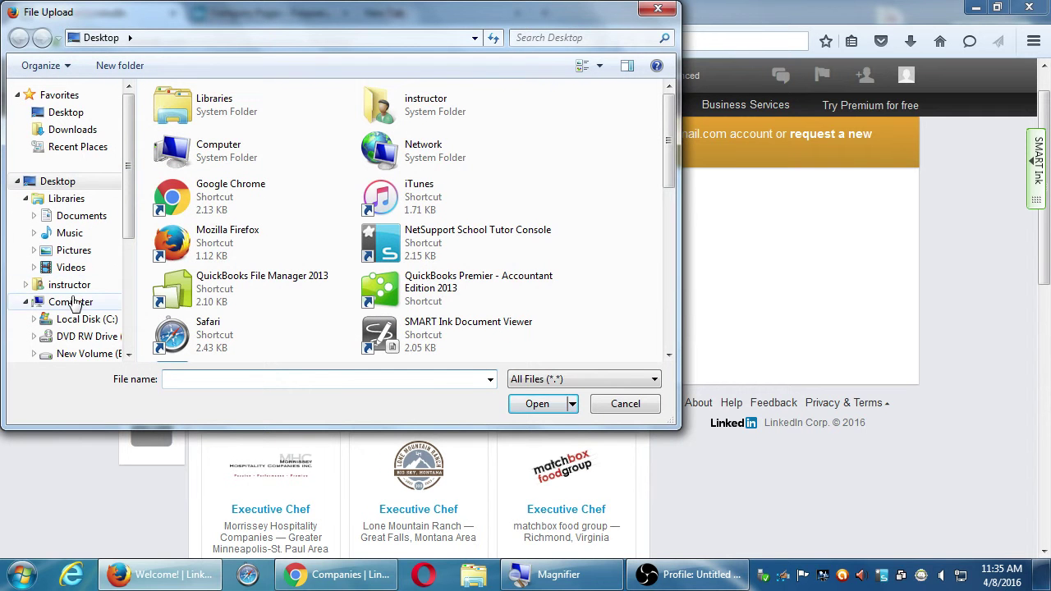
{"action": "left_click", "coordinate": [70, 250]}
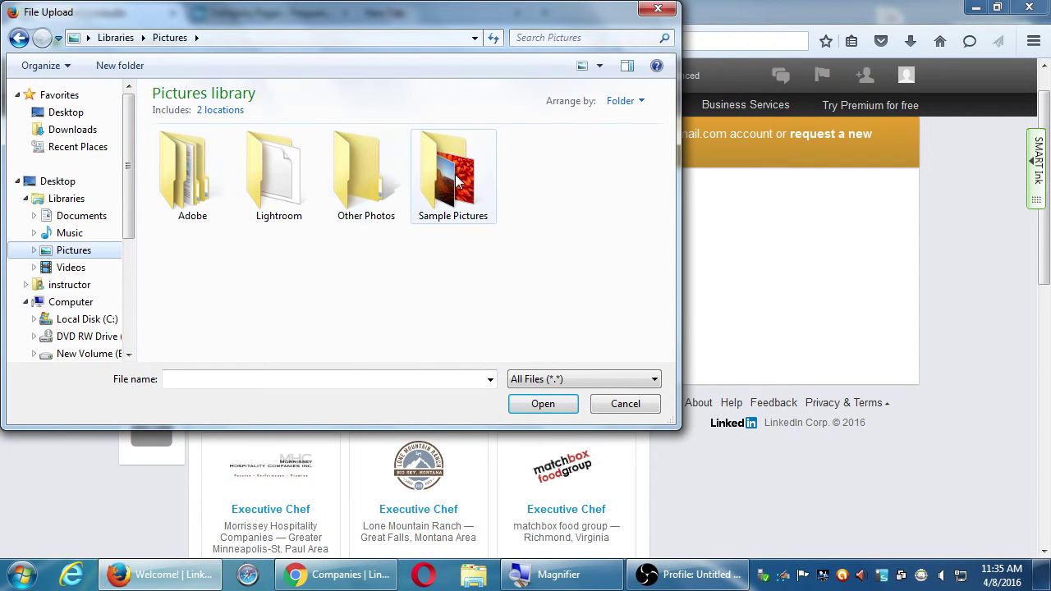
{"action": "double_click", "coordinate": [435, 184]}
{"action": "double_click", "coordinate": [272, 275]}
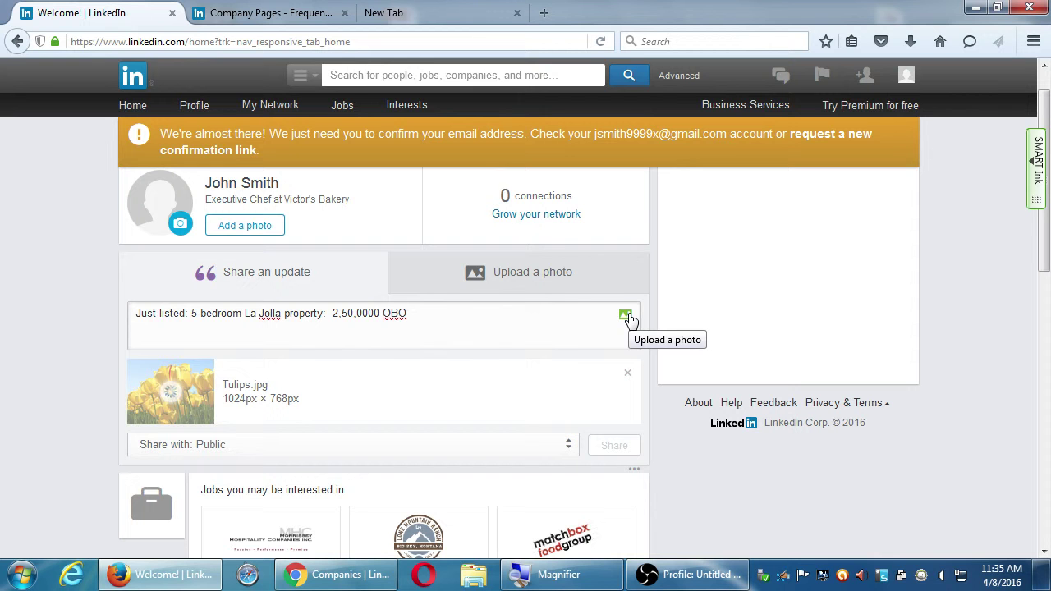
- Remove the tulip photo and delete all of the La Jolla listing text
{"action": "left_click", "coordinate": [628, 375]}
{"action": "left_click_drag", "start_coordinate": [538, 336], "coordinate": [22, 282]}
{"action": "key", "text": "ctrl+c"}
{"action": "key", "text": "BackSpace"}
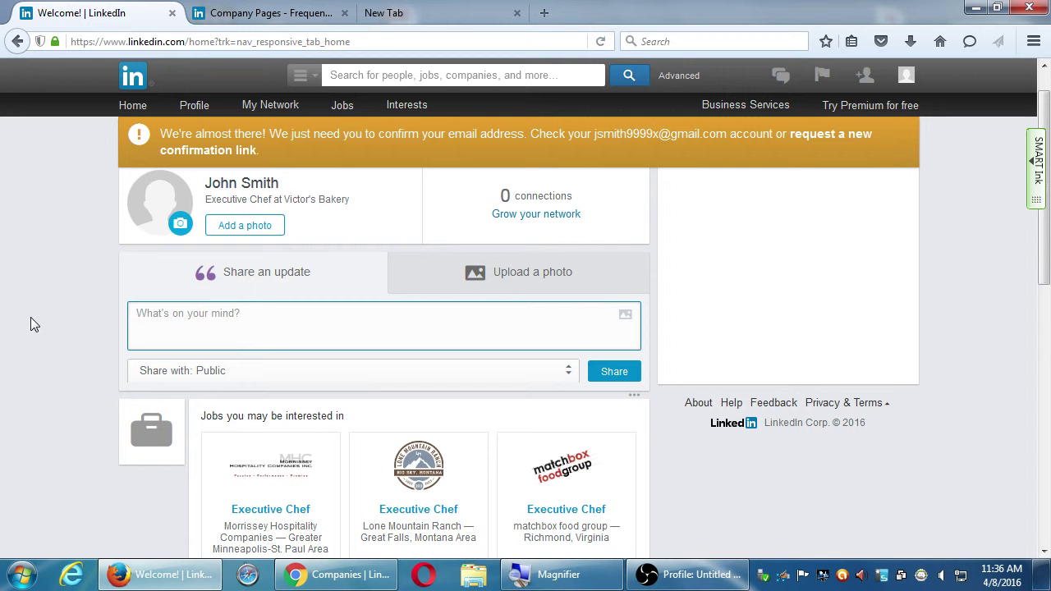
{"action": "scroll", "coordinate": [99, 315], "scroll_direction": "down", "scroll_amount": 10}
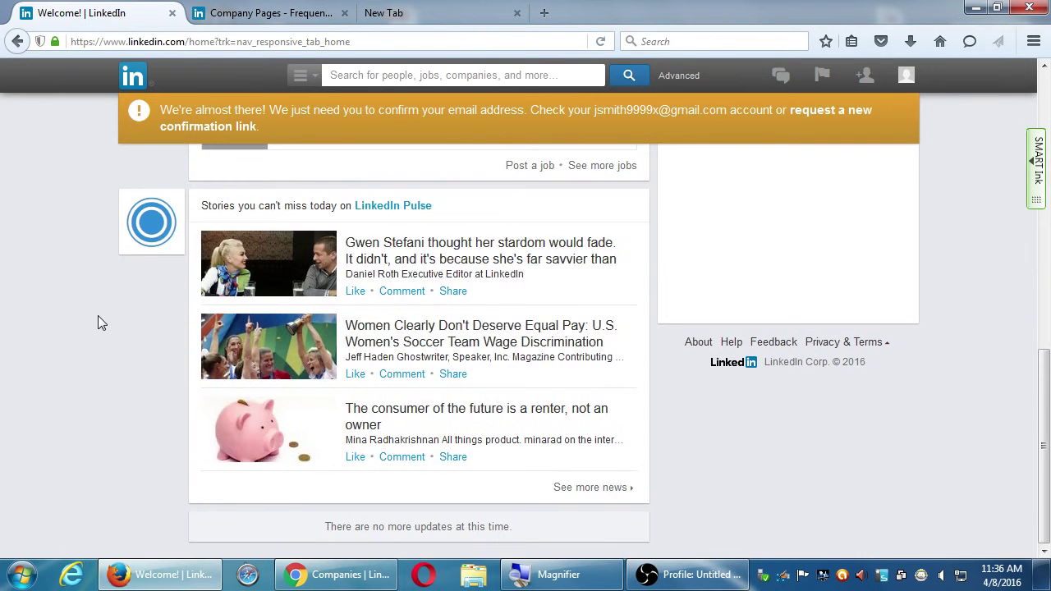
{"action": "scroll", "coordinate": [98, 316], "scroll_direction": "up", "scroll_amount": 10}
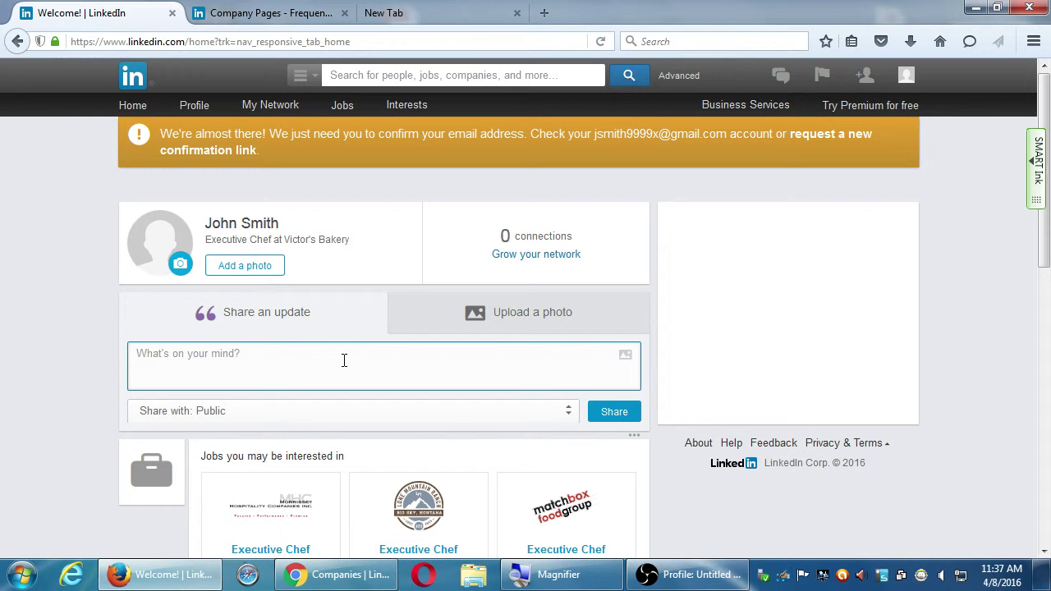
- Paste the saved La Jolla listing line back into the update box
{"action": "key", "text": "ctrl+v"}
{"action": "key", "text": "ctrl+a"}
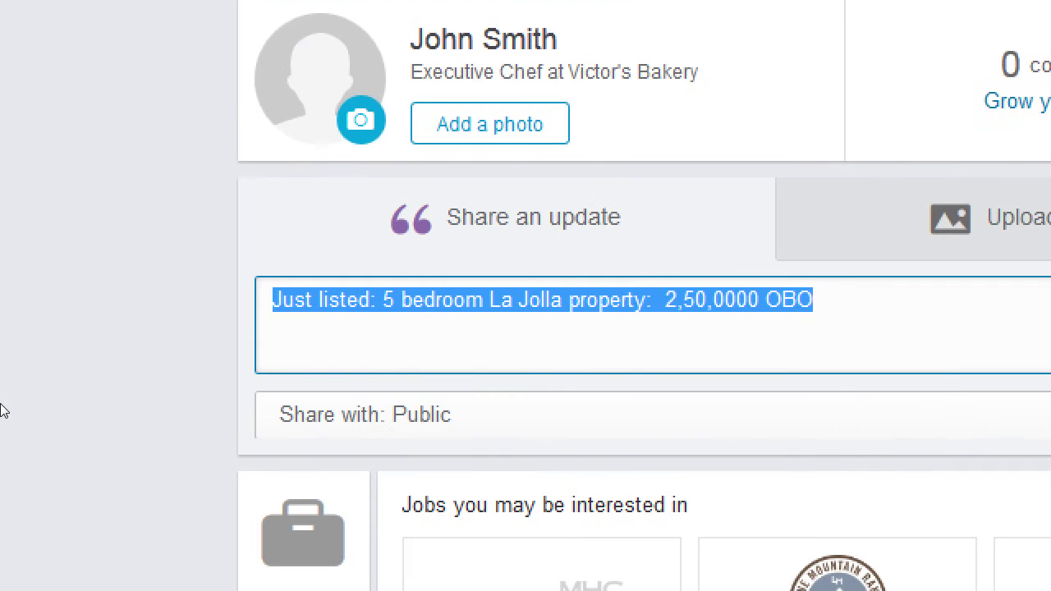
{"action": "key", "text": "End"}
- Add a second line 'Call today' with the phone number, fixing its extra digit and dot
{"action": "key", "text": "Return"}
{"action": "type", "text": "Call tod"}
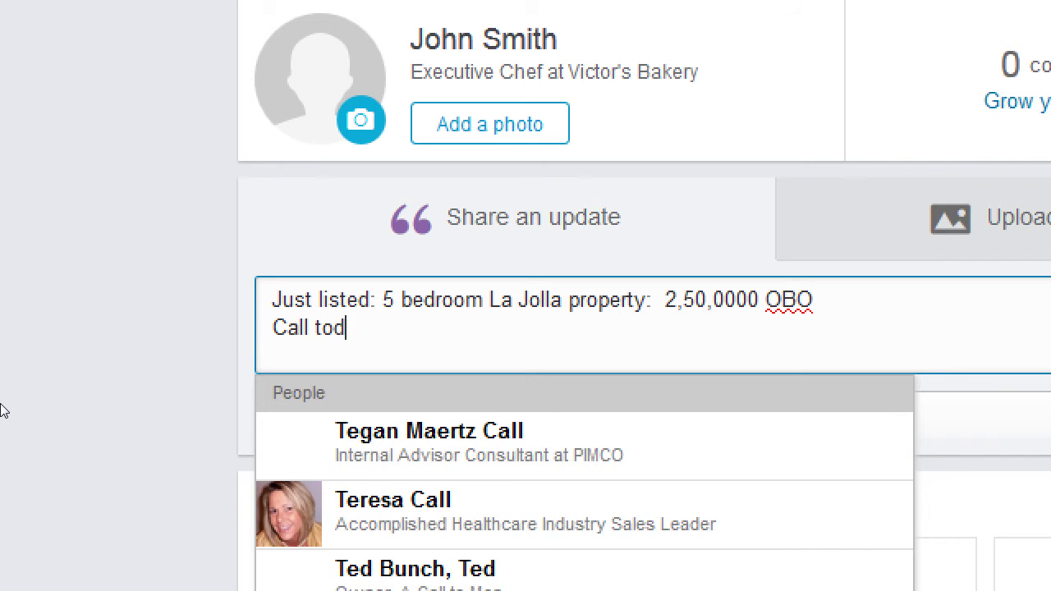
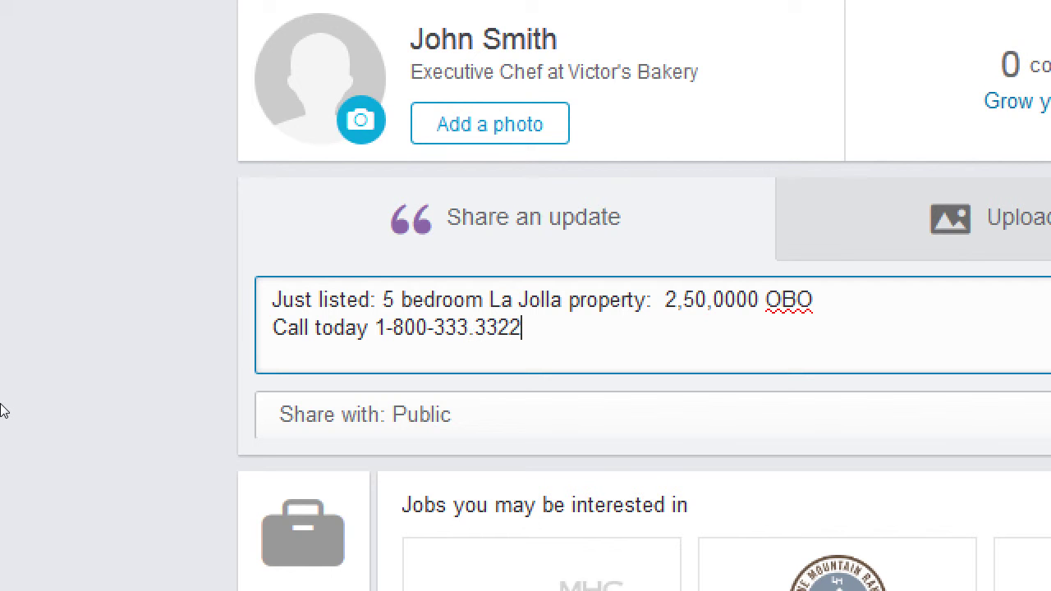
{"action": "key", "text": "Left"}
{"action": "key", "text": "Left"}
{"action": "key", "text": "Left"}
{"action": "key", "text": "Left"}
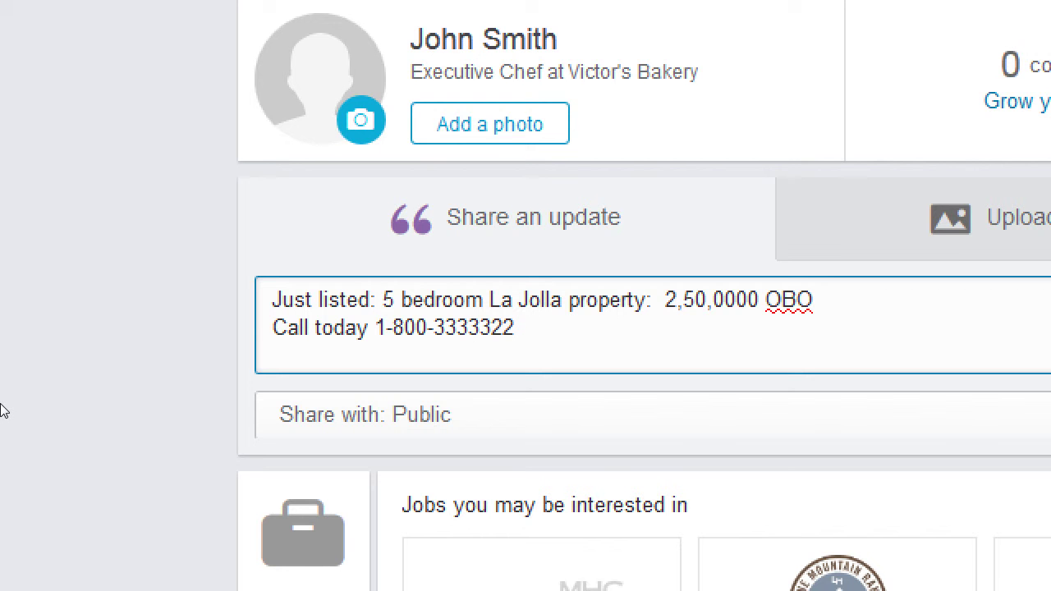
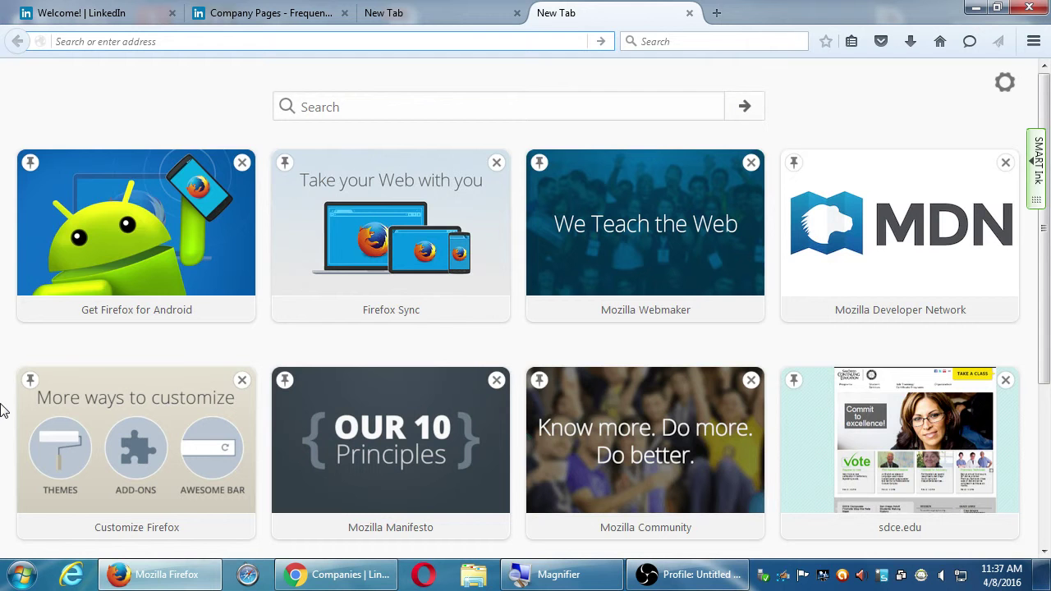
- Visit pmdinteractive.com/blog/, then load the VmC Ink blog at vmcink.net/blog in the same tab
{"action": "type", "text": "p"}
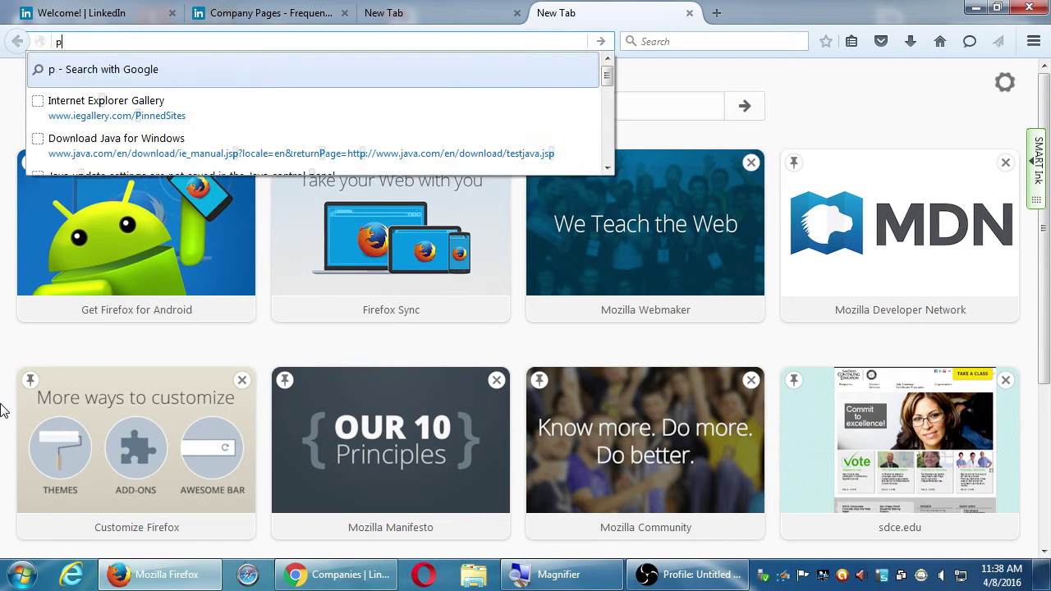
{"action": "type", "text": "mdinteractive.com/blog/"}
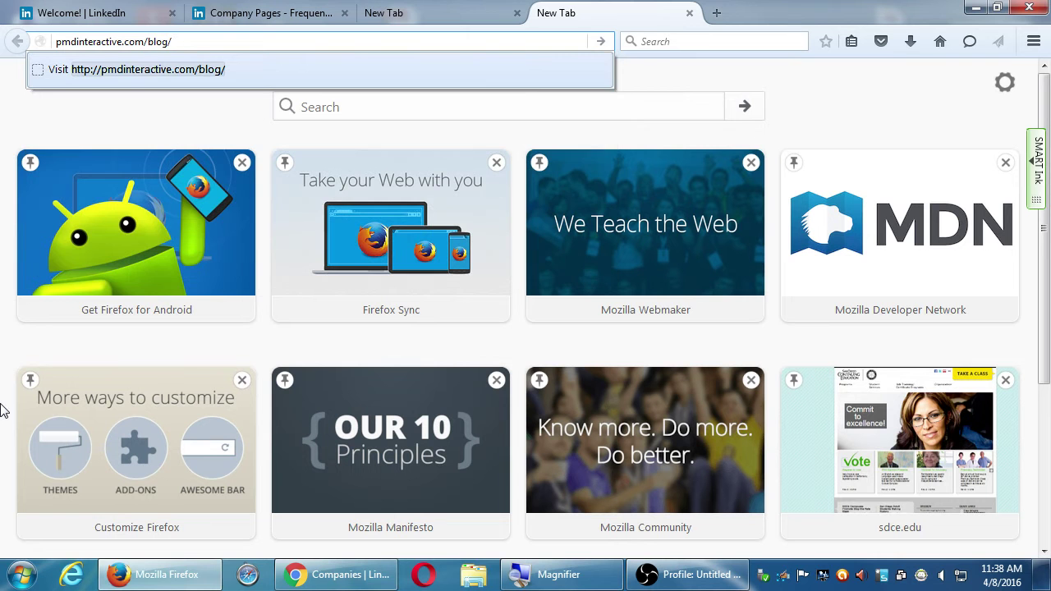
{"action": "key", "text": "Return"}
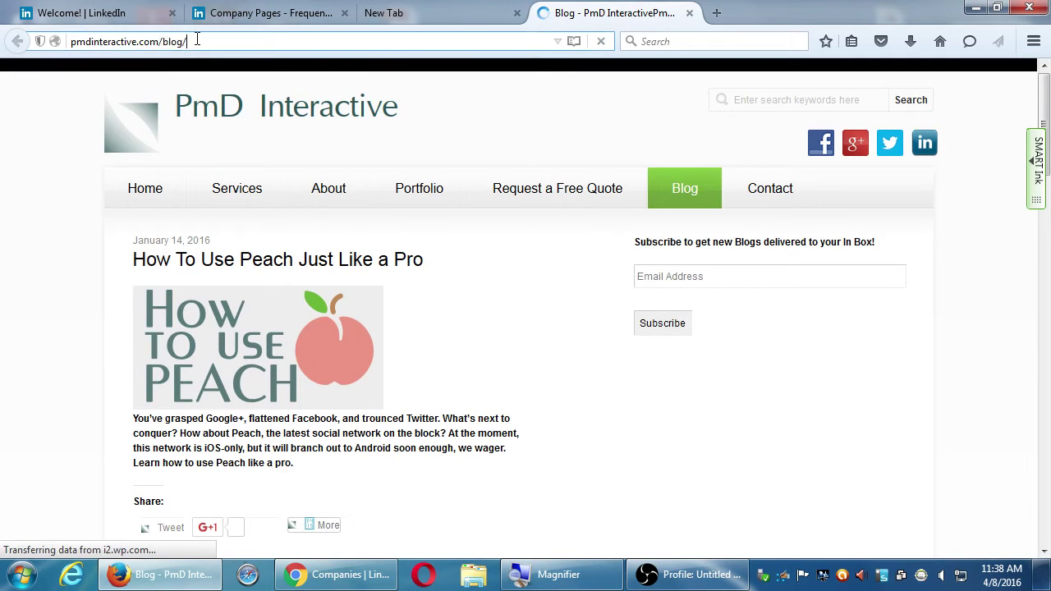
{"action": "left_click", "coordinate": [197, 39]}
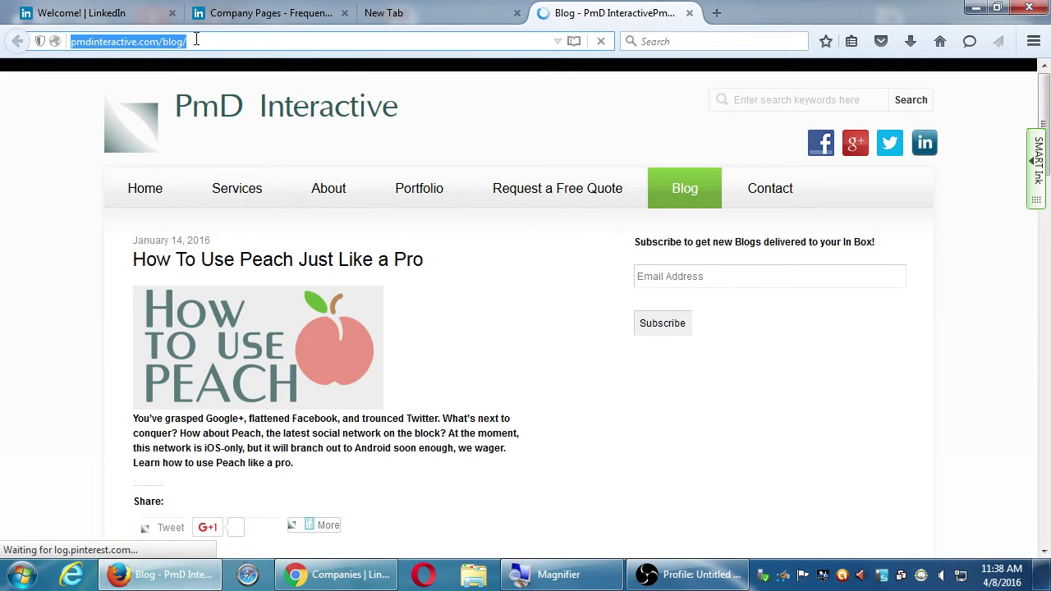
{"action": "type", "text": "vmcink.net/"}
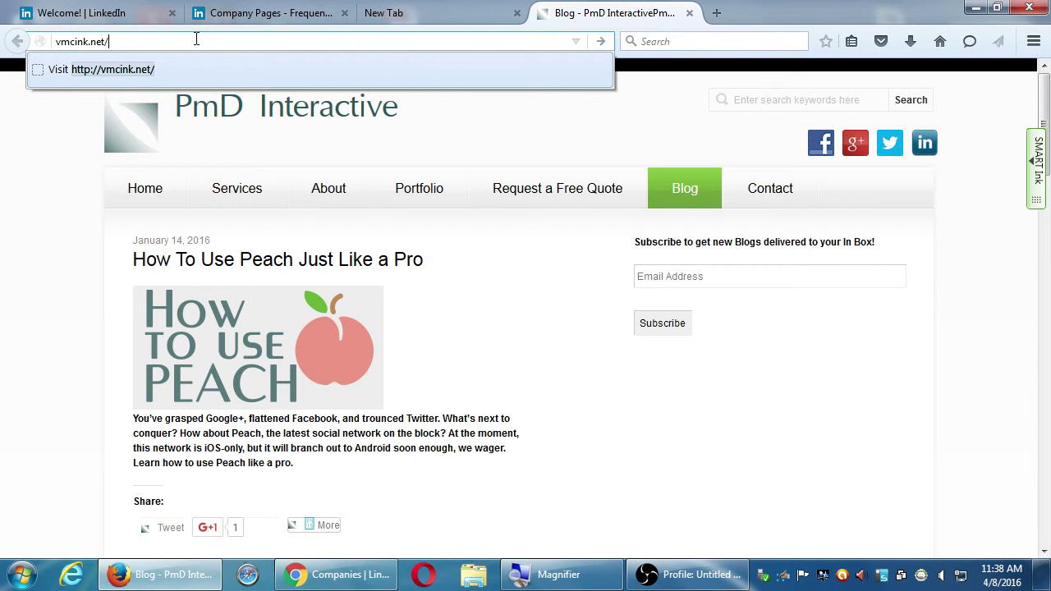
{"action": "type", "text": "blog"}
{"action": "key", "text": "Return"}
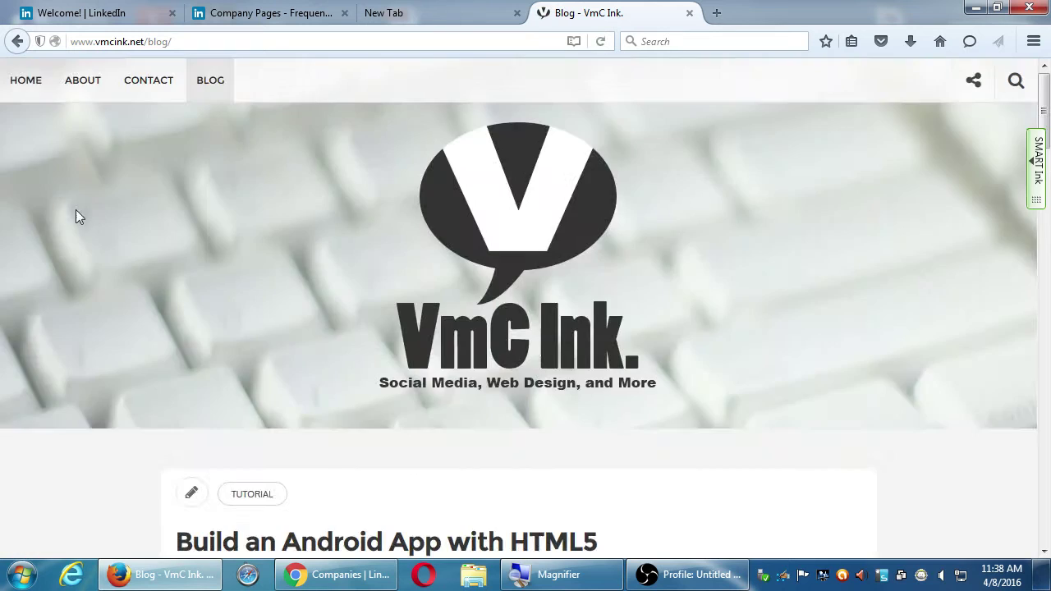
- Open the 'Build an Android App with HTML5' post, scroll through it, and select its web address
{"action": "scroll", "coordinate": [82, 317], "scroll_direction": "down", "scroll_amount": 5}
{"action": "scroll", "coordinate": [81, 317], "scroll_direction": "down", "scroll_amount": 5}
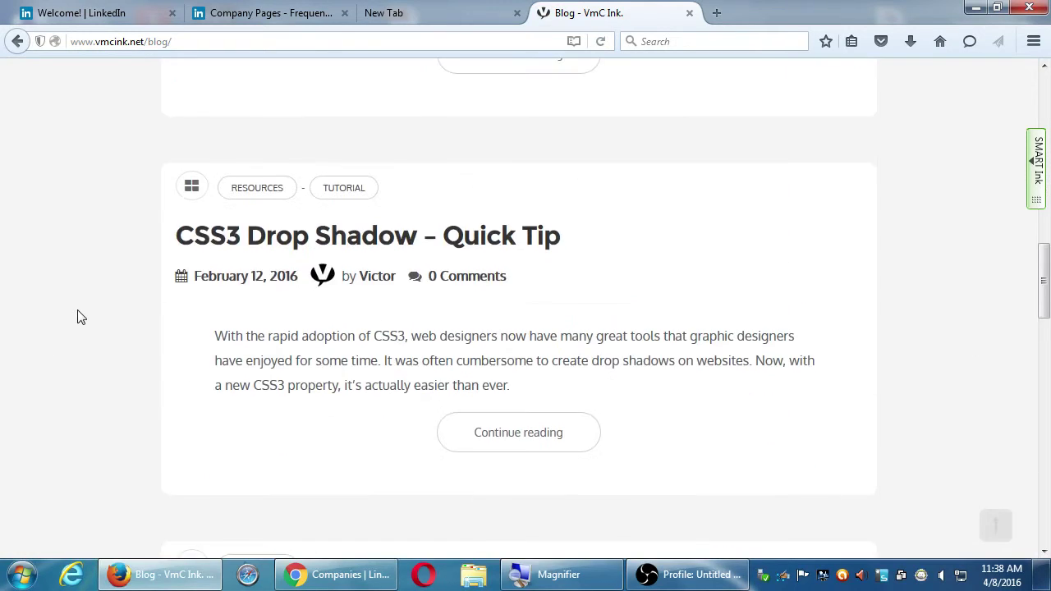
{"action": "scroll", "coordinate": [81, 317], "scroll_direction": "down", "scroll_amount": 15}
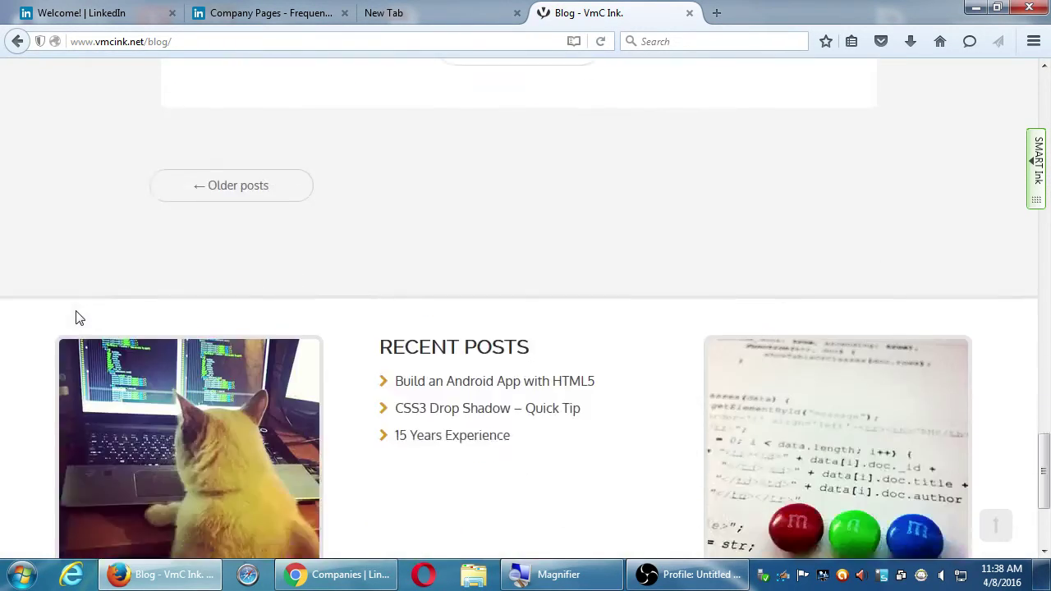
{"action": "scroll", "coordinate": [76, 312], "scroll_direction": "up", "scroll_amount": 20}
{"action": "scroll", "coordinate": [265, 275], "scroll_direction": "down", "scroll_amount": 3}
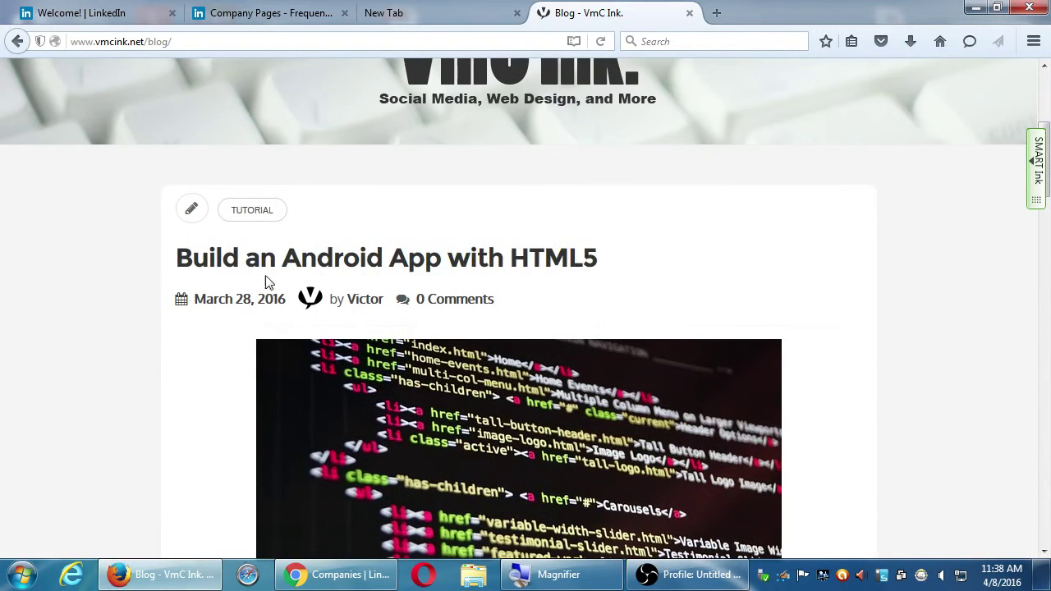
{"action": "left_click", "coordinate": [343, 261]}
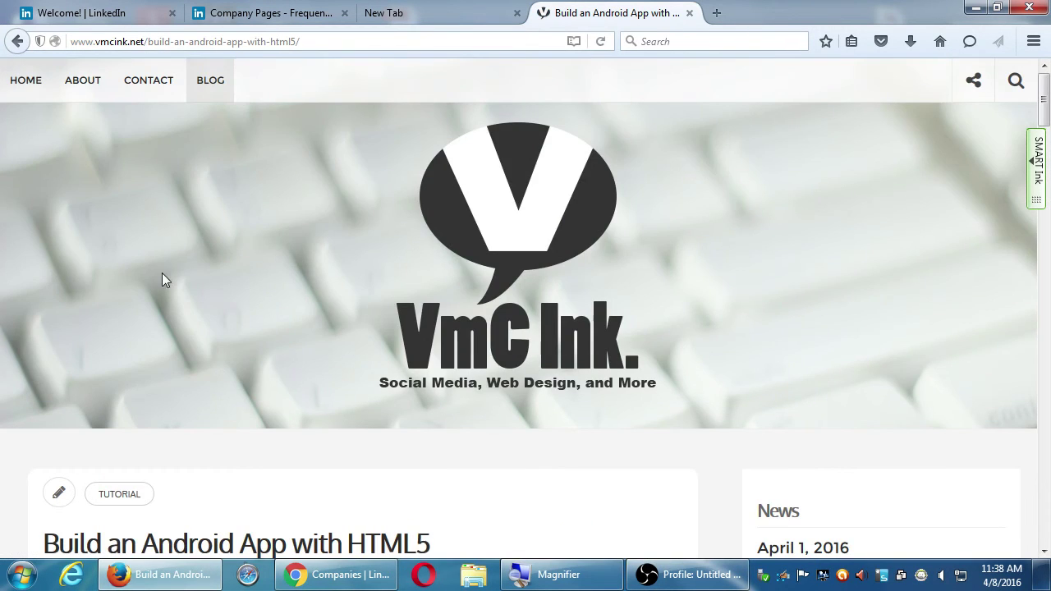
{"action": "scroll", "coordinate": [161, 279], "scroll_direction": "down", "scroll_amount": 9}
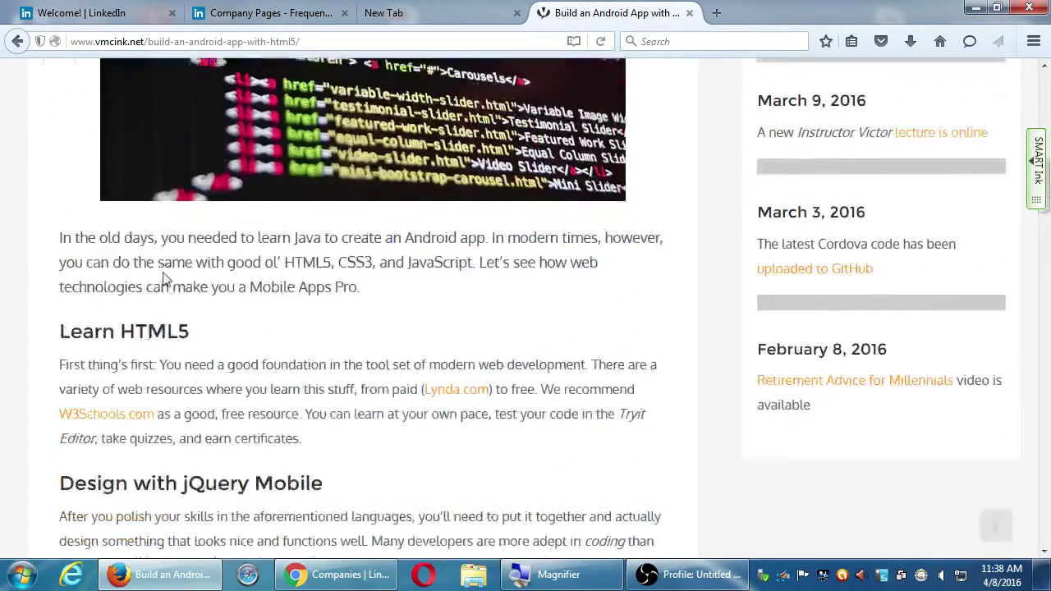
{"action": "scroll", "coordinate": [164, 279], "scroll_direction": "down", "scroll_amount": 9}
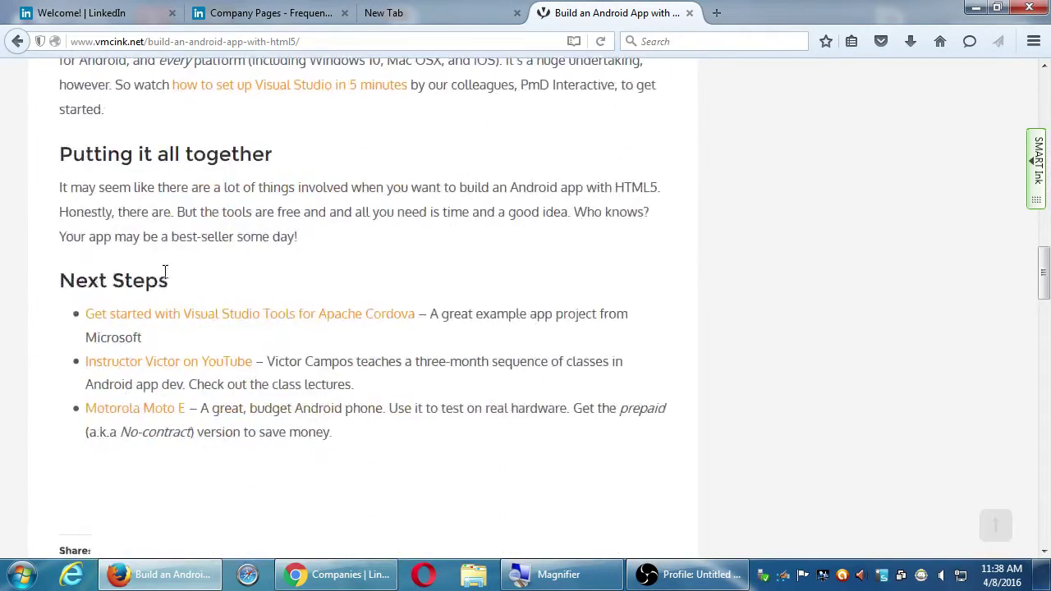
{"action": "scroll", "coordinate": [164, 275], "scroll_direction": "up", "scroll_amount": 18}
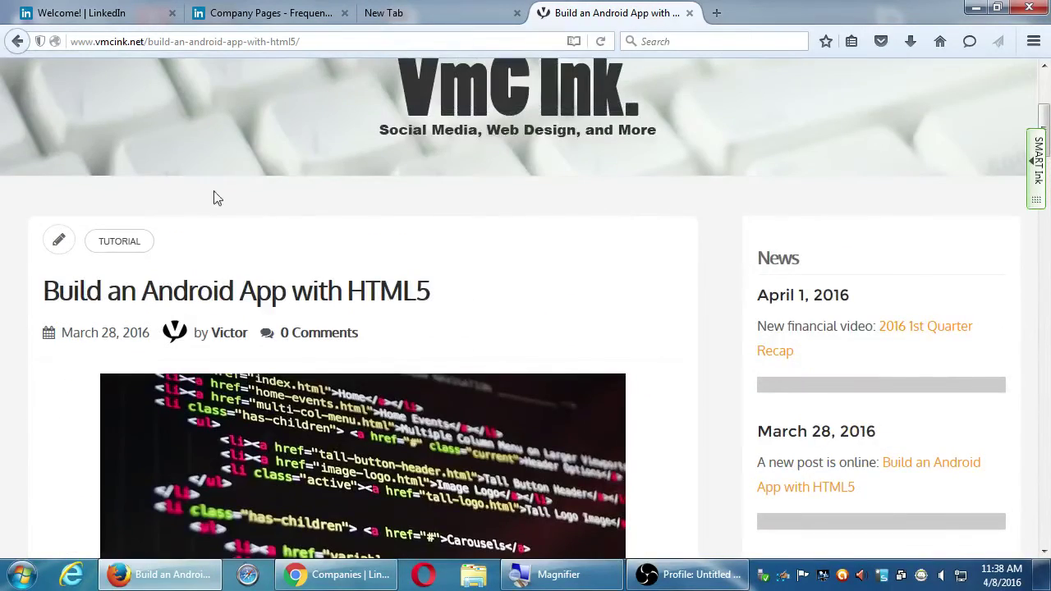
{"action": "left_click", "coordinate": [251, 41]}
- Copy the Android HTML5 post's URL from the address bar, checking its More share options along the way
{"action": "right_click", "coordinate": [251, 42]}
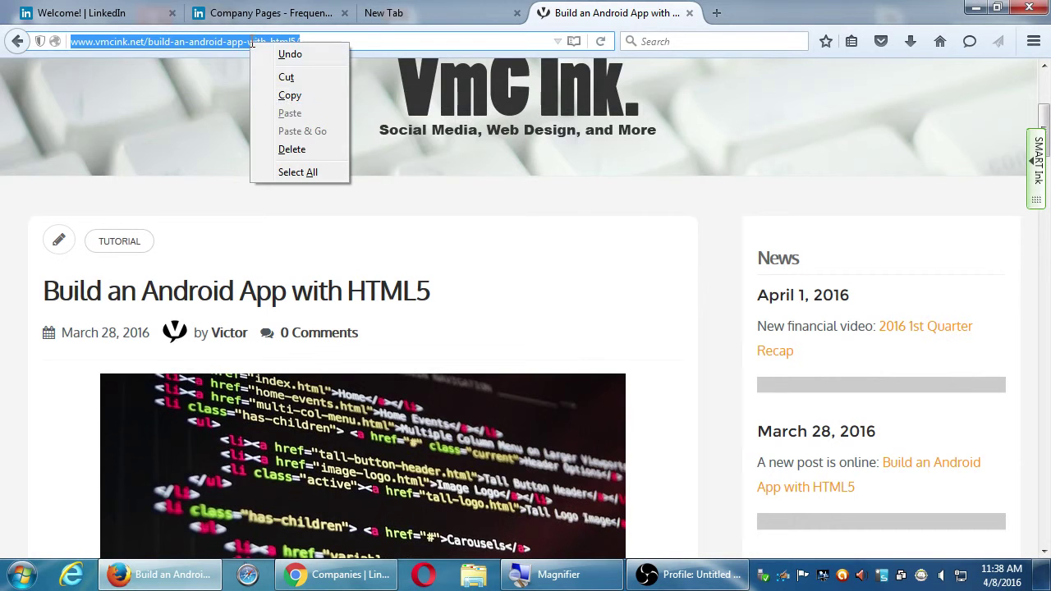
{"action": "left_click", "coordinate": [289, 96]}
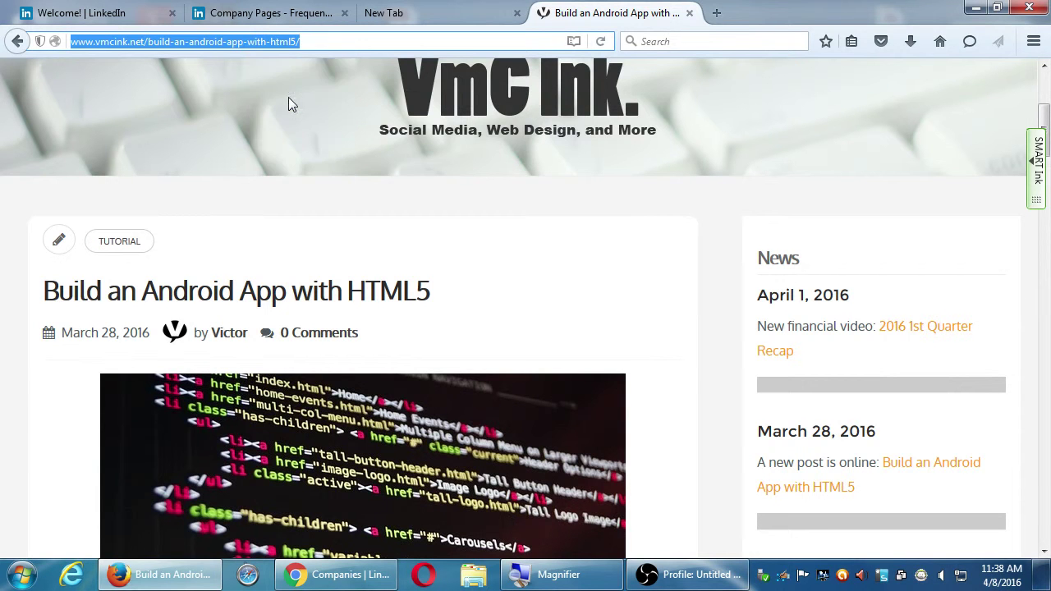
{"action": "scroll", "coordinate": [708, 371], "scroll_direction": "down", "scroll_amount": 18}
{"action": "scroll", "coordinate": [709, 375], "scroll_direction": "down", "scroll_amount": 8}
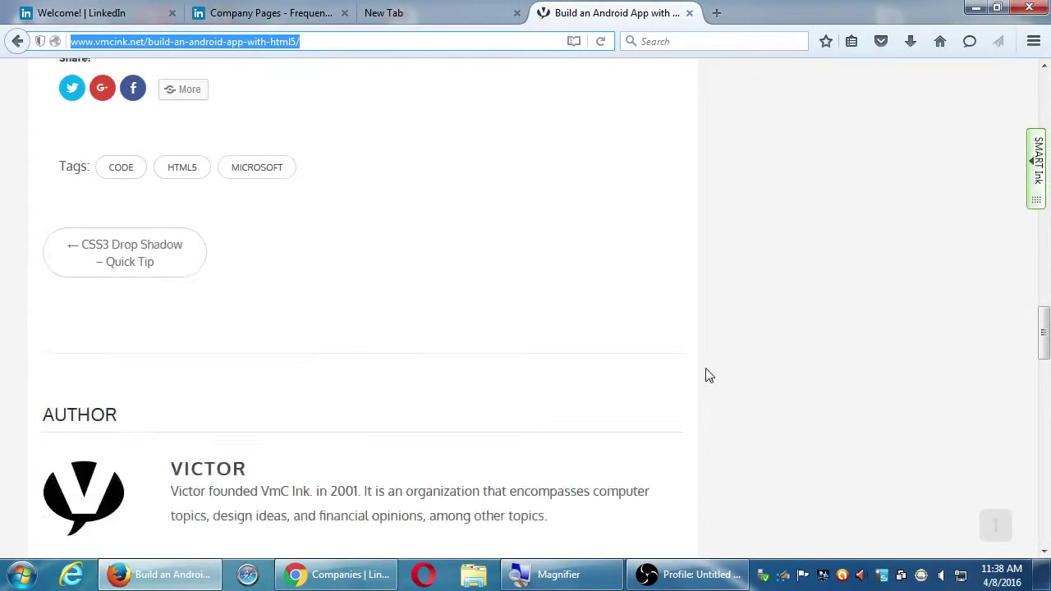
{"action": "scroll", "coordinate": [707, 375], "scroll_direction": "up", "scroll_amount": 3}
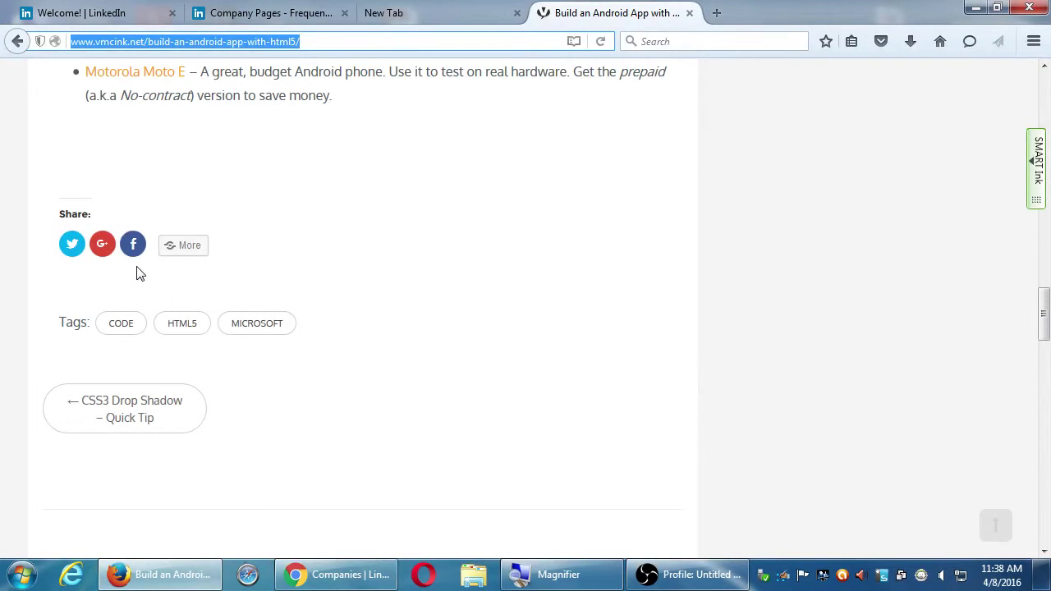
{"action": "left_click", "coordinate": [185, 257]}
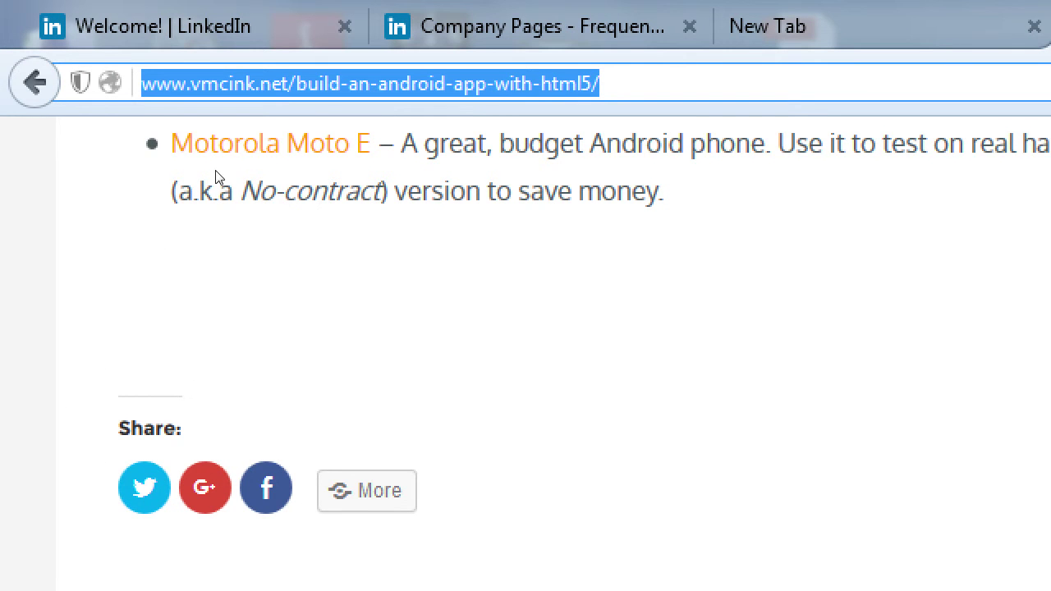
{"action": "scroll", "coordinate": [101, 272], "scroll_direction": "up", "scroll_amount": 3}
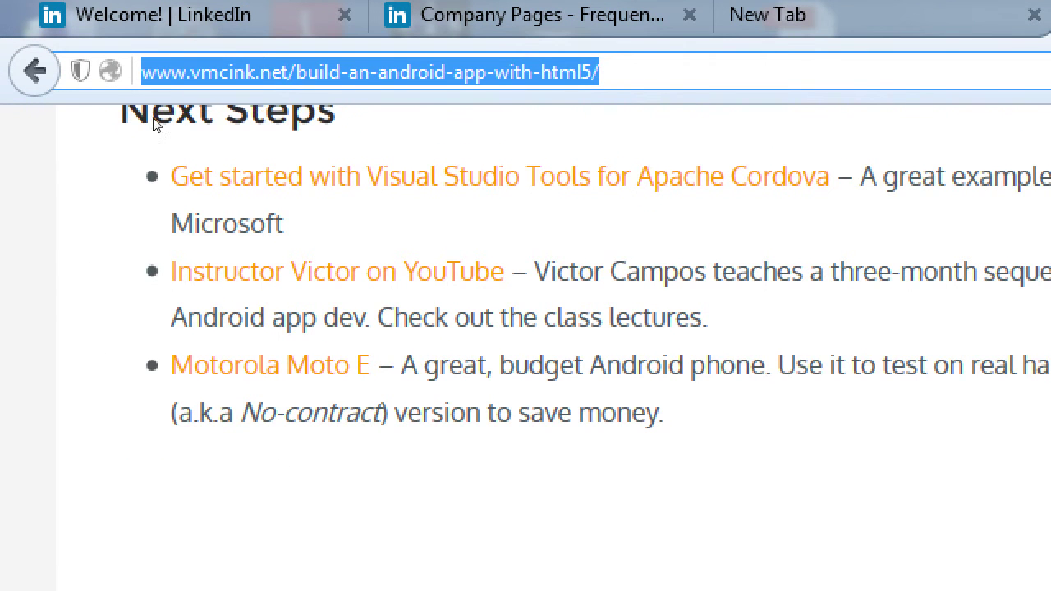
{"action": "right_click", "coordinate": [184, 83]}
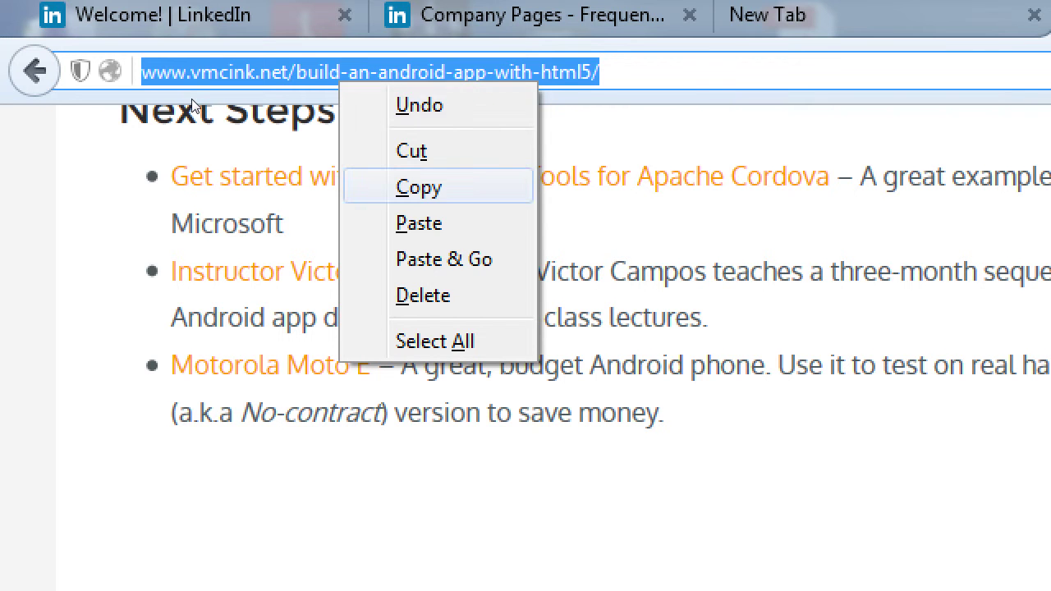
{"action": "left_click", "coordinate": [419, 187]}
{"action": "left_click", "coordinate": [120, 11]}
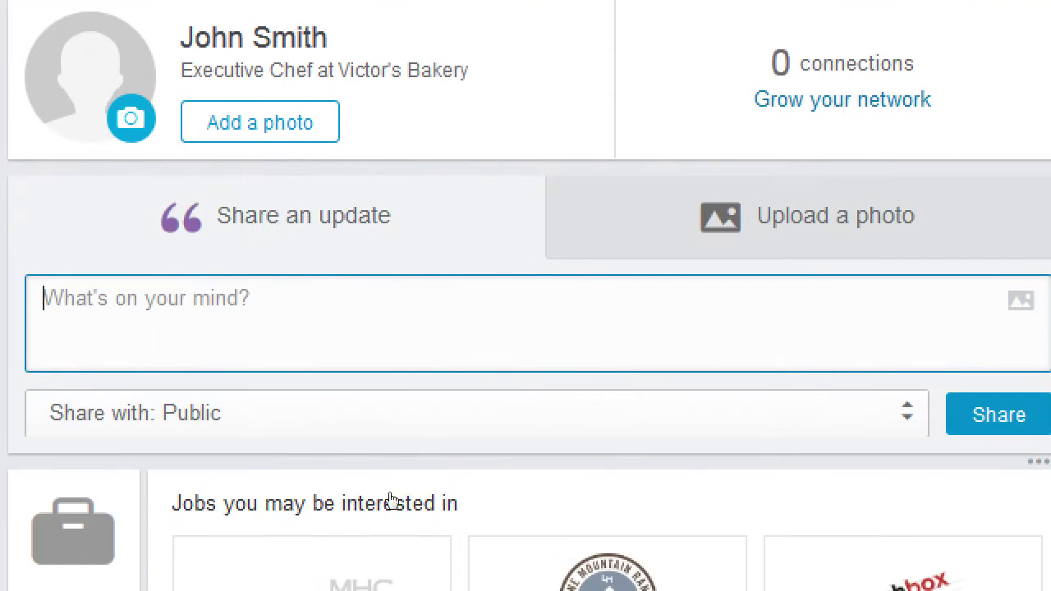
- Paste the post link into a new update and edit the preview description to end 'use on multiple platforms.'
{"action": "key", "text": "ctrl+v"}
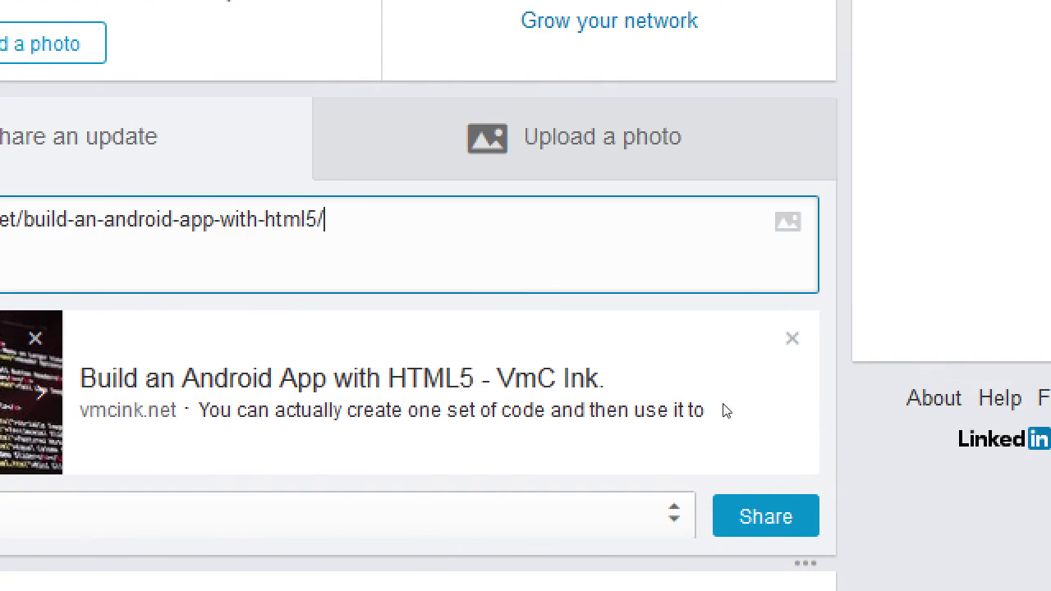
{"action": "left_click", "coordinate": [390, 433]}
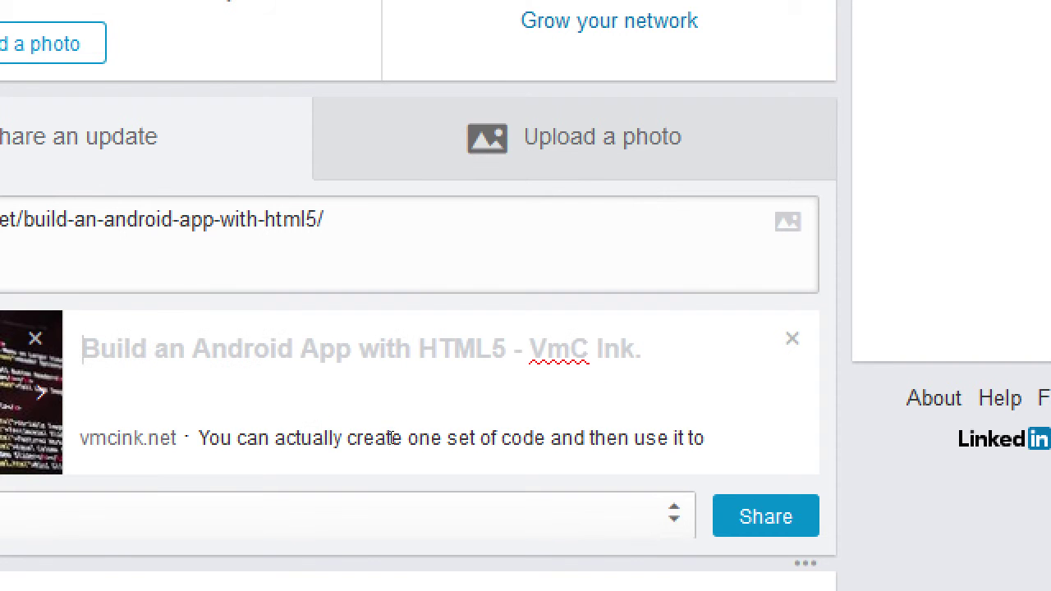
{"action": "left_click", "coordinate": [684, 491]}
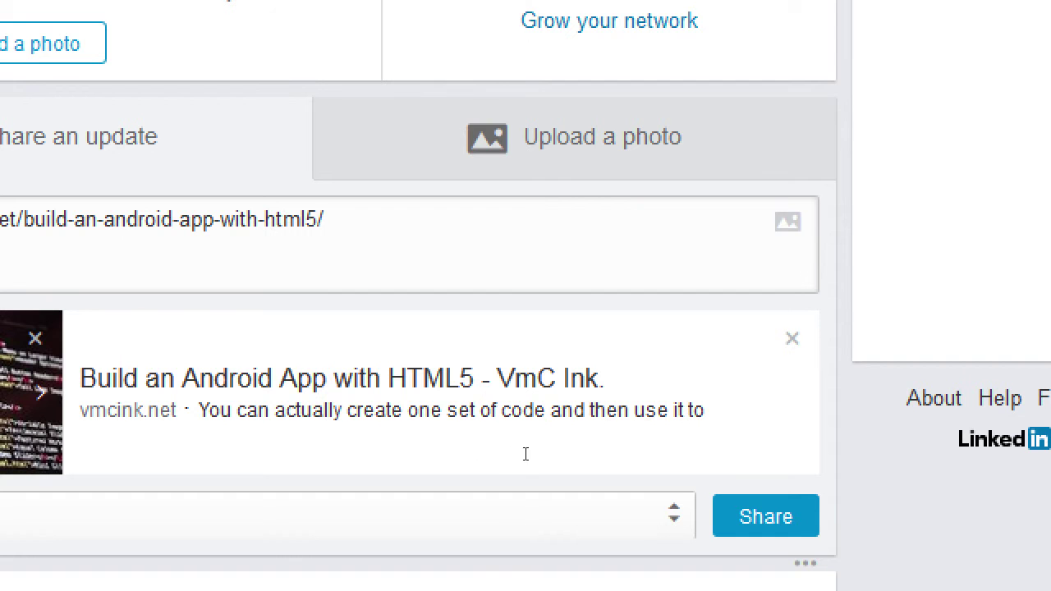
{"action": "left_click", "coordinate": [580, 448]}
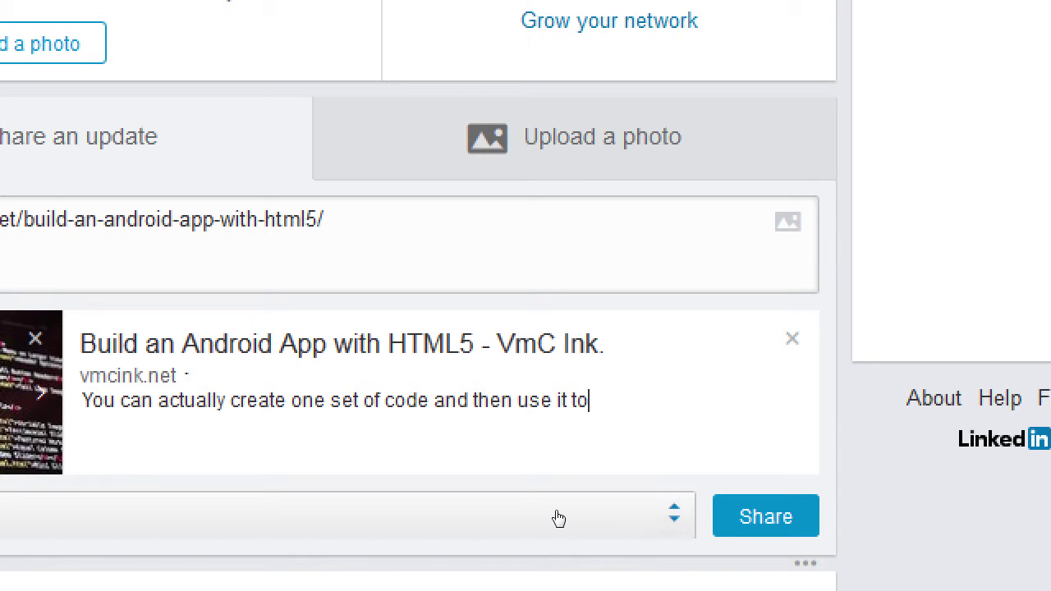
{"action": "key", "text": "BackSpace"}
{"action": "key", "text": "BackSpace"}
{"action": "key", "text": "BackSpace"}
{"action": "key", "text": "BackSpace"}
{"action": "key", "text": "BackSpace"}
{"action": "type", "text": "on mul"}
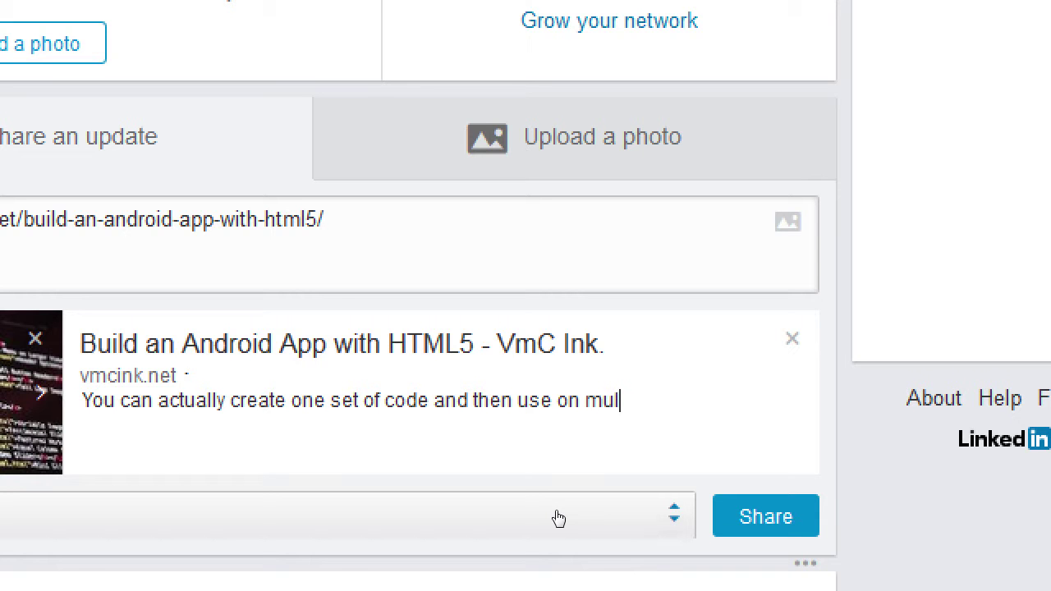
{"action": "type", "text": "tiple platforms"}
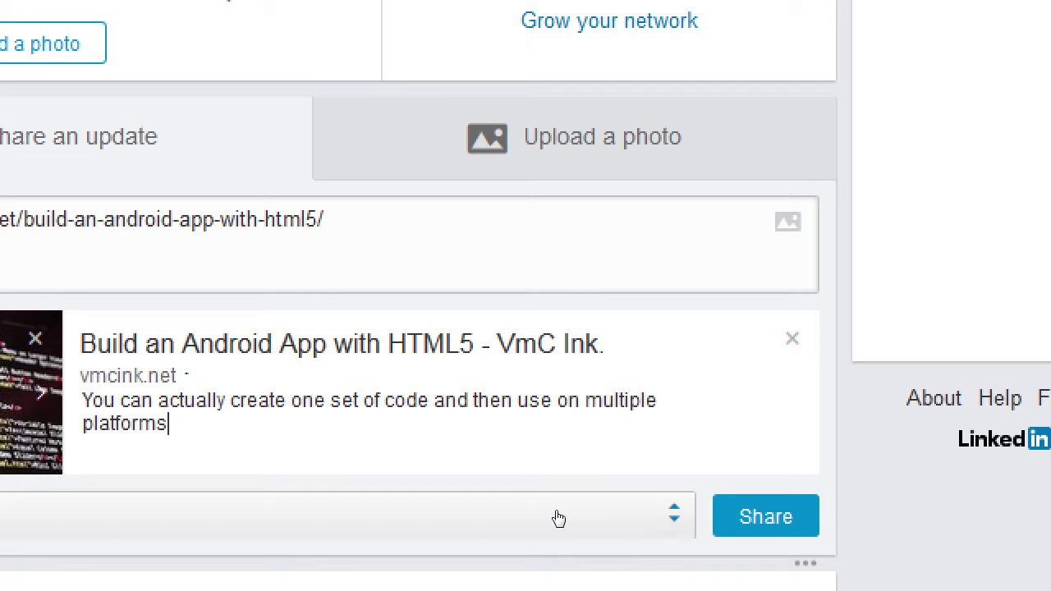
{"action": "type", "text": "."}
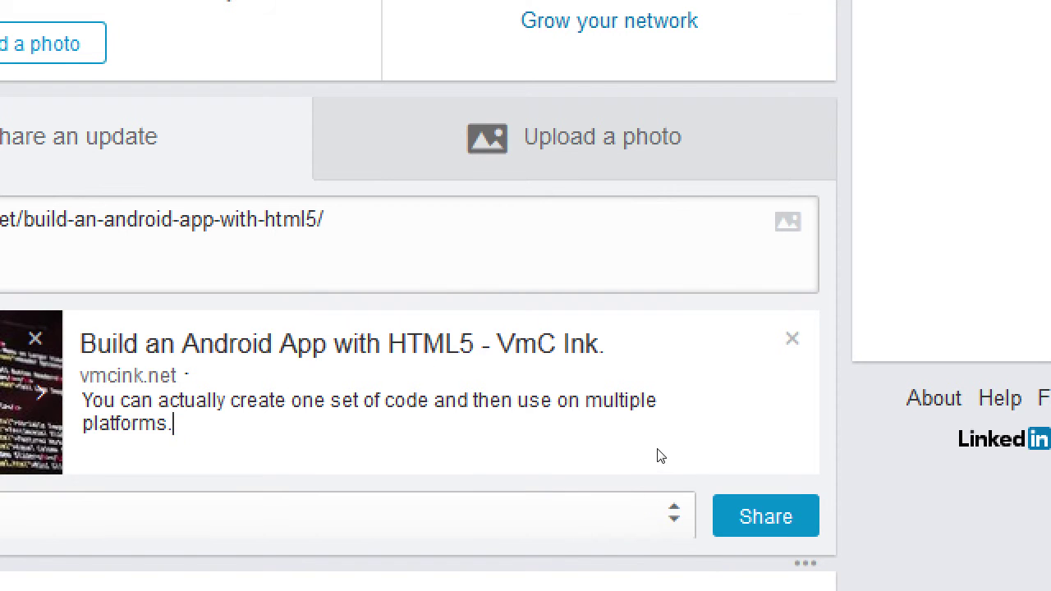
{"action": "left_click", "coordinate": [660, 456]}
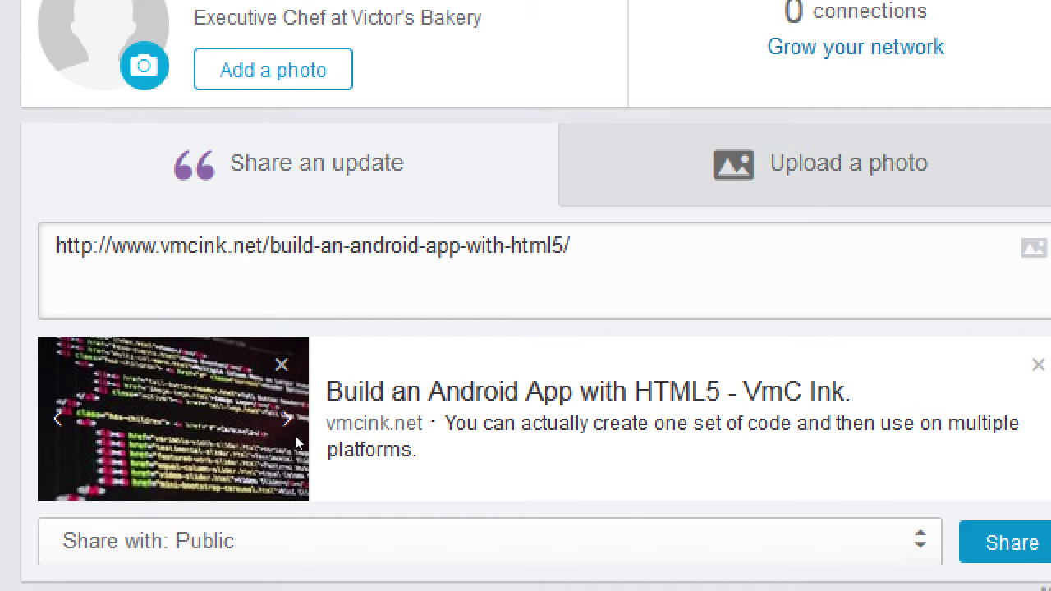
- Push the pasted URL down to a second line of the update, undoing an accidental deletion
{"action": "left_click_drag", "start_coordinate": [426, 370], "coordinate": [135, 358]}
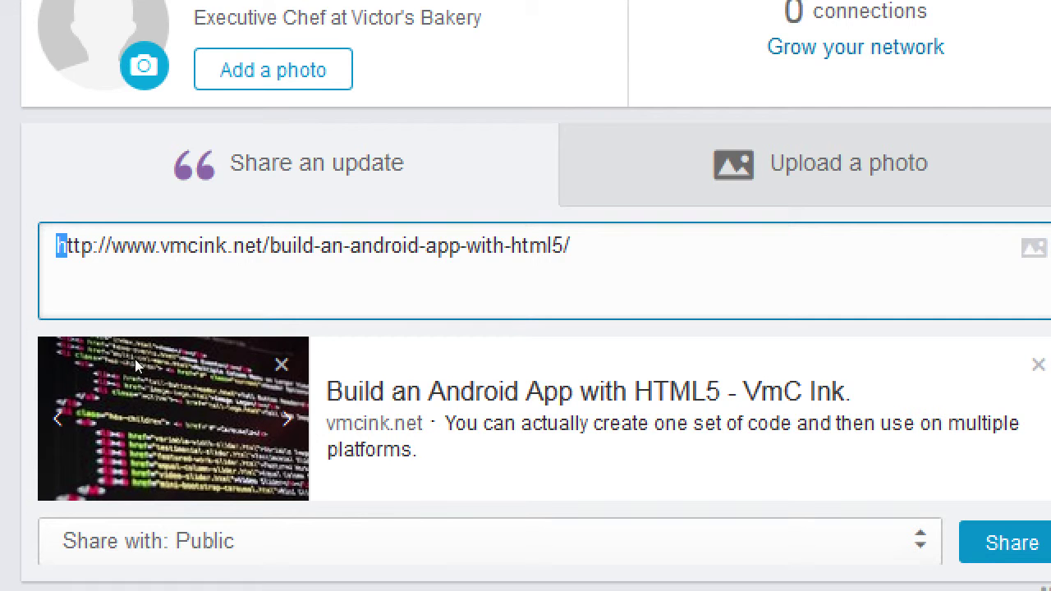
{"action": "key", "text": "ctrl+s"}
{"action": "key", "text": "Escape"}
{"action": "key", "text": "ctrl+a"}
{"action": "key", "text": "BackSpace"}
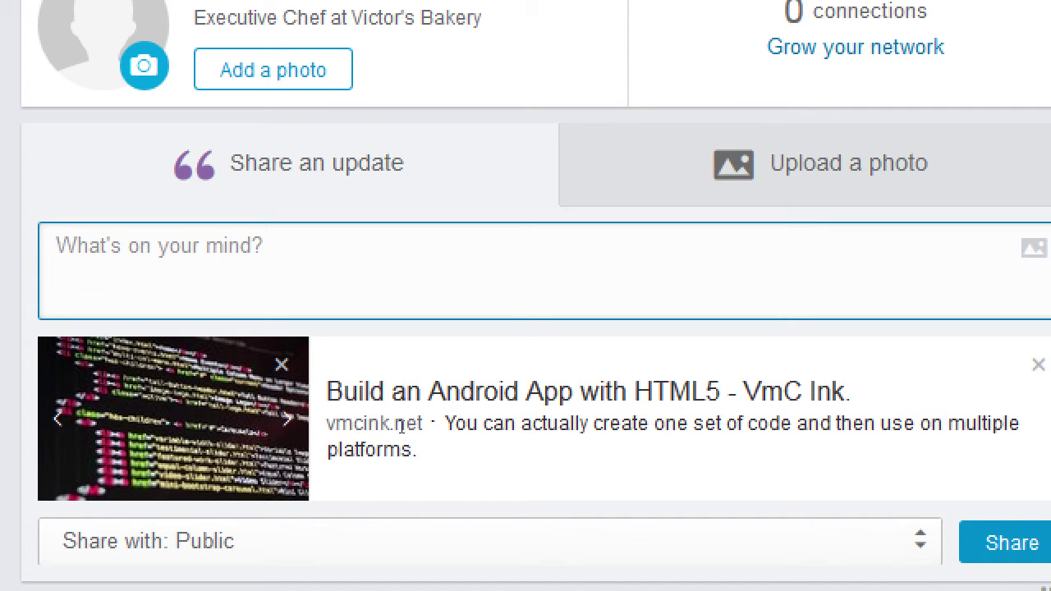
{"action": "key", "text": "ctrl+z"}
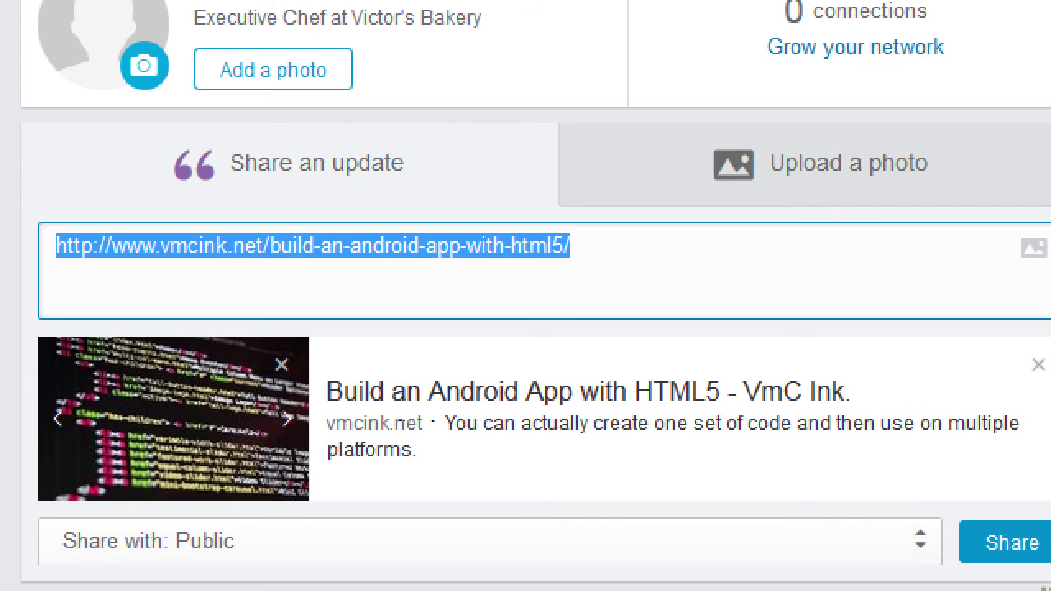
{"action": "key", "text": "Left"}
{"action": "key", "text": "Return"}
- Type 'Have you read our latest article on how to quickly and easily build an app?' above the link
{"action": "type", "text": "fdssfdafds"}
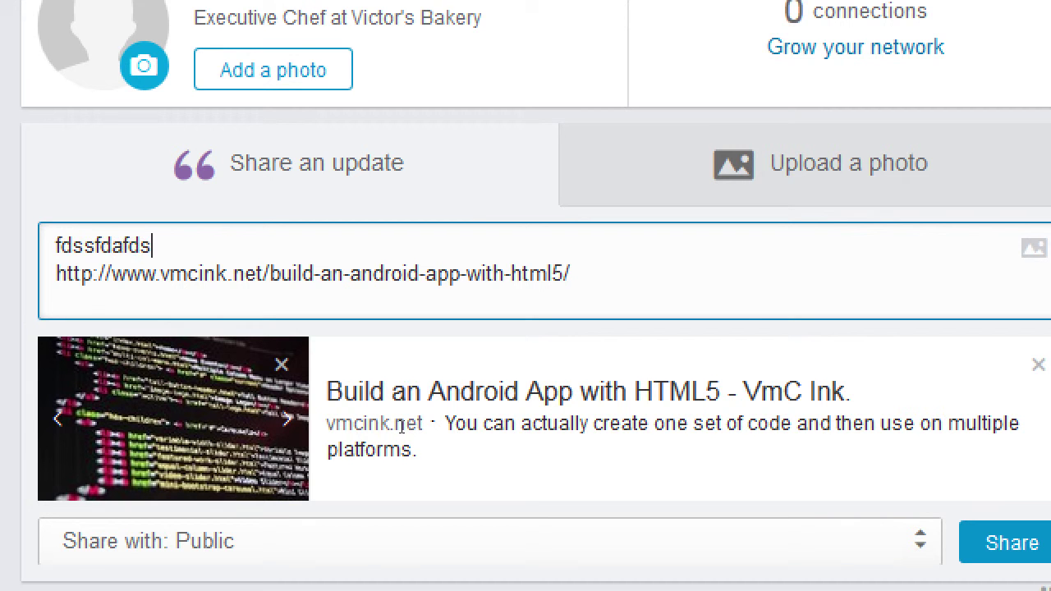
{"action": "type", "text": "afdsafdsadsfadsfafds"}
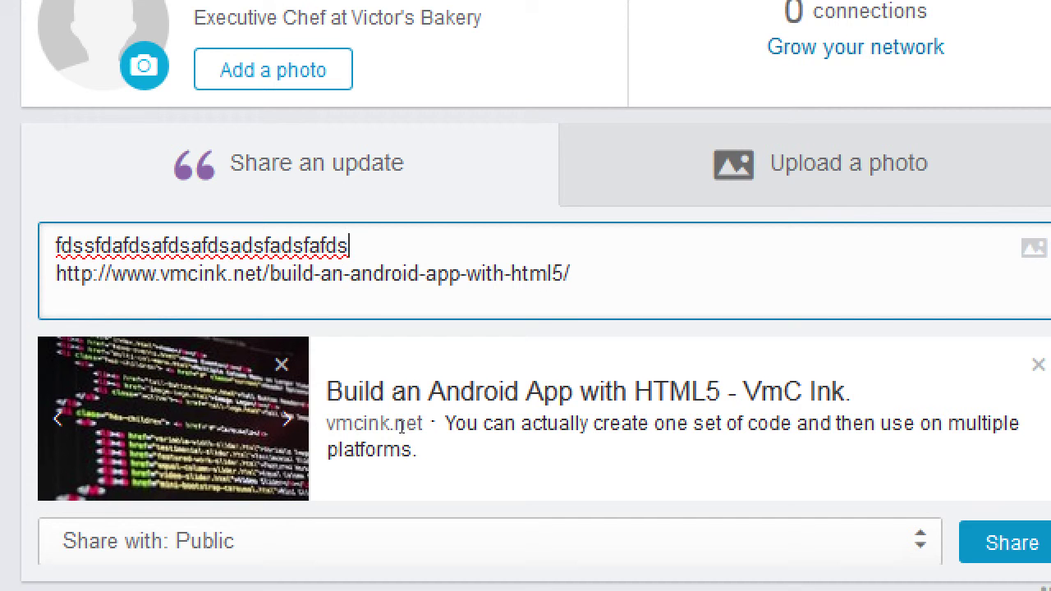
{"action": "key", "text": "shift+Home"}
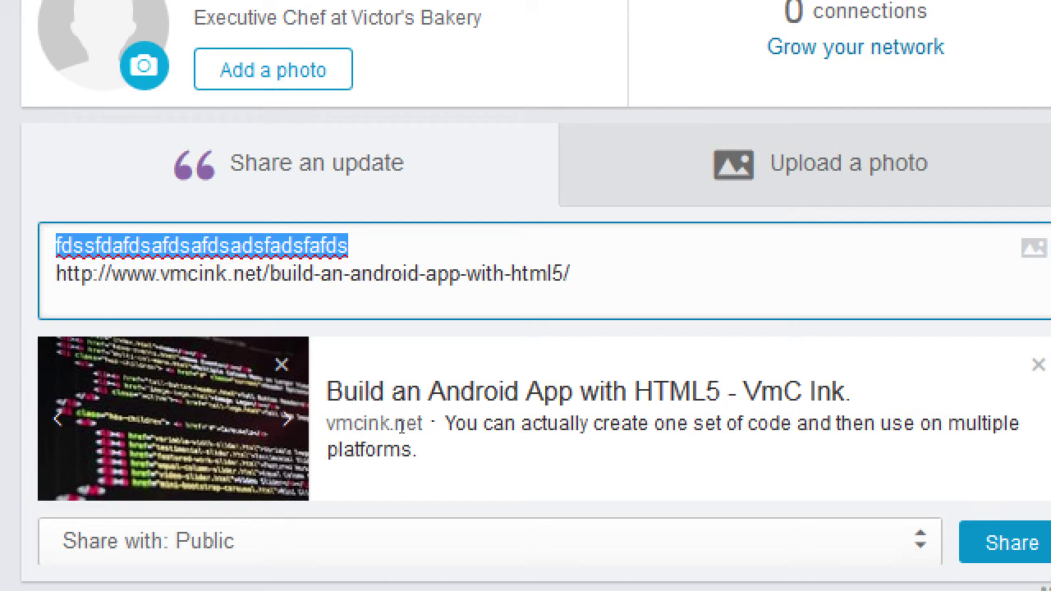
{"action": "type", "text": "Haqve y"}
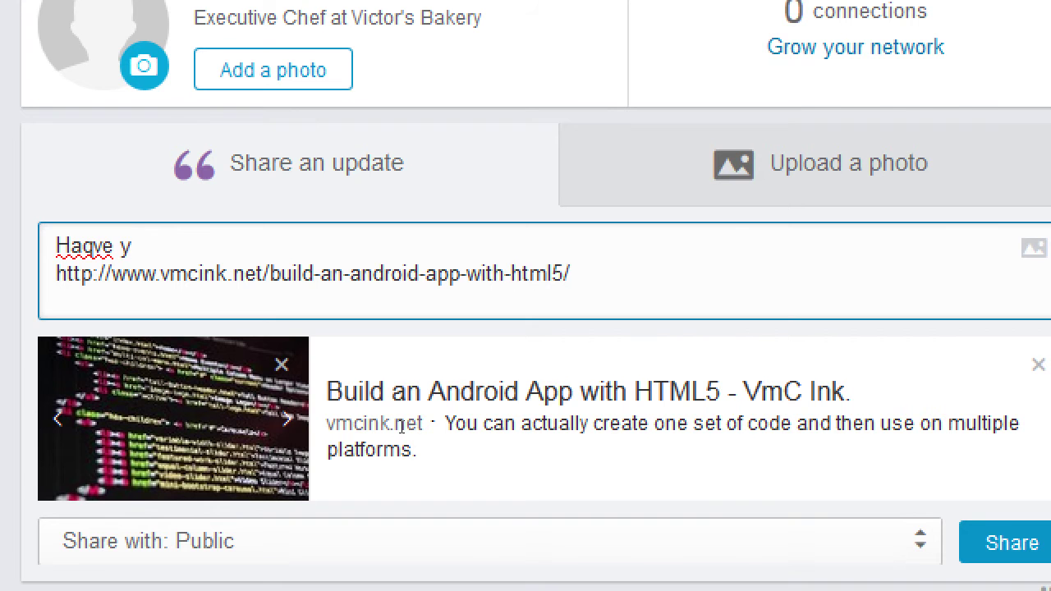
{"action": "key", "text": "ctrl+a"}
{"action": "type", "text": "Have you read our late"}
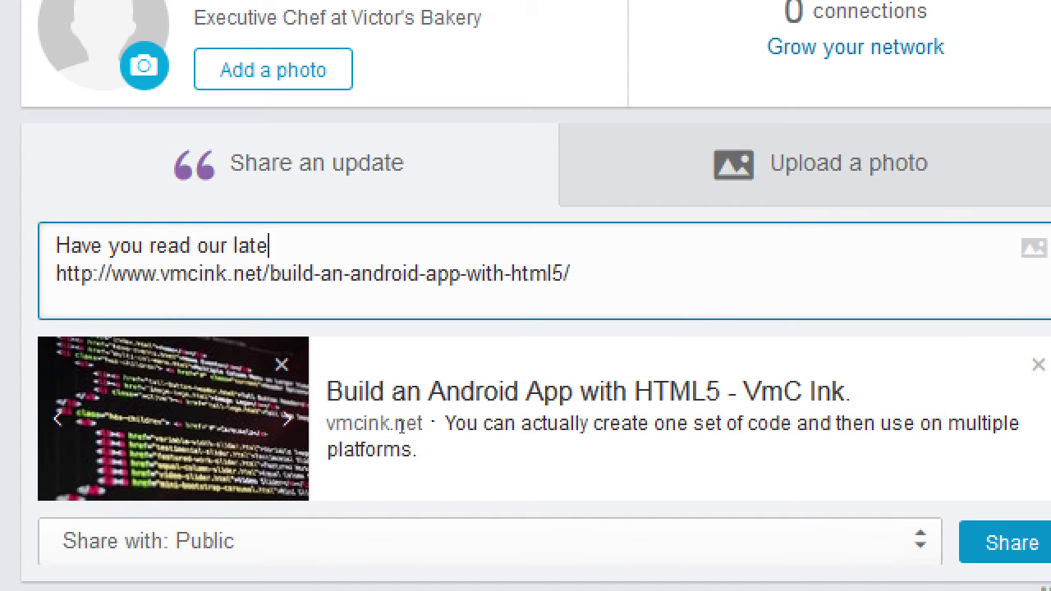
{"action": "type", "text": "st article on how"}
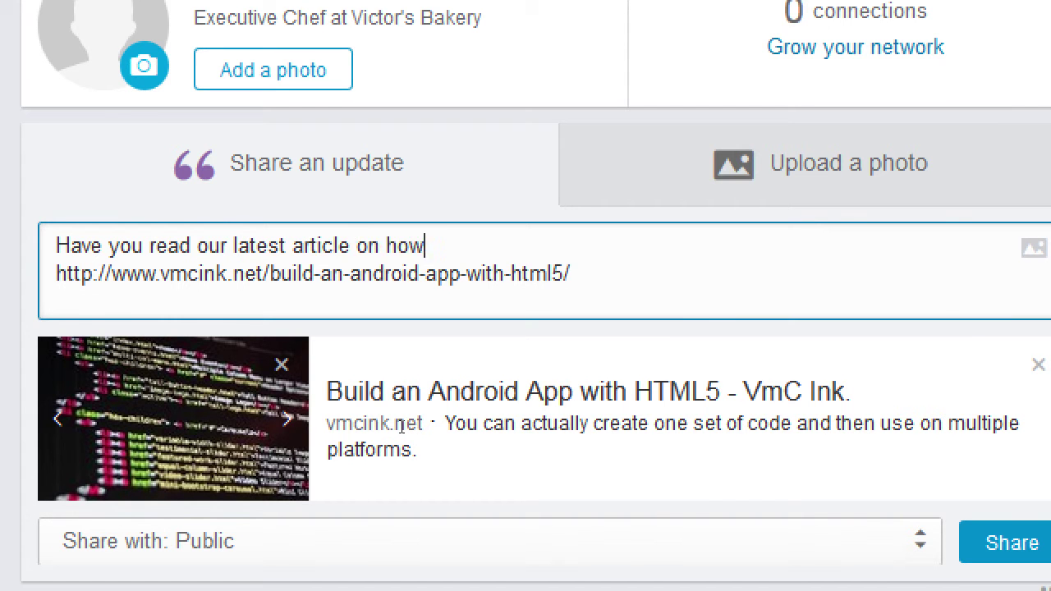
{"action": "type", "text": " to quickly and easily t"}
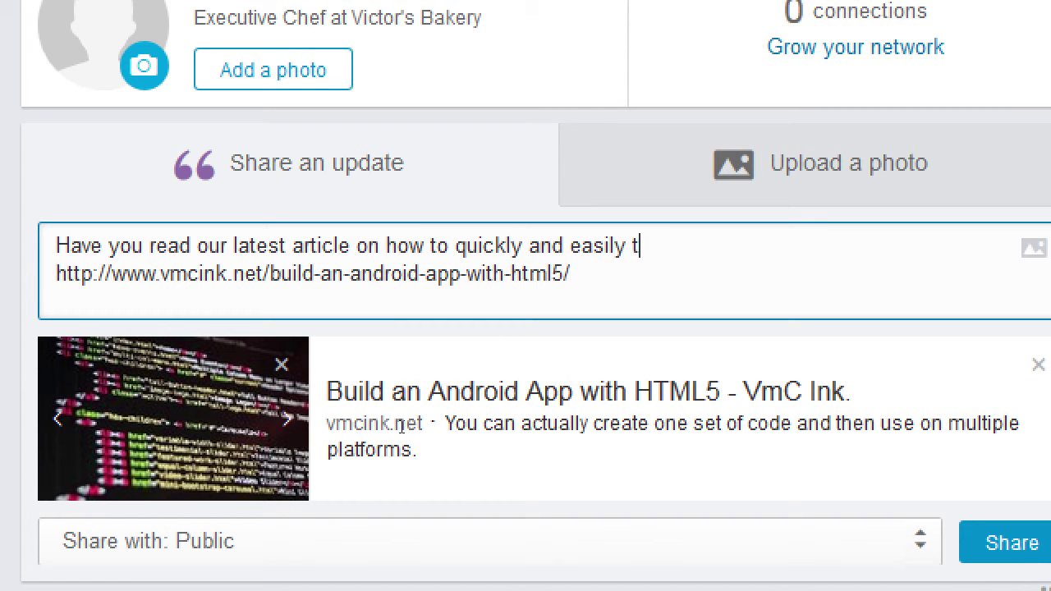
{"action": "key", "text": "BackSpace"}
{"action": "type", "text": "build an app?"}
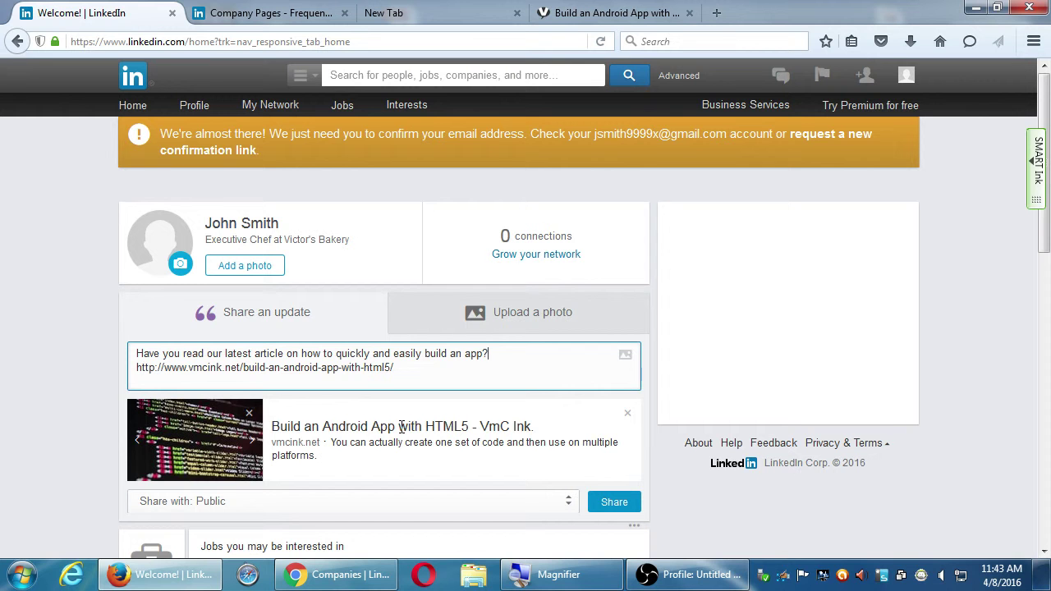
{"action": "mouse_move", "coordinate": [423, 103]}
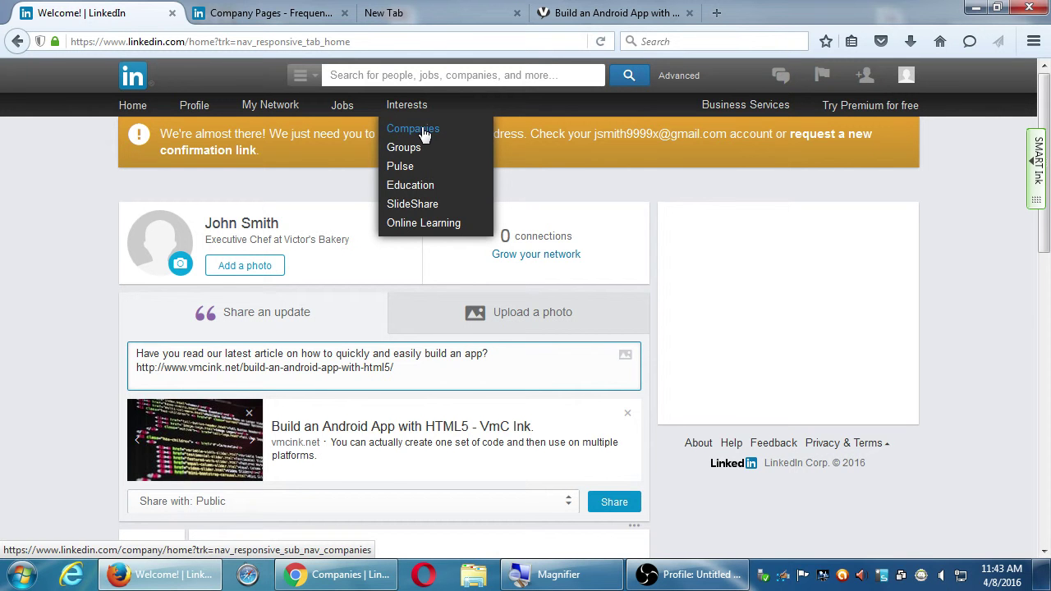
{"action": "scroll", "coordinate": [666, 456], "scroll_direction": "down", "scroll_amount": 1}
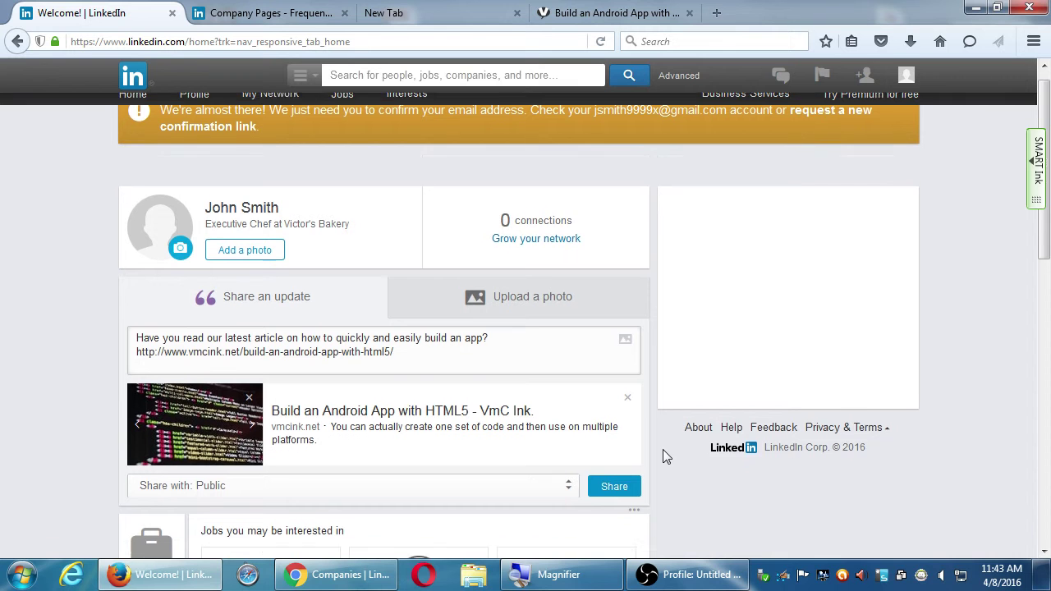
{"action": "scroll", "coordinate": [664, 451], "scroll_direction": "down", "scroll_amount": 1}
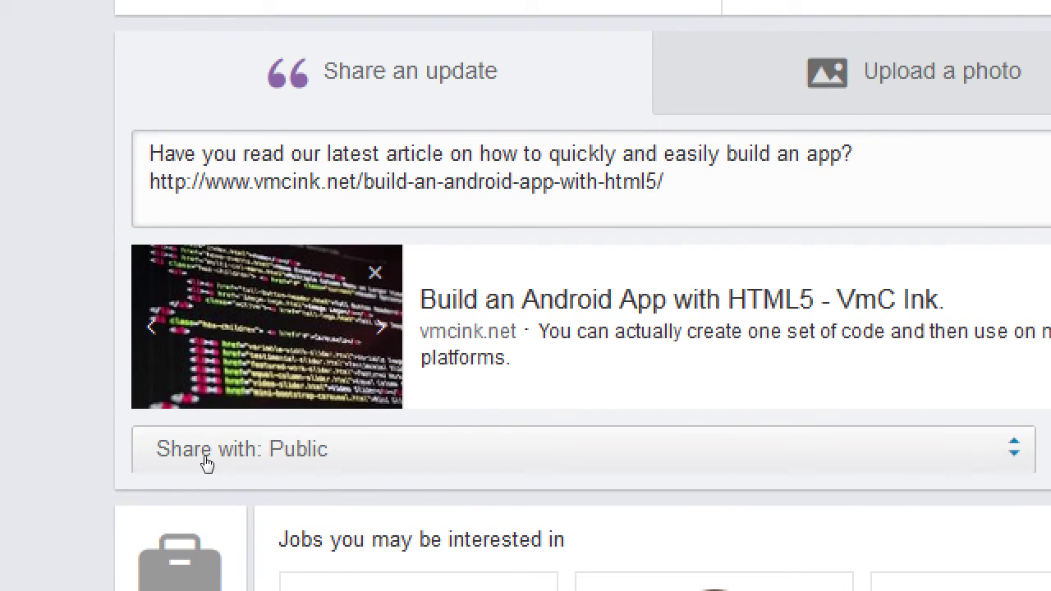
{"action": "left_click", "coordinate": [261, 512]}
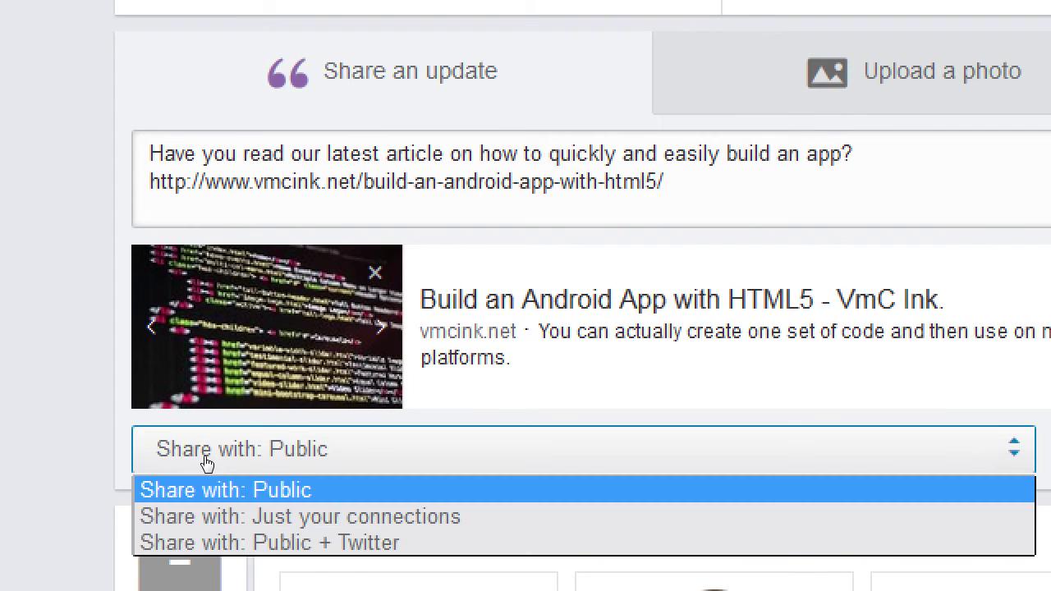
{"action": "key", "text": "Down"}
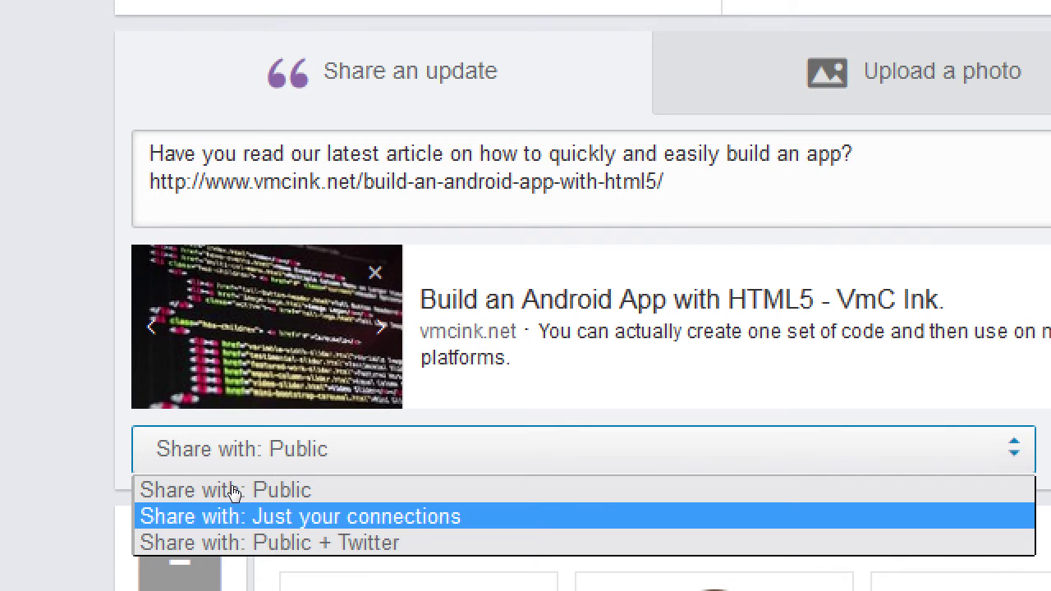
{"action": "key", "text": "Down"}
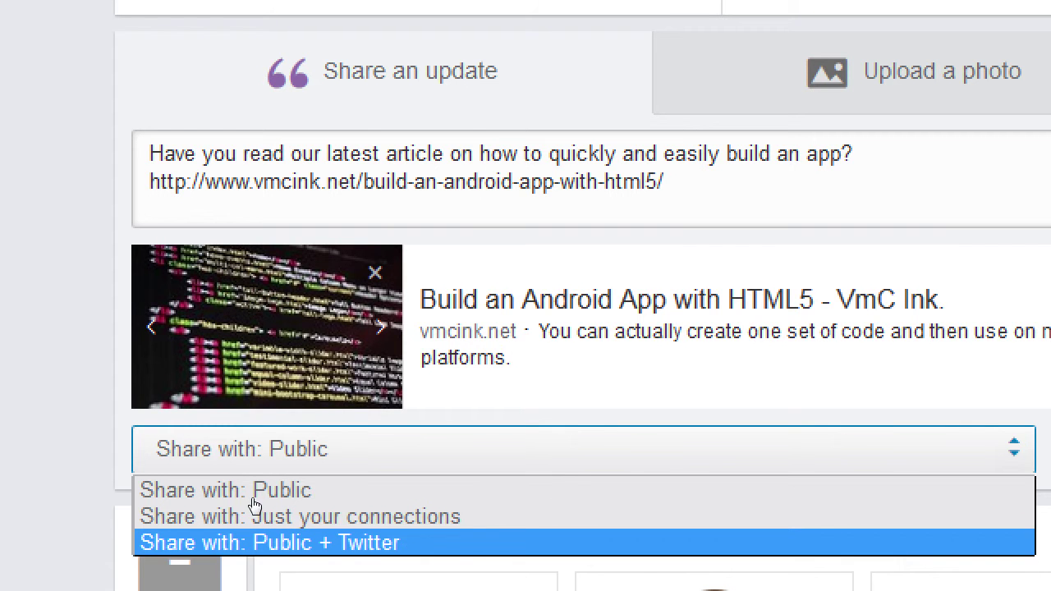
{"action": "key", "text": "Return"}
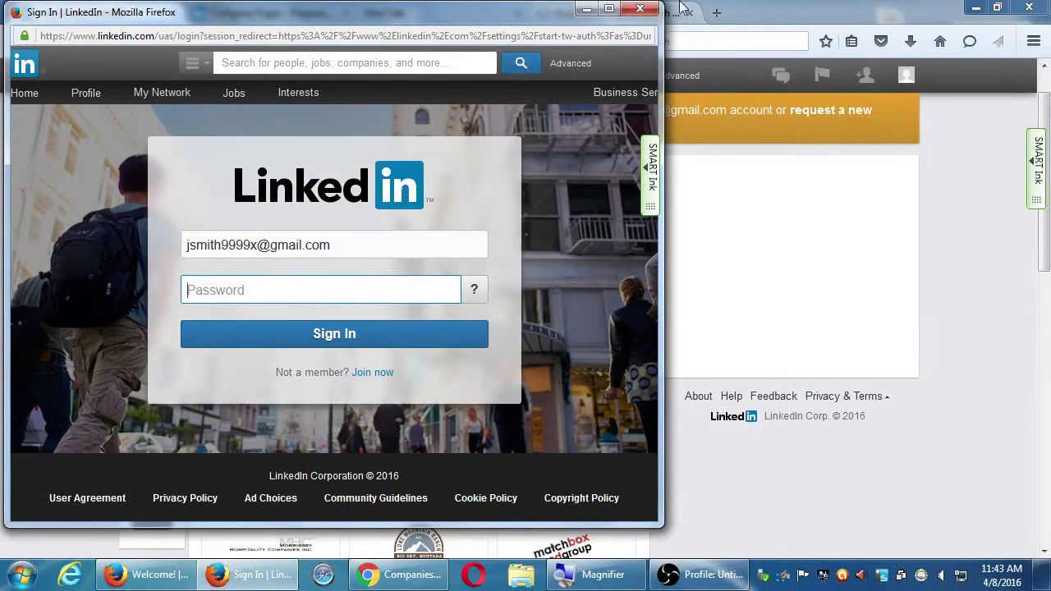
{"action": "left_click", "coordinate": [639, 8]}
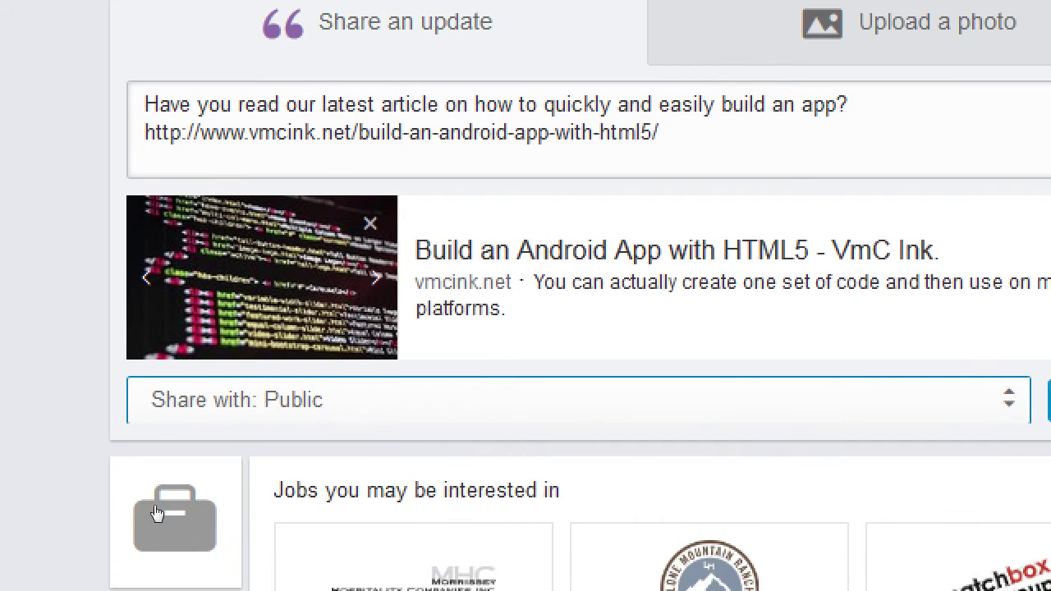
{"action": "left_click", "coordinate": [184, 579]}
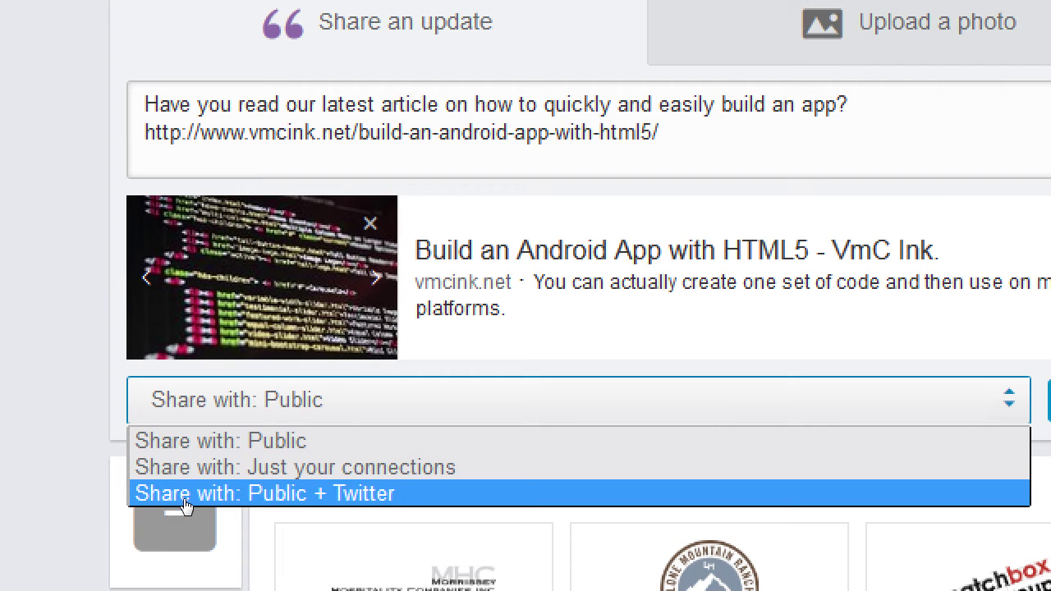
{"action": "key", "text": "Up"}
{"action": "key", "text": "Up"}
{"action": "key", "text": "Up"}
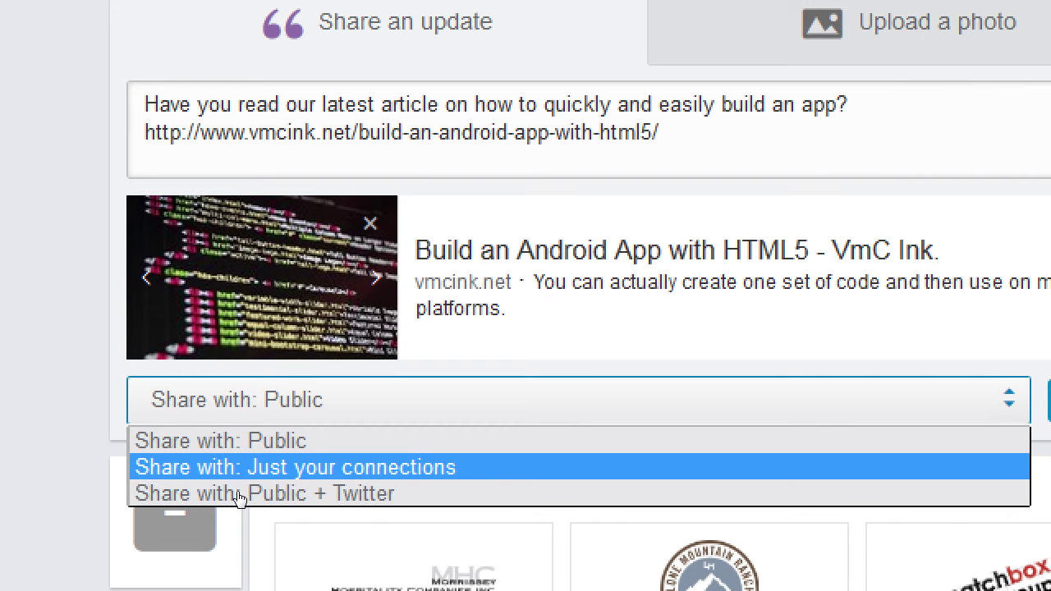
{"action": "key", "text": "Return"}
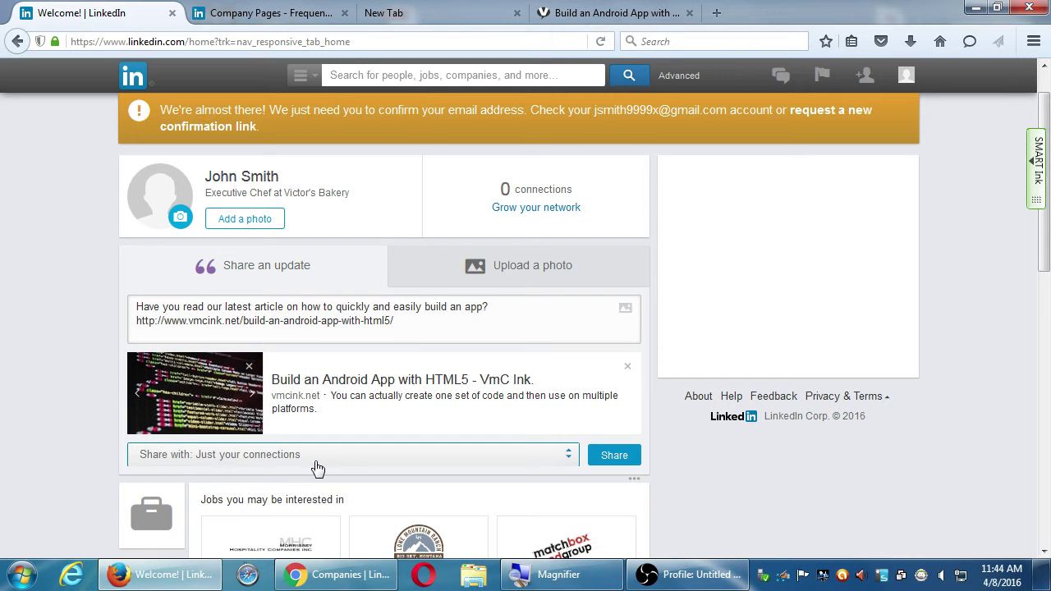
{"action": "left_click", "coordinate": [317, 465]}
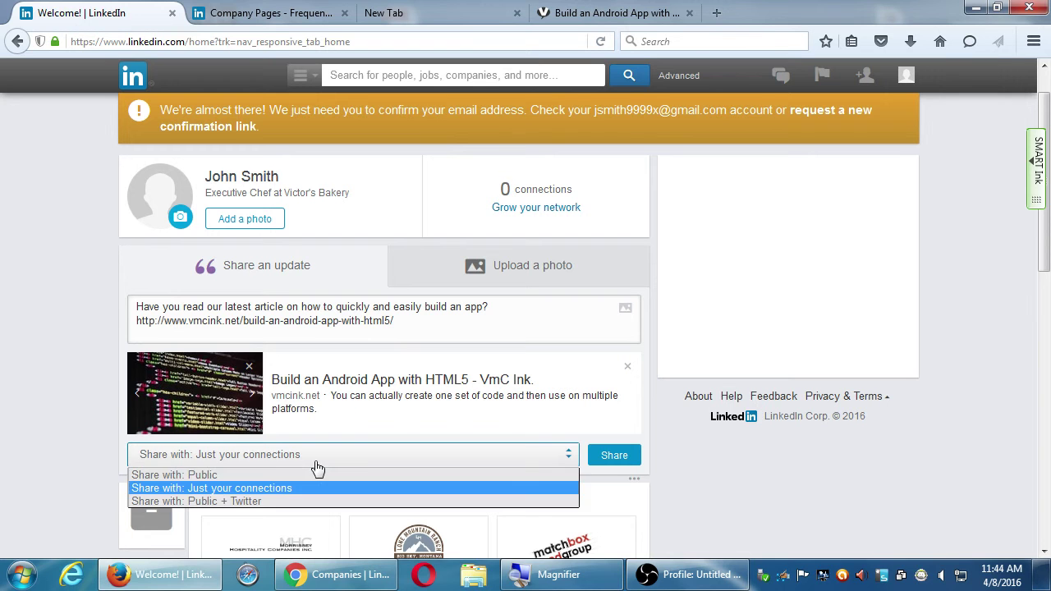
{"action": "left_click", "coordinate": [304, 473]}
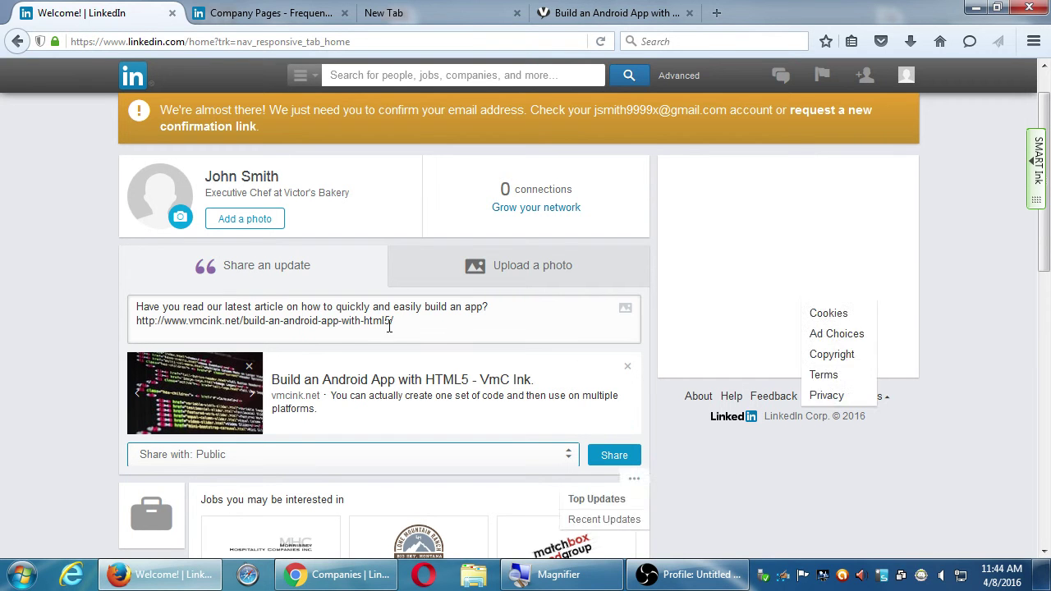
- Share the app-building update to the feed, then open and close the recent searches list
{"action": "left_click", "coordinate": [629, 462]}
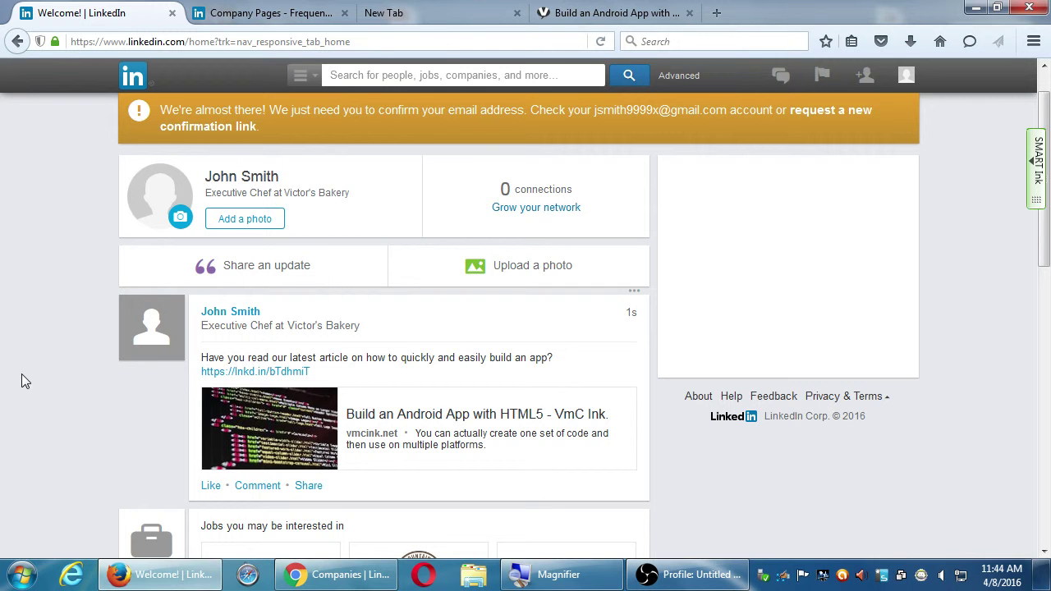
{"action": "mouse_move", "coordinate": [505, 123]}
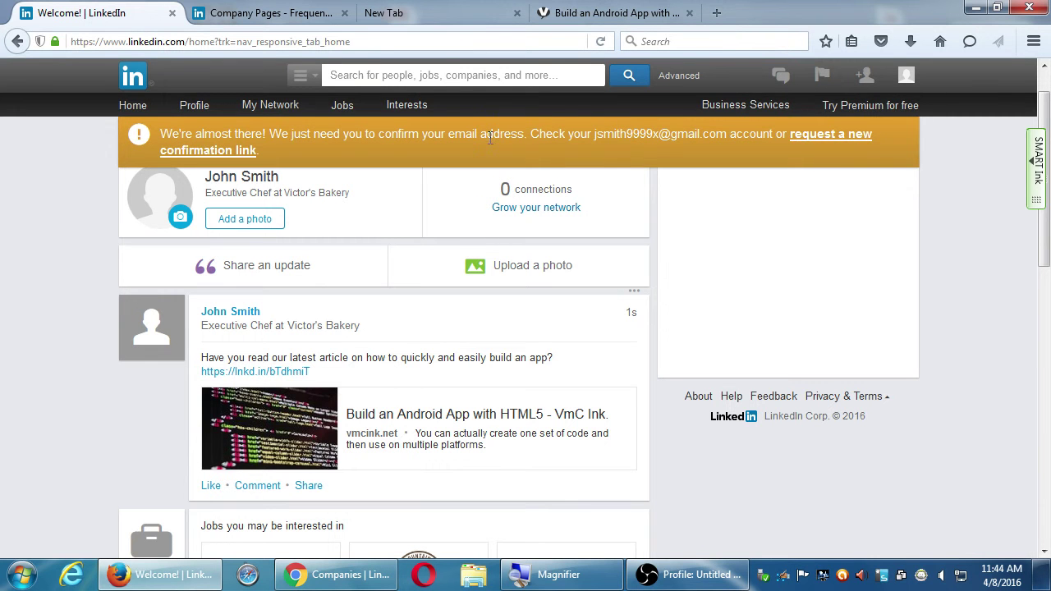
{"action": "left_click", "coordinate": [476, 77]}
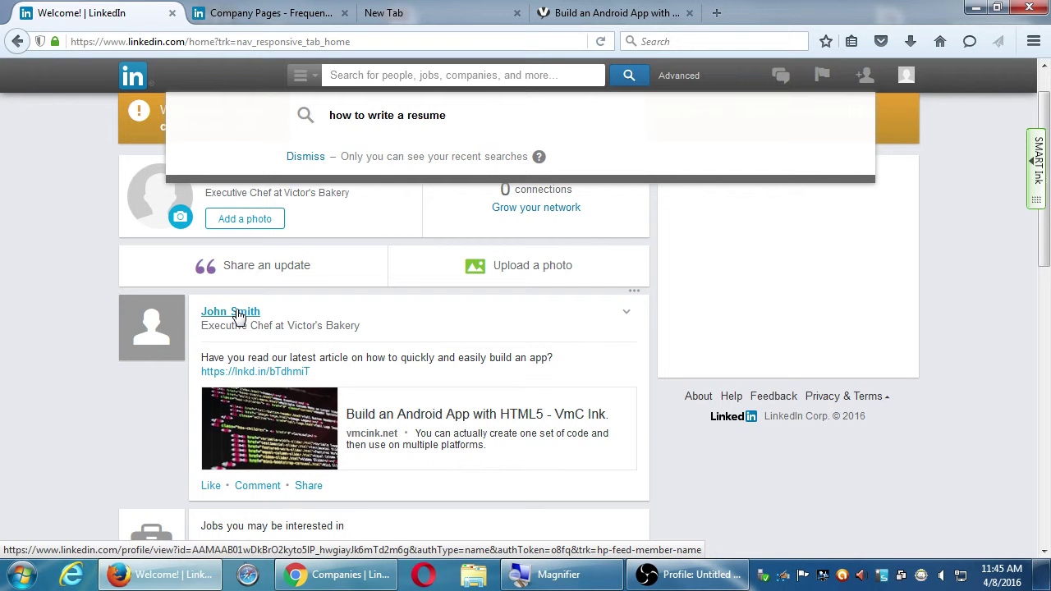
{"action": "left_click", "coordinate": [75, 302]}
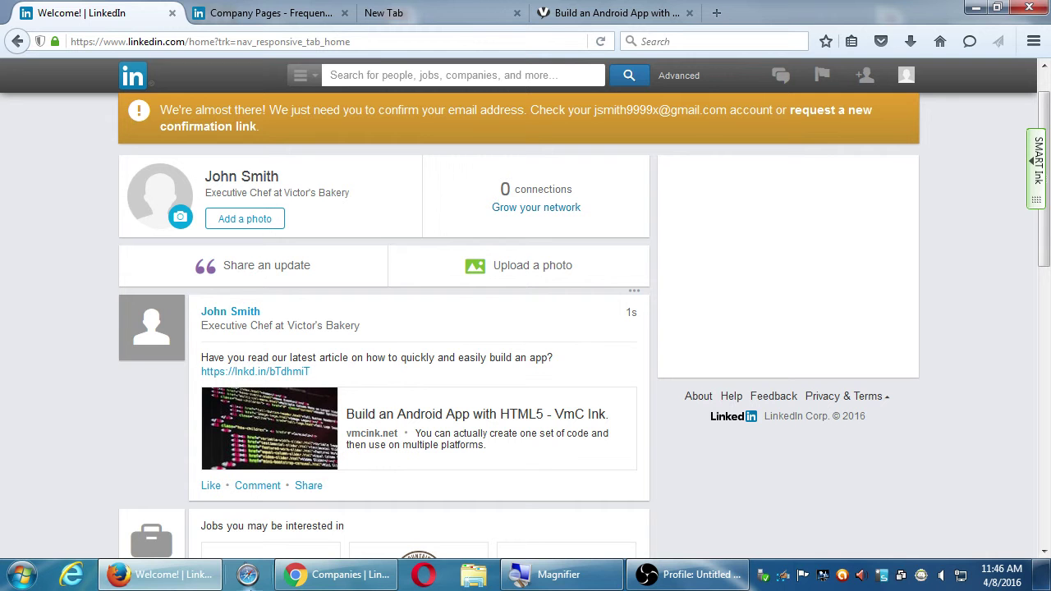
- Attach the Jellyfish, then Hydrangeas sample photo to the update, and remove the Hydrangeas attachment
{"action": "left_click", "coordinate": [660, 575]}
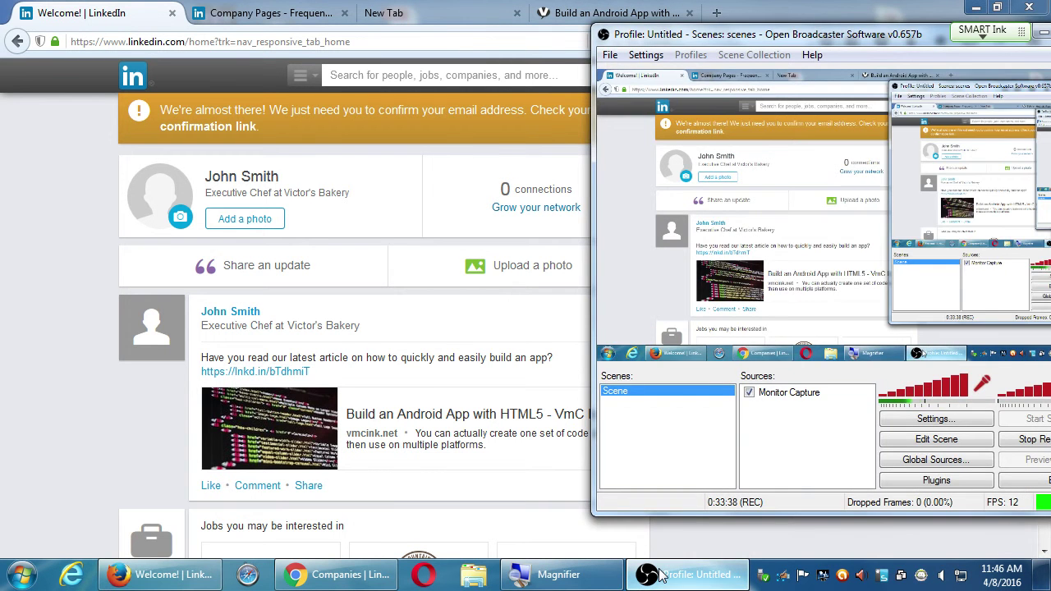
{"action": "left_click", "coordinate": [662, 575]}
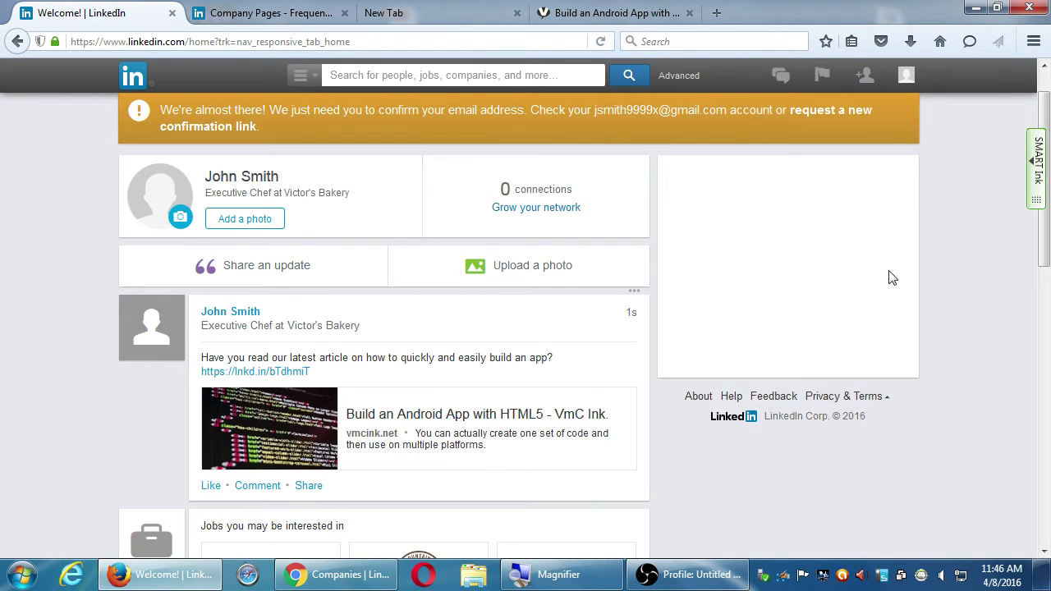
{"action": "left_click", "coordinate": [535, 268]}
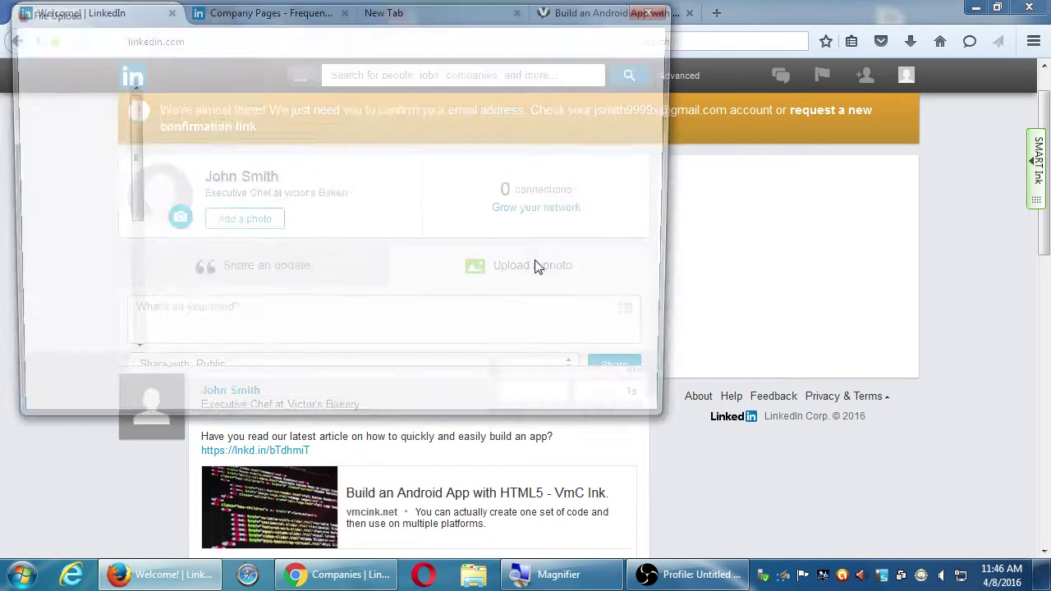
{"action": "left_click", "coordinate": [467, 166]}
{"action": "double_click", "coordinate": [467, 165]}
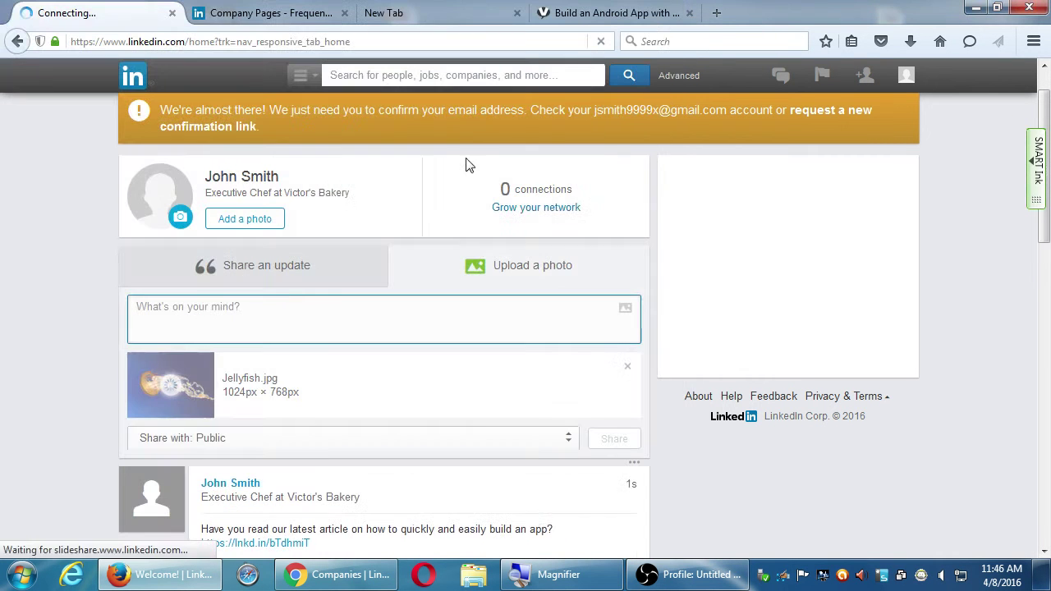
{"action": "left_click", "coordinate": [530, 268]}
{"action": "double_click", "coordinate": [378, 165]}
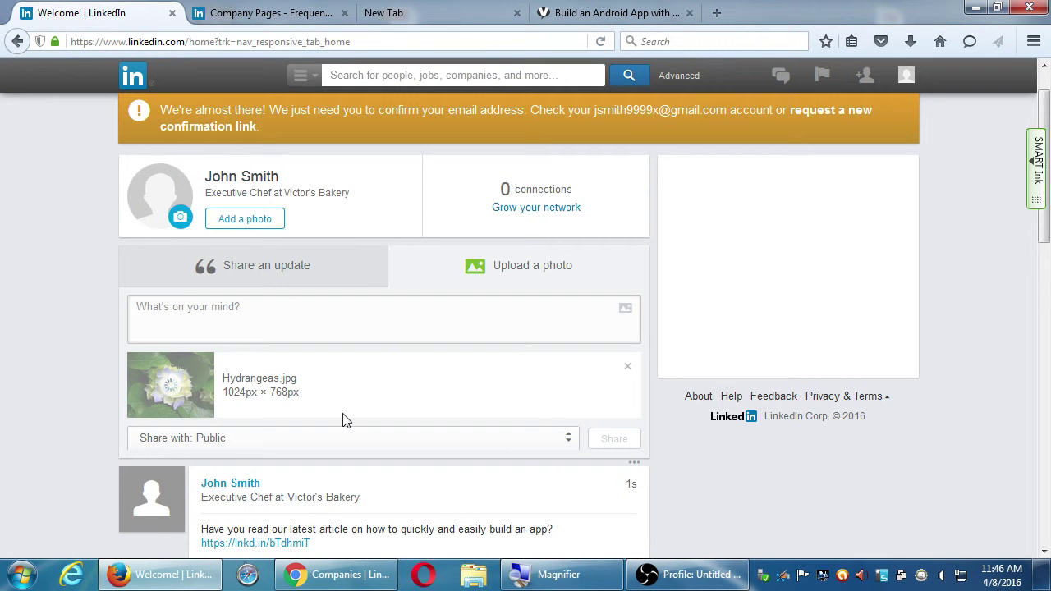
{"action": "left_click", "coordinate": [296, 328]}
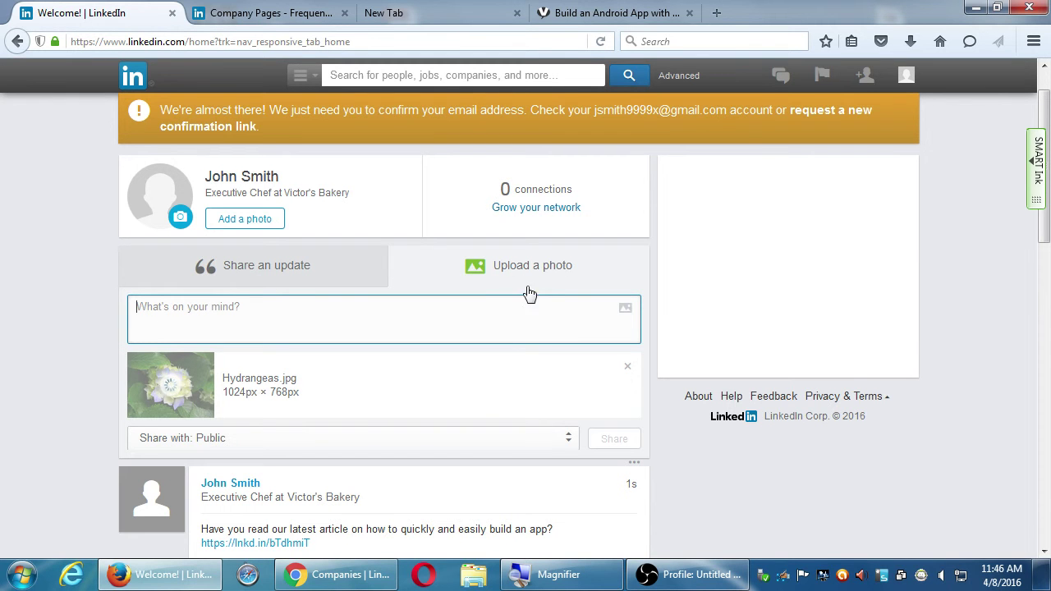
{"action": "left_click", "coordinate": [625, 370]}
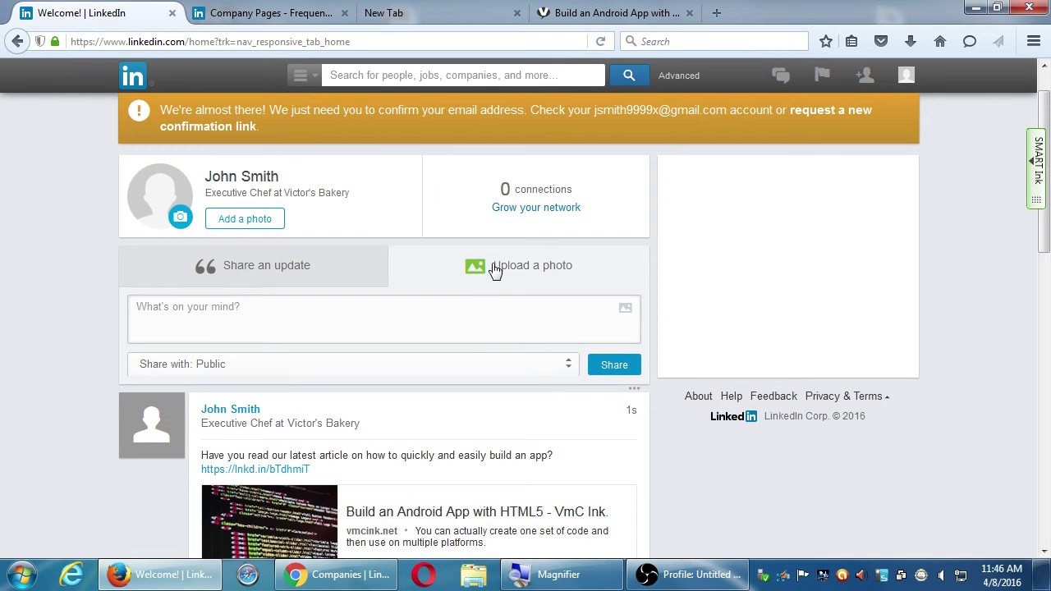
- Attach the Koala sample photo, remove it, and return to a plain text update
{"action": "left_click", "coordinate": [498, 273]}
{"action": "left_click", "coordinate": [615, 401]}
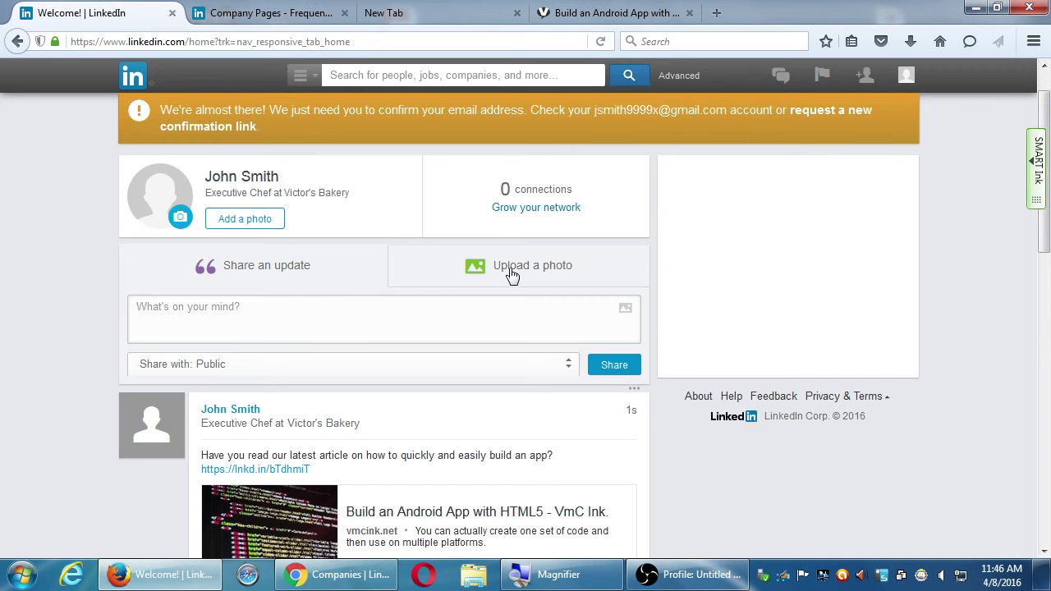
{"action": "left_click", "coordinate": [512, 275]}
{"action": "left_click", "coordinate": [625, 404]}
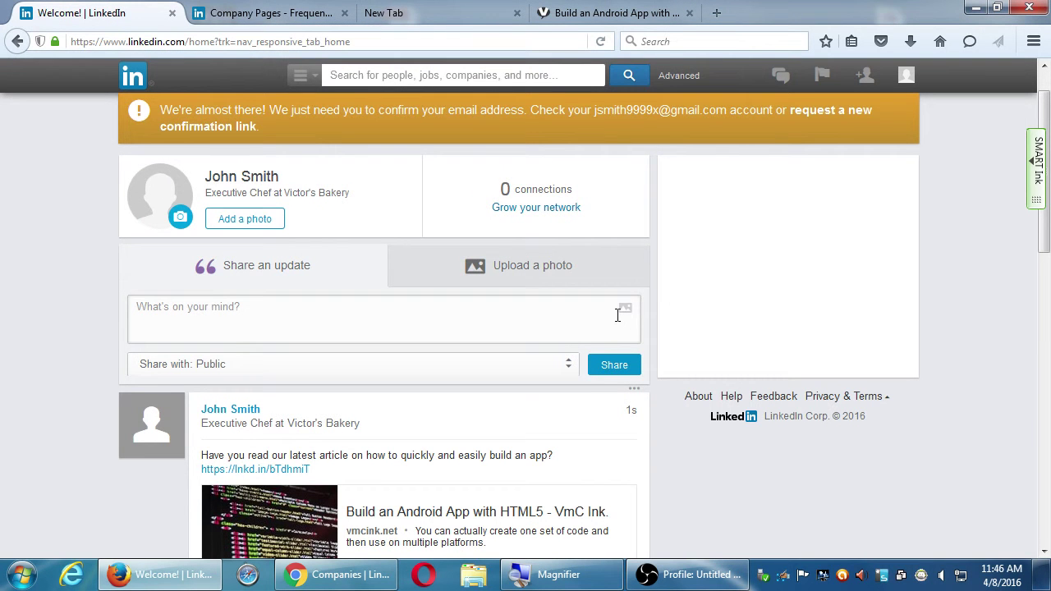
{"action": "left_click", "coordinate": [483, 272]}
{"action": "double_click", "coordinate": [537, 175]}
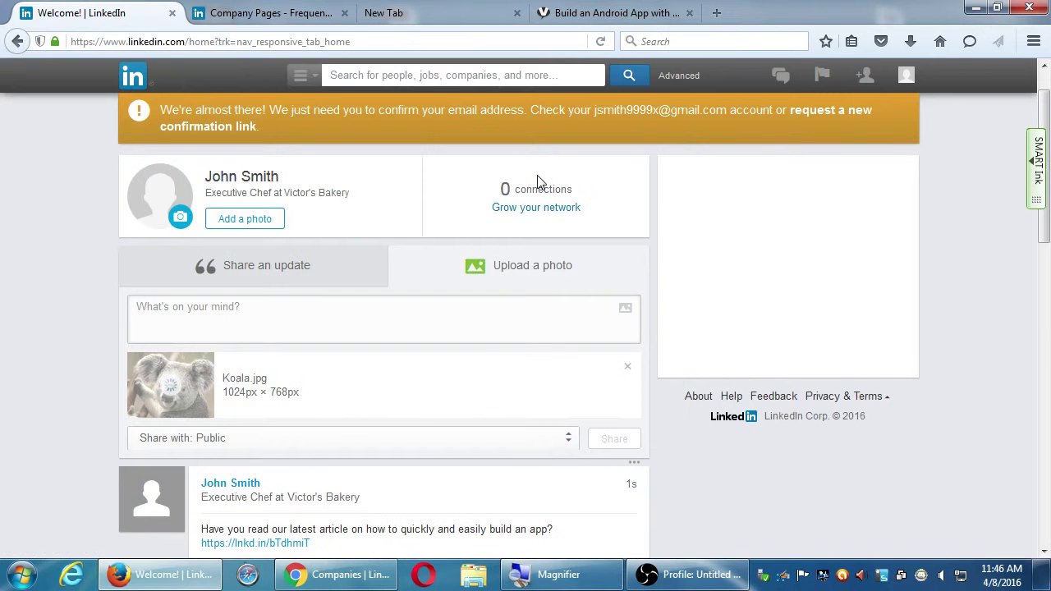
{"action": "left_click", "coordinate": [339, 322]}
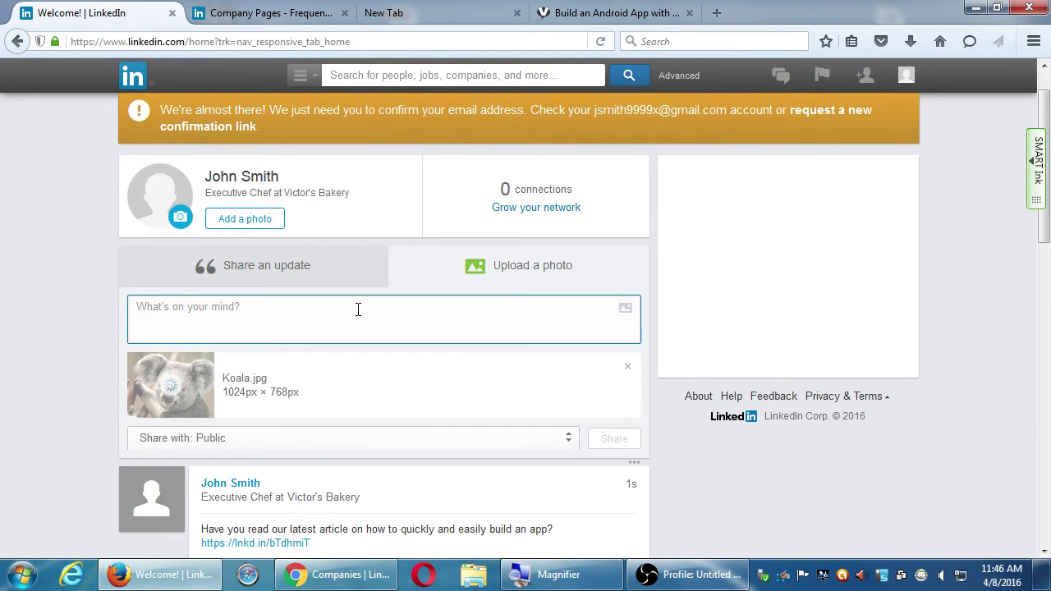
{"action": "left_click", "coordinate": [628, 367]}
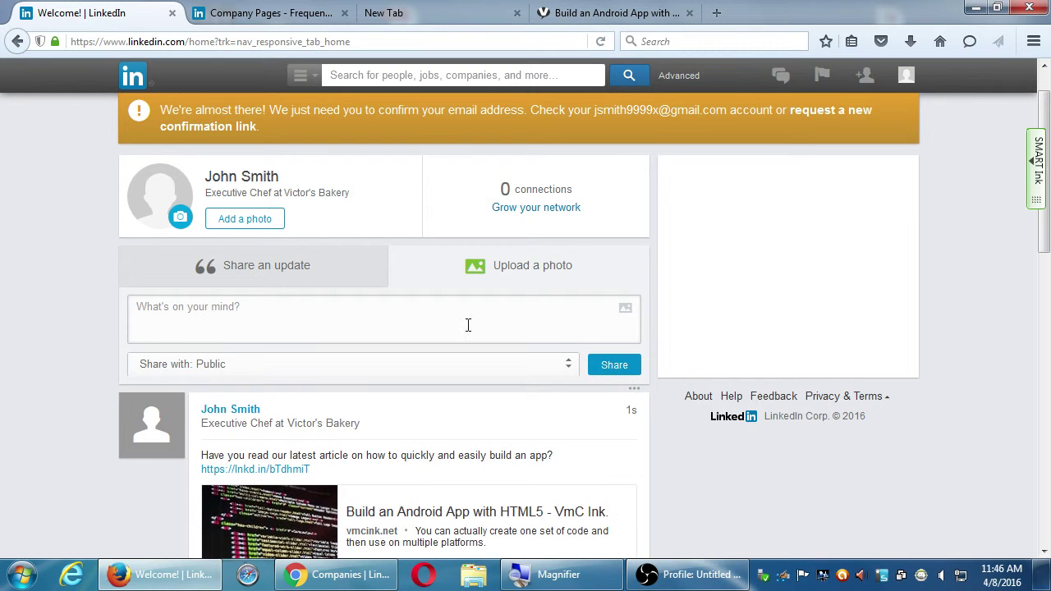
{"action": "left_click", "coordinate": [298, 272]}
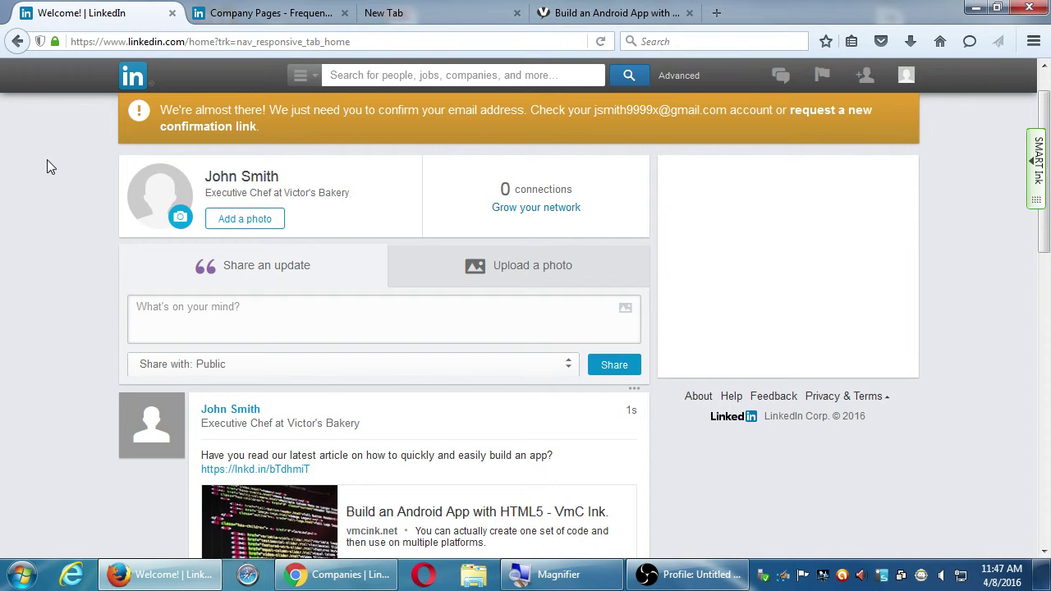
- Open Pulse from the Interests menu, scroll its top article, then choose Interests > Companies
{"action": "mouse_move", "coordinate": [287, 82]}
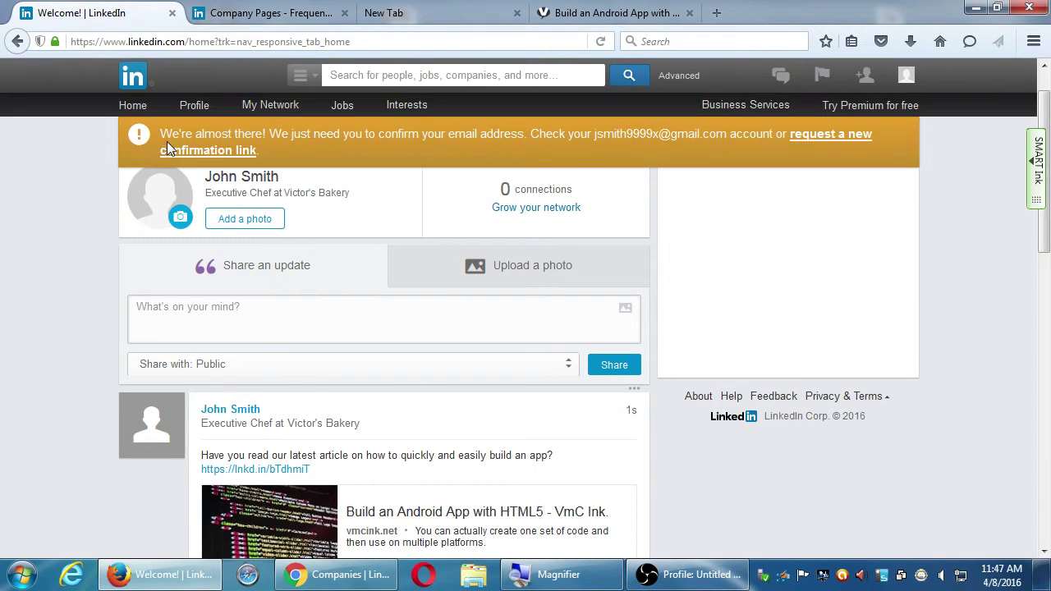
{"action": "mouse_move", "coordinate": [412, 107]}
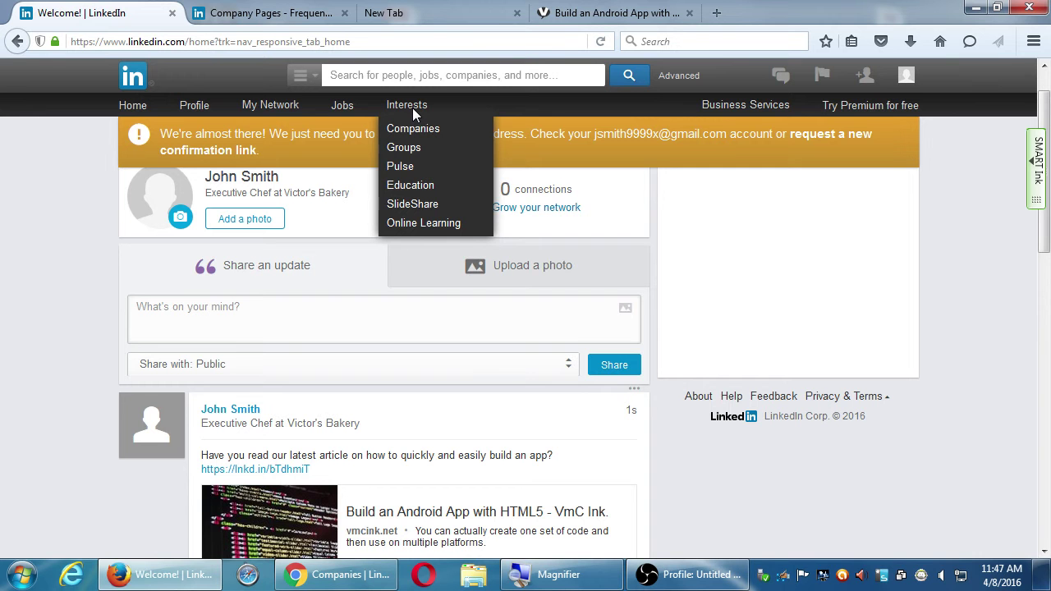
{"action": "left_click", "coordinate": [403, 166]}
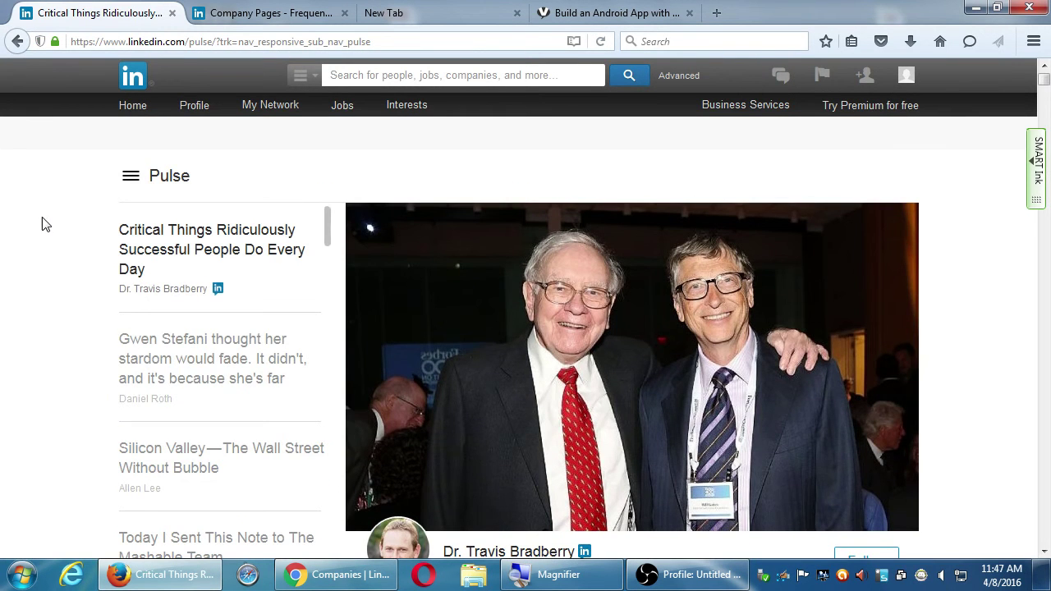
{"action": "scroll", "coordinate": [45, 224], "scroll_direction": "down", "scroll_amount": 15}
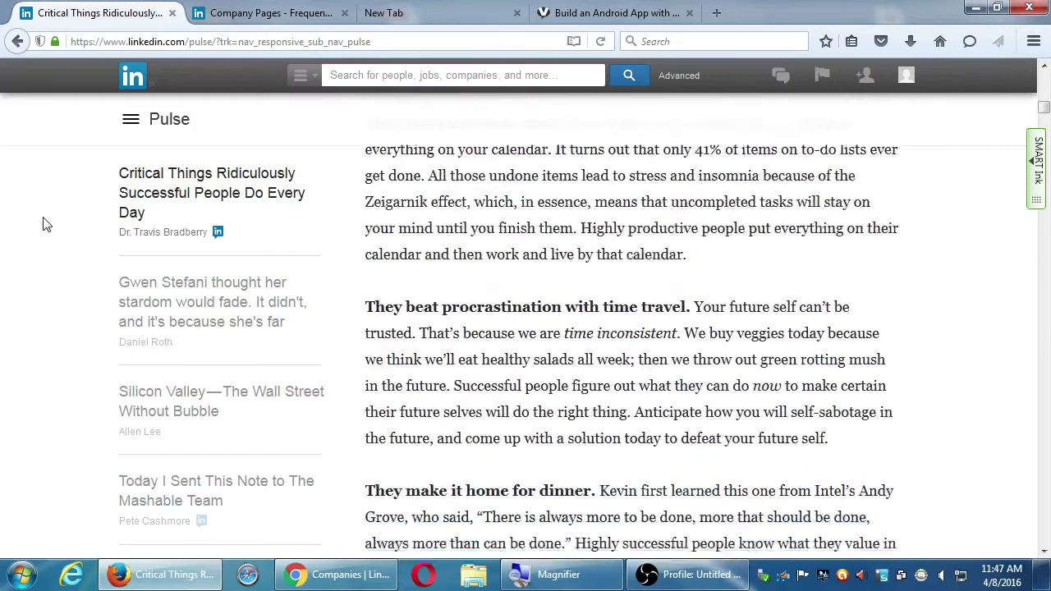
{"action": "scroll", "coordinate": [45, 224], "scroll_direction": "up", "scroll_amount": 10}
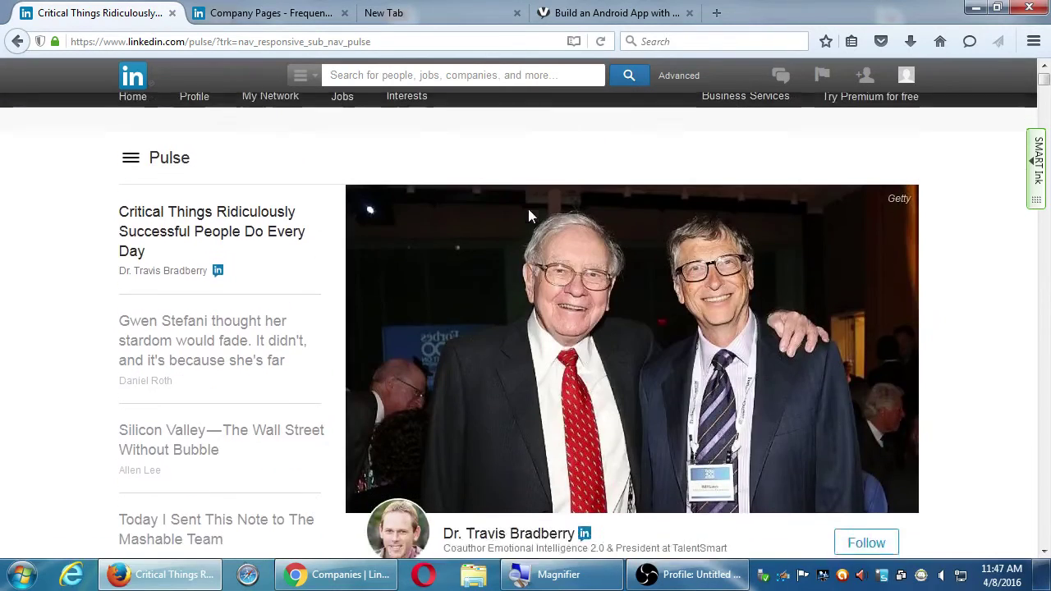
{"action": "mouse_move", "coordinate": [419, 106]}
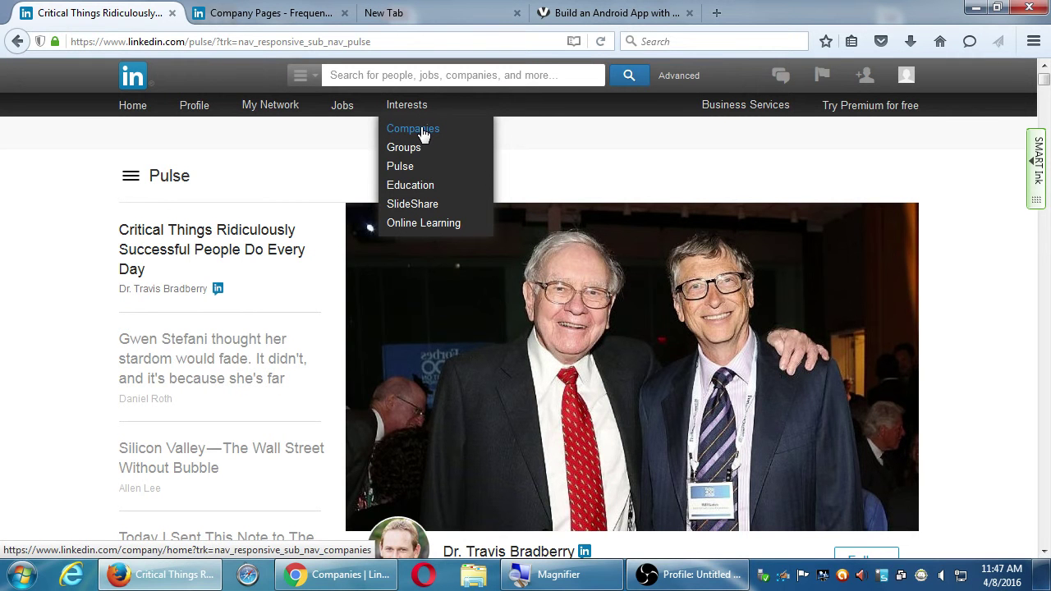
{"action": "left_click", "coordinate": [427, 130]}
- Open a new browser tab and enter hootsuite.com and buffer.com in its address bar
{"action": "key", "text": "ctrl+t"}
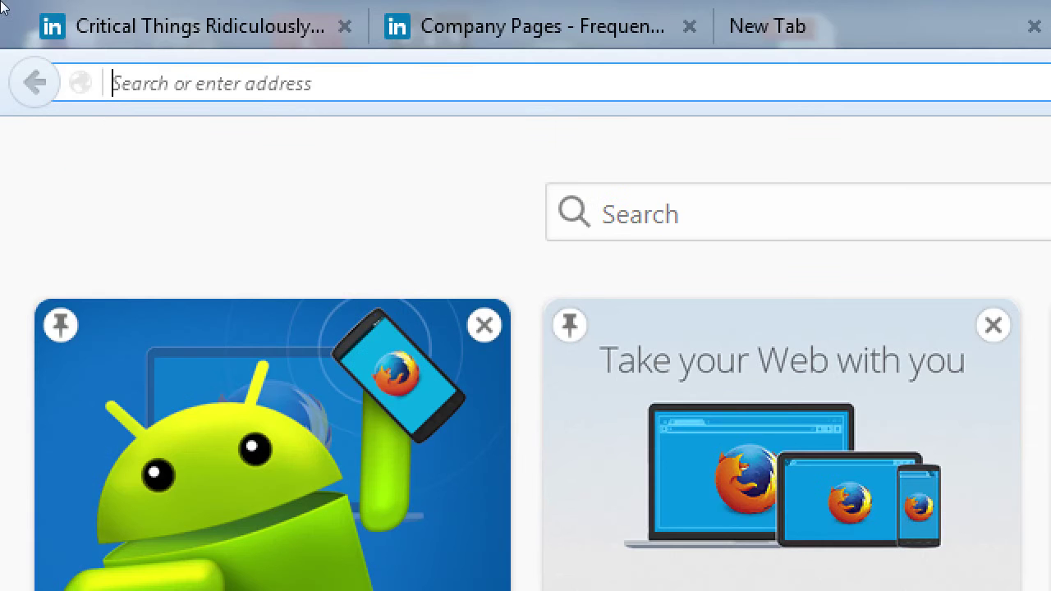
{"action": "type", "text": "hoots"}
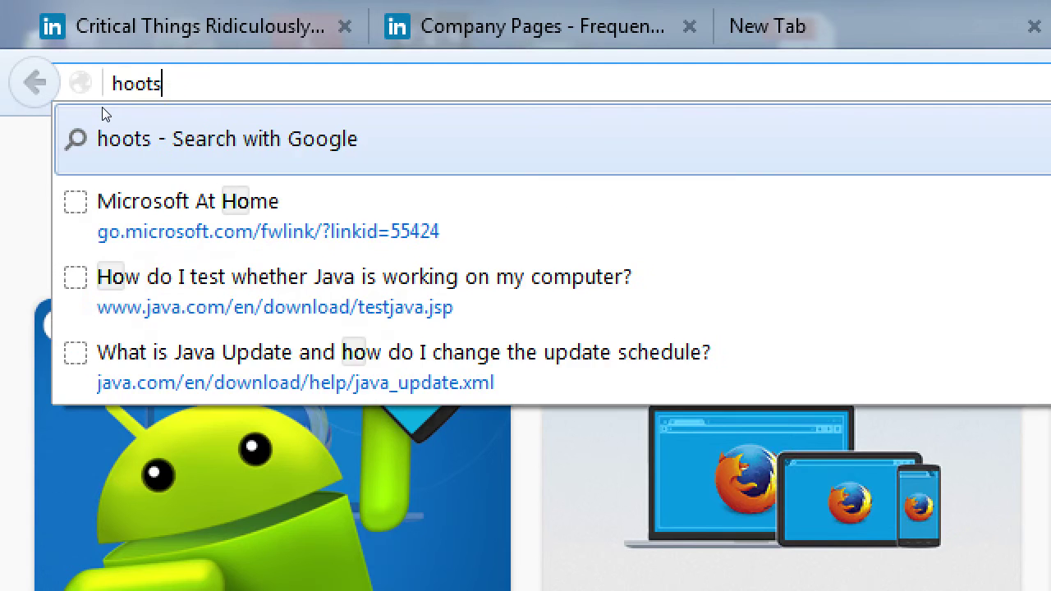
{"action": "type", "text": "uite.com        "}
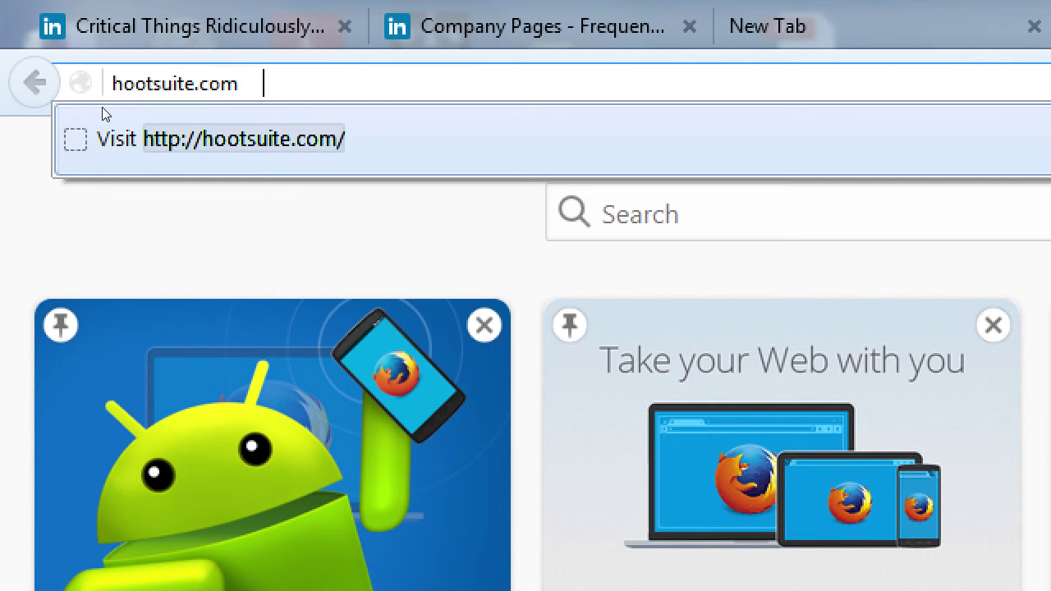
{"action": "type", "text": "   buffer.co"}
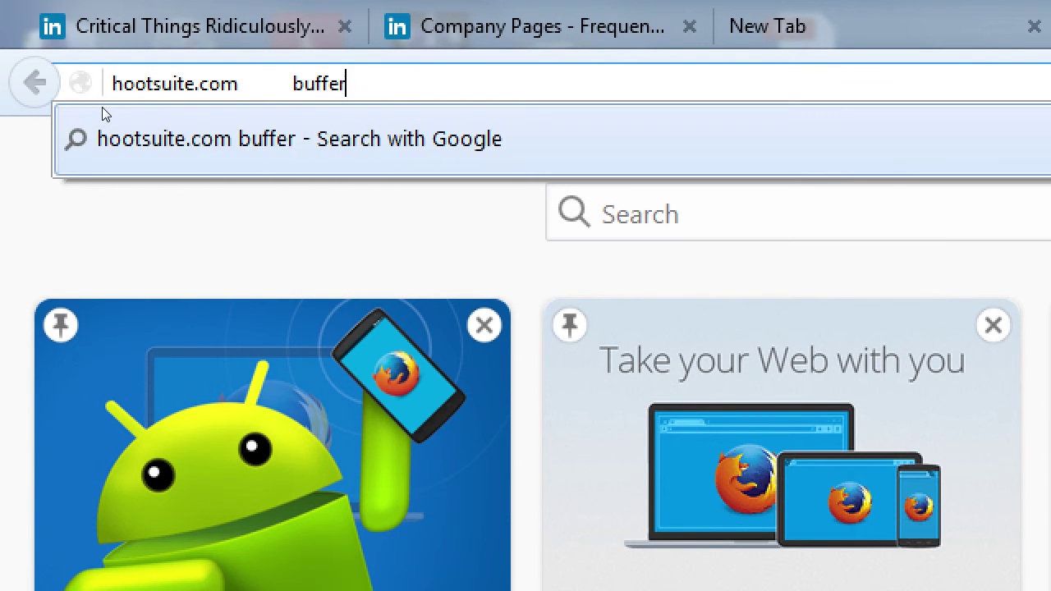
{"action": "type", "text": "m"}
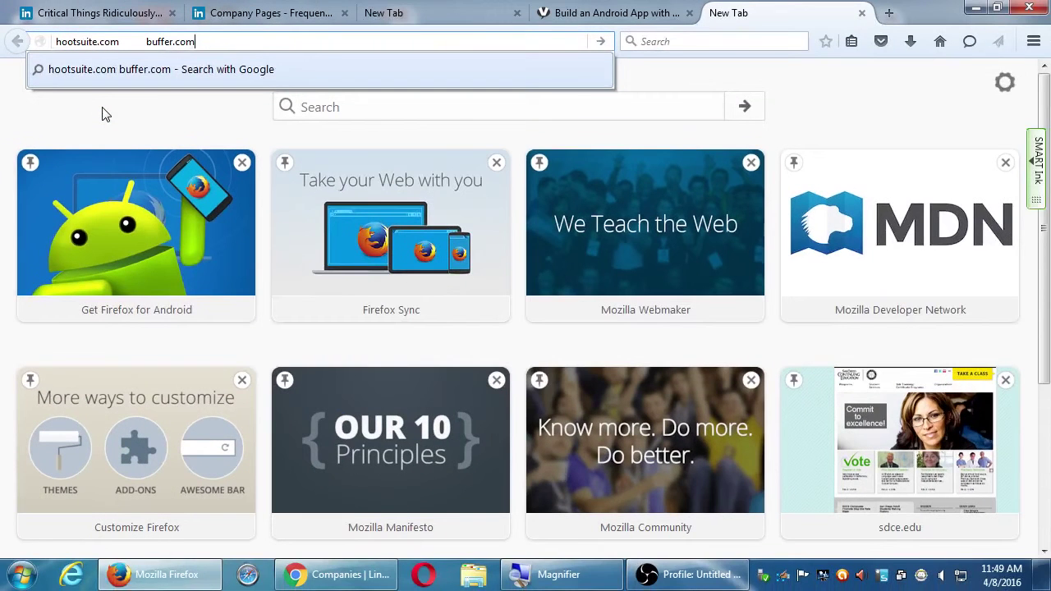
- Close the extra tab, reload Pulse via Interests, and browse its top article and channel list
{"action": "key", "text": "ctrl+w"}
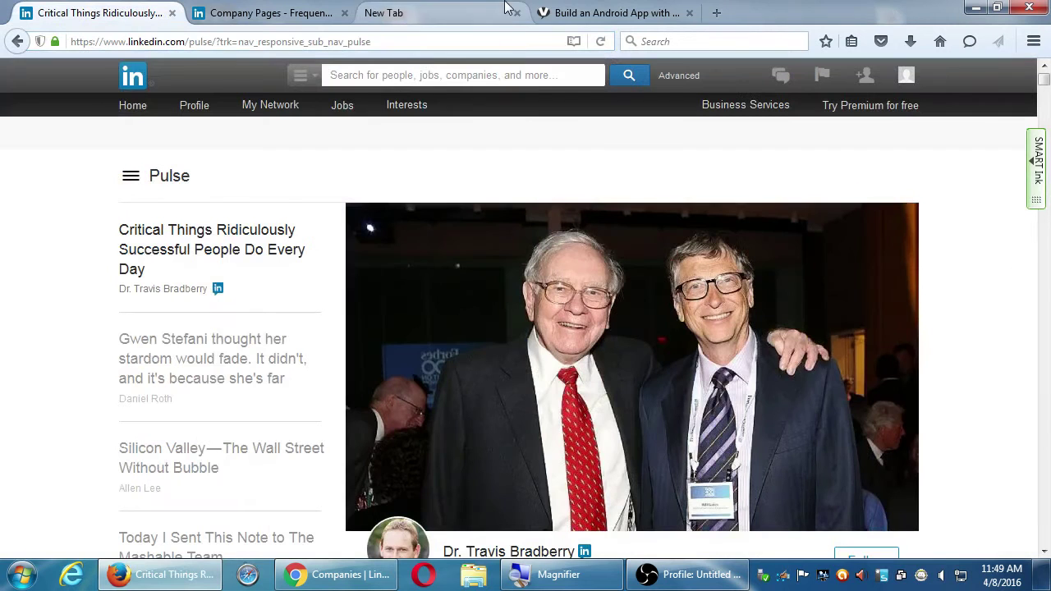
{"action": "mouse_move", "coordinate": [417, 107]}
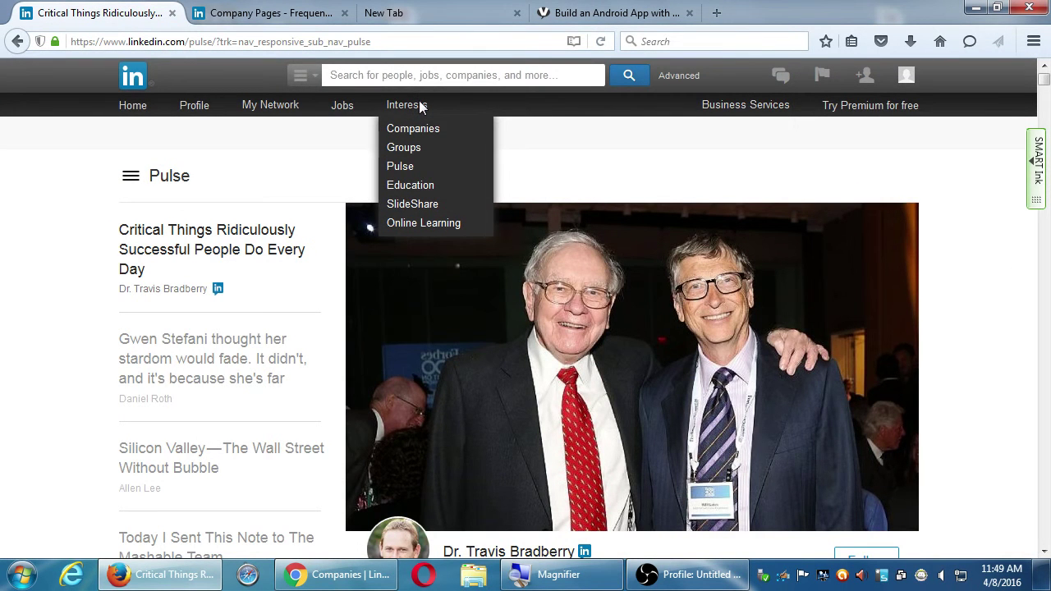
{"action": "left_click", "coordinate": [397, 172]}
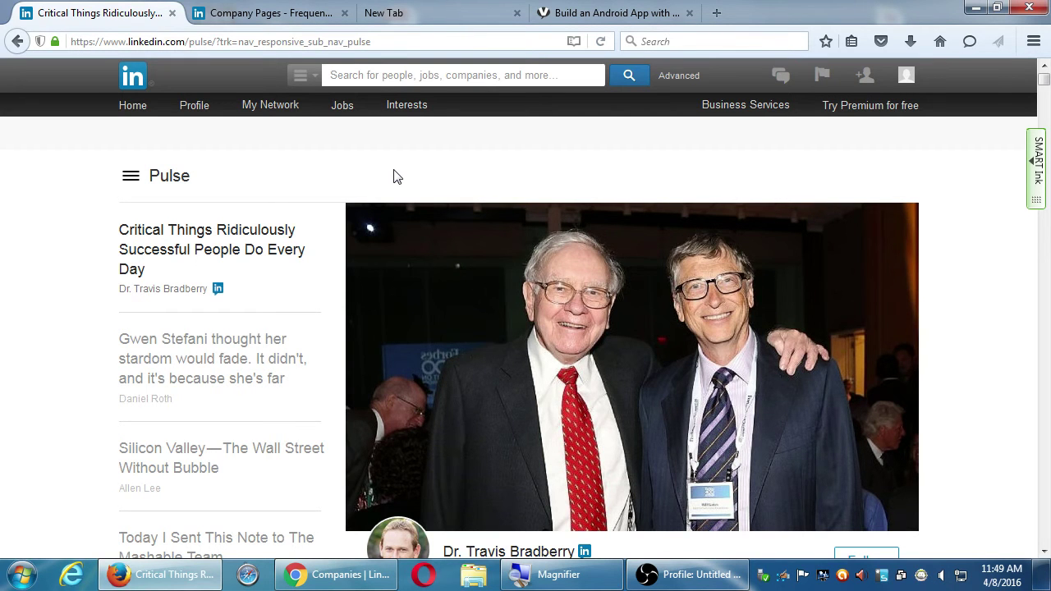
{"action": "scroll", "coordinate": [241, 248], "scroll_direction": "down", "scroll_amount": 2}
{"action": "scroll", "coordinate": [49, 454], "scroll_direction": "down", "scroll_amount": 5}
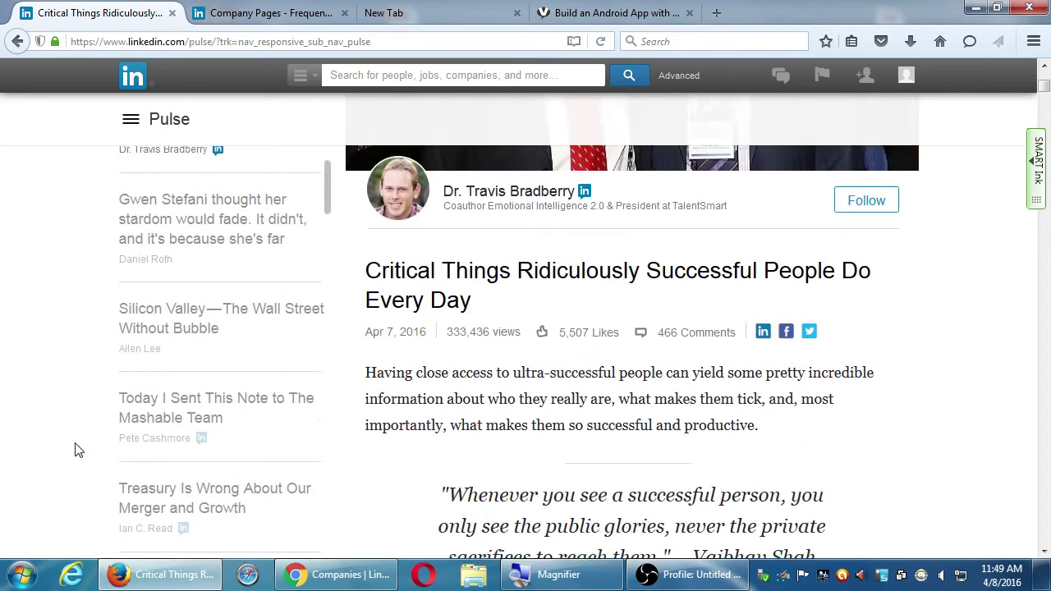
{"action": "scroll", "coordinate": [73, 450], "scroll_direction": "down", "scroll_amount": 2}
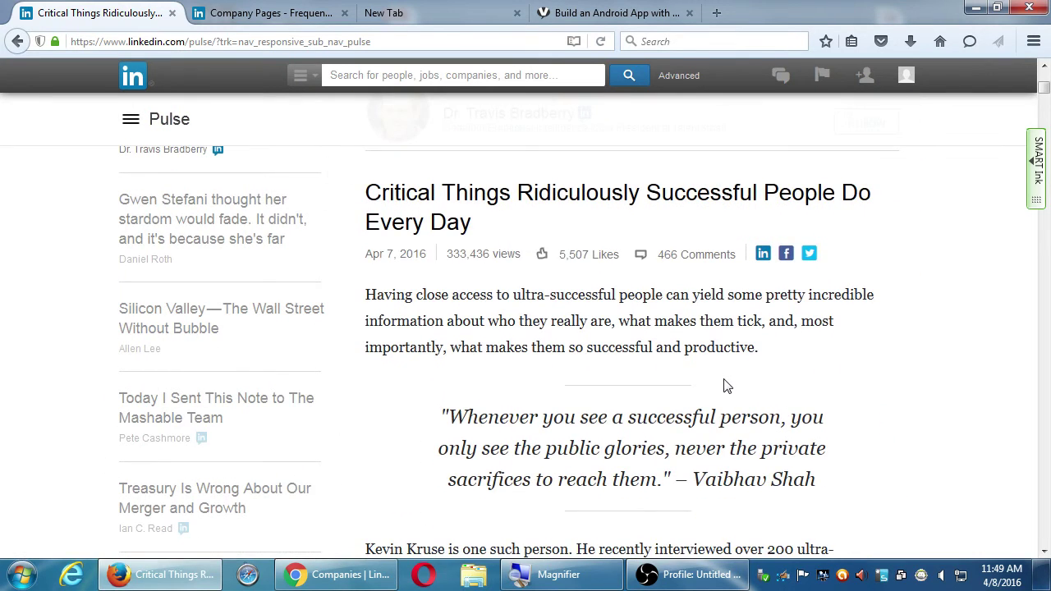
{"action": "scroll", "coordinate": [723, 382], "scroll_direction": "down", "scroll_amount": 10}
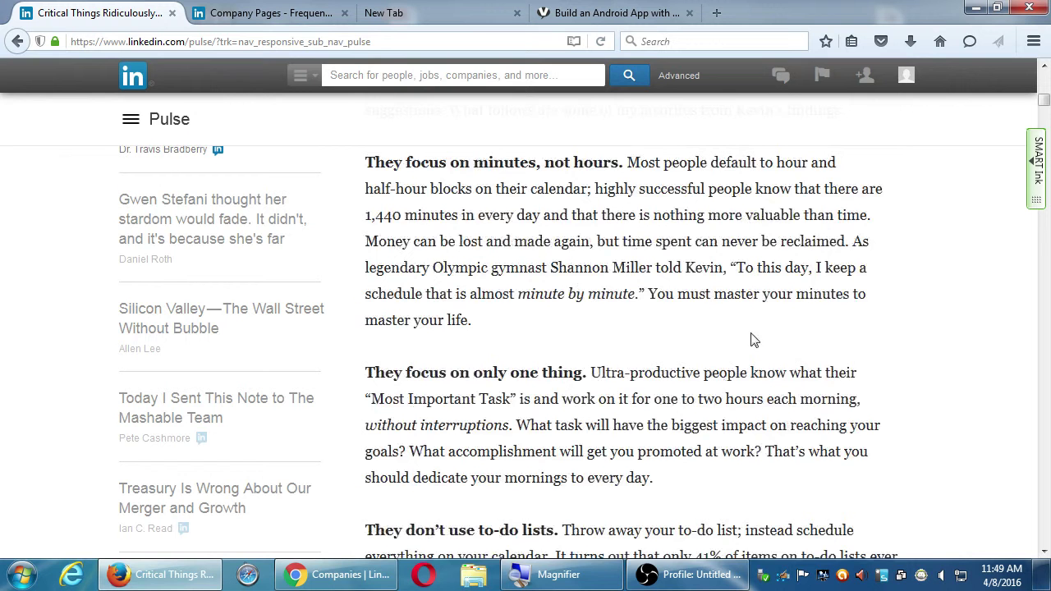
{"action": "scroll", "coordinate": [753, 340], "scroll_direction": "up", "scroll_amount": 12}
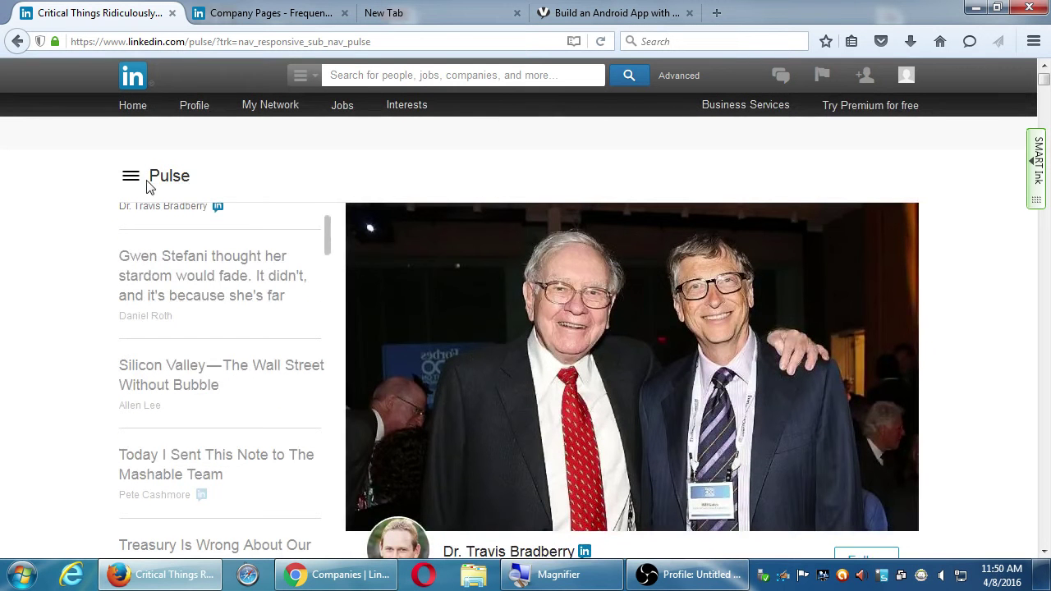
{"action": "left_click", "coordinate": [130, 182]}
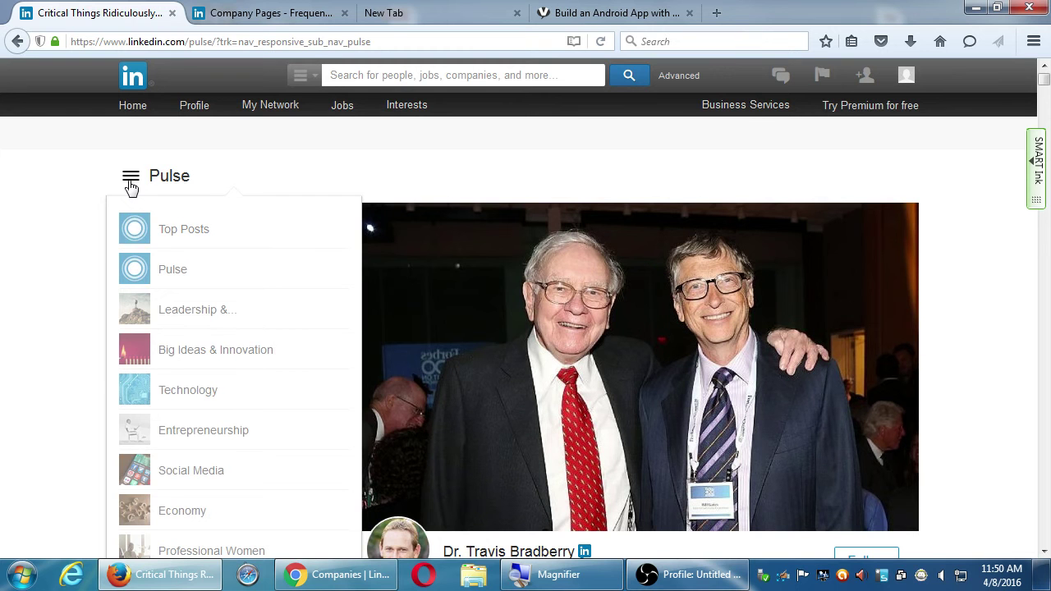
{"action": "left_click", "coordinate": [42, 216]}
{"action": "scroll", "coordinate": [148, 393], "scroll_direction": "up", "scroll_amount": 2}
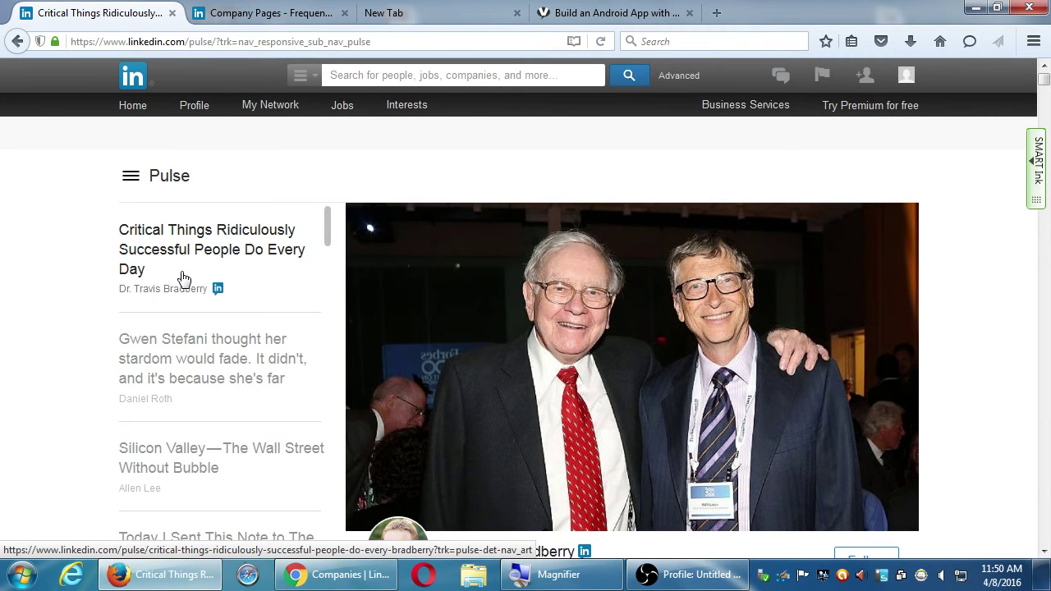
- Open the Big Ideas & Innovation channel from the Pulse channel list
{"action": "left_click", "coordinate": [130, 184]}
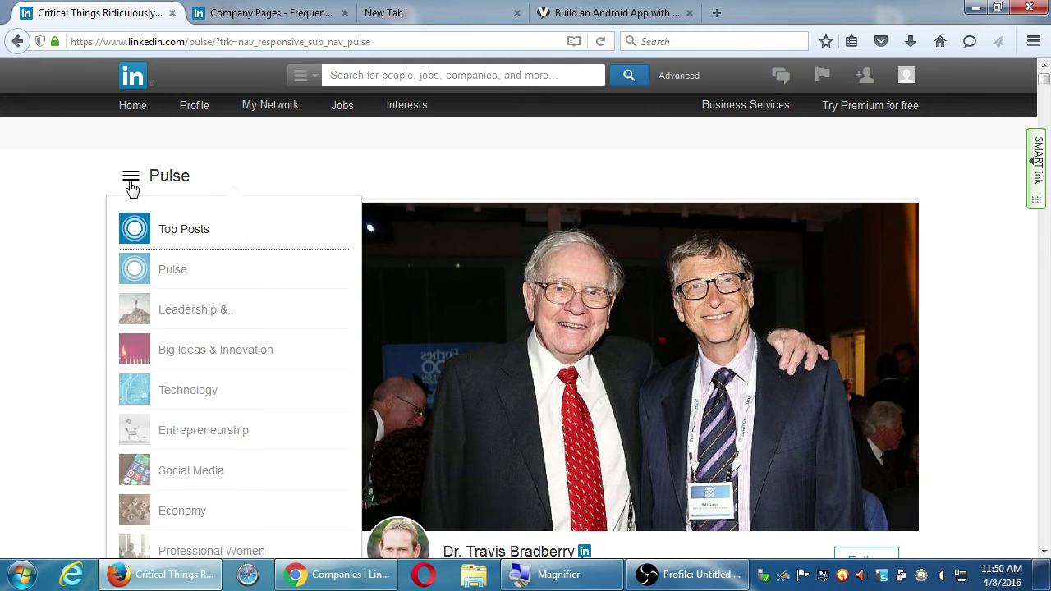
{"action": "scroll", "coordinate": [242, 389], "scroll_direction": "down", "scroll_amount": 3}
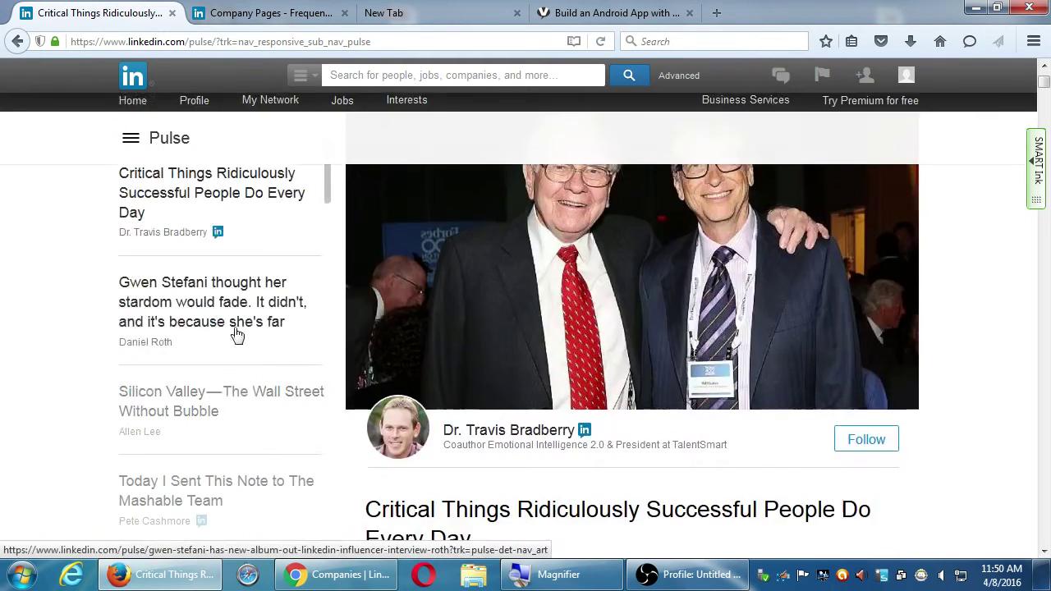
{"action": "left_click", "coordinate": [130, 139]}
{"action": "scroll", "coordinate": [206, 501], "scroll_direction": "down", "scroll_amount": 1}
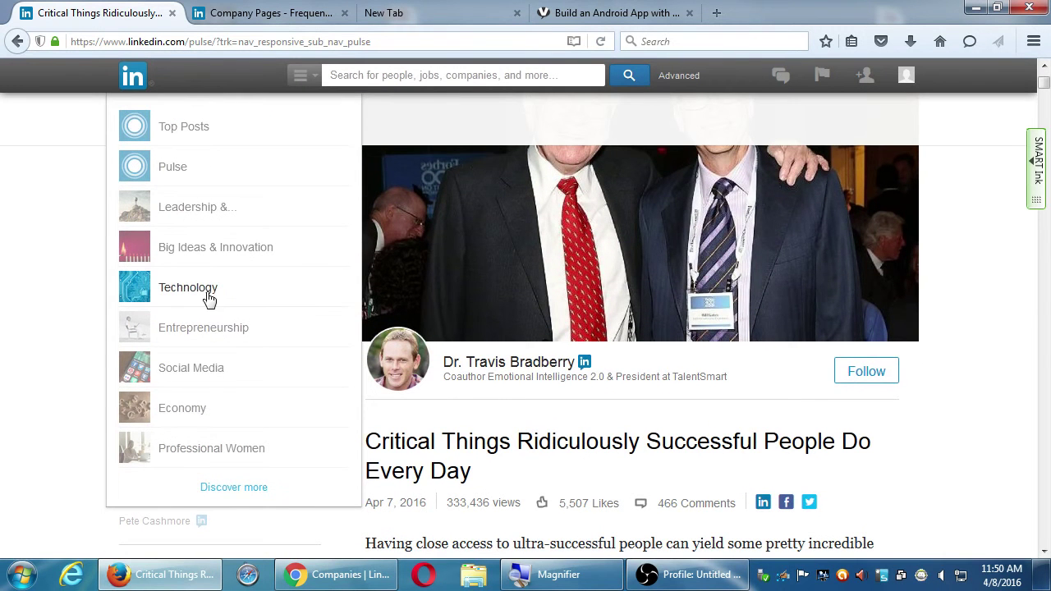
{"action": "scroll", "coordinate": [198, 350], "scroll_direction": "up", "scroll_amount": 4}
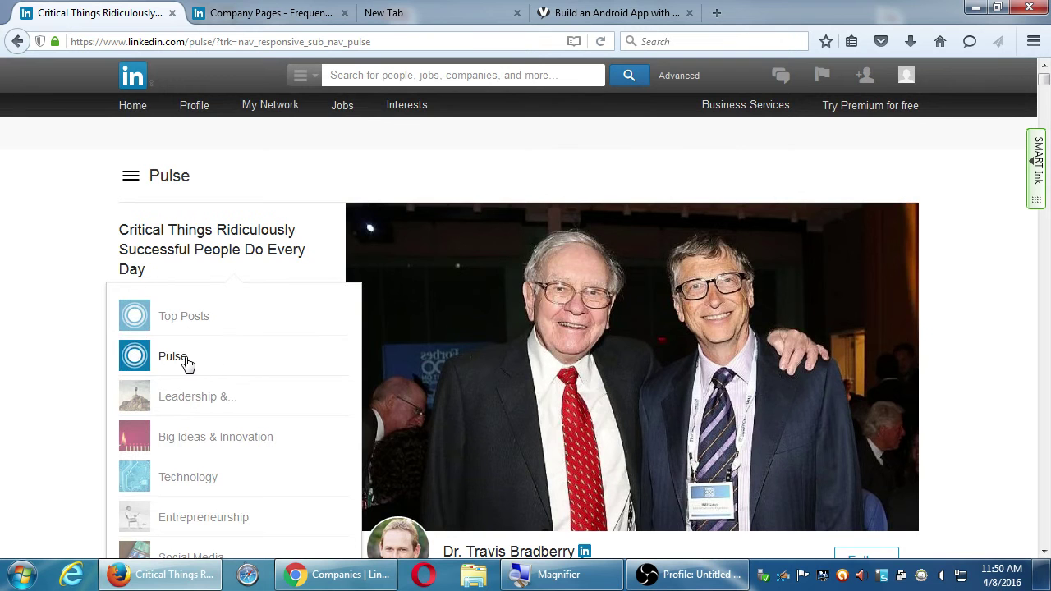
{"action": "left_click", "coordinate": [205, 438]}
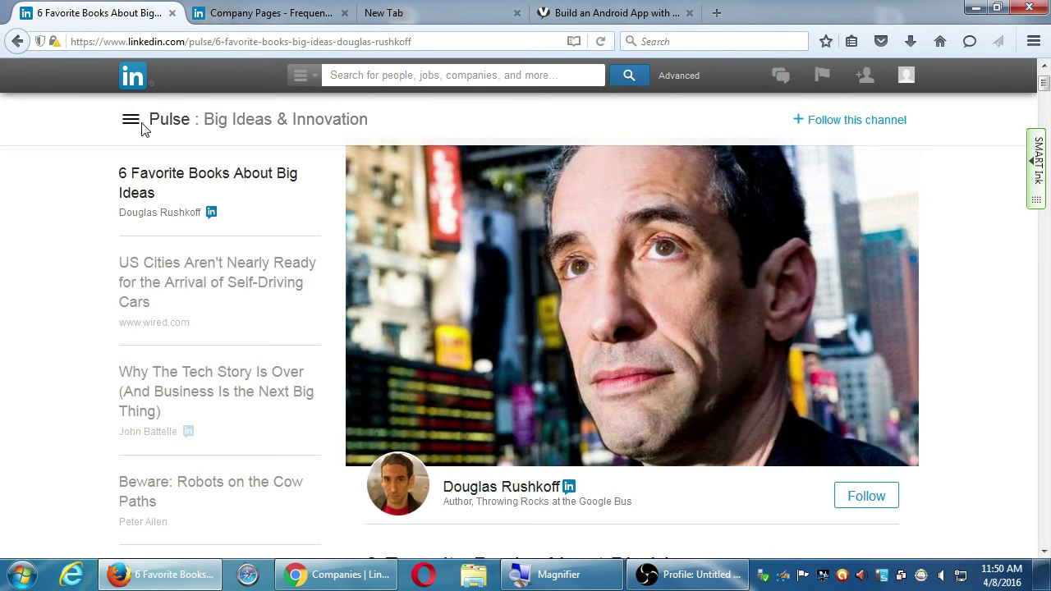
- Dismiss the loading error and open the 'US Cities Aren't Nearly Ready' self-driving cars article
{"action": "left_click", "coordinate": [134, 125]}
{"action": "left_click", "coordinate": [164, 211]}
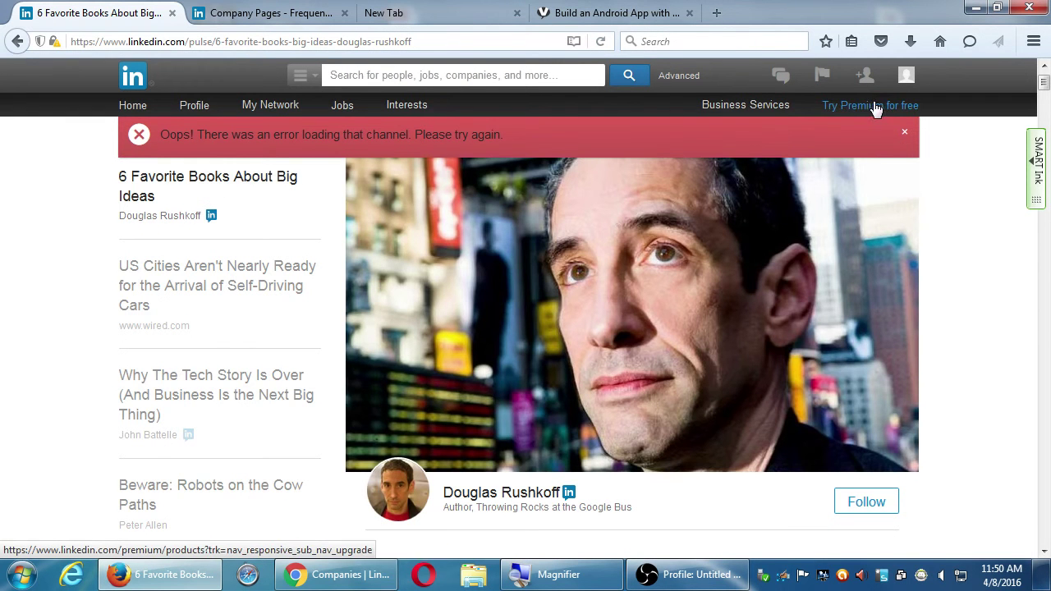
{"action": "left_click", "coordinate": [905, 133]}
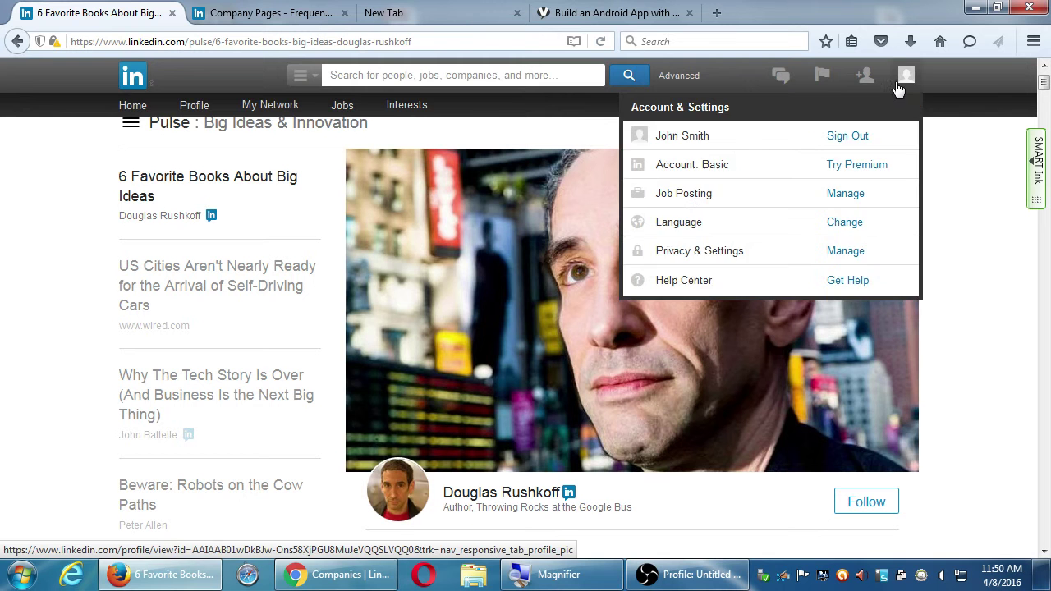
{"action": "mouse_move", "coordinate": [865, 75]}
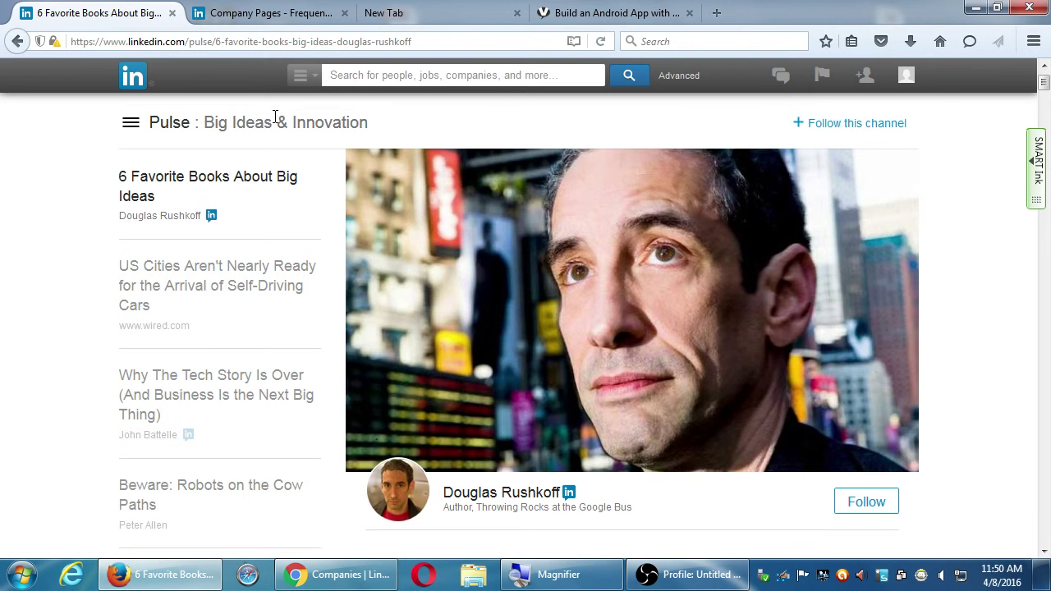
{"action": "left_click", "coordinate": [154, 285]}
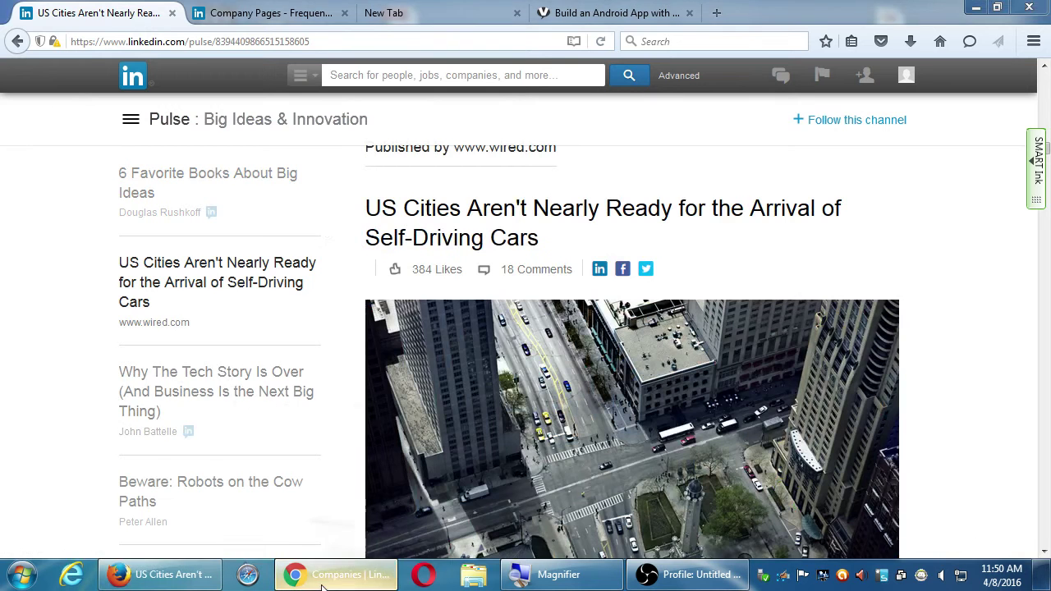
{"action": "left_click", "coordinate": [337, 574]}
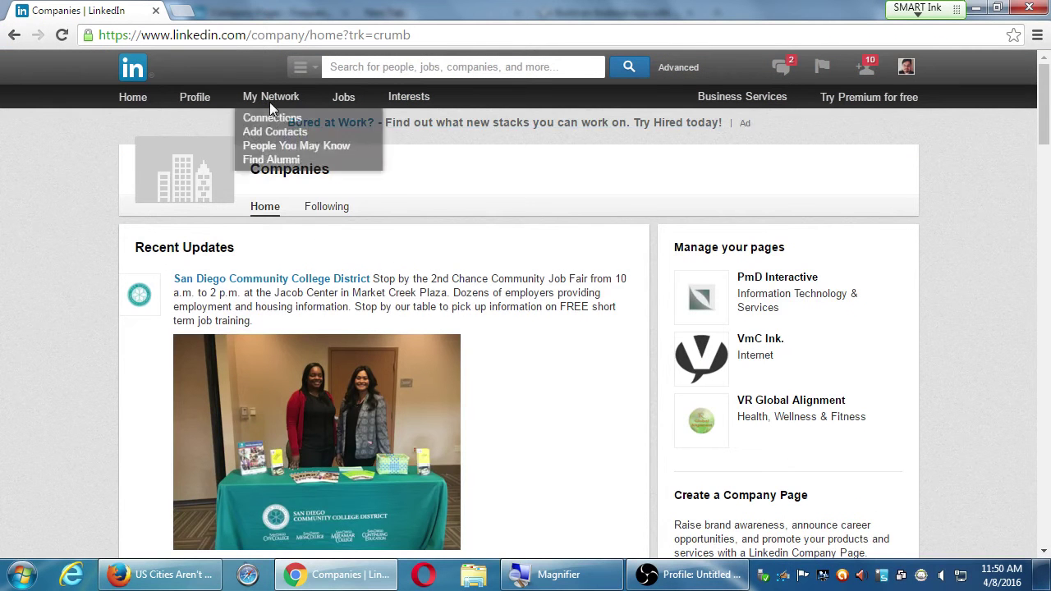
- Open the Pulse news feed in Chrome's LinkedIn from the Interests menu
{"action": "mouse_move", "coordinate": [424, 97]}
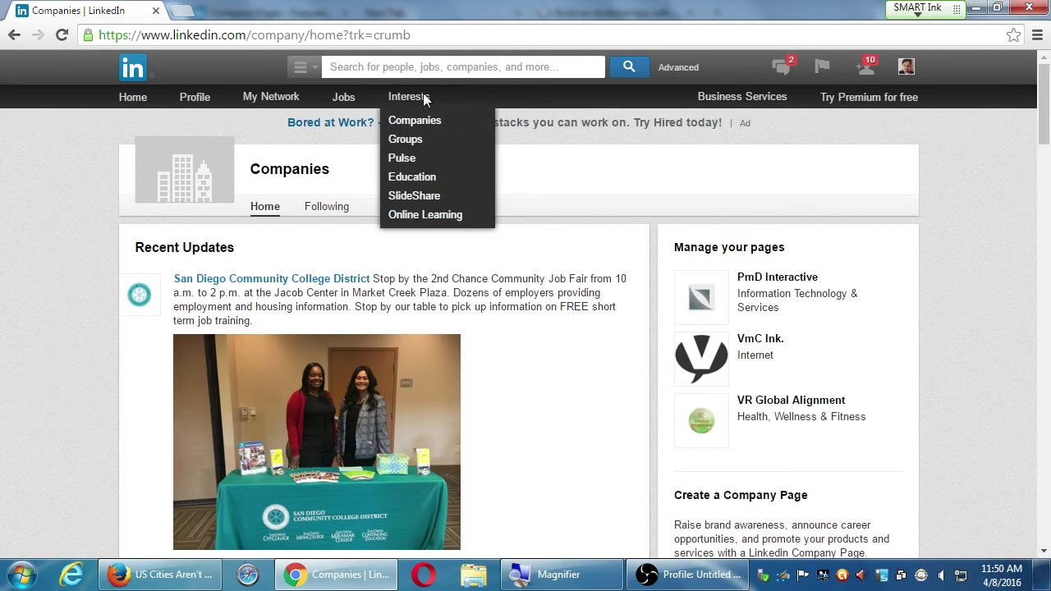
{"action": "left_click", "coordinate": [415, 160]}
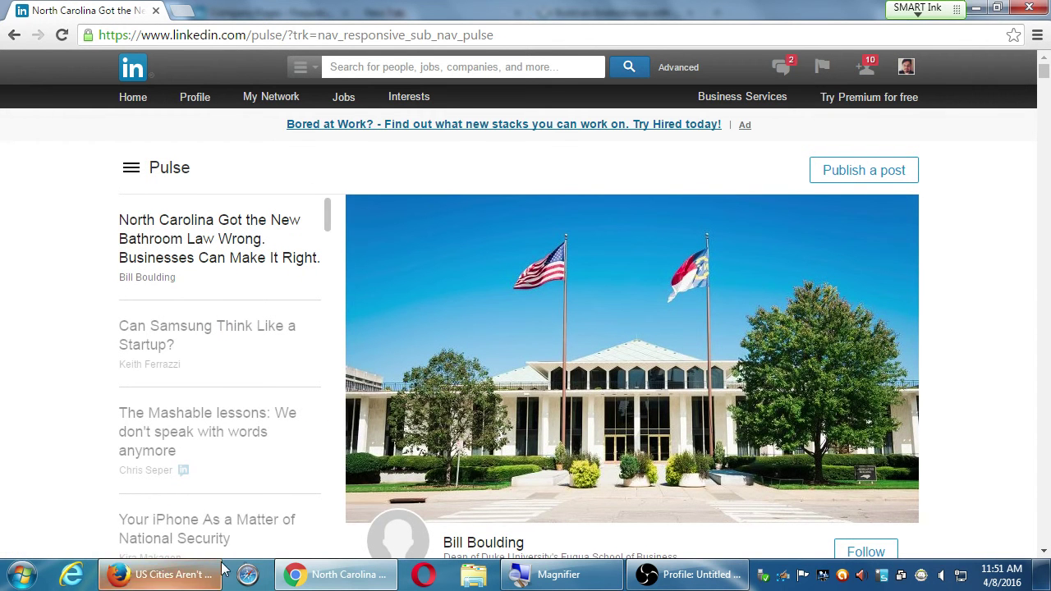
{"action": "left_click", "coordinate": [182, 580]}
- Read the '6 Favorite Books About Big Ideas' article down to its comments and back
{"action": "scroll", "coordinate": [195, 457], "scroll_direction": "up", "scroll_amount": 10}
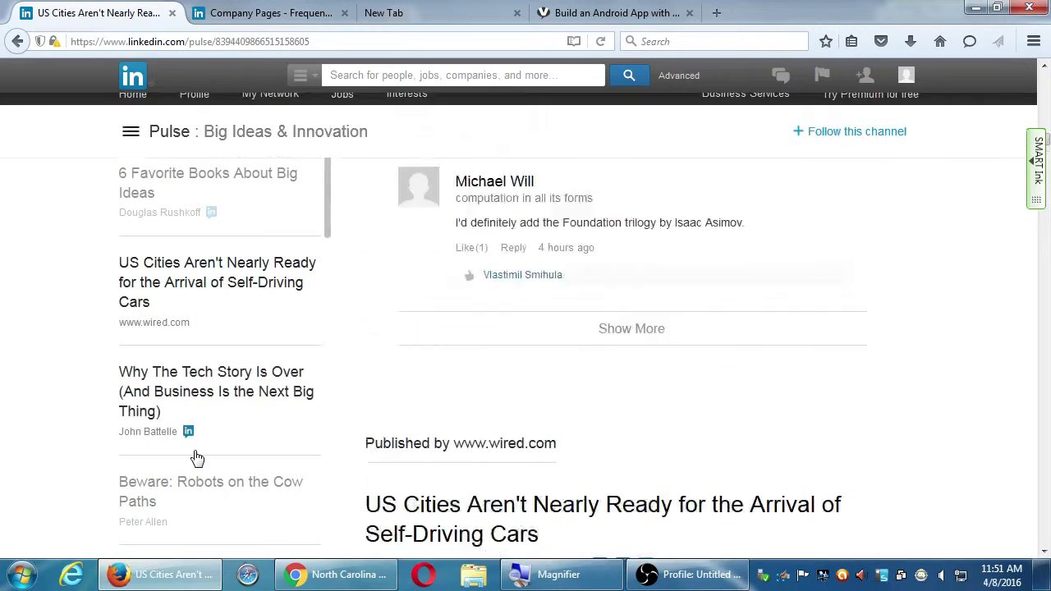
{"action": "scroll", "coordinate": [195, 457], "scroll_direction": "up", "scroll_amount": 1}
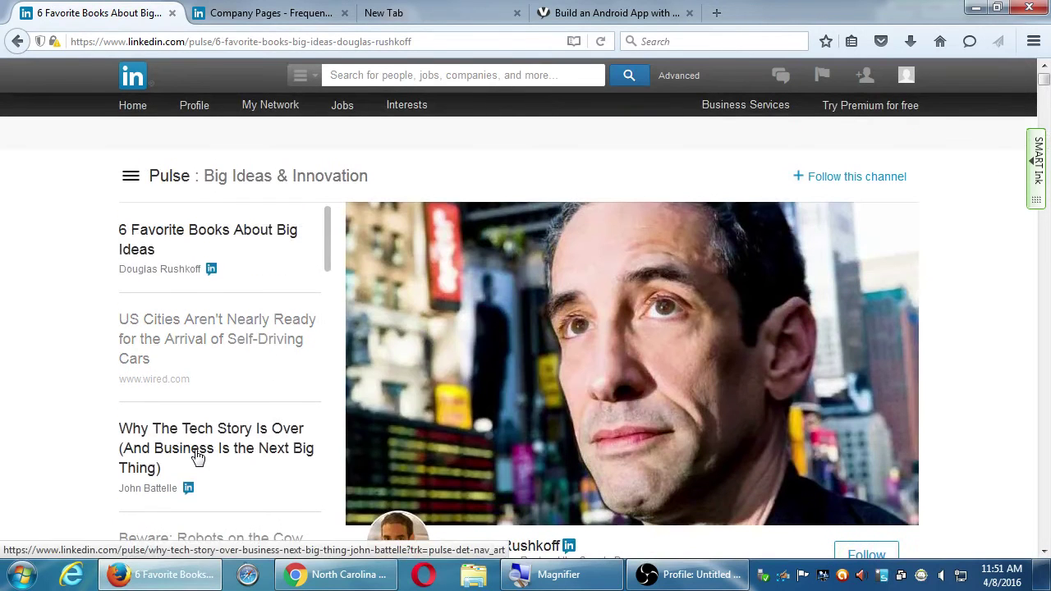
{"action": "left_click", "coordinate": [134, 182]}
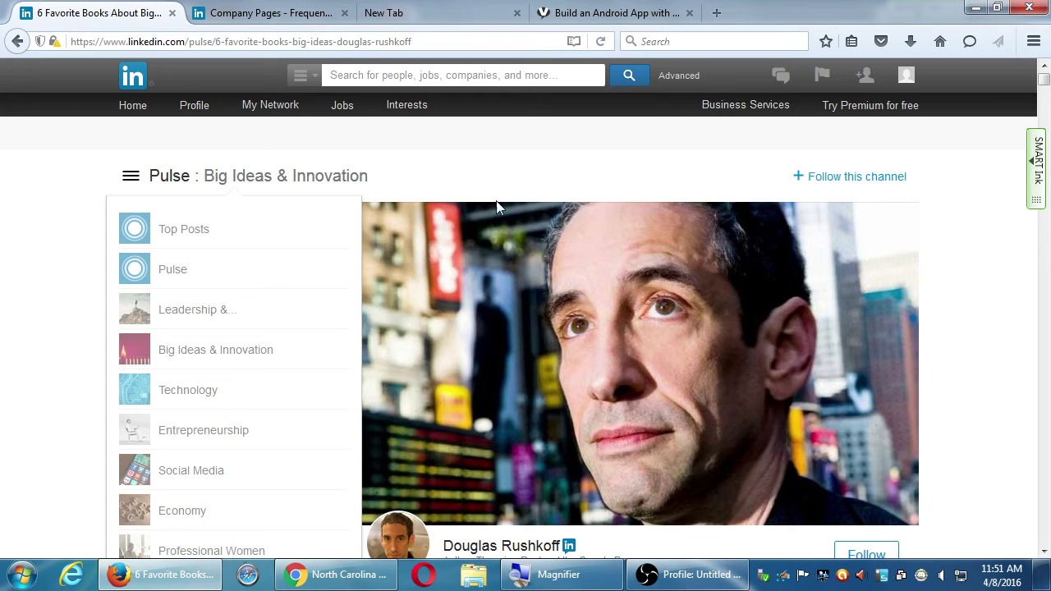
{"action": "scroll", "coordinate": [583, 305], "scroll_direction": "down", "scroll_amount": 10}
{"action": "scroll", "coordinate": [704, 455], "scroll_direction": "down", "scroll_amount": 15}
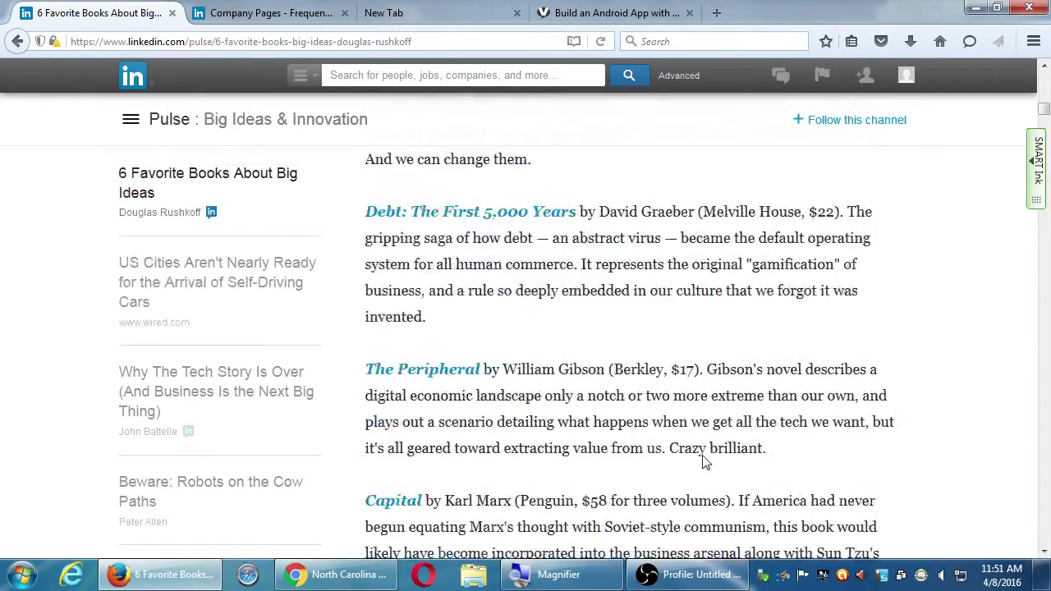
{"action": "scroll", "coordinate": [712, 464], "scroll_direction": "up", "scroll_amount": 1}
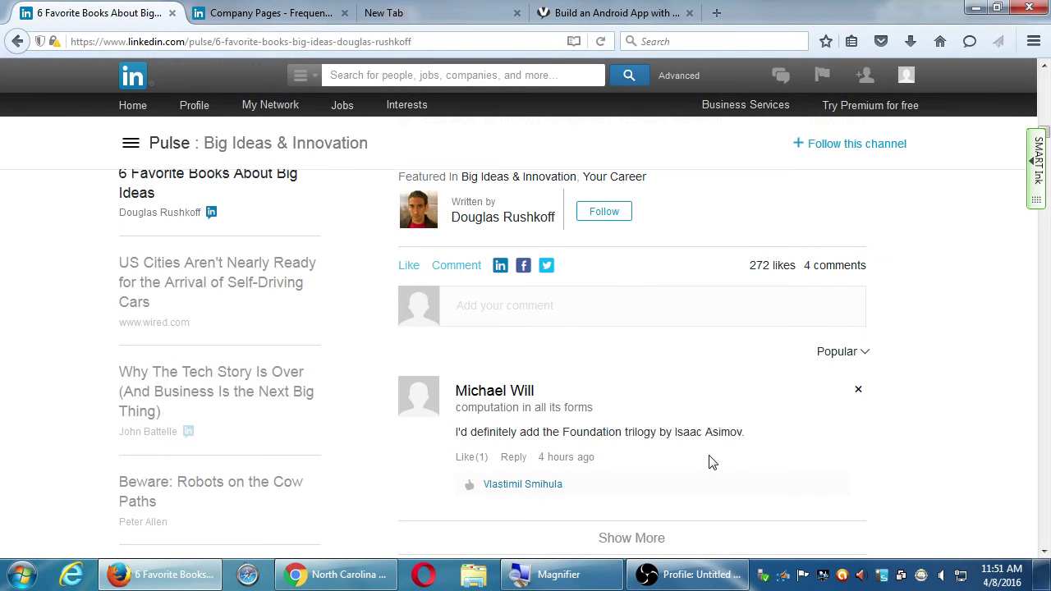
{"action": "scroll", "coordinate": [715, 460], "scroll_direction": "up", "scroll_amount": 15}
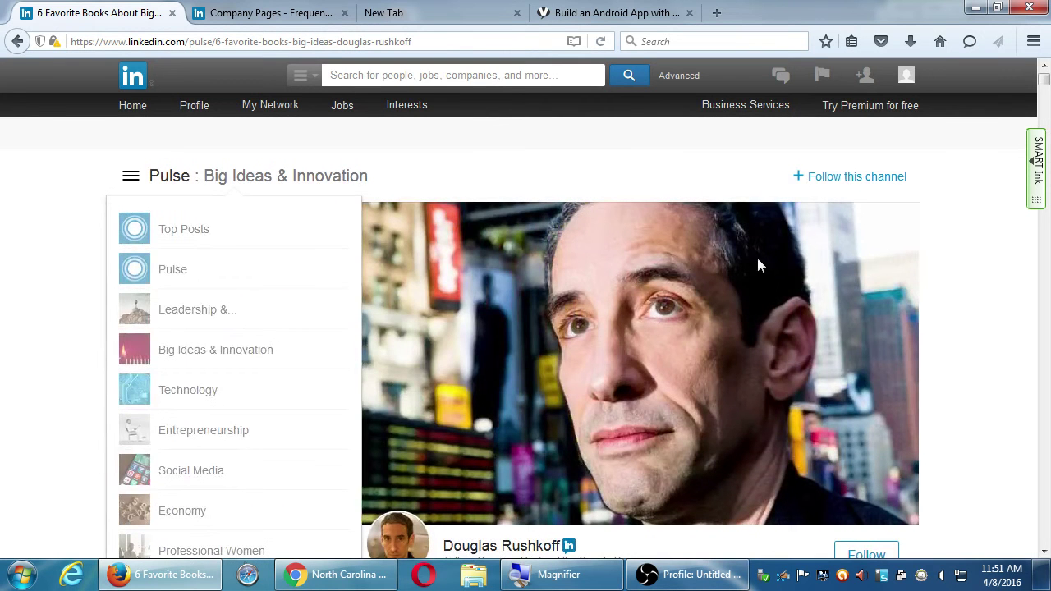
{"action": "left_click", "coordinate": [338, 574]}
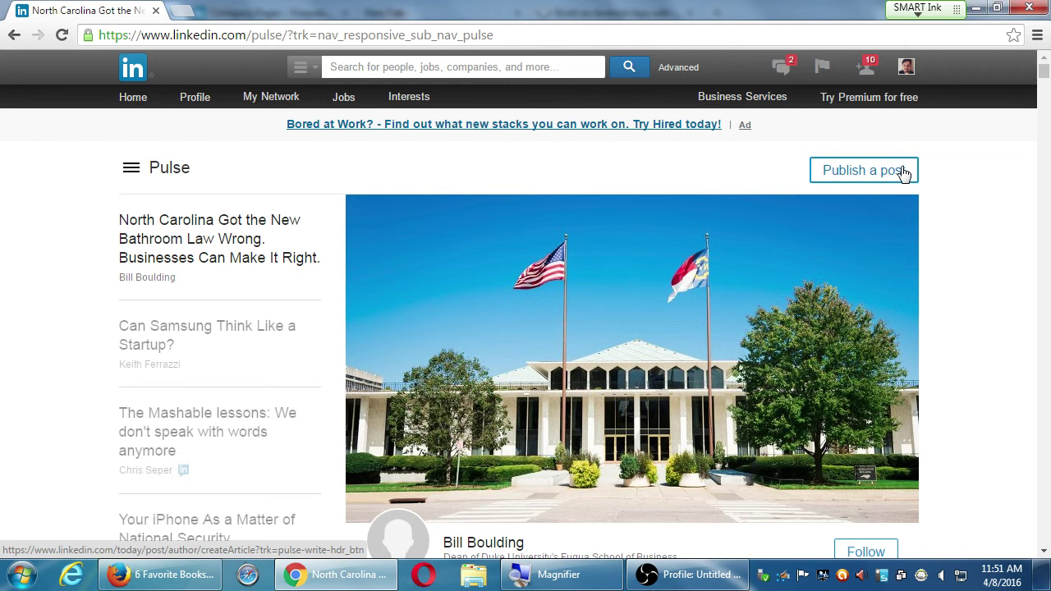
- Open a blank 'Create a New Post' editor in Chrome, then return to Firefox
{"action": "left_click", "coordinate": [903, 171]}
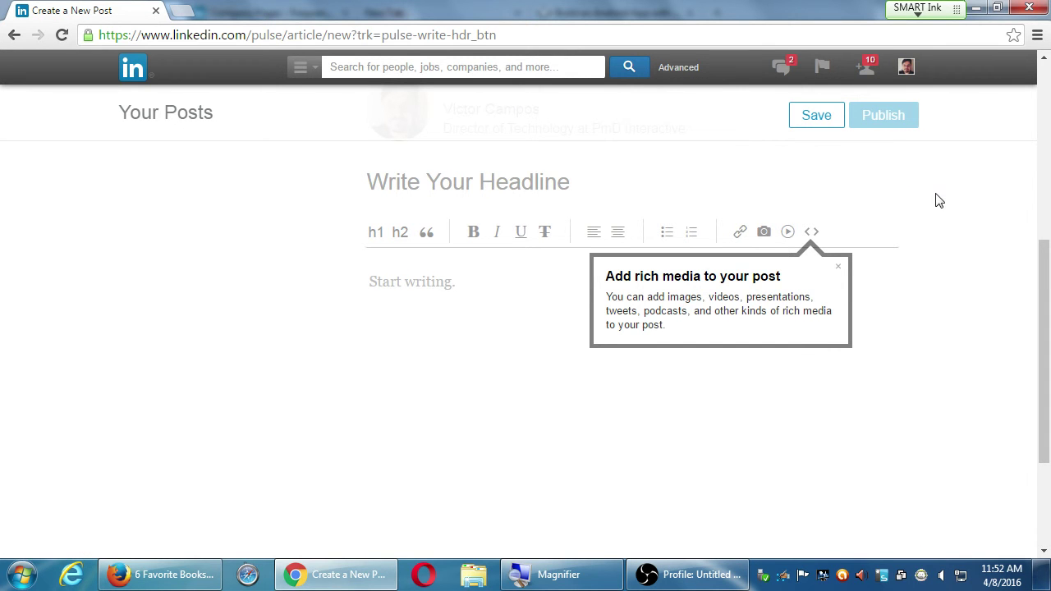
{"action": "left_click", "coordinate": [164, 574]}
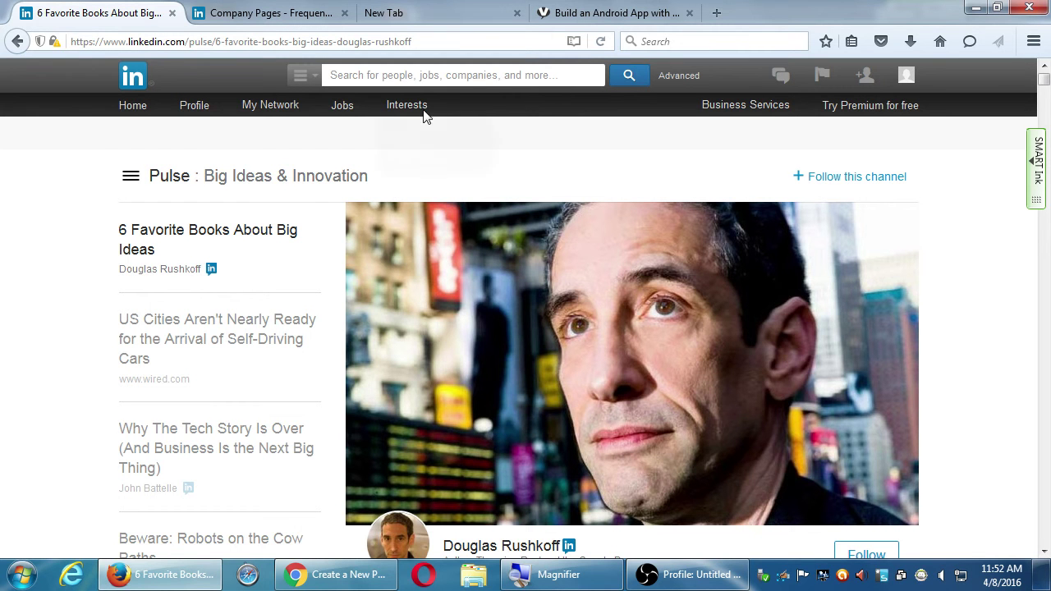
- View the Top Posts channel's Gwen Stefani article, then switch to the Technology channel
{"action": "mouse_move", "coordinate": [423, 113]}
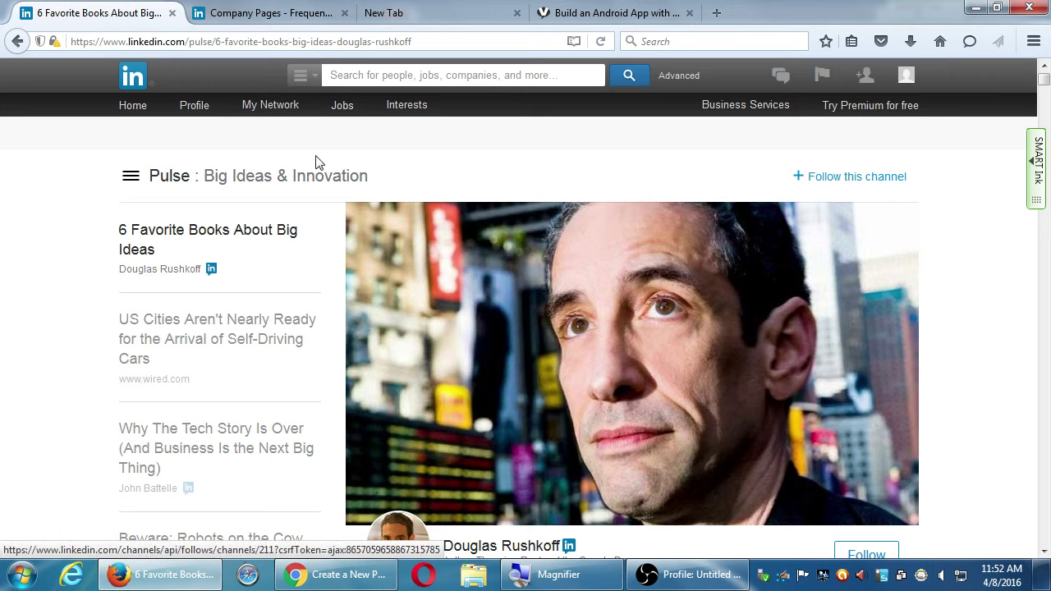
{"action": "left_click", "coordinate": [135, 183]}
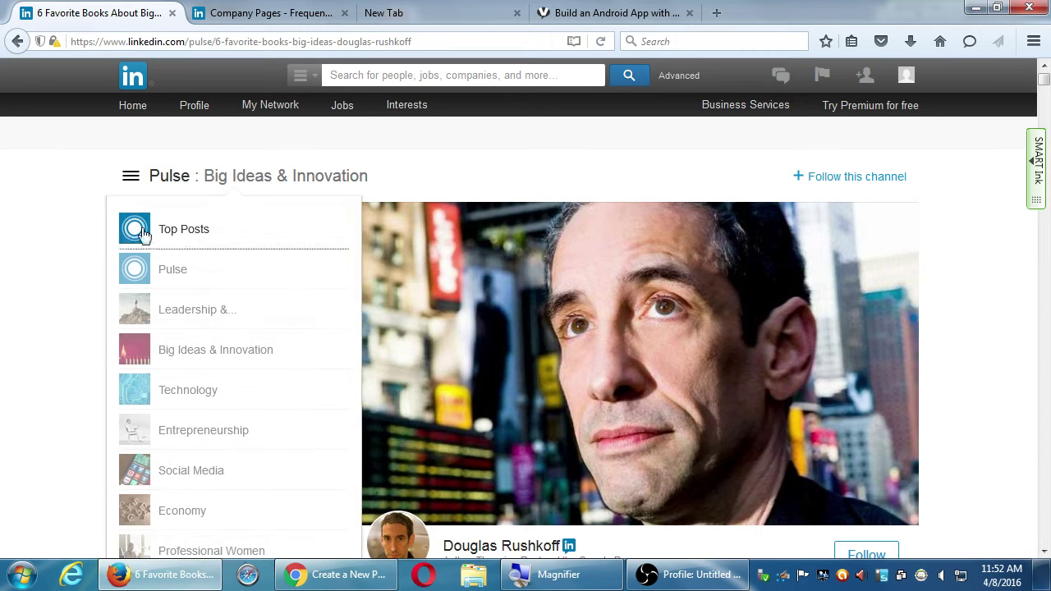
{"action": "left_click", "coordinate": [156, 233]}
{"action": "left_click", "coordinate": [164, 287]}
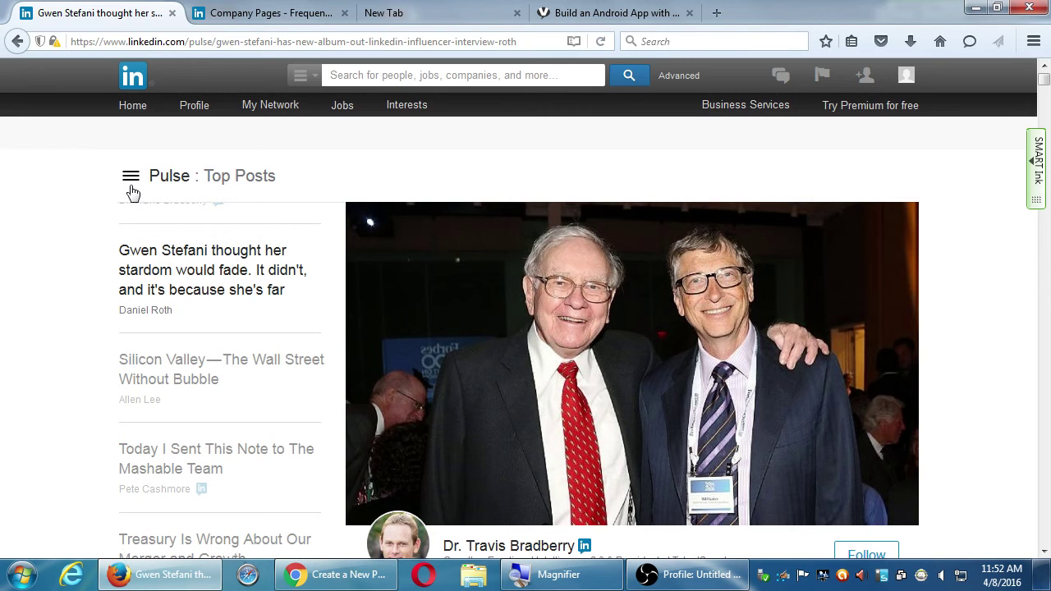
{"action": "triple_click", "coordinate": [809, 184]}
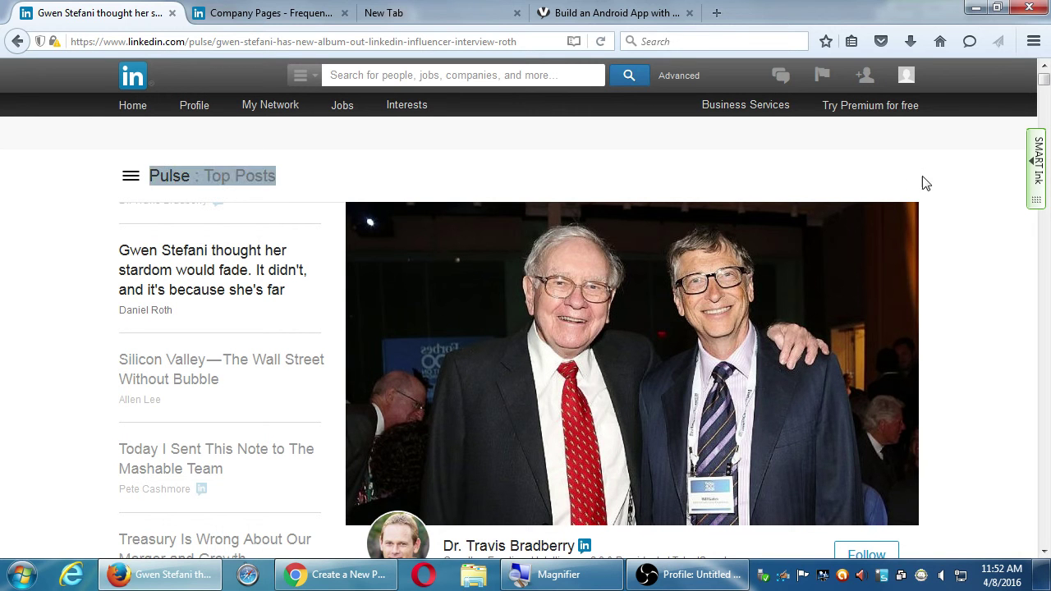
{"action": "left_click", "coordinate": [874, 189]}
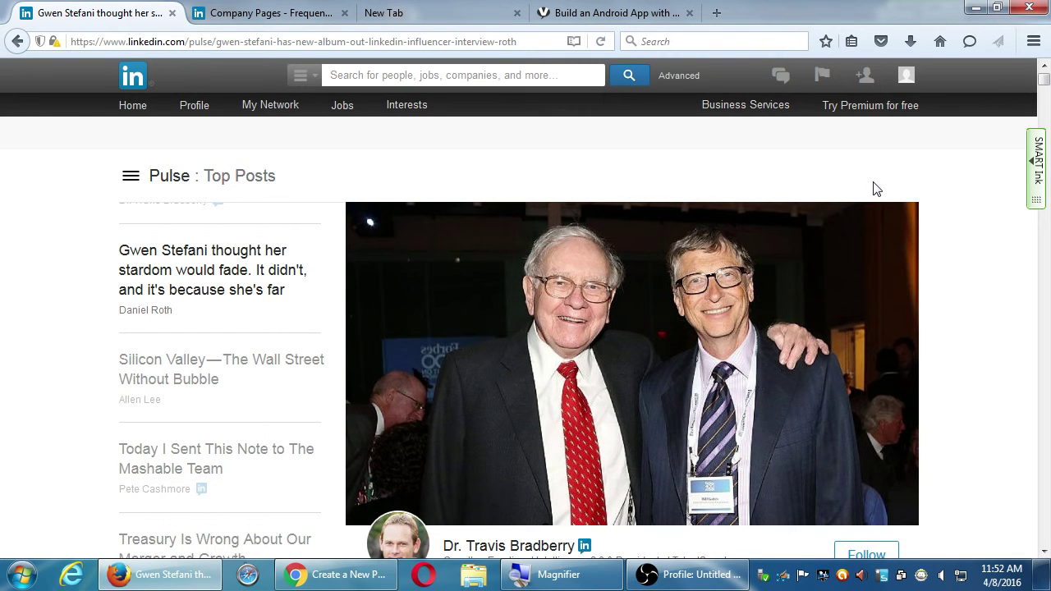
{"action": "left_click", "coordinate": [128, 177]}
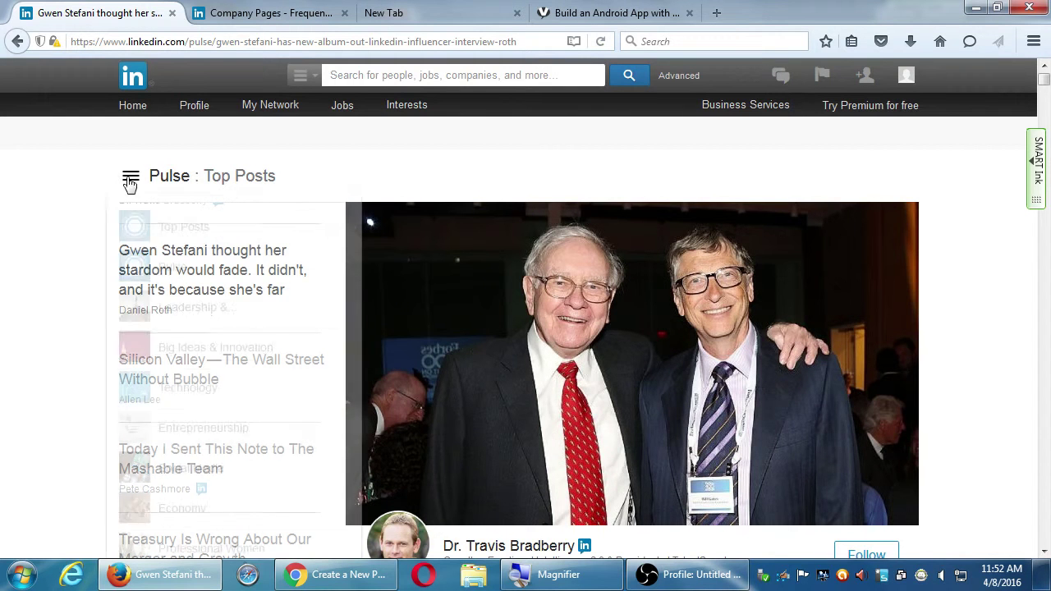
{"action": "left_click", "coordinate": [169, 392]}
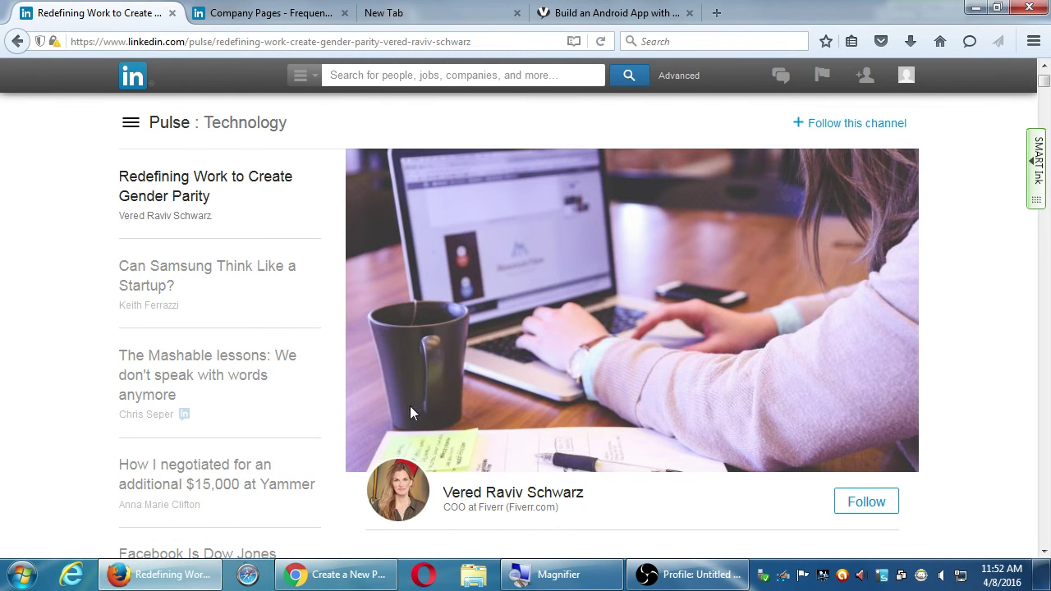
{"action": "left_click", "coordinate": [375, 566]}
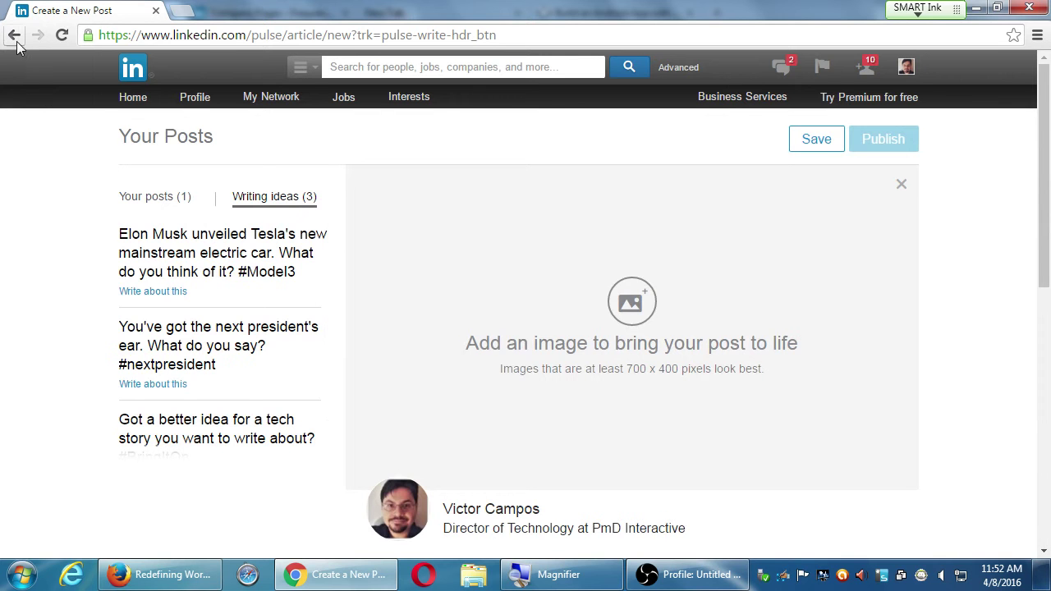
- Leave the post editor and move through the Design channel to Technology's 'Redefining Work' article
{"action": "left_click", "coordinate": [15, 37]}
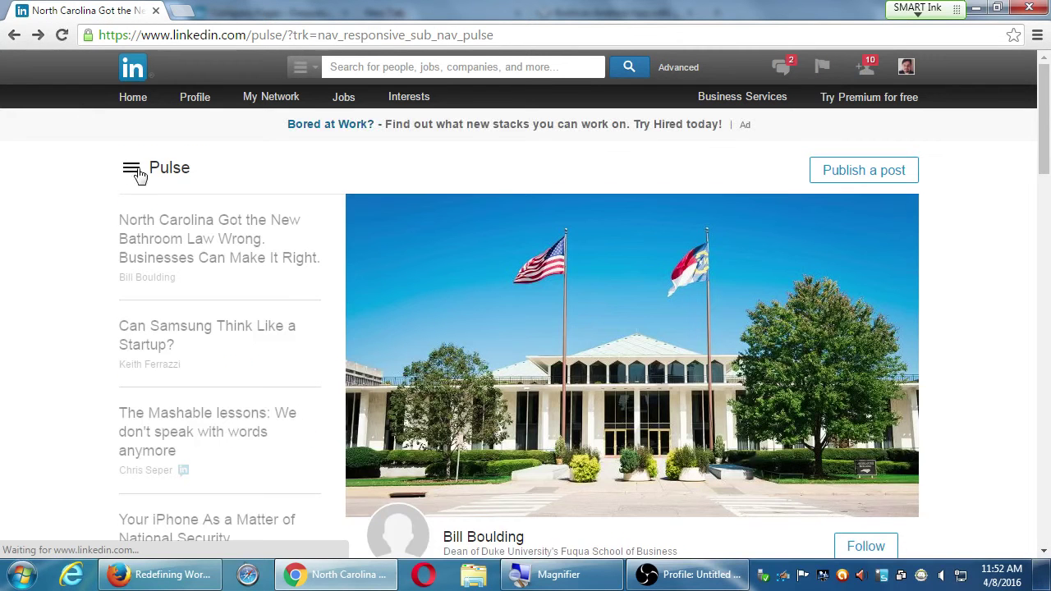
{"action": "left_click", "coordinate": [133, 170]}
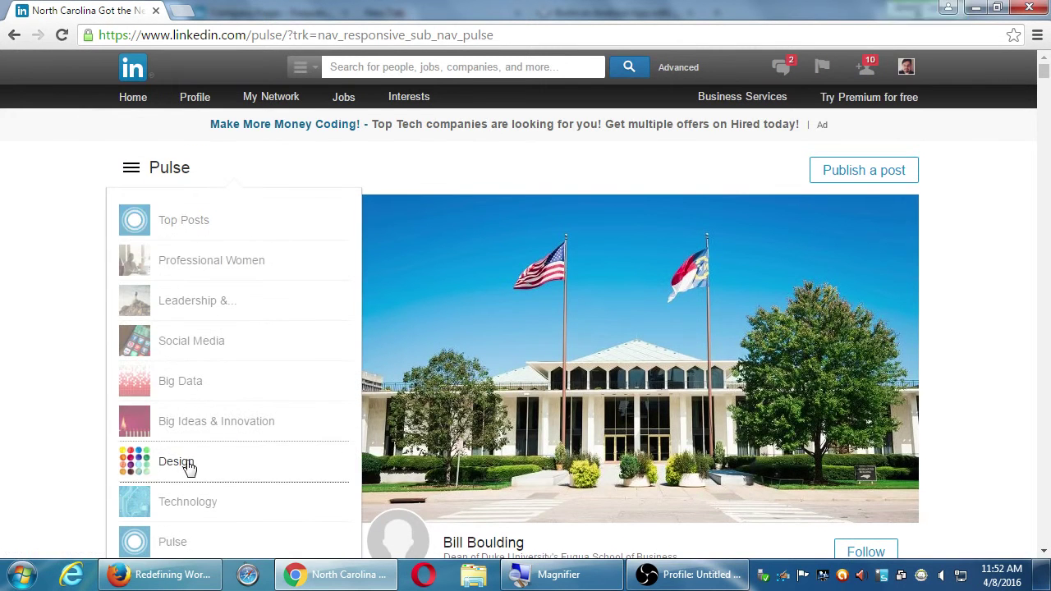
{"action": "left_click", "coordinate": [188, 465]}
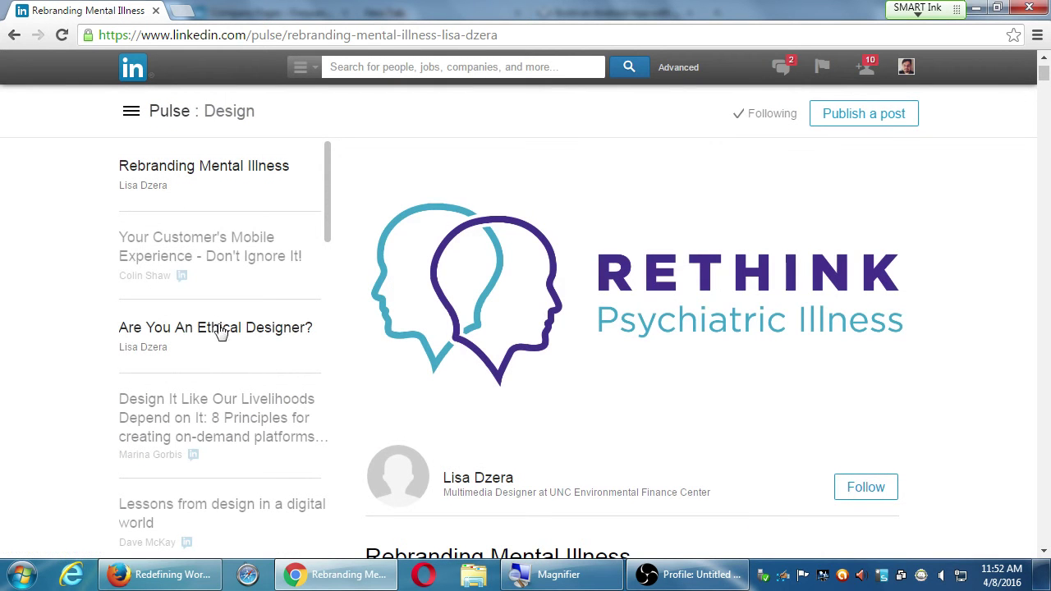
{"action": "left_click", "coordinate": [131, 110]}
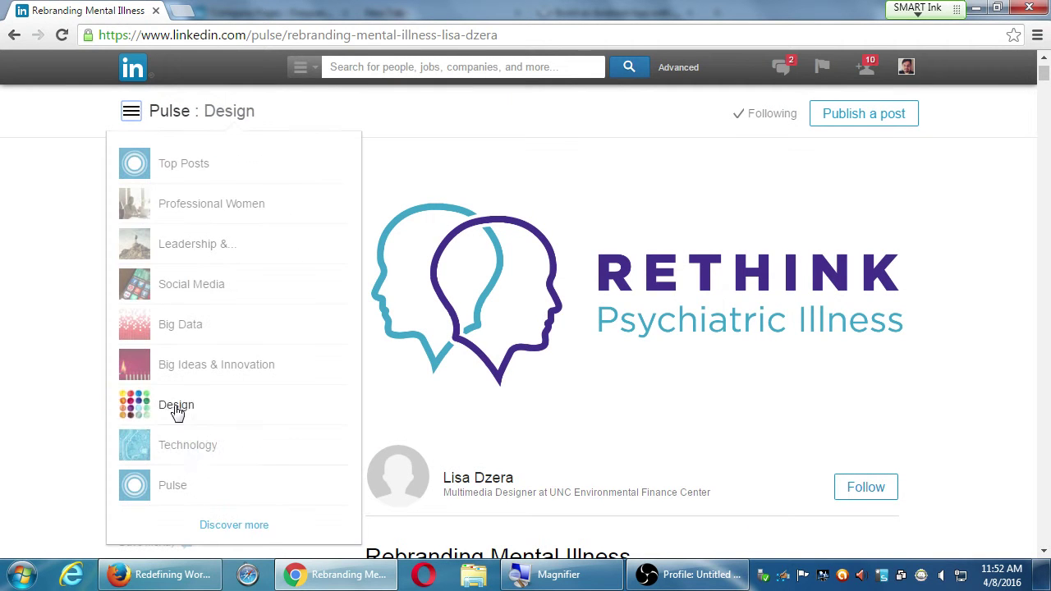
{"action": "left_click", "coordinate": [189, 454]}
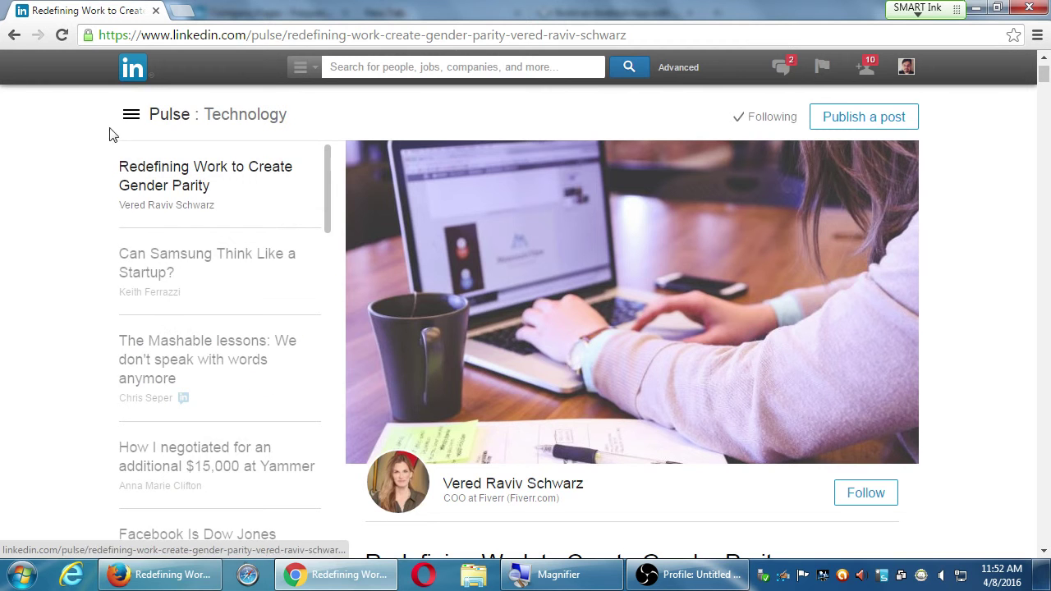
{"action": "left_click", "coordinate": [161, 122]}
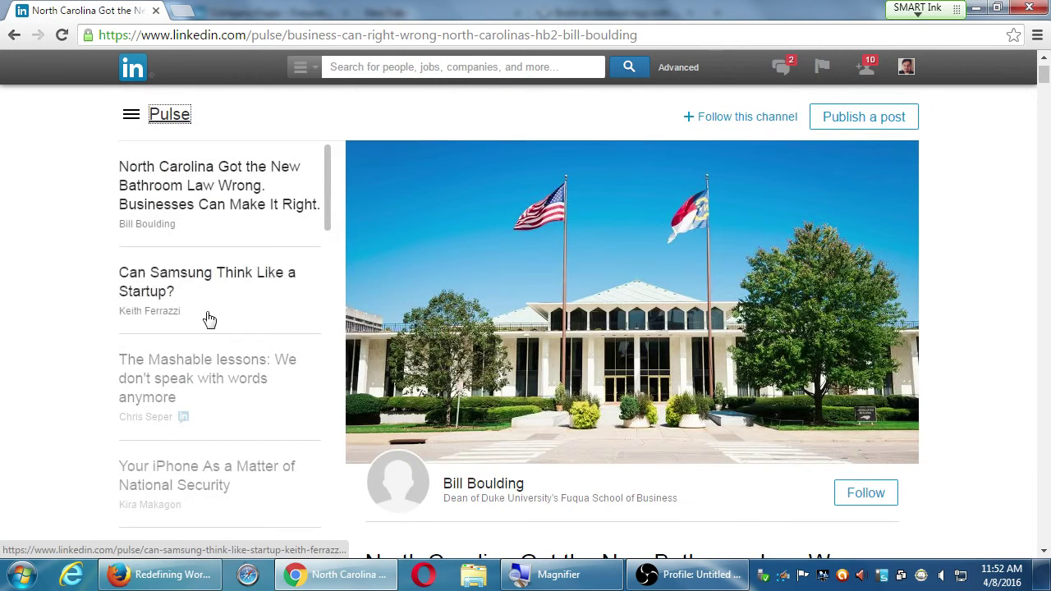
{"action": "left_click", "coordinate": [161, 122]}
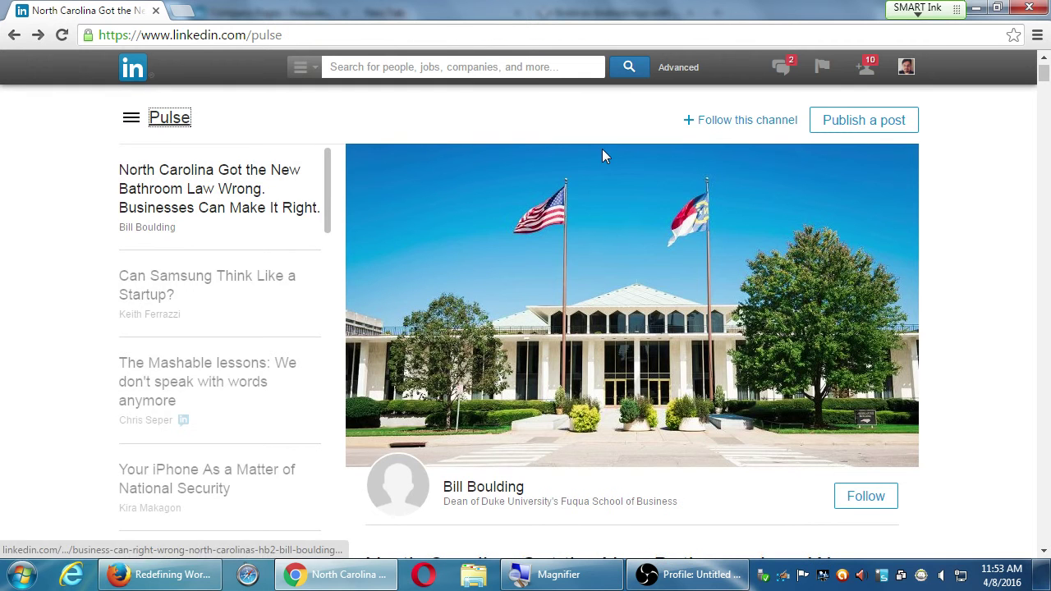
{"action": "left_click", "coordinate": [138, 126]}
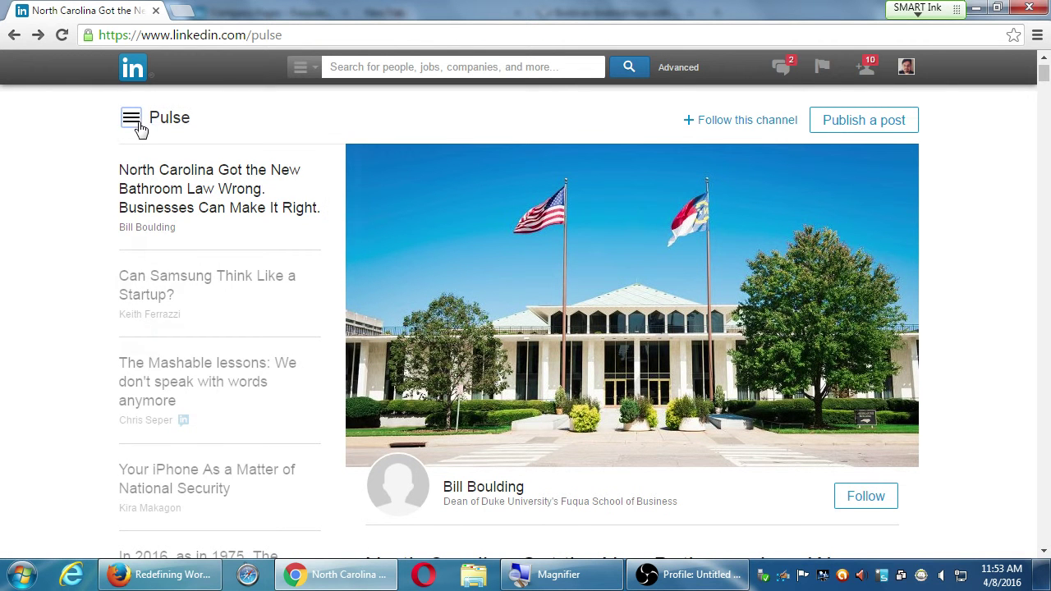
{"action": "left_click", "coordinate": [187, 459]}
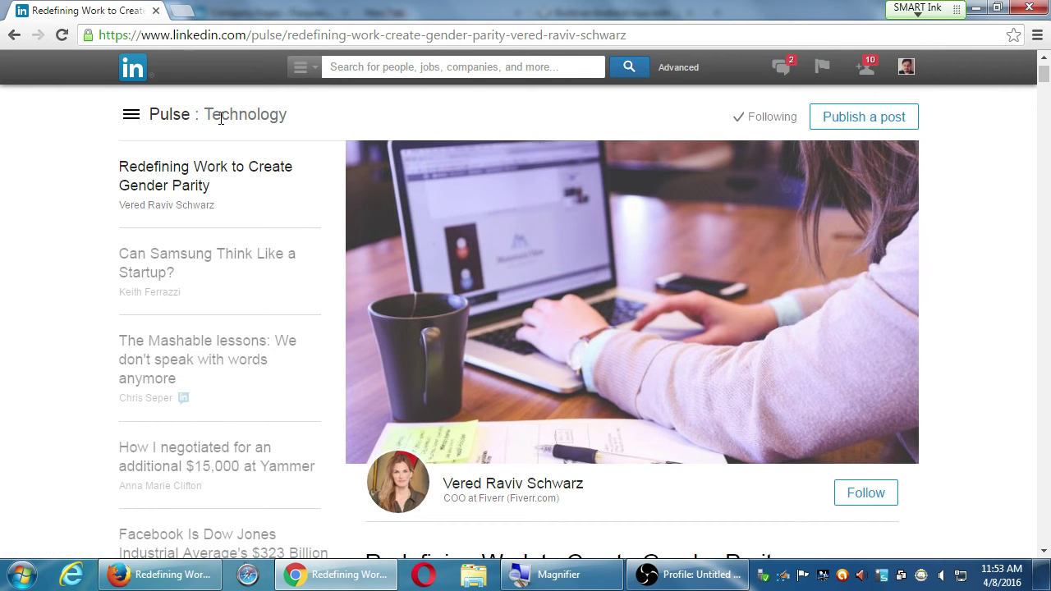
{"action": "scroll", "coordinate": [258, 340], "scroll_direction": "down", "scroll_amount": 5}
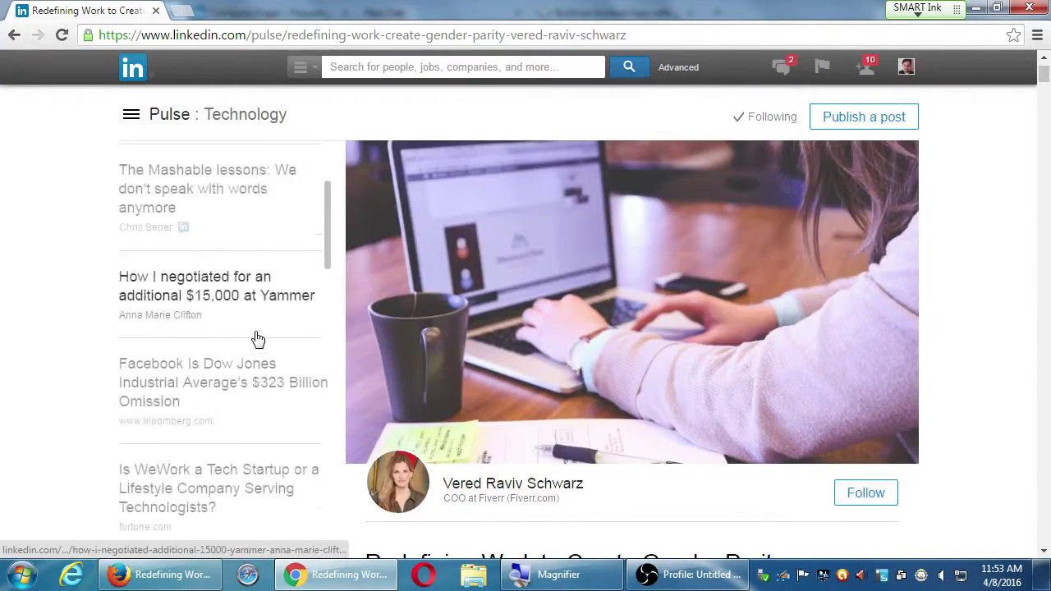
{"action": "scroll", "coordinate": [258, 338], "scroll_direction": "down", "scroll_amount": 15}
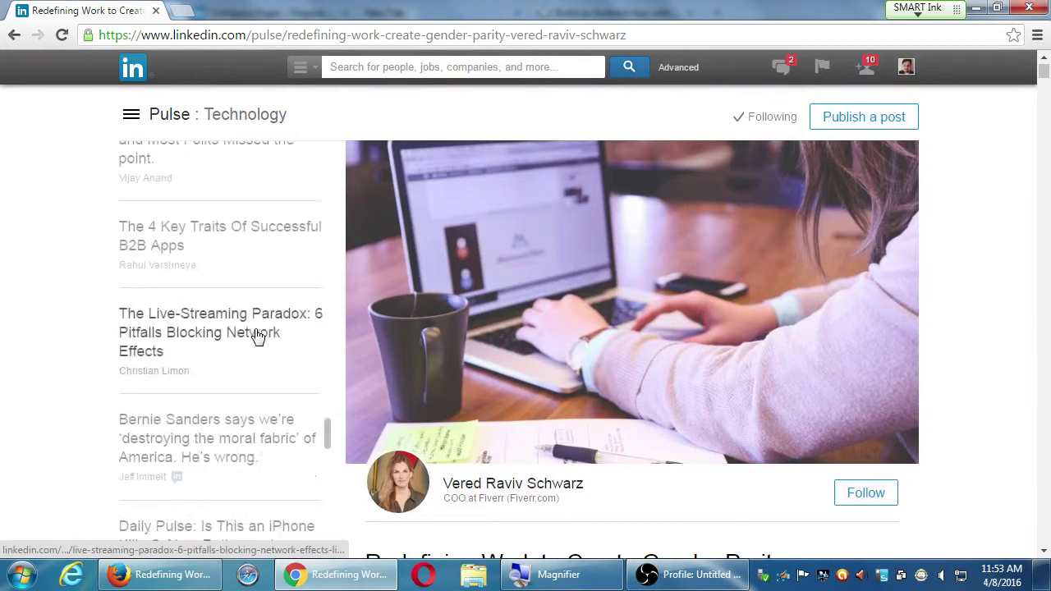
{"action": "scroll", "coordinate": [258, 336], "scroll_direction": "down", "scroll_amount": 15}
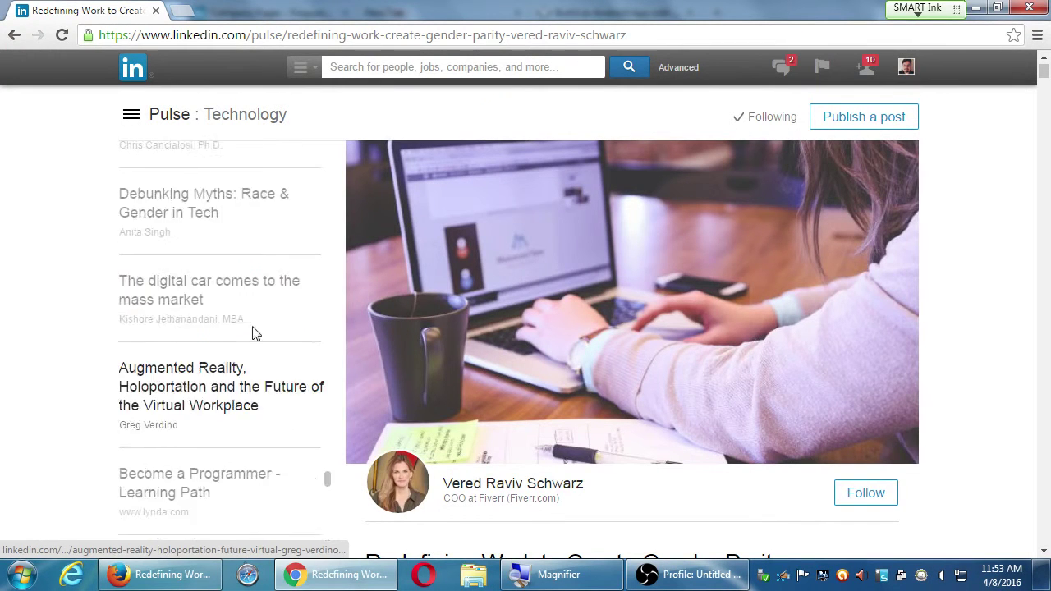
{"action": "scroll", "coordinate": [258, 335], "scroll_direction": "down", "scroll_amount": 10}
{"action": "scroll", "coordinate": [258, 335], "scroll_direction": "up", "scroll_amount": 1}
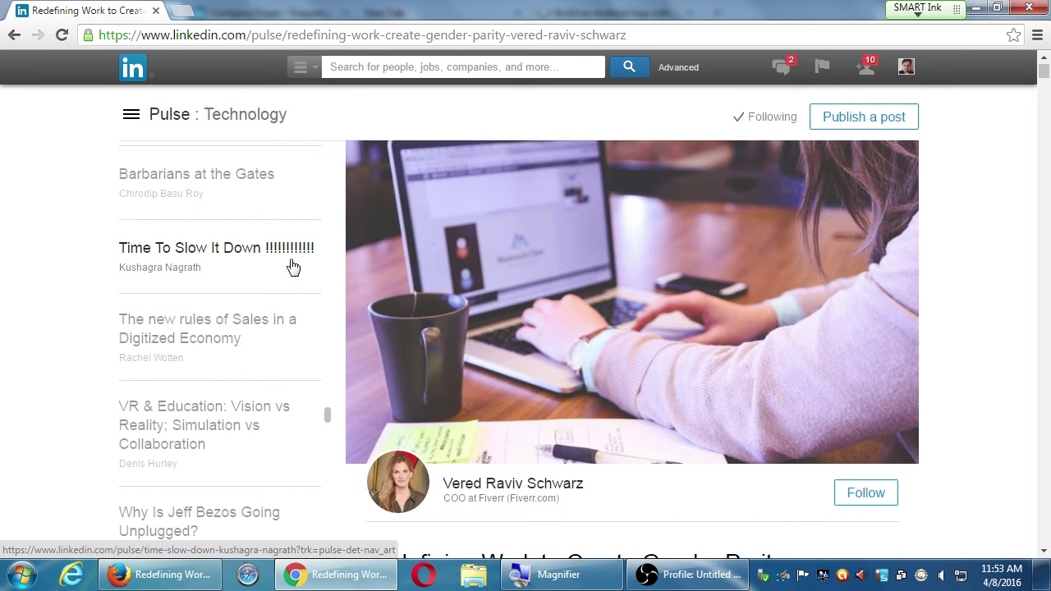
{"action": "scroll", "coordinate": [293, 271], "scroll_direction": "down", "scroll_amount": 15}
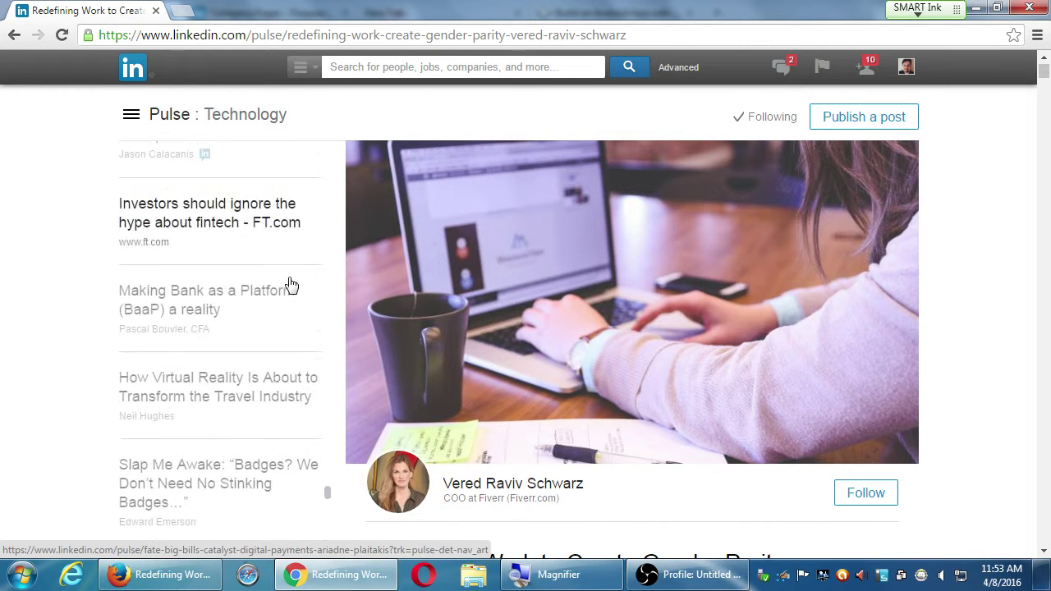
{"action": "scroll", "coordinate": [292, 285], "scroll_direction": "down", "scroll_amount": 10}
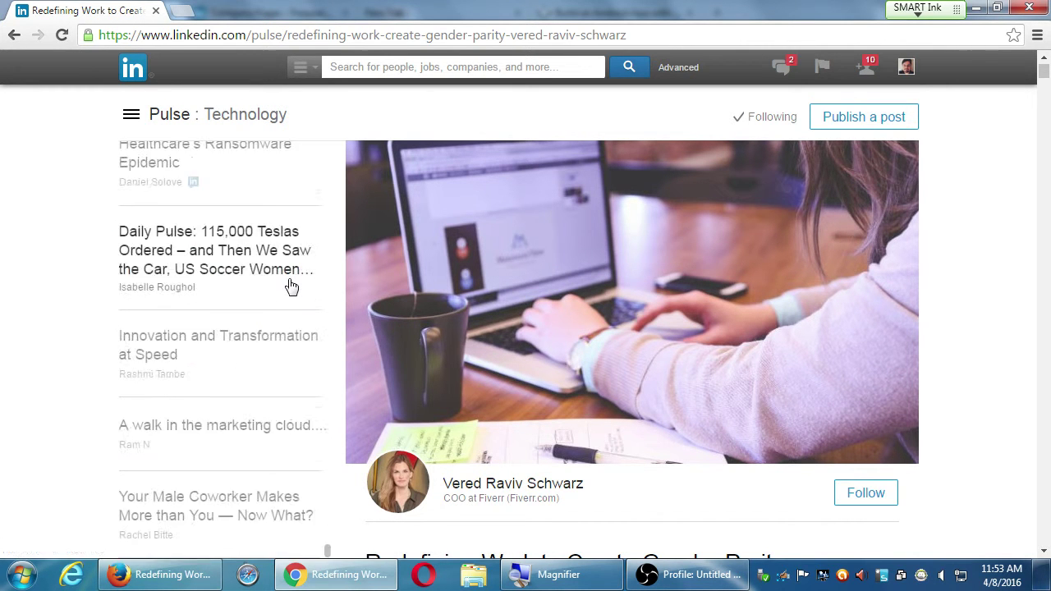
{"action": "left_click", "coordinate": [388, 67]}
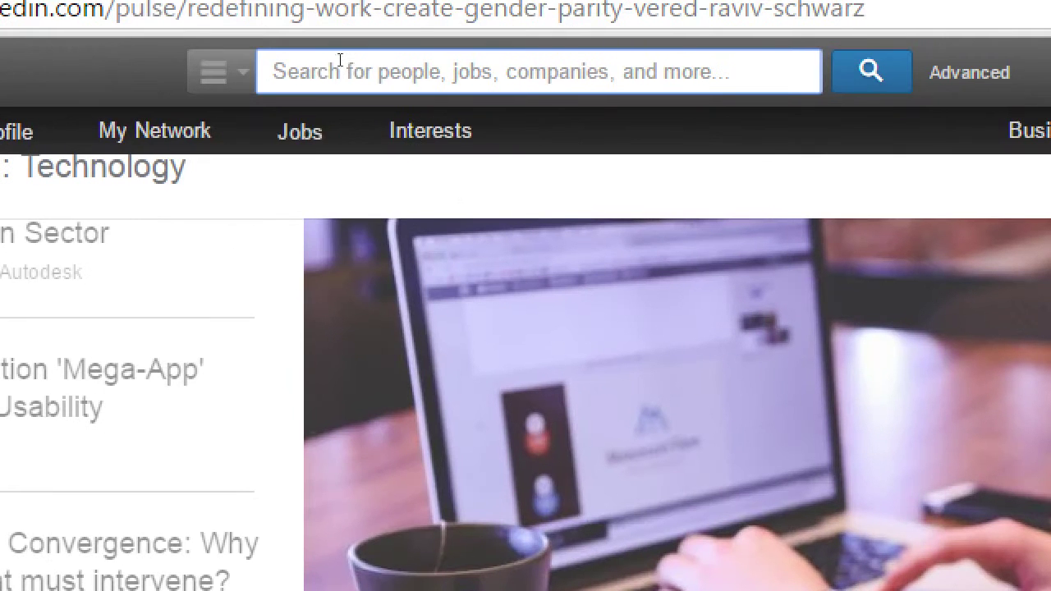
{"action": "left_click", "coordinate": [301, 67]}
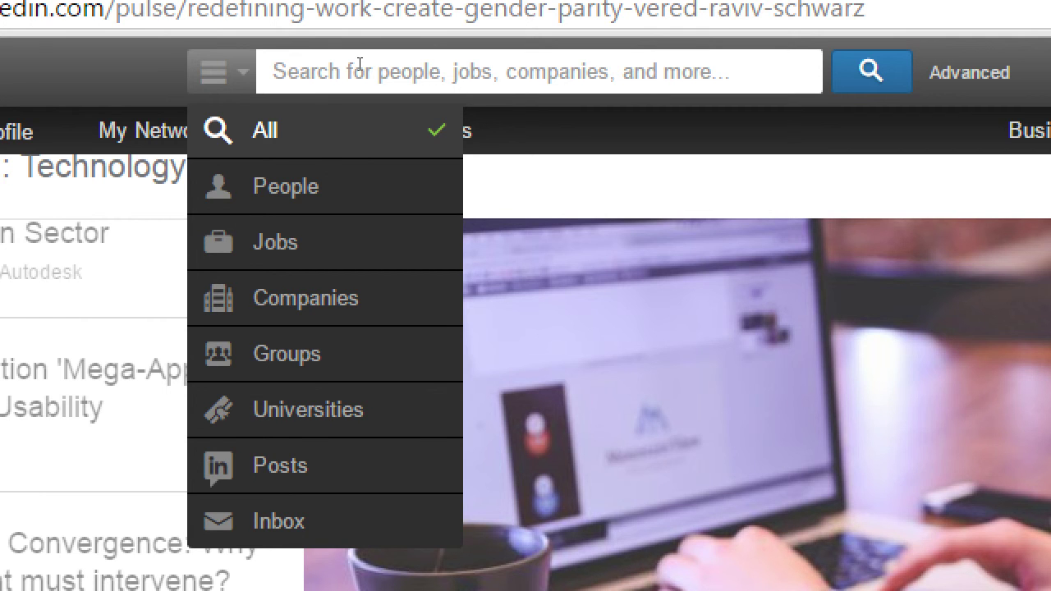
{"action": "key", "text": "super+minus"}
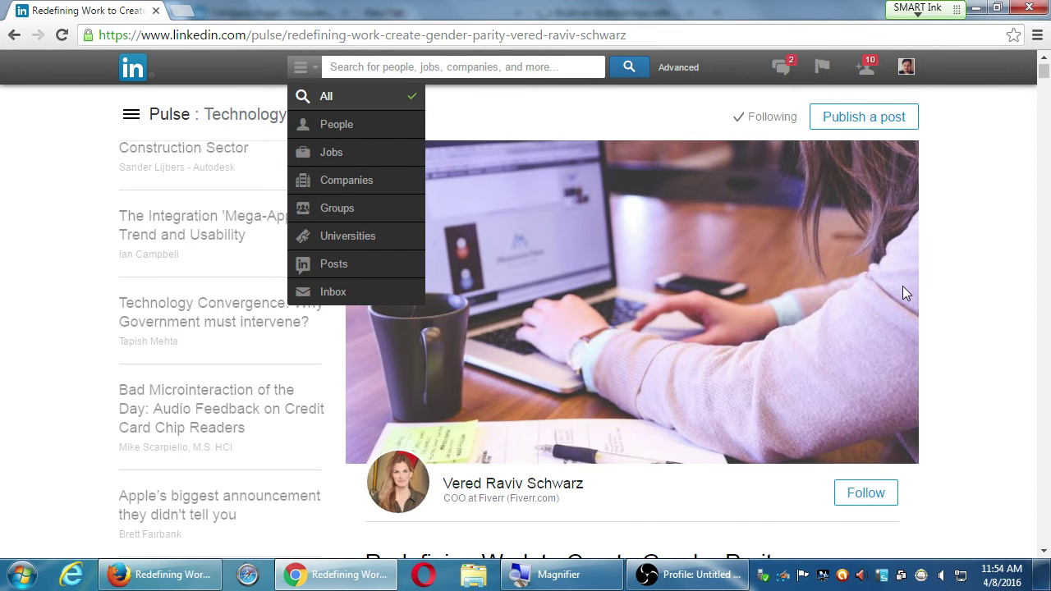
{"action": "scroll", "coordinate": [973, 229], "scroll_direction": "down", "scroll_amount": 10}
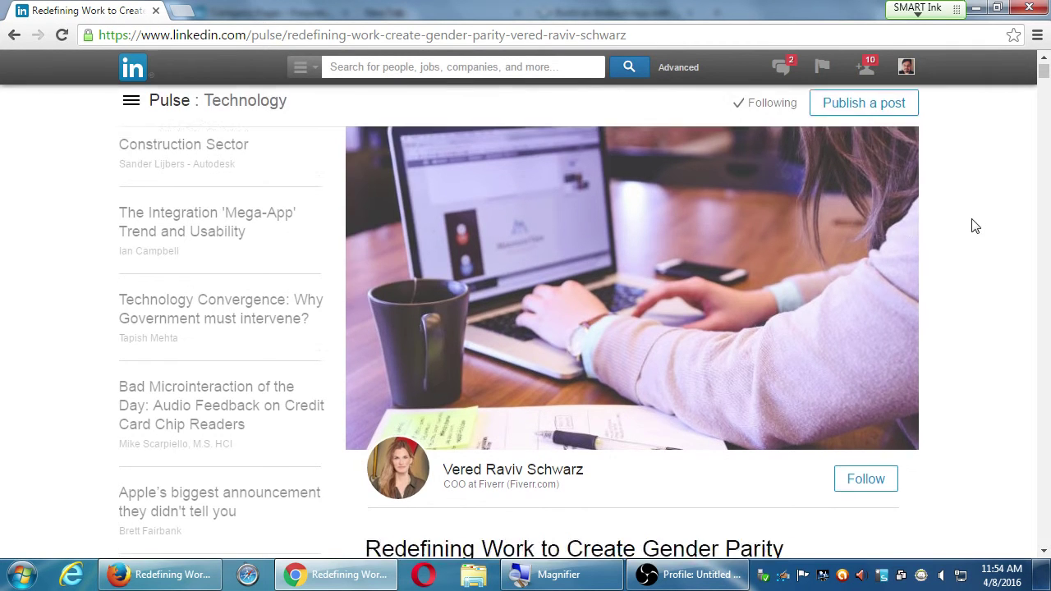
{"action": "scroll", "coordinate": [982, 235], "scroll_direction": "down", "scroll_amount": 20}
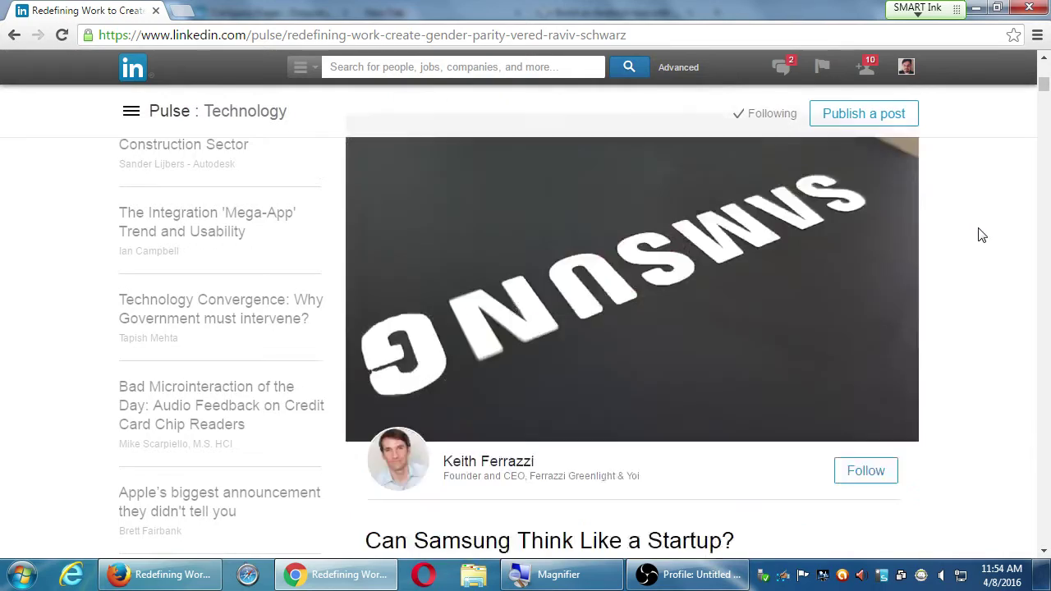
{"action": "scroll", "coordinate": [981, 235], "scroll_direction": "up", "scroll_amount": 8}
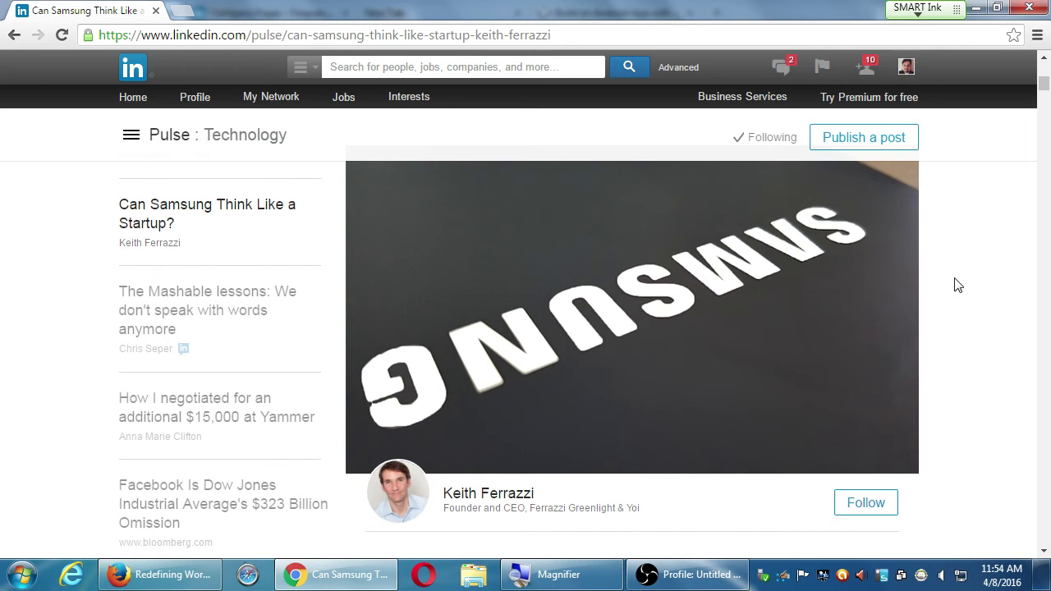
{"action": "scroll", "coordinate": [960, 287], "scroll_direction": "up", "scroll_amount": 3}
{"action": "scroll", "coordinate": [959, 287], "scroll_direction": "up", "scroll_amount": 10}
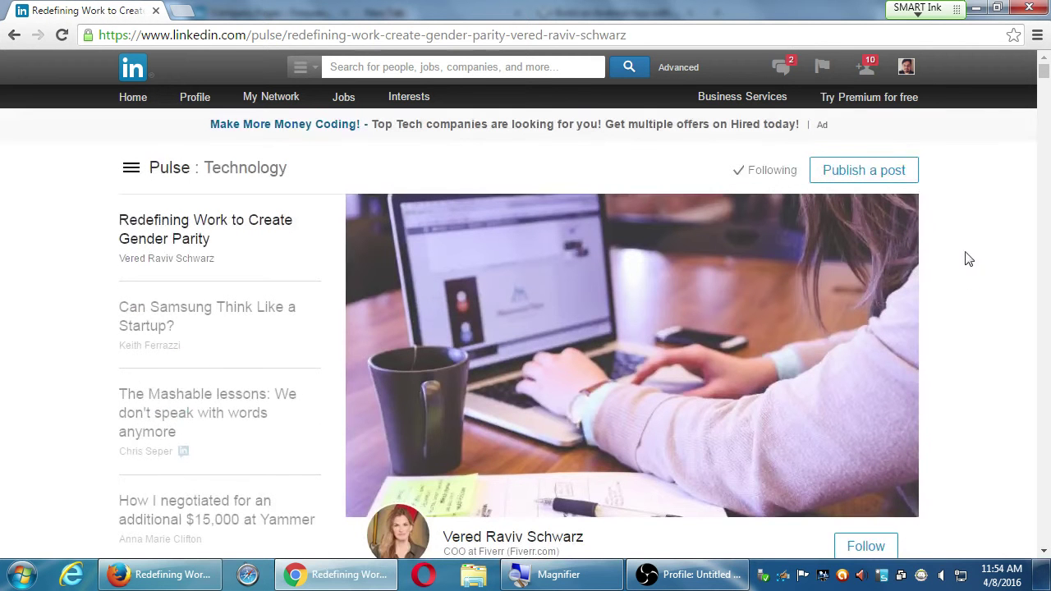
- Choose Companies in the category dropdown beside the site search box
{"action": "mouse_move", "coordinate": [415, 99]}
{"action": "left_click", "coordinate": [535, 70]}
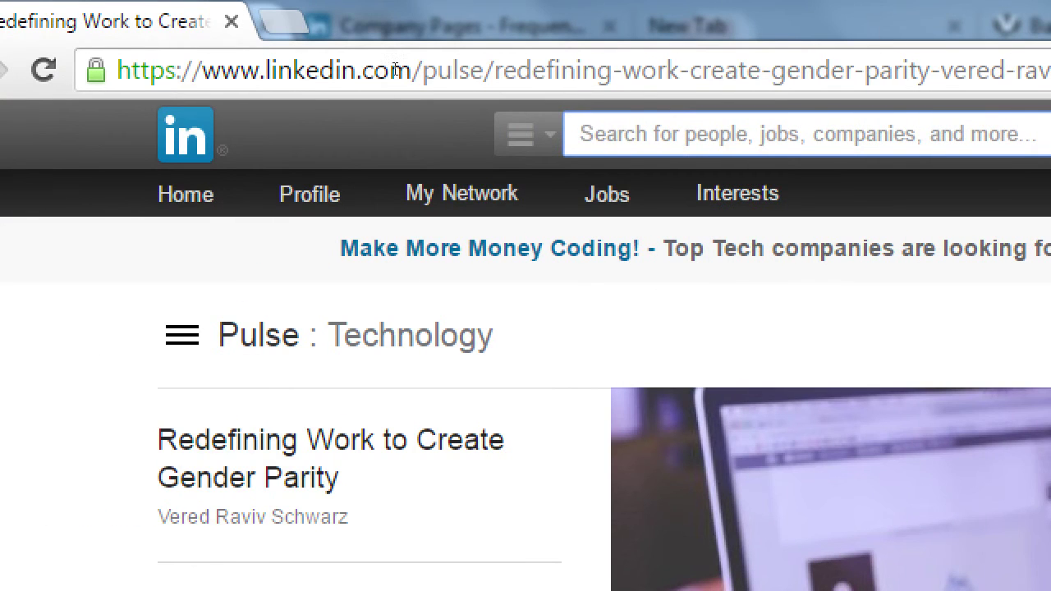
{"action": "left_click", "coordinate": [294, 72]}
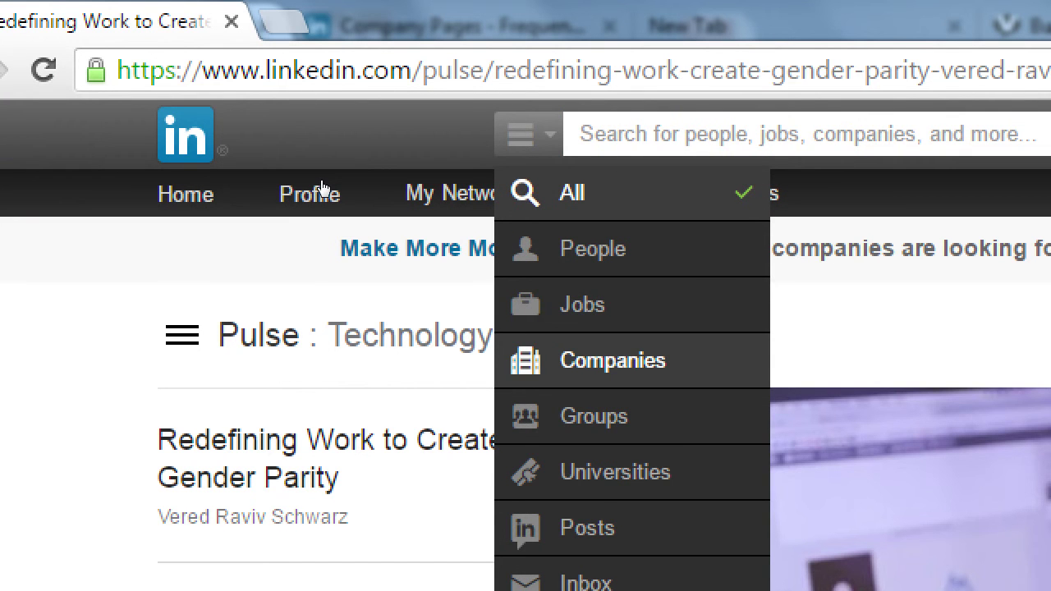
{"action": "key", "text": "Return"}
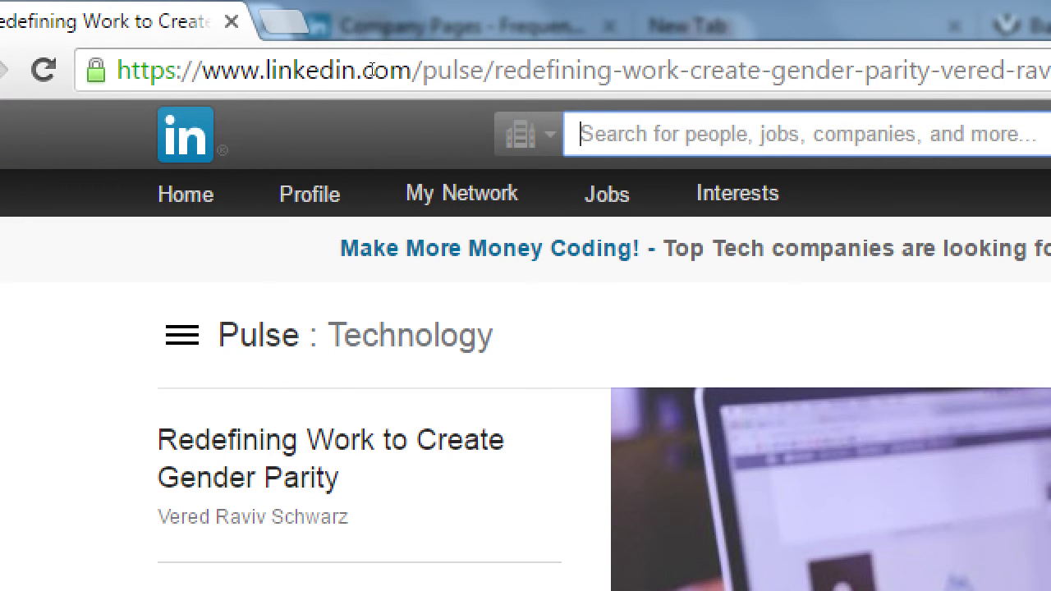
- Search for 'pmd interactive' and scroll through its 807 results
{"action": "type", "text": "pmd inter"}
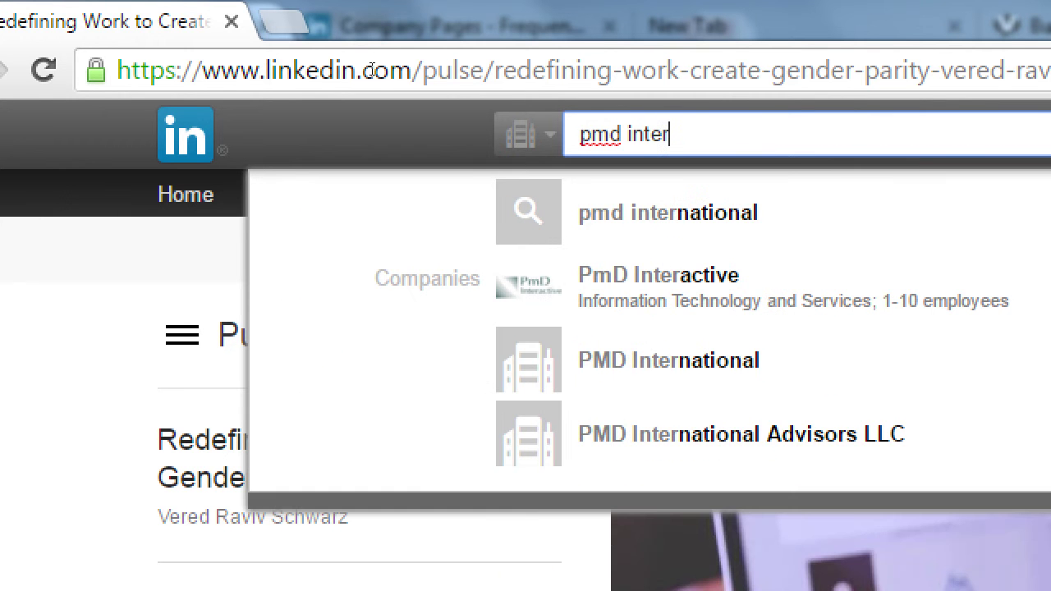
{"action": "type", "text": "active"}
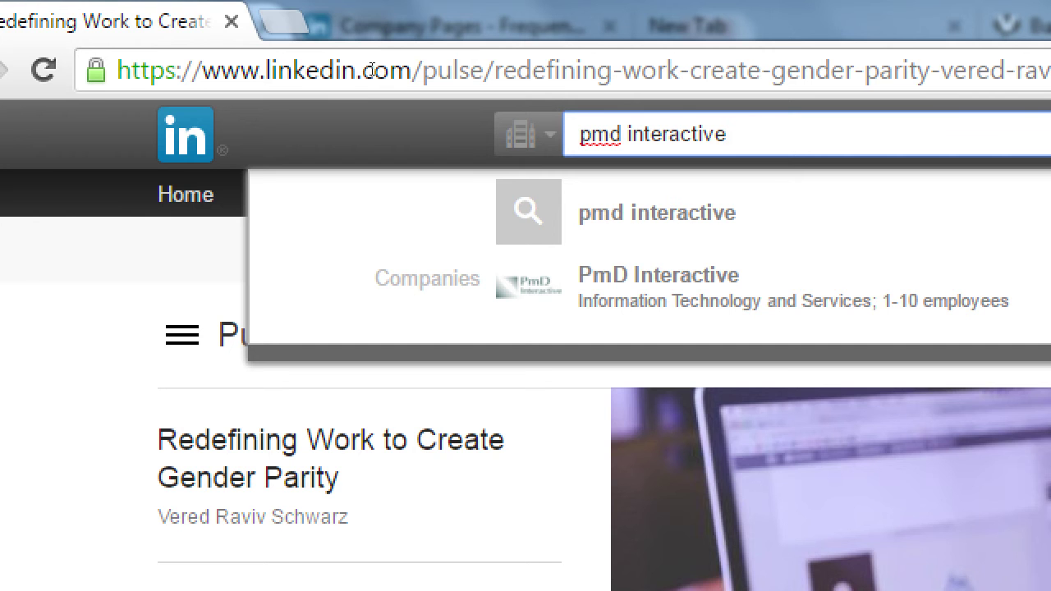
{"action": "key", "text": "Return"}
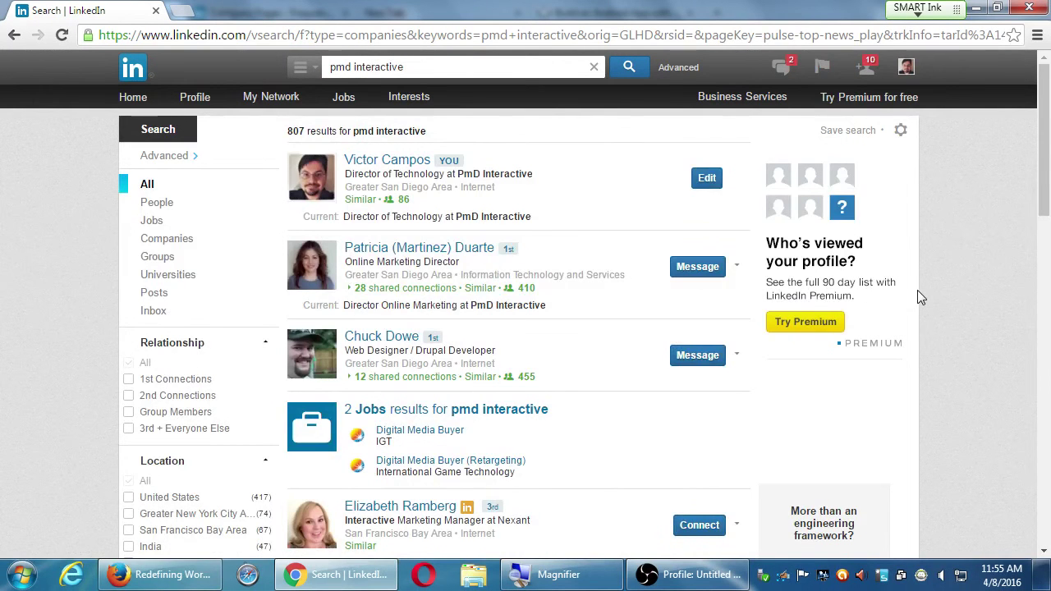
{"action": "scroll", "coordinate": [917, 291], "scroll_direction": "down", "scroll_amount": 10}
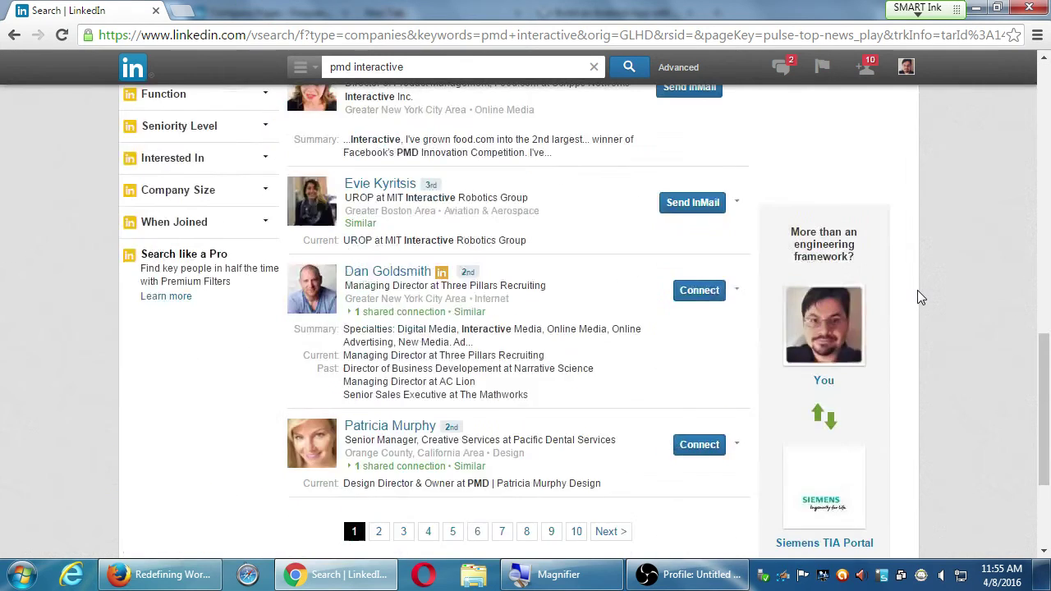
{"action": "scroll", "coordinate": [917, 290], "scroll_direction": "down", "scroll_amount": 1}
{"action": "scroll", "coordinate": [917, 290], "scroll_direction": "up", "scroll_amount": 12}
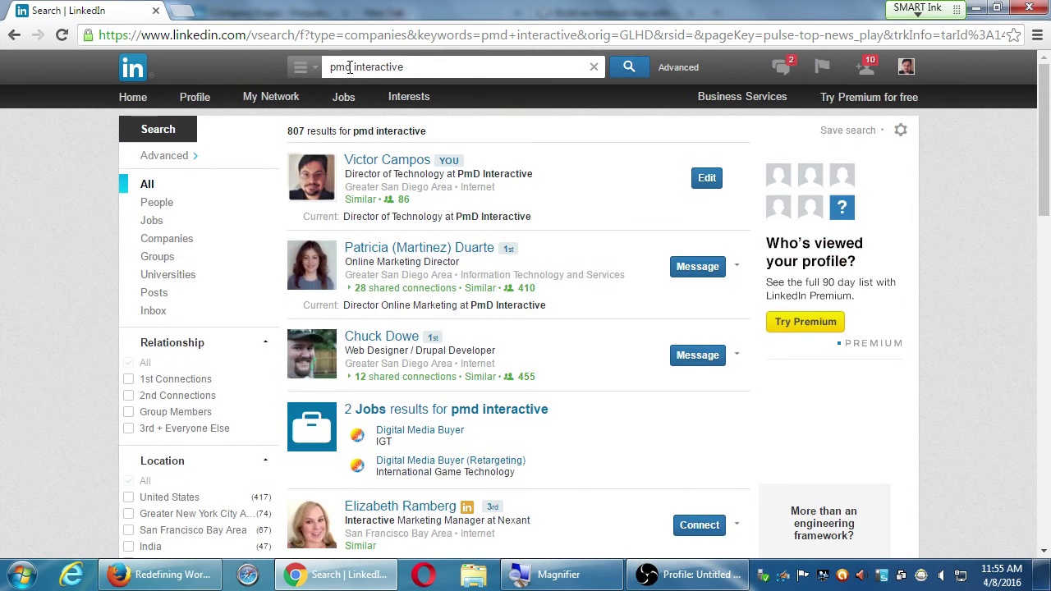
{"action": "left_click", "coordinate": [386, 73]}
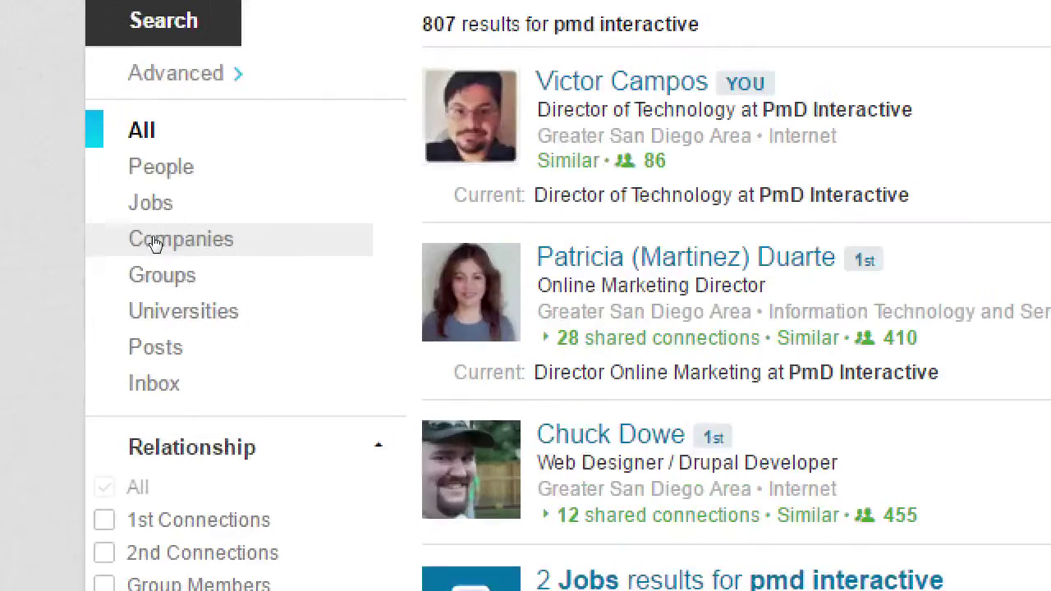
- Filter the results to the 3 companies and view the PmD Interactive company page
{"action": "left_click", "coordinate": [156, 243]}
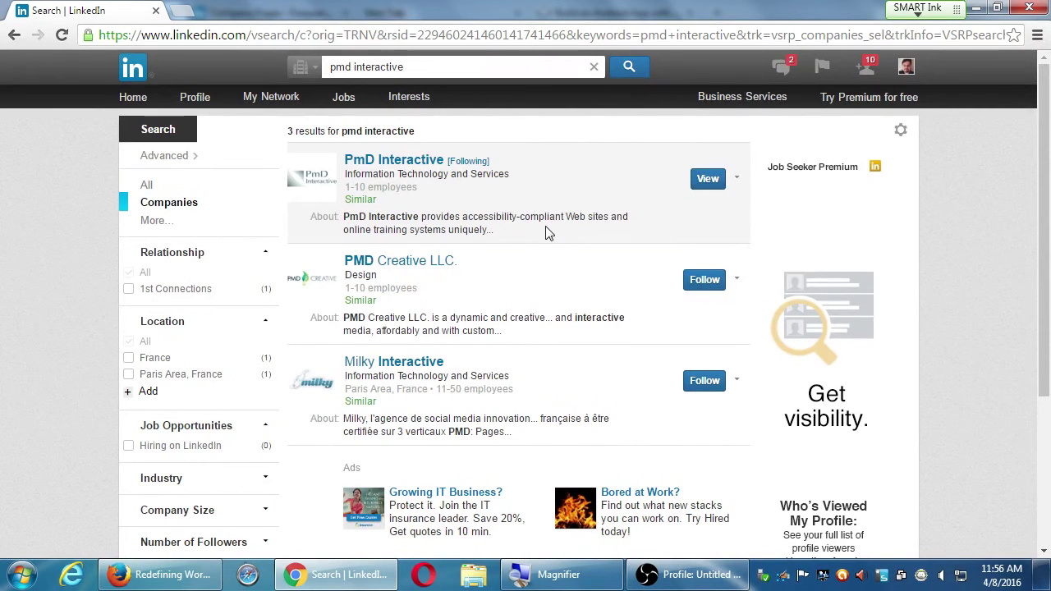
{"action": "scroll", "coordinate": [546, 230], "scroll_direction": "down", "scroll_amount": 3}
{"action": "scroll", "coordinate": [546, 230], "scroll_direction": "up", "scroll_amount": 3}
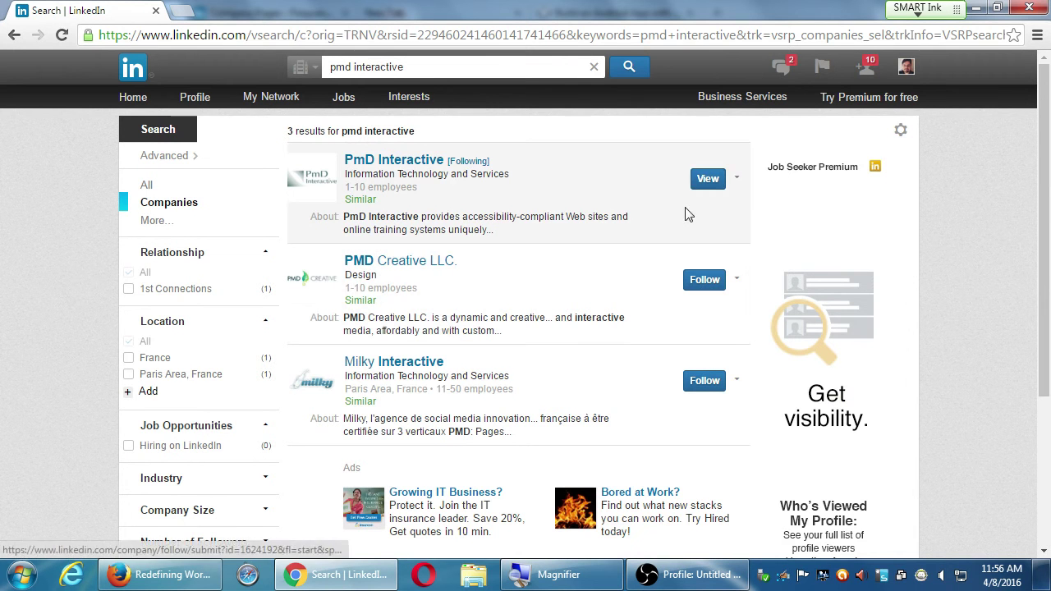
{"action": "left_click", "coordinate": [702, 181]}
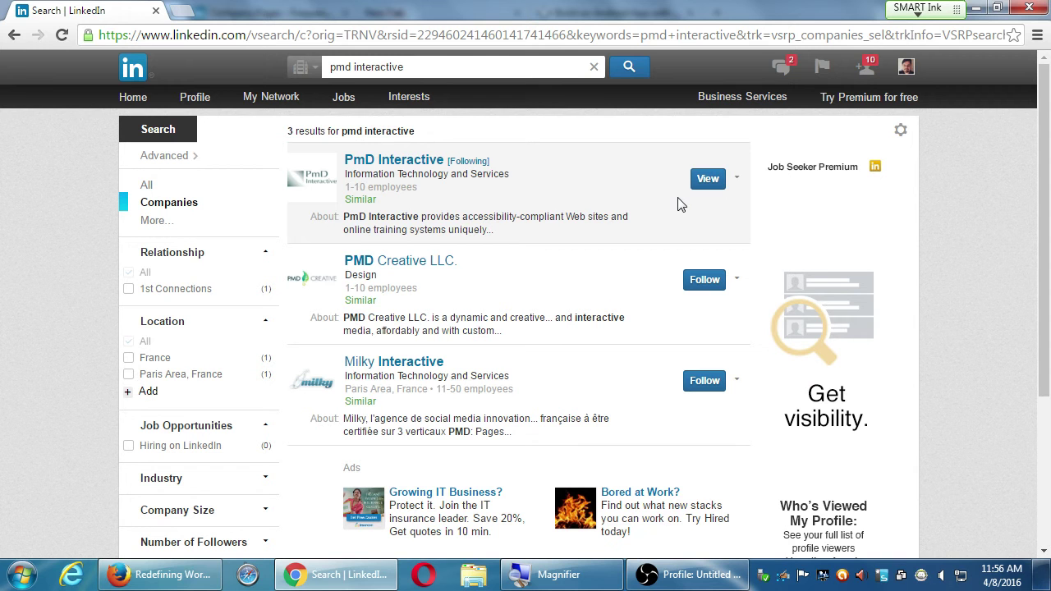
{"action": "mouse_move", "coordinate": [743, 181]}
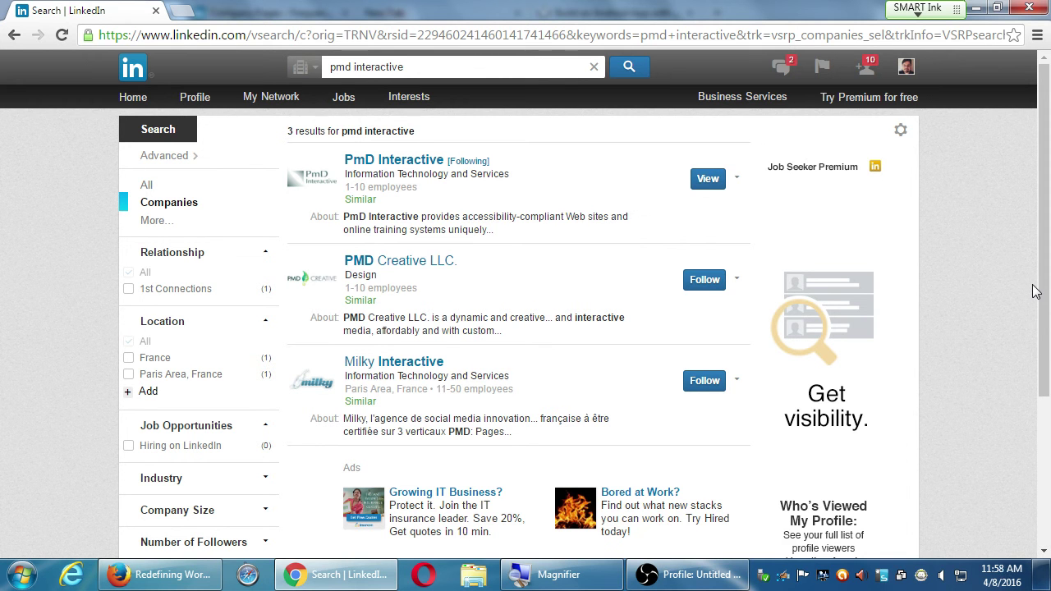
{"action": "left_click", "coordinate": [1033, 286]}
- Return Chrome to its home feed, then open the second account's home feed in Firefox
{"action": "left_click", "coordinate": [133, 100]}
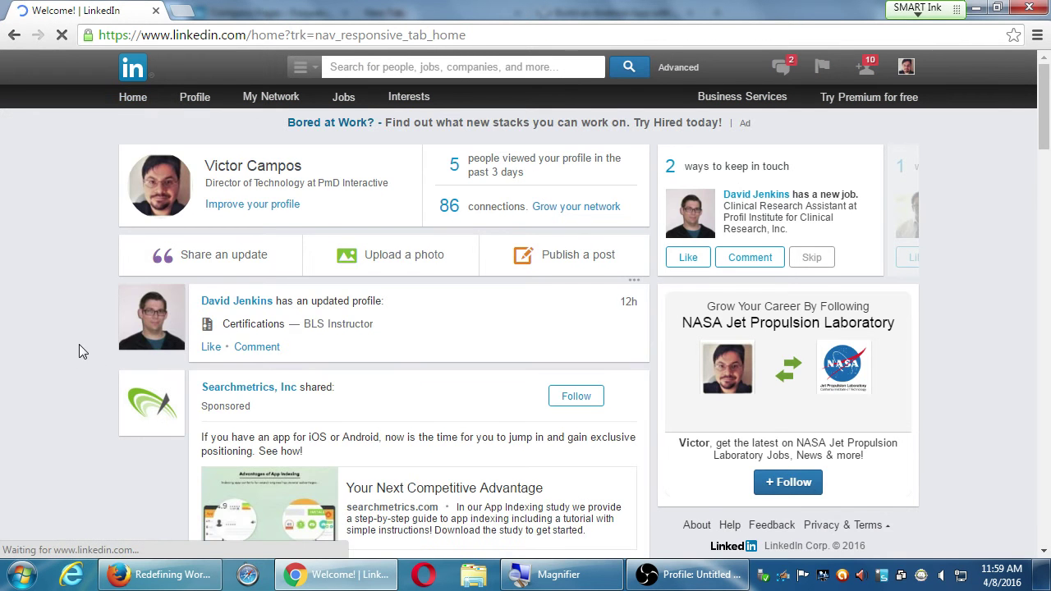
{"action": "scroll", "coordinate": [98, 327], "scroll_direction": "down", "scroll_amount": 9}
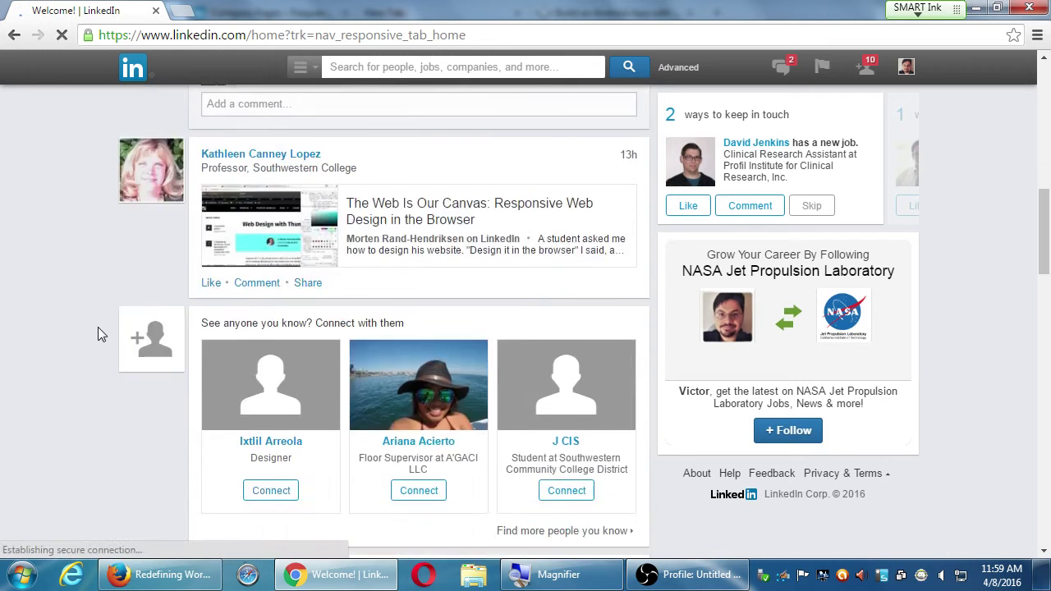
{"action": "scroll", "coordinate": [98, 327], "scroll_direction": "down", "scroll_amount": 3}
{"action": "scroll", "coordinate": [38, 263], "scroll_direction": "up", "scroll_amount": 6}
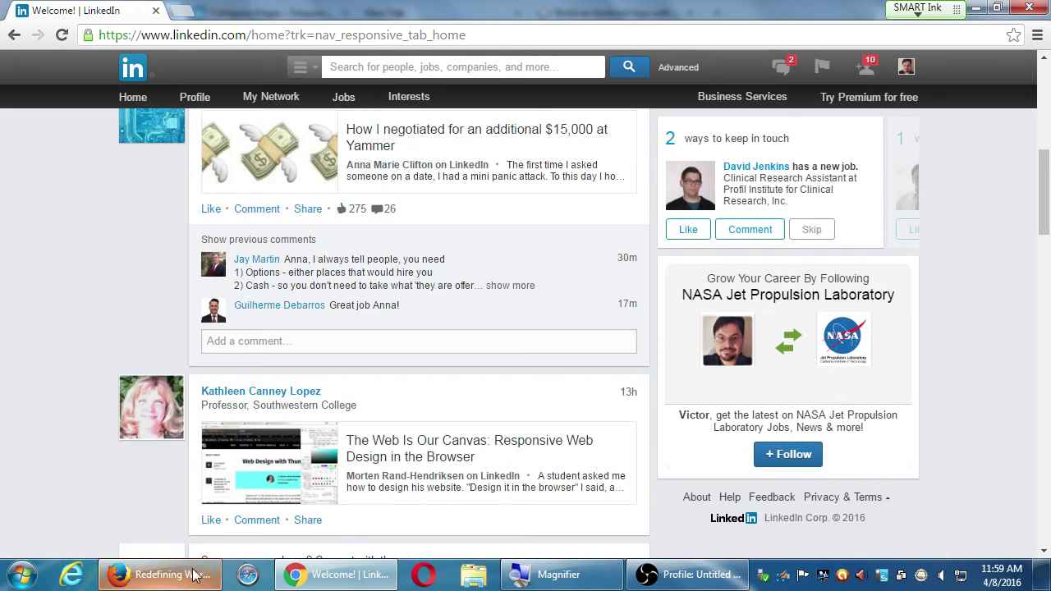
{"action": "left_click", "coordinate": [196, 575]}
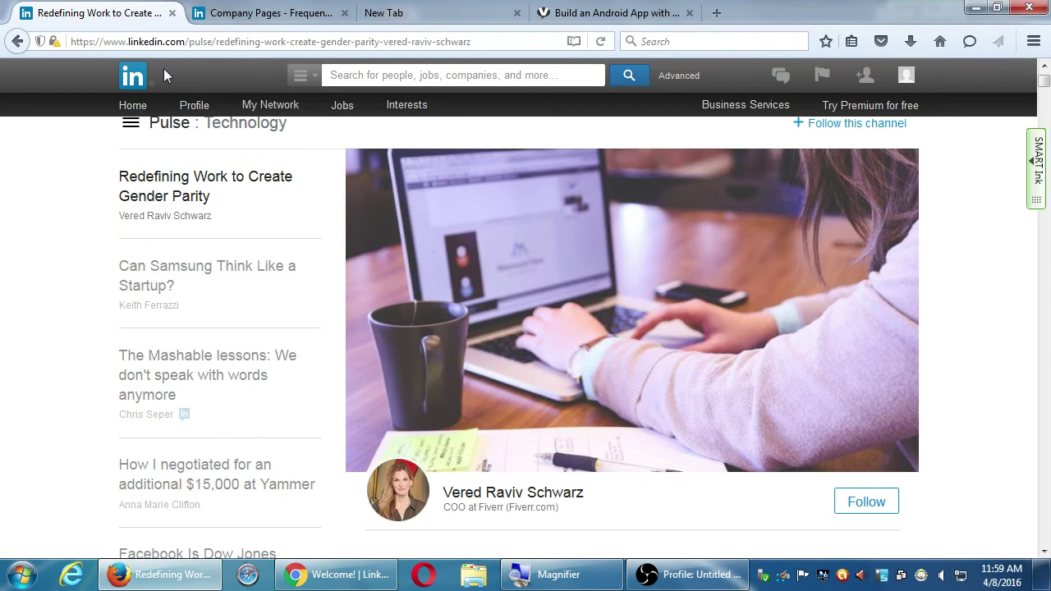
{"action": "left_click", "coordinate": [132, 105]}
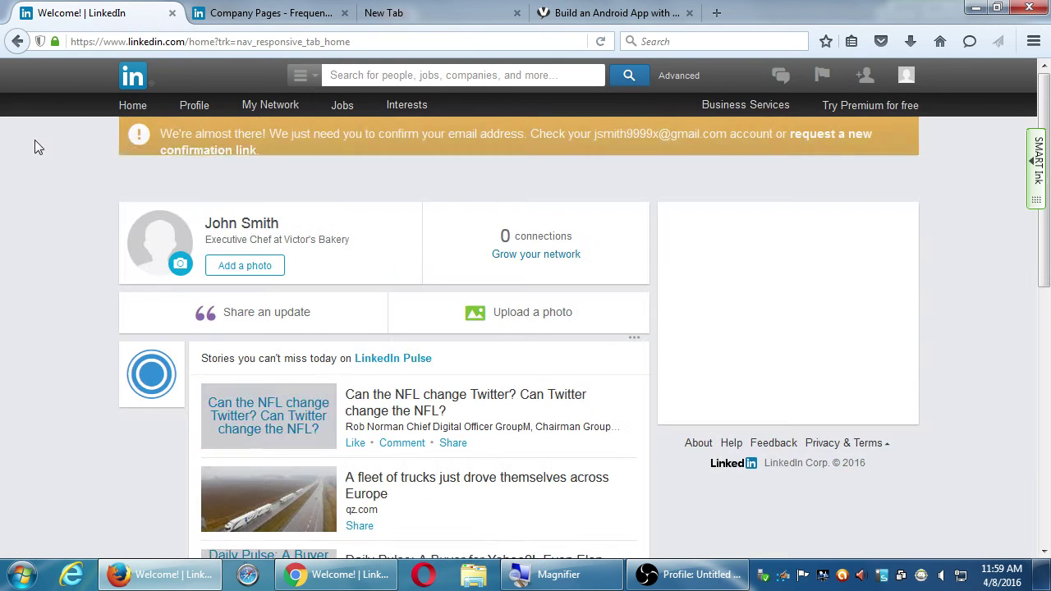
{"action": "scroll", "coordinate": [66, 288], "scroll_direction": "down", "scroll_amount": 10}
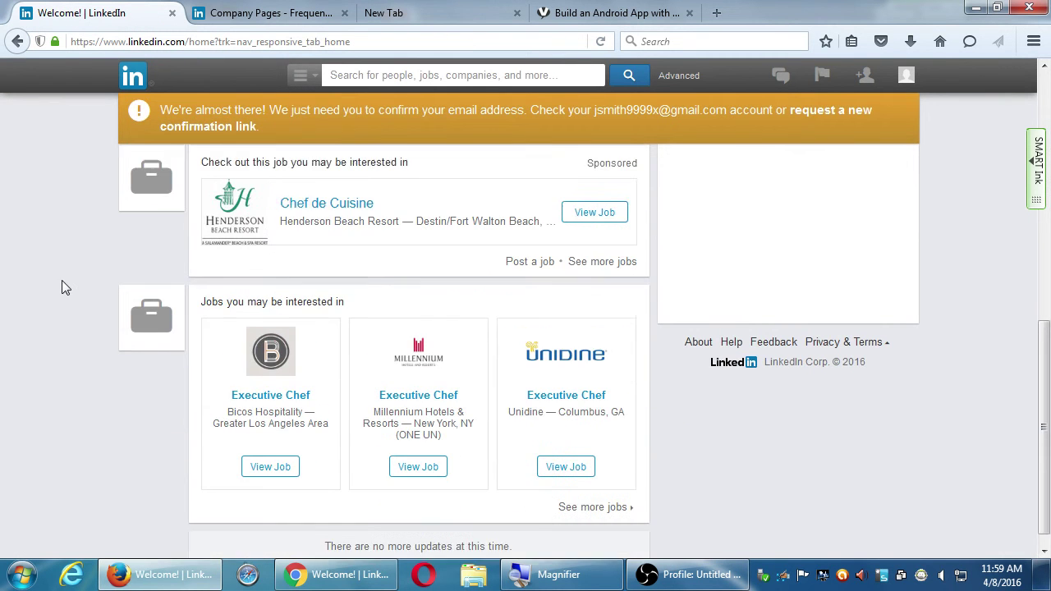
{"action": "scroll", "coordinate": [92, 296], "scroll_direction": "up", "scroll_amount": 10}
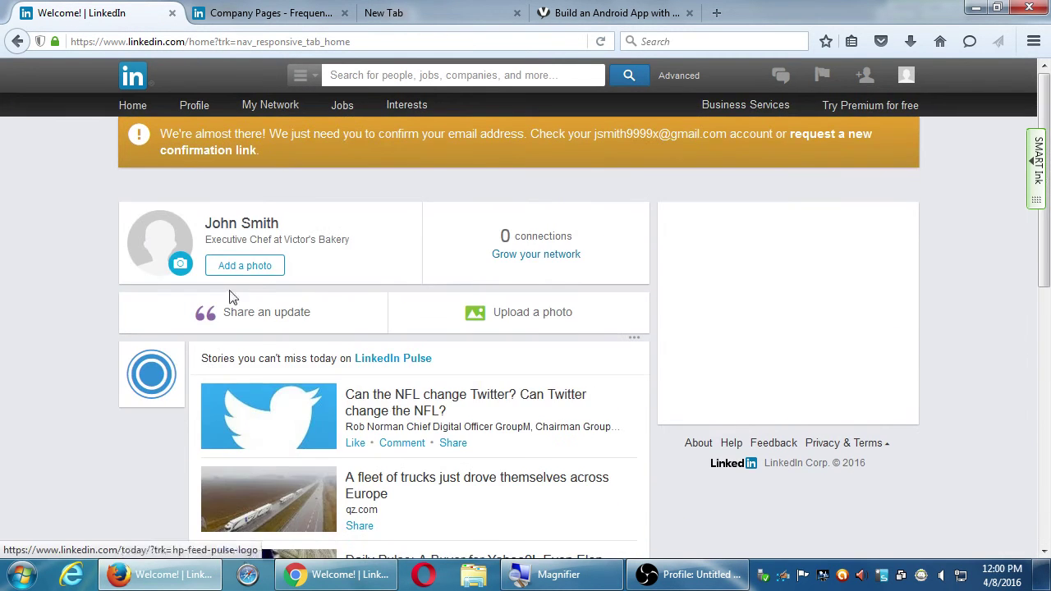
- Show the account's Recent Activity with its build-an-app update and Executive Chef new-job post
{"action": "mouse_move", "coordinate": [190, 105]}
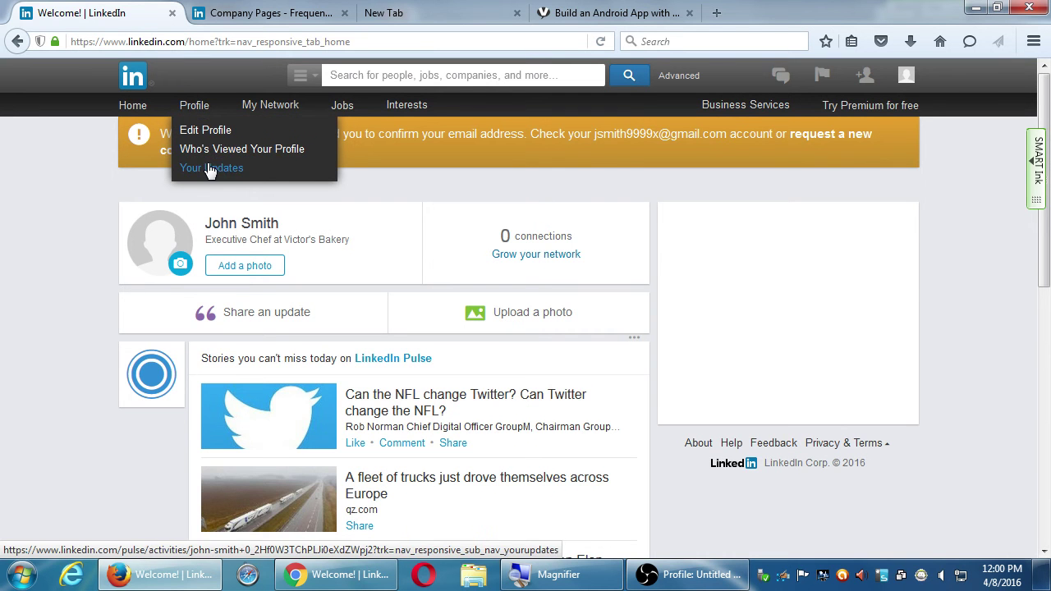
{"action": "left_click", "coordinate": [210, 168]}
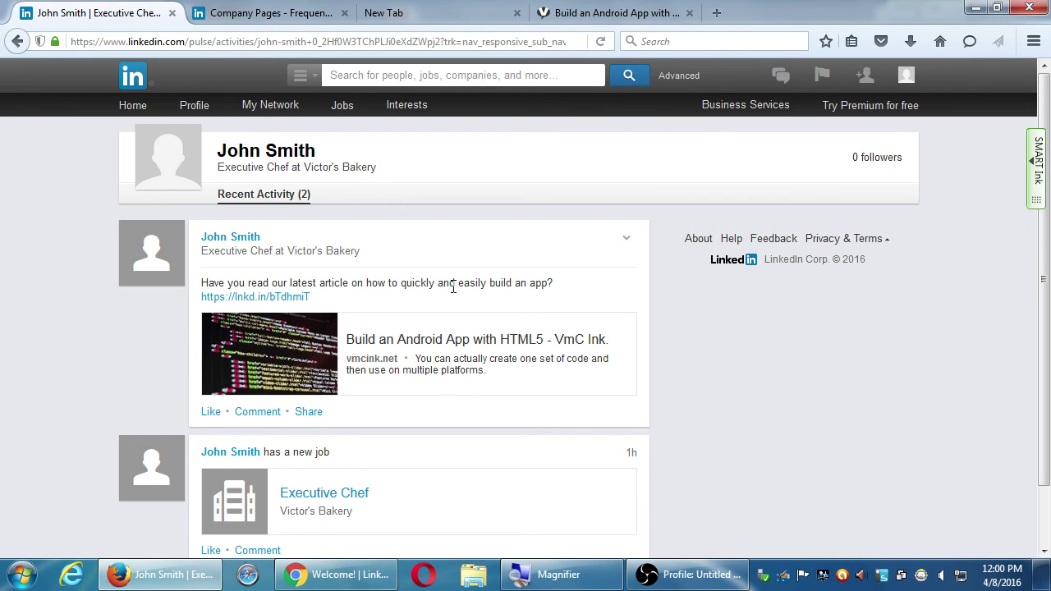
{"action": "scroll", "coordinate": [701, 379], "scroll_direction": "down", "scroll_amount": 2}
{"action": "scroll", "coordinate": [784, 403], "scroll_direction": "up", "scroll_amount": 2}
{"action": "mouse_move", "coordinate": [403, 106]}
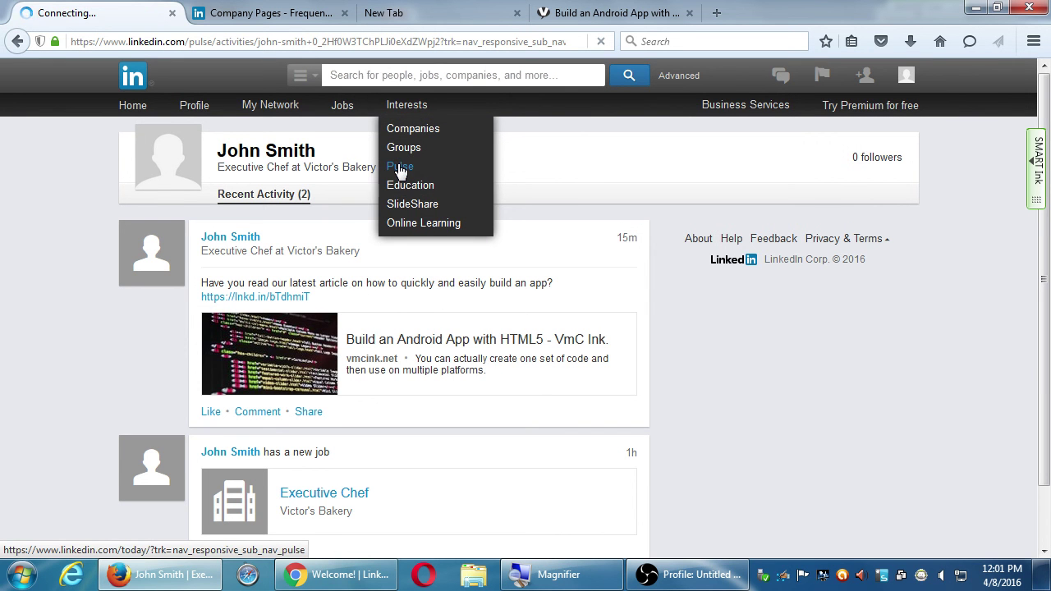
- Scroll through 'Critical Things Ridiculously Successful People Do Every Day' down to 'They follow the 80/20 rule.'
{"action": "scroll", "coordinate": [800, 335], "scroll_direction": "down", "scroll_amount": 10}
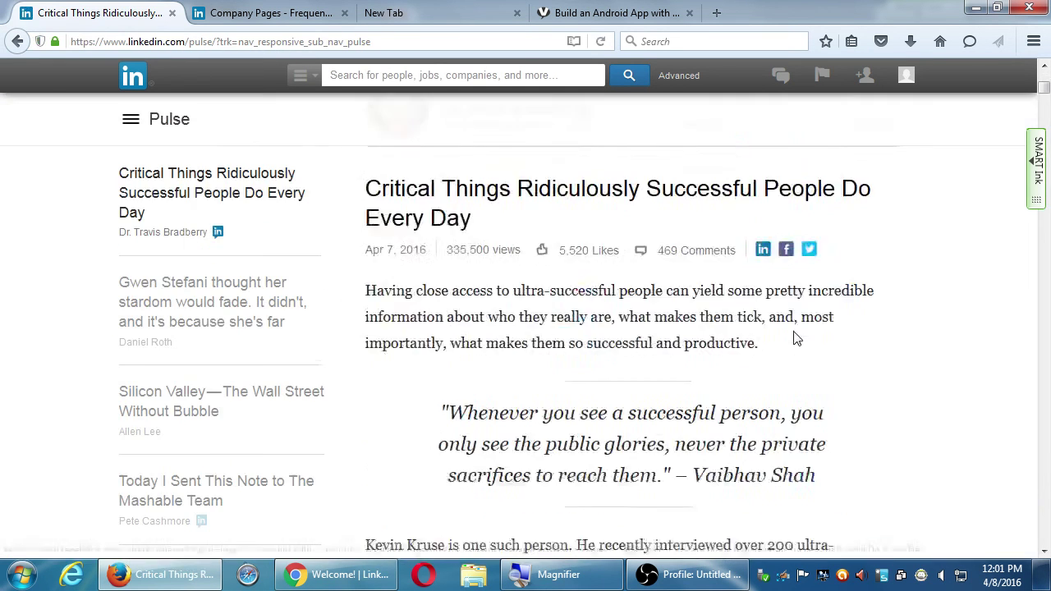
{"action": "scroll", "coordinate": [660, 283], "scroll_direction": "down", "scroll_amount": 20}
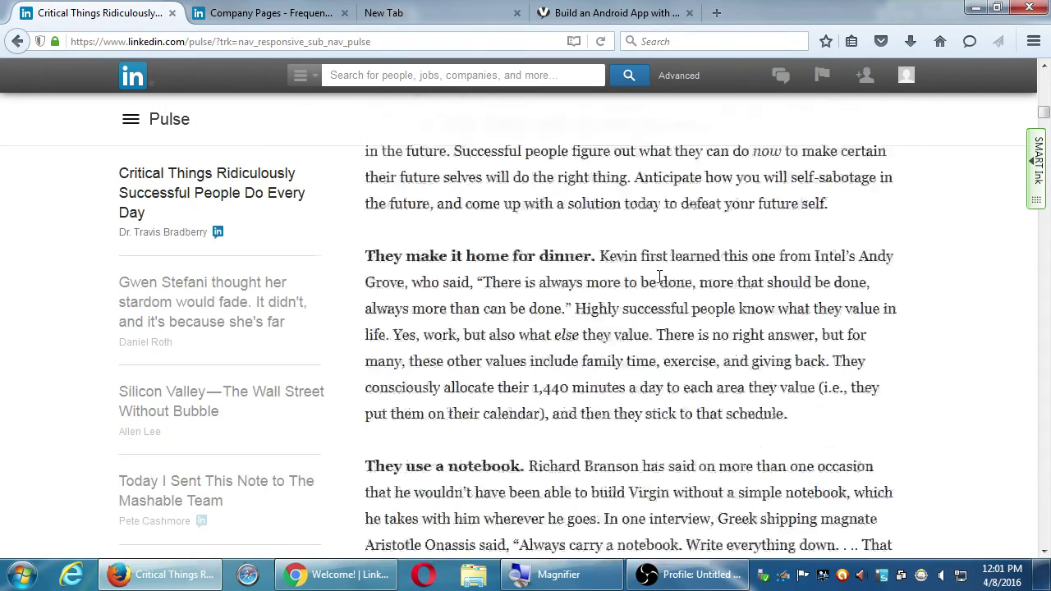
{"action": "scroll", "coordinate": [663, 283], "scroll_direction": "down", "scroll_amount": 15}
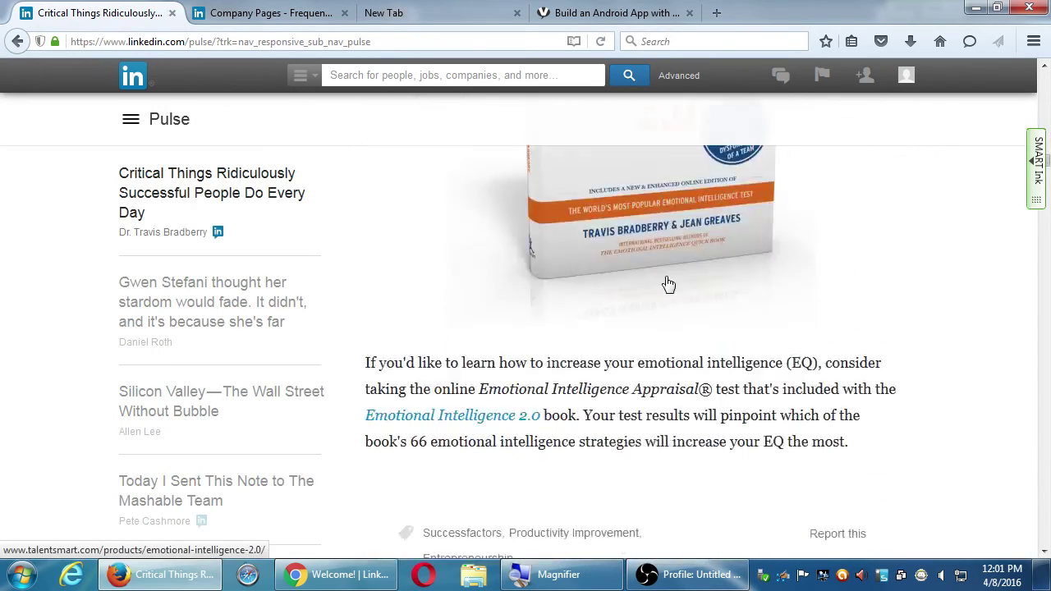
{"action": "scroll", "coordinate": [971, 261], "scroll_direction": "down", "scroll_amount": 4}
{"action": "scroll", "coordinate": [972, 261], "scroll_direction": "down", "scroll_amount": 2}
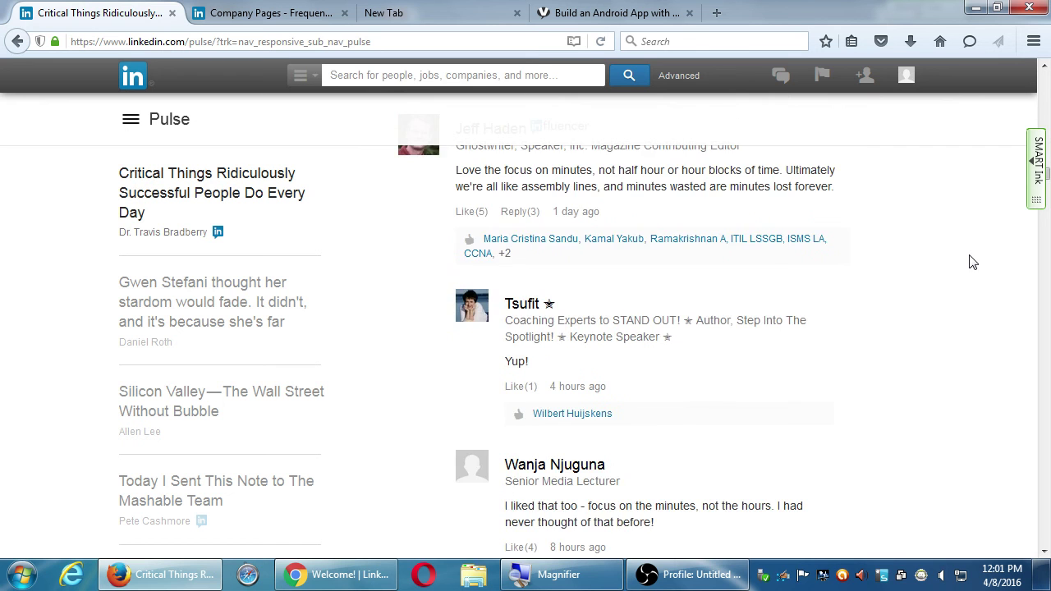
{"action": "scroll", "coordinate": [972, 261], "scroll_direction": "up", "scroll_amount": 6}
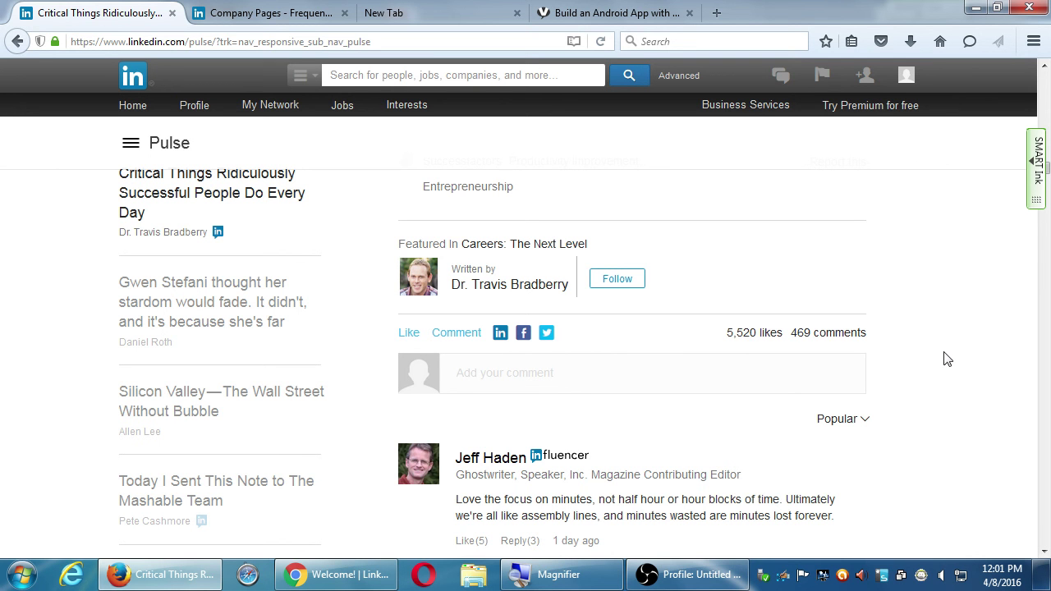
{"action": "scroll", "coordinate": [950, 351], "scroll_direction": "up", "scroll_amount": 10}
{"action": "scroll", "coordinate": [950, 352], "scroll_direction": "up", "scroll_amount": 10}
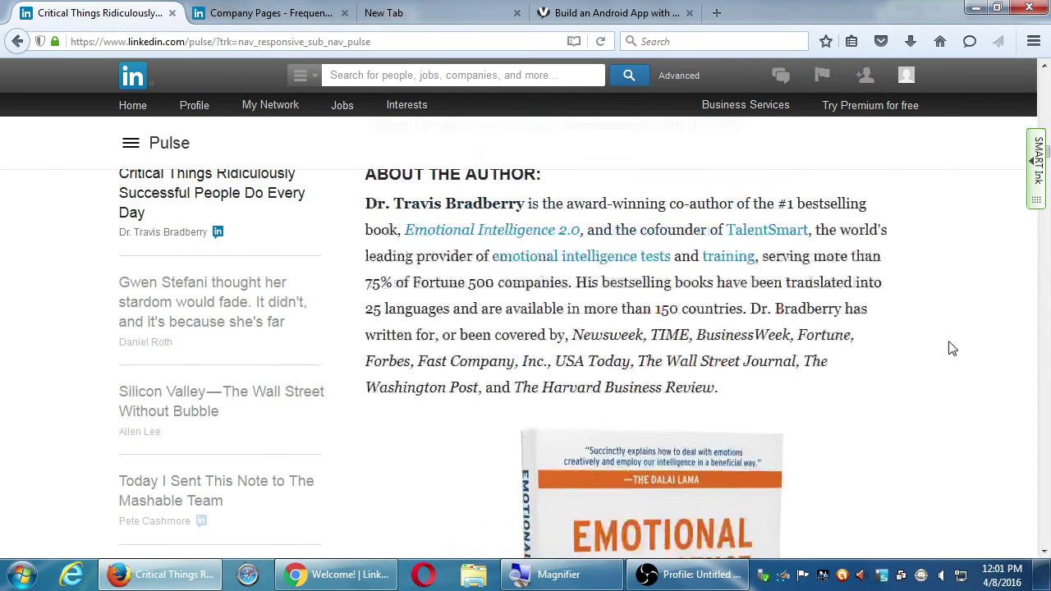
{"action": "scroll", "coordinate": [950, 348], "scroll_direction": "up", "scroll_amount": 10}
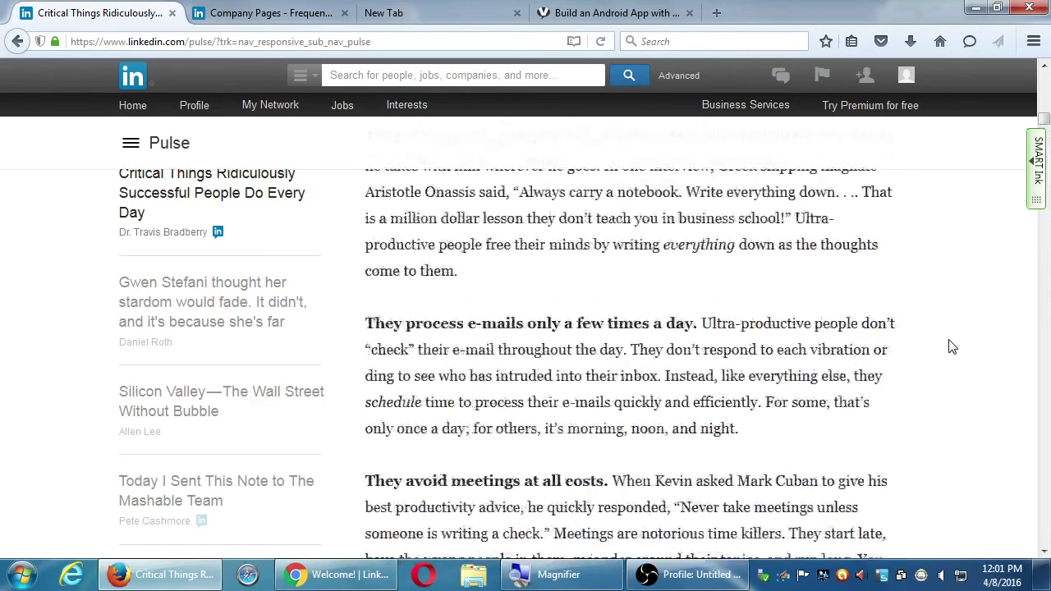
{"action": "scroll", "coordinate": [951, 347], "scroll_direction": "up", "scroll_amount": 10}
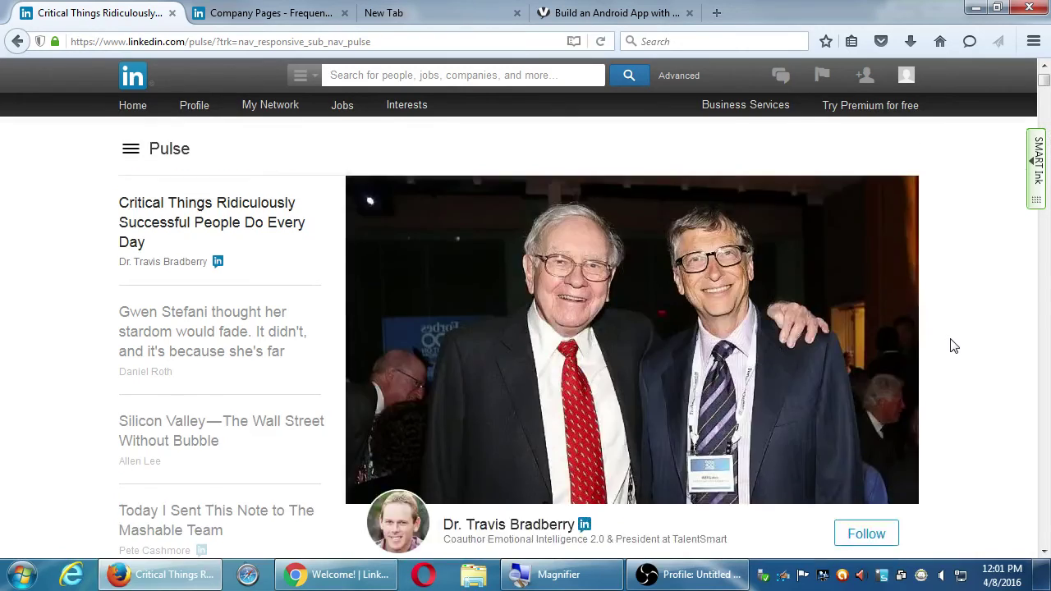
{"action": "scroll", "coordinate": [952, 346], "scroll_direction": "down", "scroll_amount": 2}
{"action": "scroll", "coordinate": [953, 346], "scroll_direction": "down", "scroll_amount": 2}
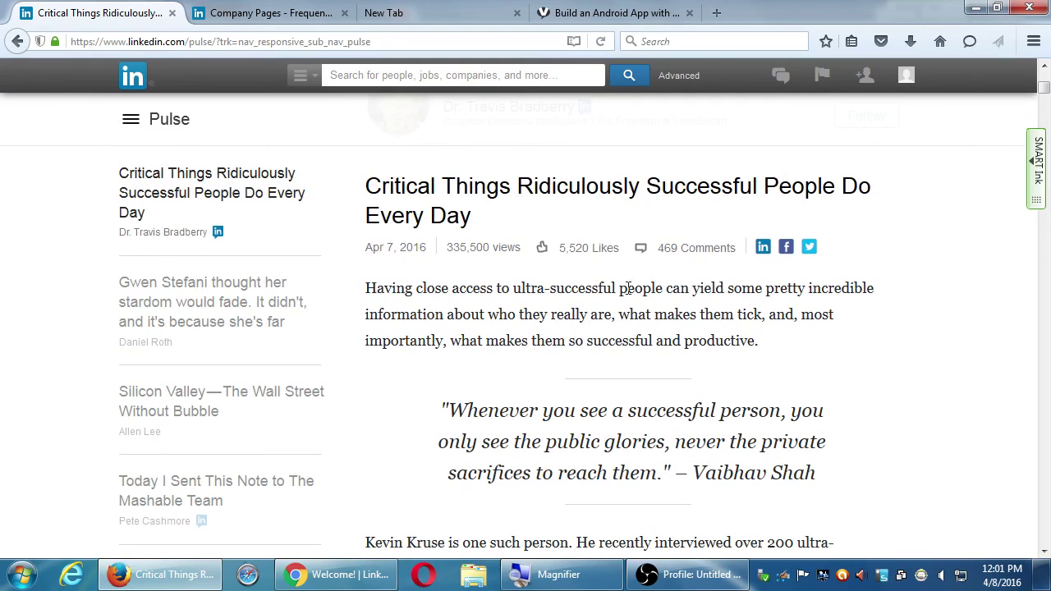
{"action": "scroll", "coordinate": [615, 343], "scroll_direction": "down", "scroll_amount": 2}
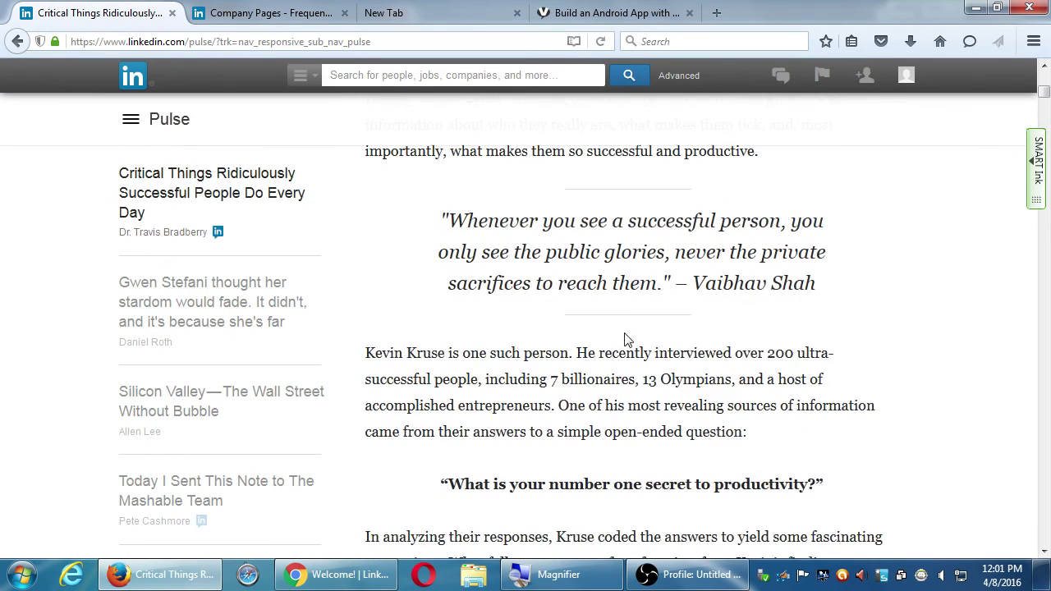
{"action": "scroll", "coordinate": [626, 337], "scroll_direction": "down", "scroll_amount": 4}
{"action": "scroll", "coordinate": [631, 327], "scroll_direction": "down", "scroll_amount": 10}
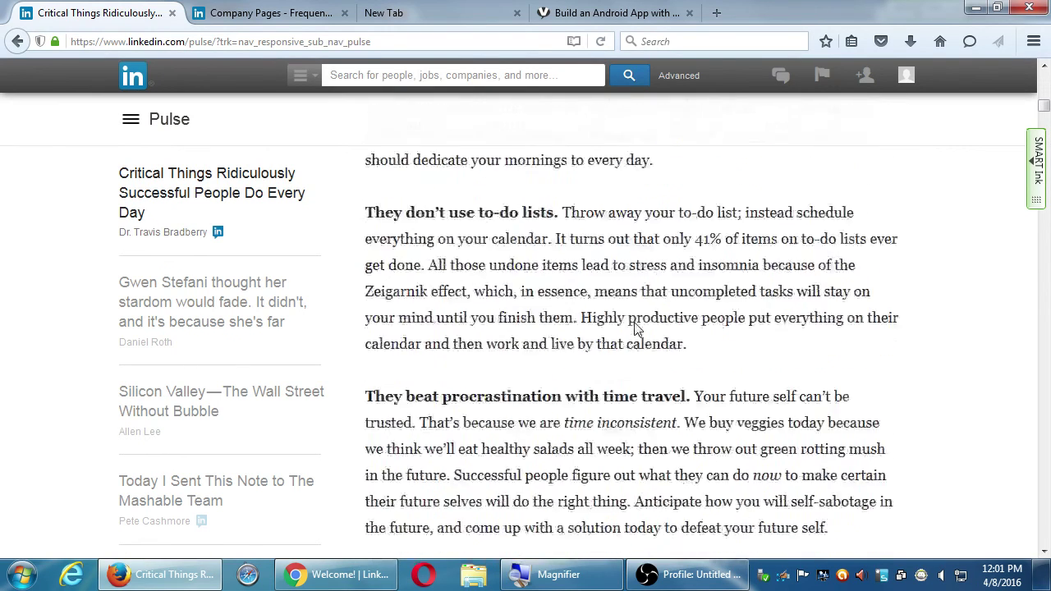
{"action": "scroll", "coordinate": [636, 329], "scroll_direction": "down", "scroll_amount": 1}
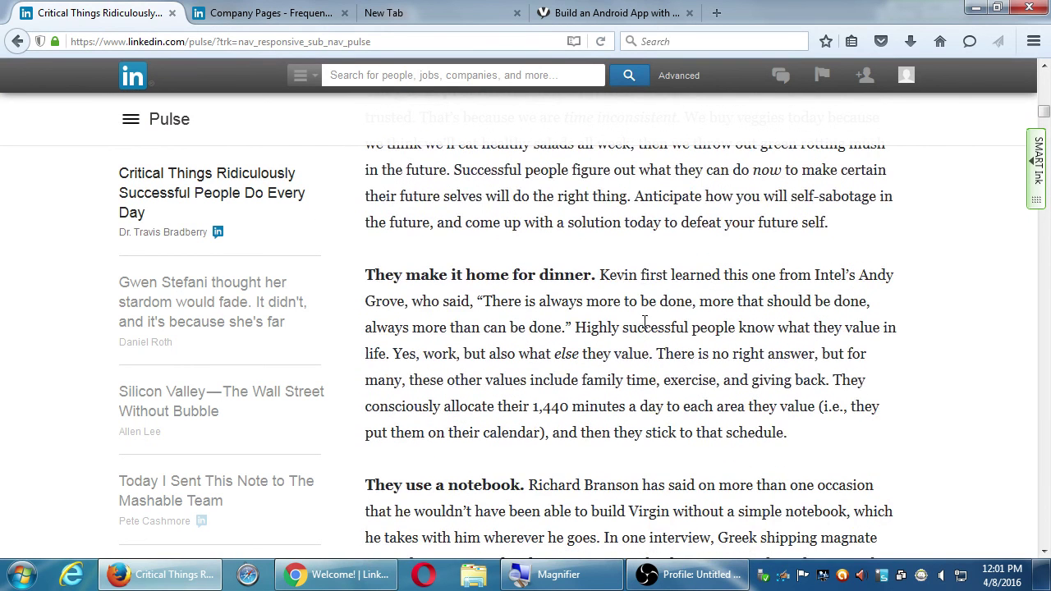
{"action": "scroll", "coordinate": [640, 329], "scroll_direction": "down", "scroll_amount": 12}
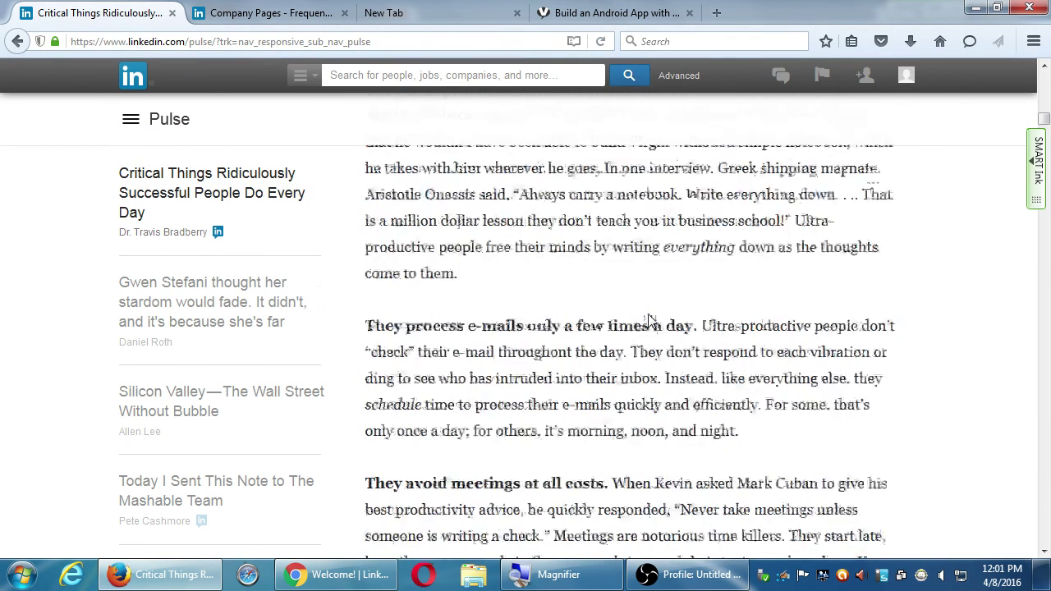
{"action": "scroll", "coordinate": [625, 341], "scroll_direction": "down", "scroll_amount": 2}
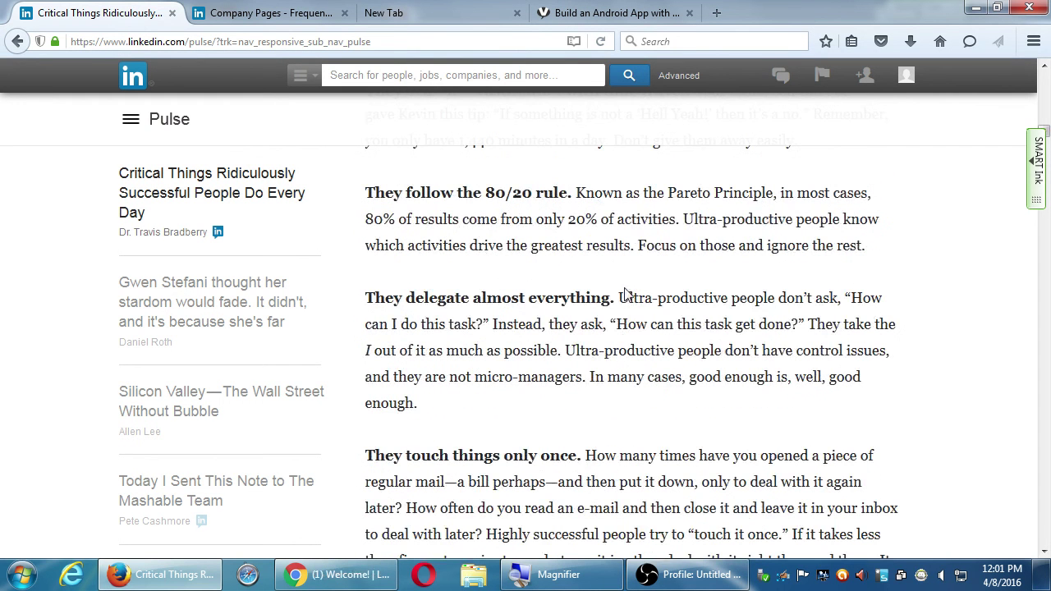